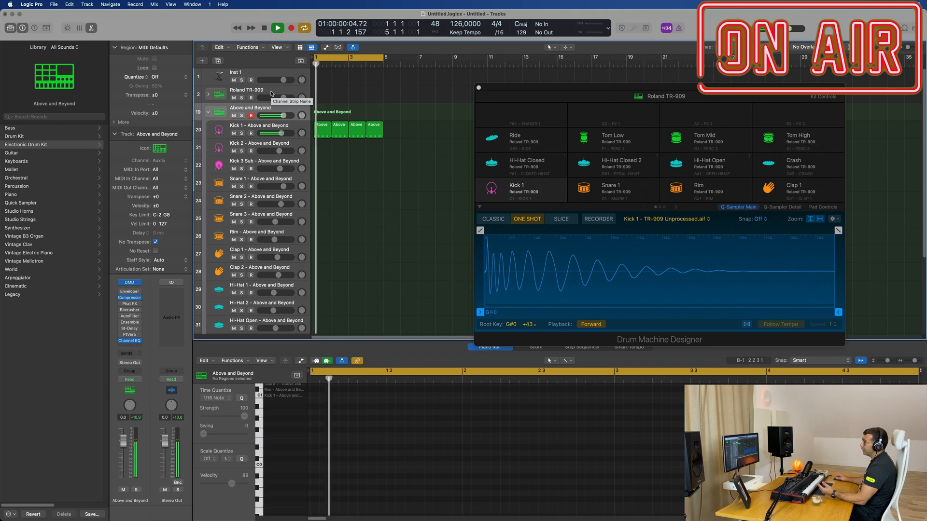
Open the Alchemy synth on the Inst 1 track.
click(267, 74)
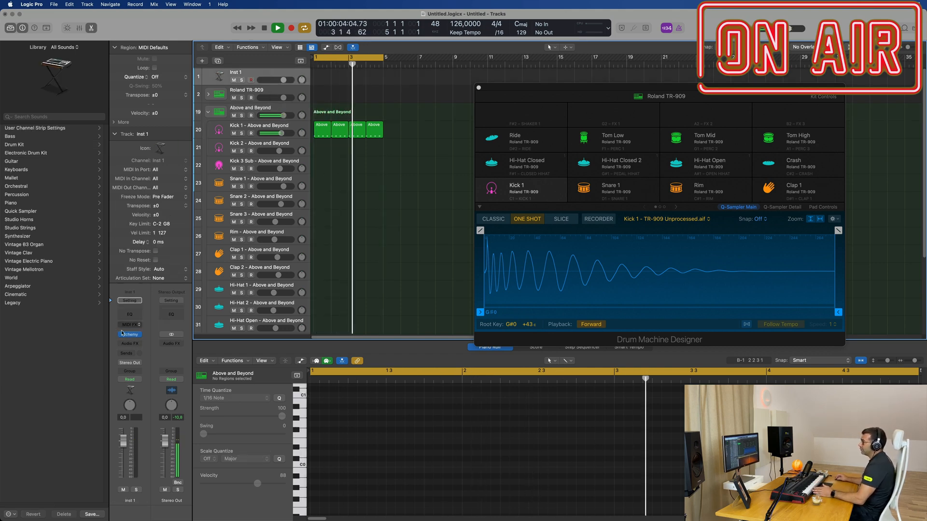
click(133, 335)
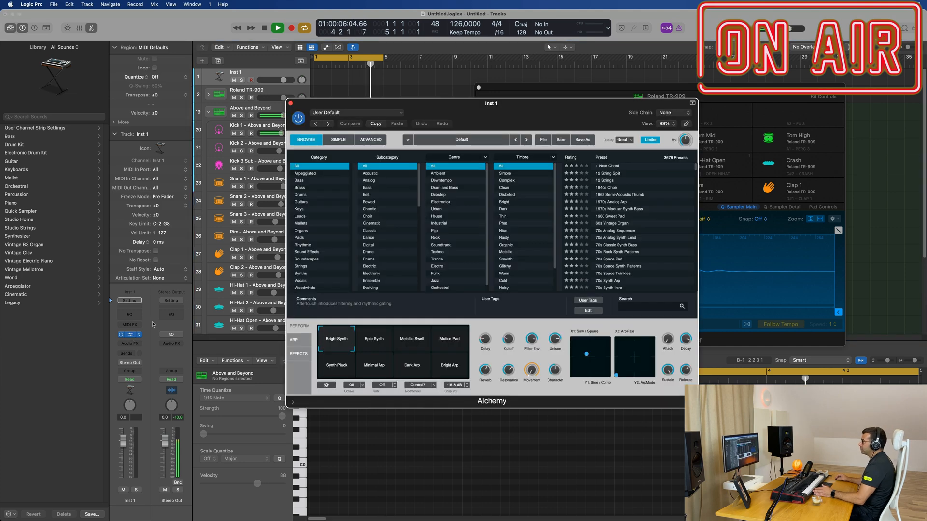
drag(530, 110, 491, 110)
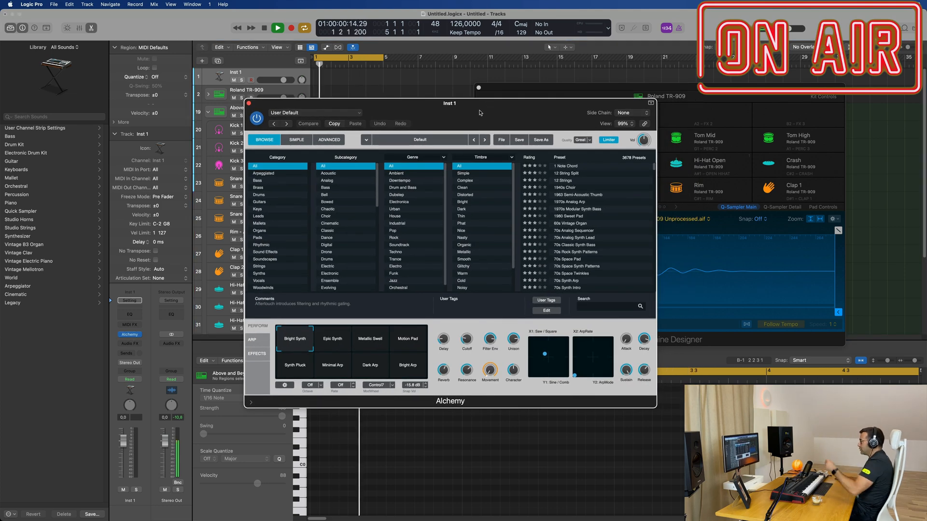
Filter the Alchemy presets to the Bass category and load the Boogie Bass preset.
click(257, 181)
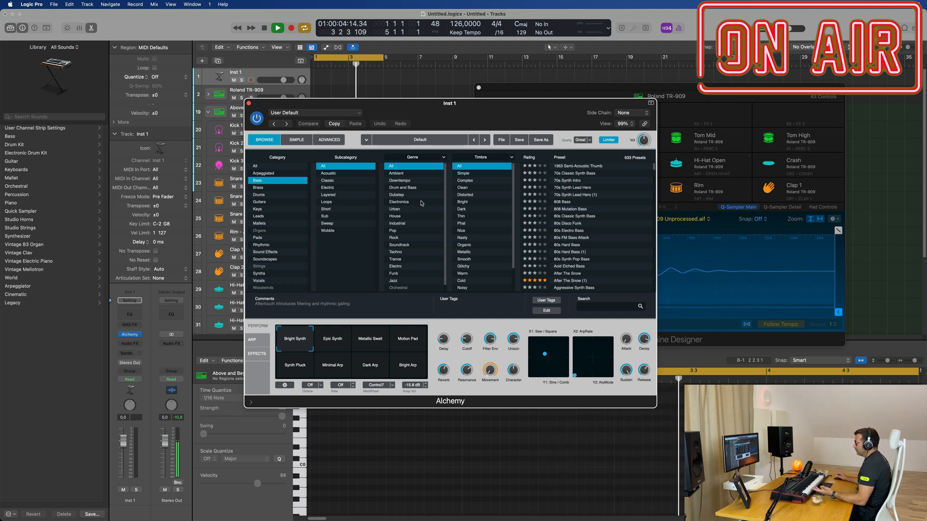
drag(487, 111, 468, 103)
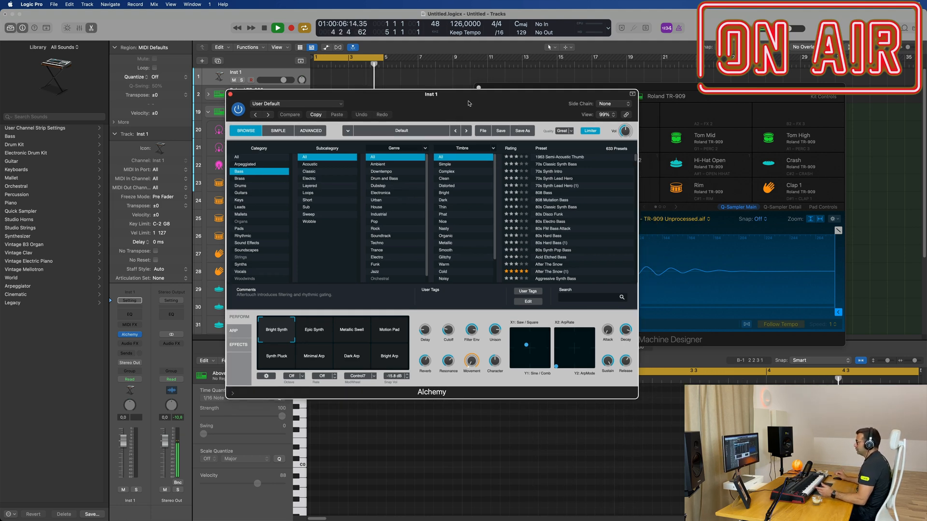
scroll(560, 190, down, 10)
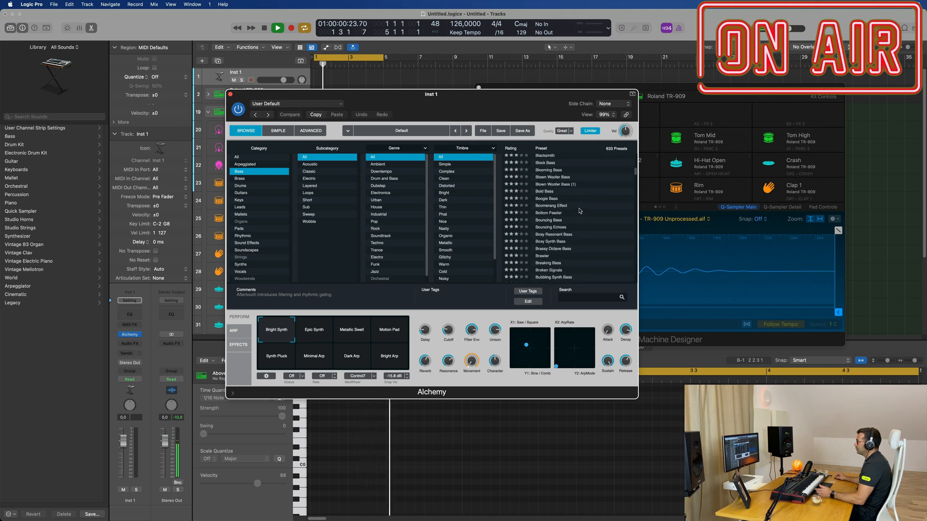
click(546, 198)
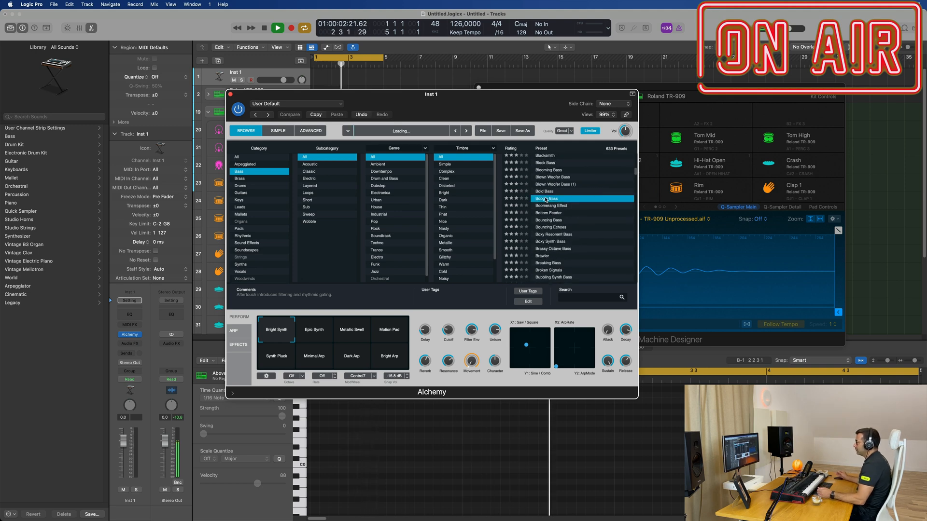
drag(508, 92, 598, 120)
Set the Boogie Bass track's volume to -9.6 dB and record a bass take with the Tight Bass snapshot.
drag(283, 81, 272, 80)
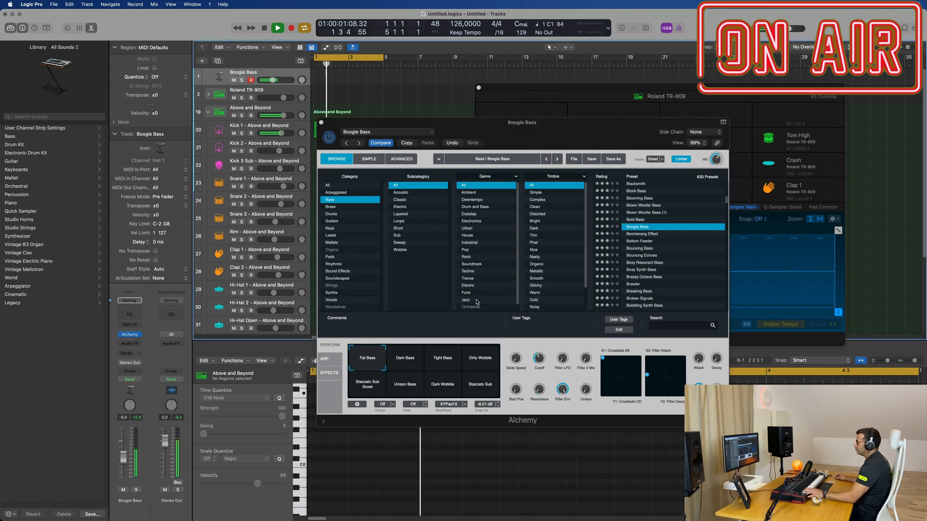
click(408, 363)
click(443, 363)
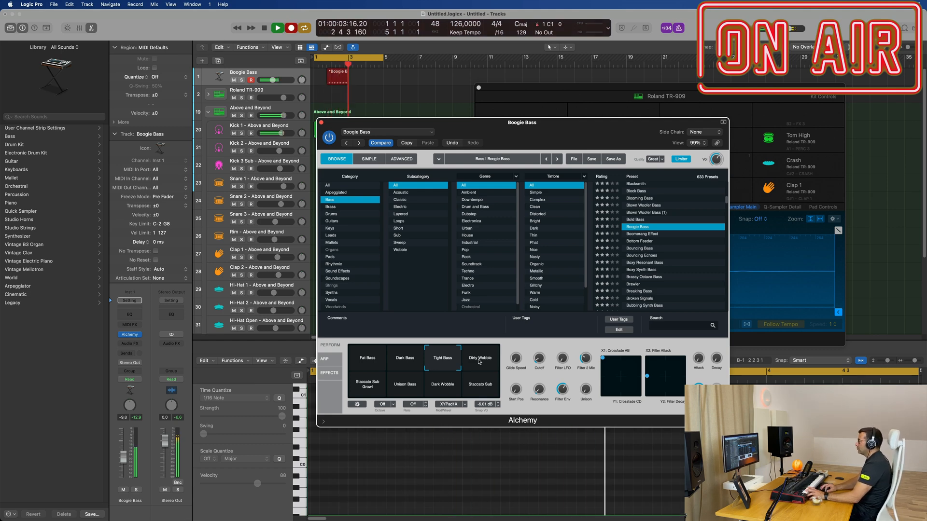
key(space)
Trim the recorded Boogie Bass take to a single one-bar region and place it at bar 1.
super+double_click(330, 75)
click(323, 76)
key(BackSpace)
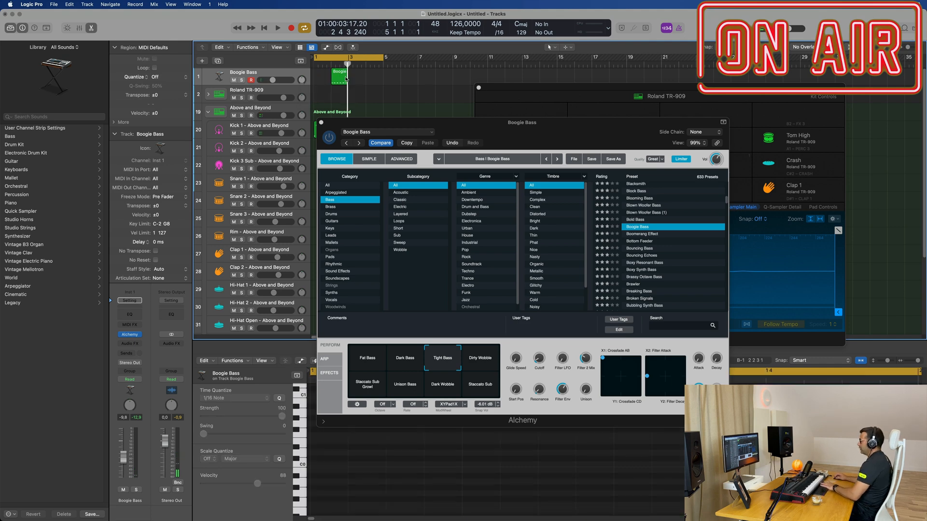
drag(338, 75, 321, 71)
key(Return)
key(space)
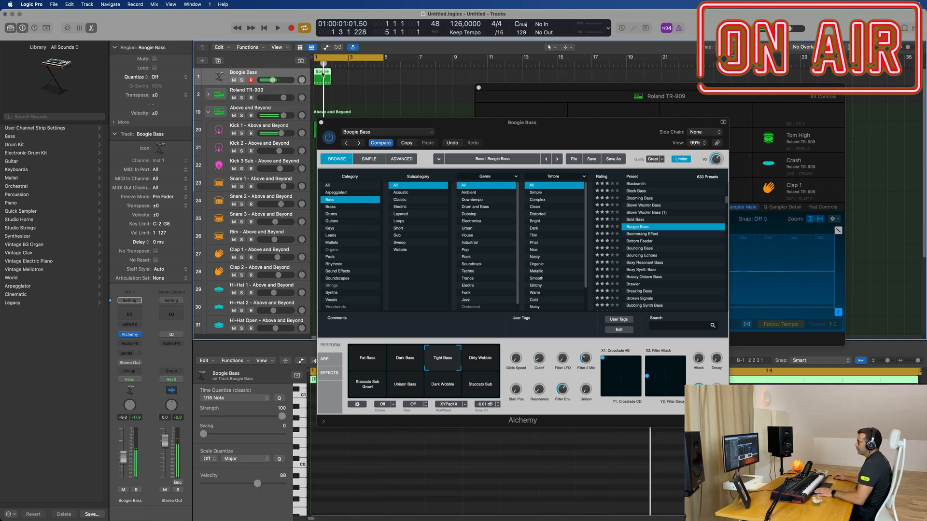
Open the one-bar Boogie Bass region in the Piano Roll and select all its notes during playback.
key(e)
double_click(322, 74)
drag(431, 123, 668, 90)
key(super+Left)
key(super+Left)
key(super+Left)
key(super+Left)
key(super+a)
key(space)
key(super+Left)
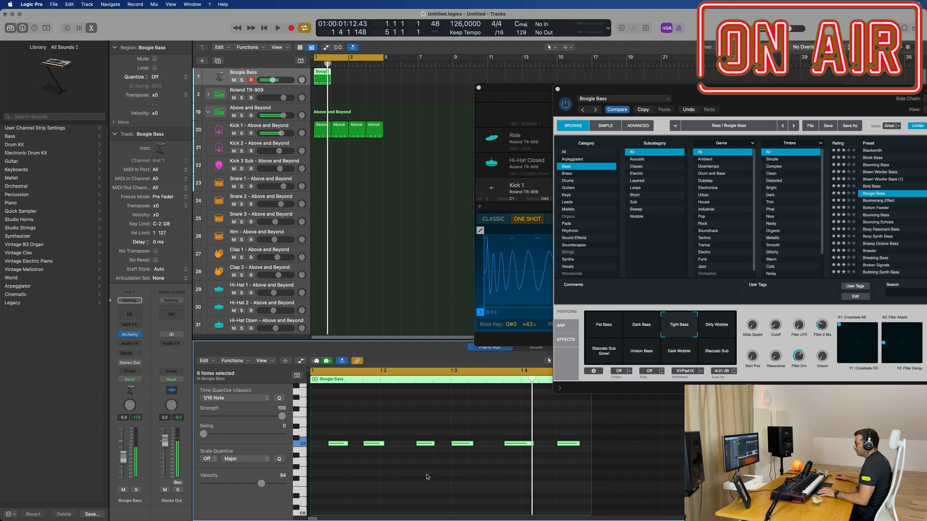
Delete the last two notes of the bass pattern and select the remaining four.
drag(420, 427, 600, 454)
mouse_move(415, 444)
mouse_down()
mouse_move(330, 458)
mouse_move(421, 445)
mouse_up()
drag(327, 428, 477, 453)
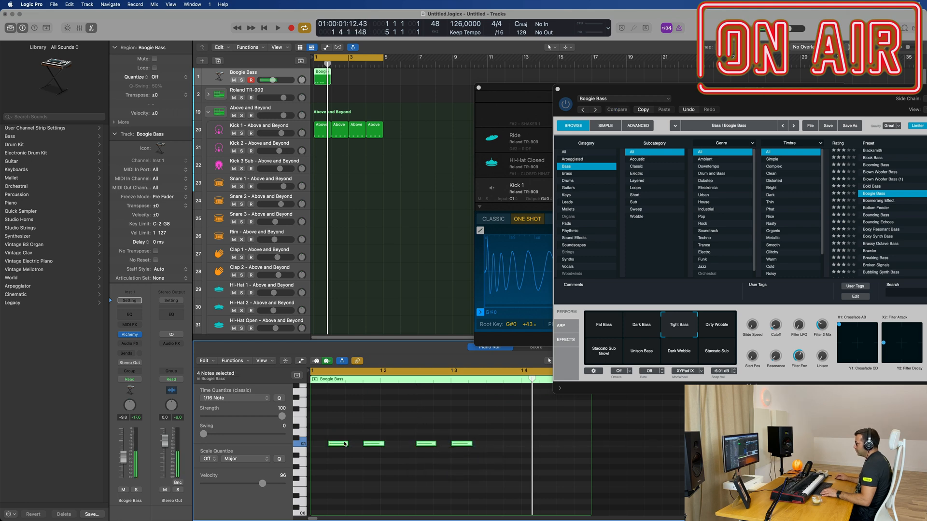
drag(336, 446, 456, 445)
key(super+z)
click(374, 410)
Listen to the bass pattern and move its third and fourth notes a sixteenth earlier.
key(space)
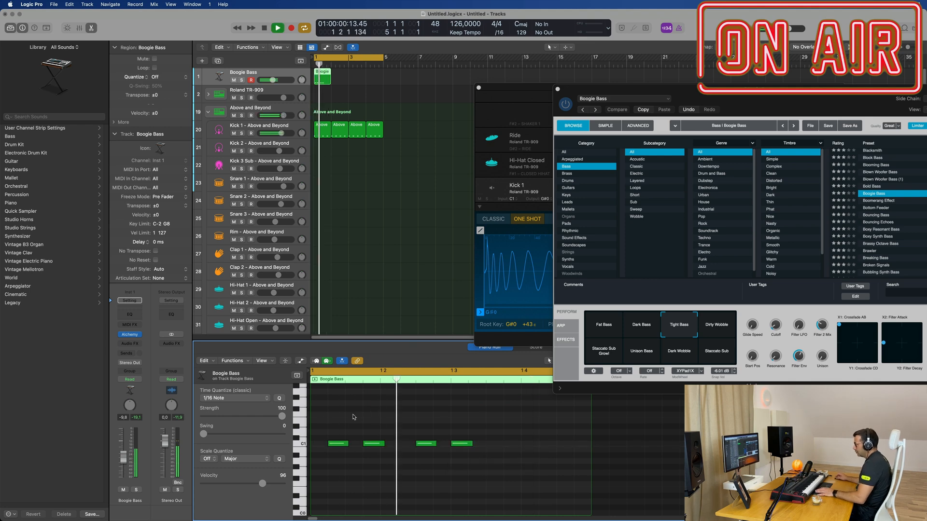
key(space)
drag(531, 421, 412, 445)
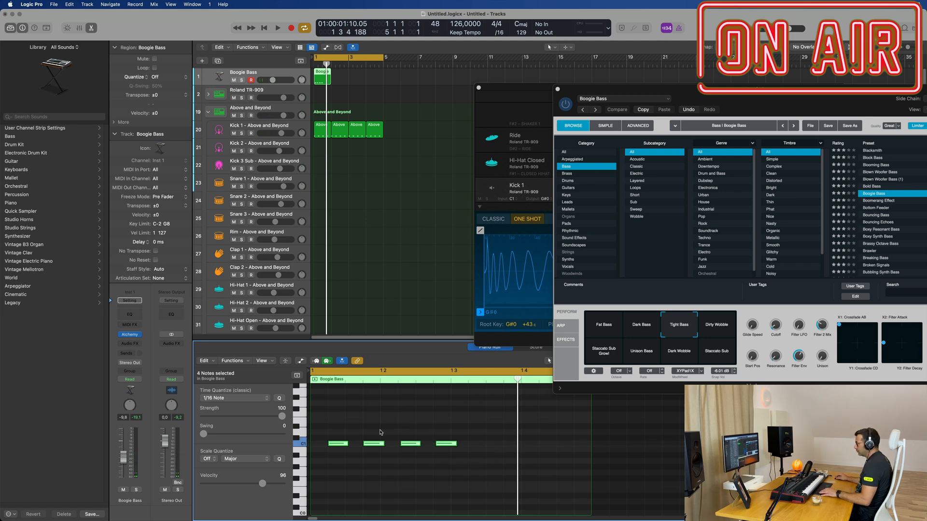
Duplicate the four bass notes into the second half of the bar and play the pattern.
drag(336, 445, 471, 443)
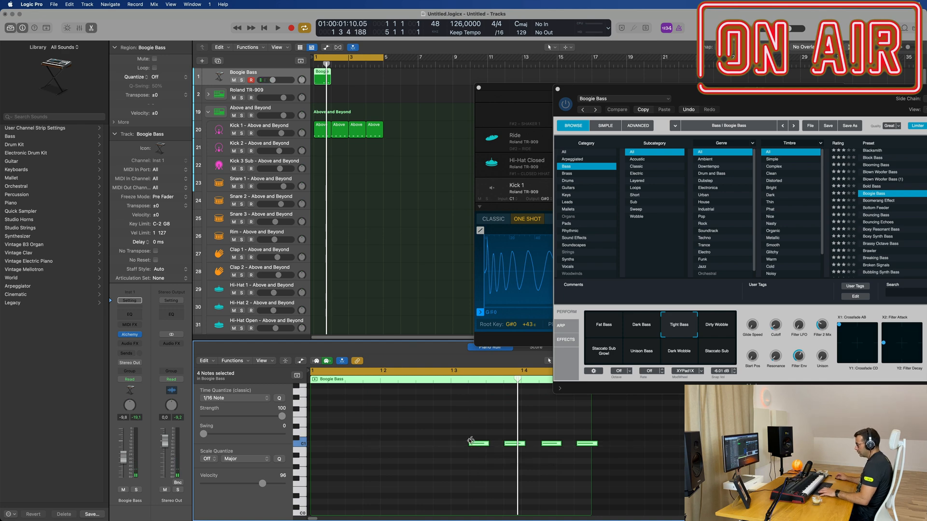
key(super+z)
drag(335, 444, 475, 445)
click(405, 406)
key(space)
scroll(392, 408, down, 5)
scroll(391, 408, up, 2)
key(space)
scroll(391, 408, up, 3)
Reduce the bass pattern to its first three notes, with the third one shifted a sixteenth later.
key(super+a)
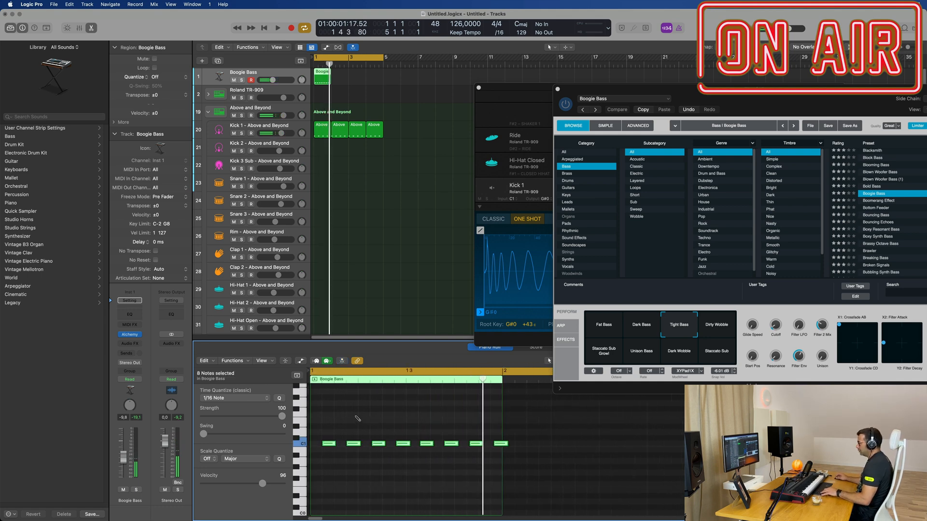
key(space)
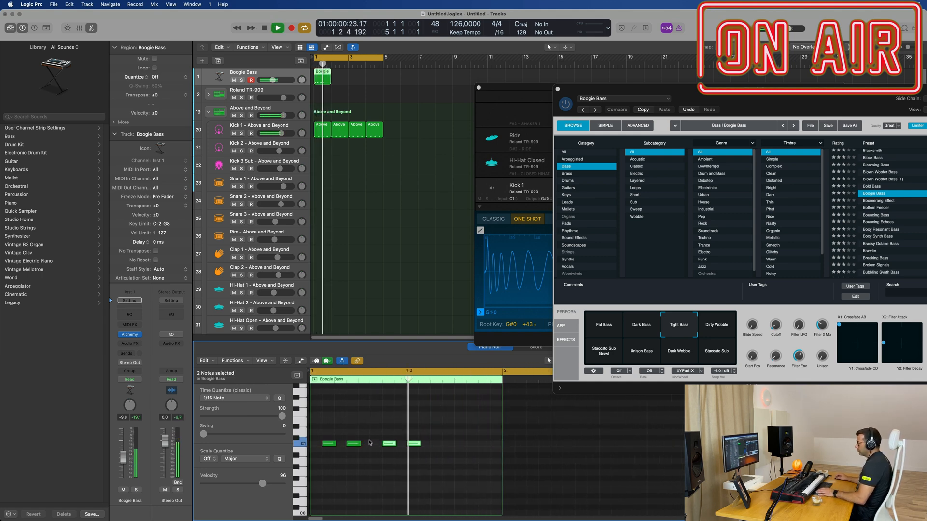
key(space)
key(Delete)
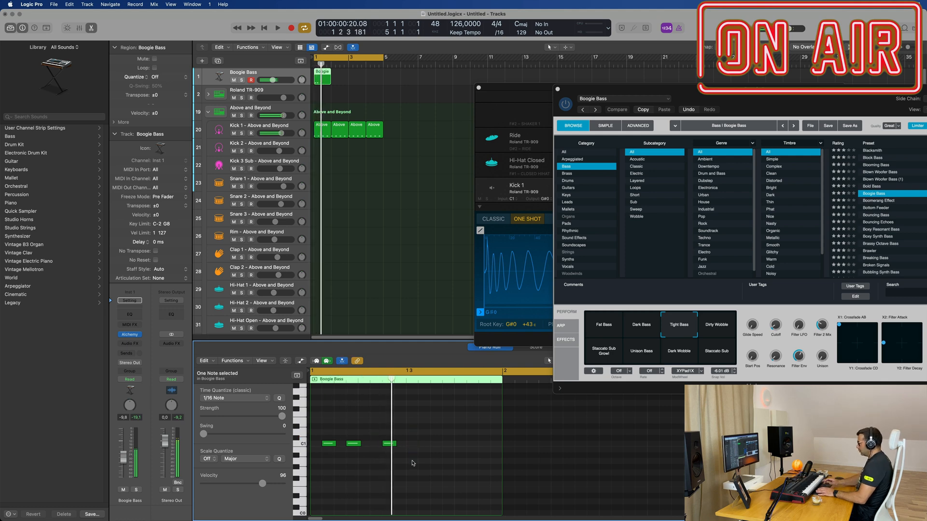
Copy the three bass notes into the second half of the bar and play the six-note pattern.
drag(413, 463, 311, 426)
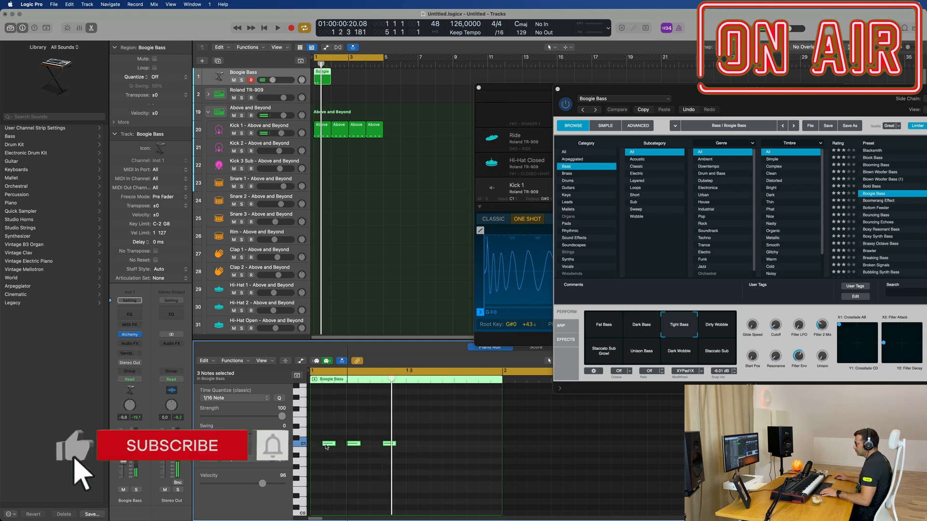
key(ctrl+z)
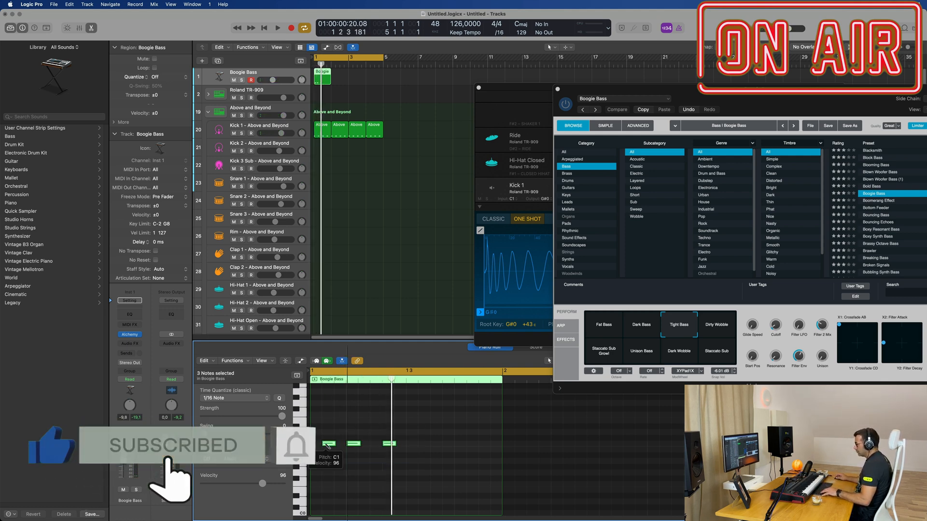
key(space)
click(333, 437)
key(space)
key(space)
key(space)
mouse_move(414, 436)
mouse_down()
mouse_move(329, 458)
mouse_move(418, 452)
mouse_up()
click(401, 474)
key(space)
key(super+Left)
key(space)
Repeat the one-bar Boogie Bass region three times to fill bars 1 to 4, and play the loop.
click(317, 77)
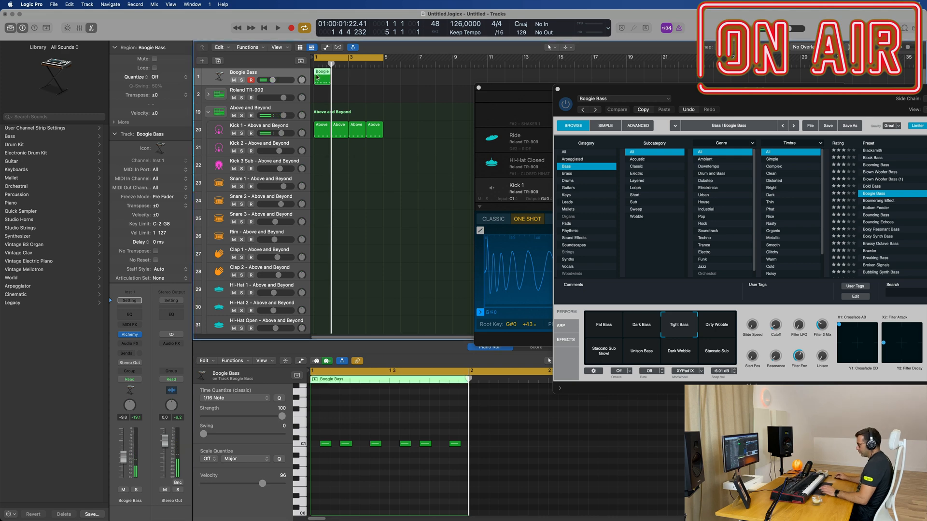
key(super+r)
key(super+r)
key(super+r)
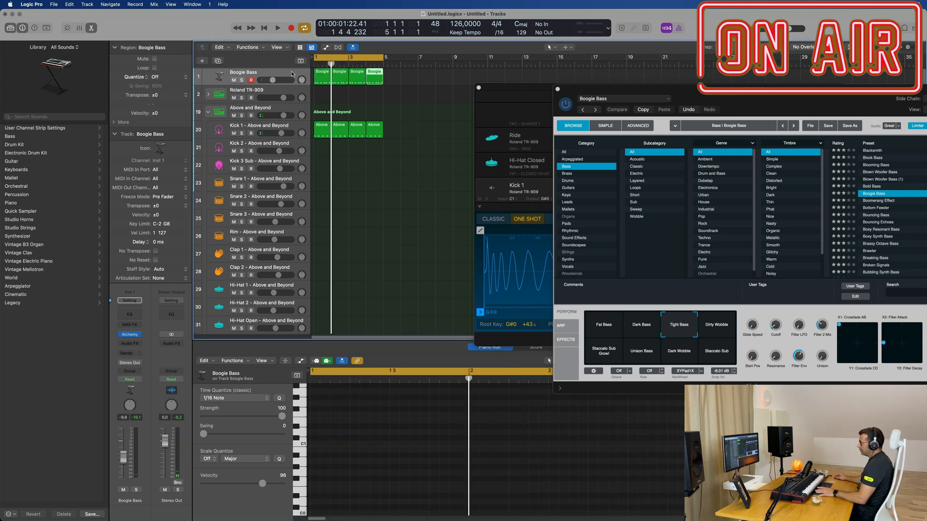
click(285, 73)
key(space)
key(super+Left)
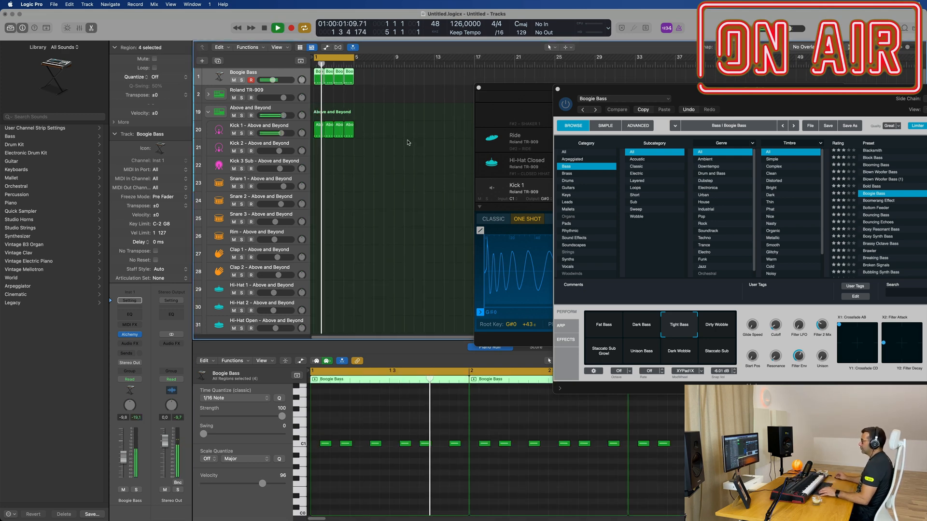
Adjust the Filter 2 Mix and Start Pos performance controls of Alchemy's Tight Bass snapshot while the loop plays.
drag(688, 95, 480, 151)
drag(566, 379, 599, 329)
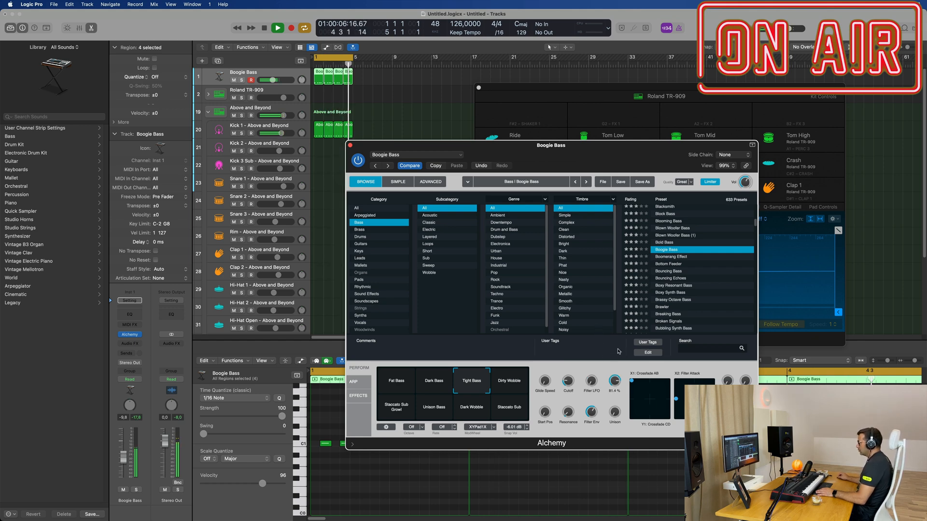
drag(613, 393, 614, 390)
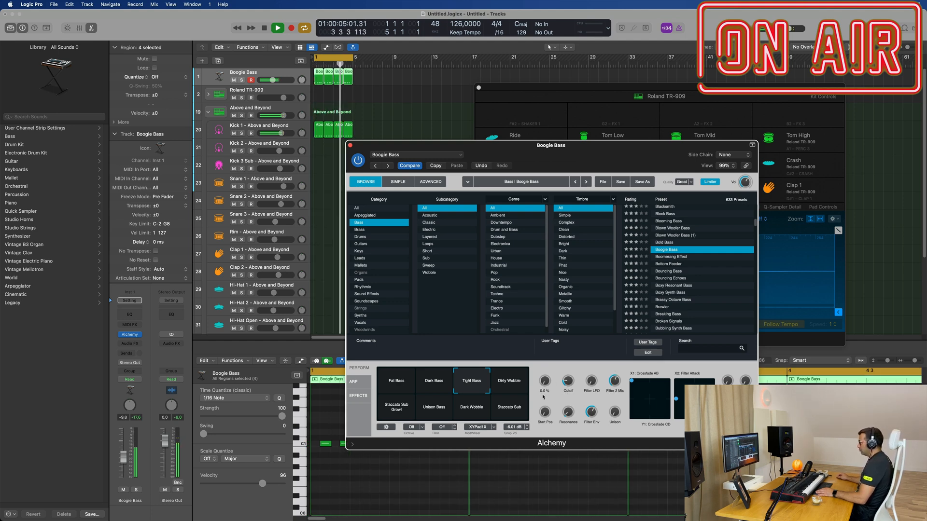
drag(546, 420, 544, 402)
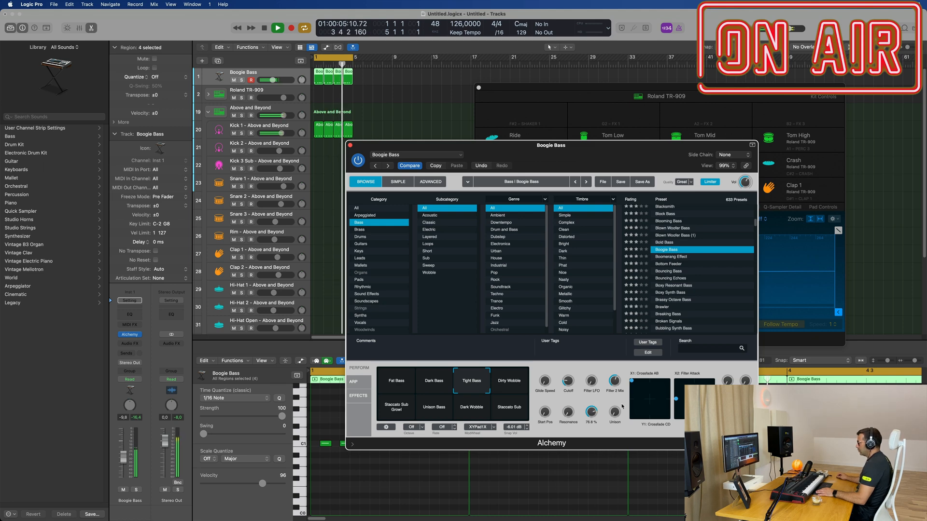
drag(626, 339, 610, 441)
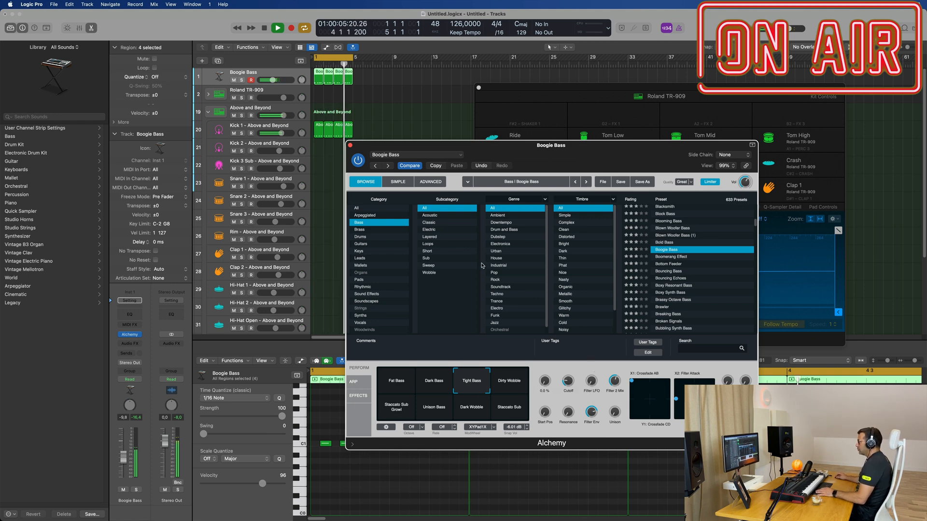
Audition the Dirty Wobble, Staccato Sub Growl, Unison Bass, Dark Wobble and Staccato Sub snapshots, and return to Tight Bass.
click(511, 383)
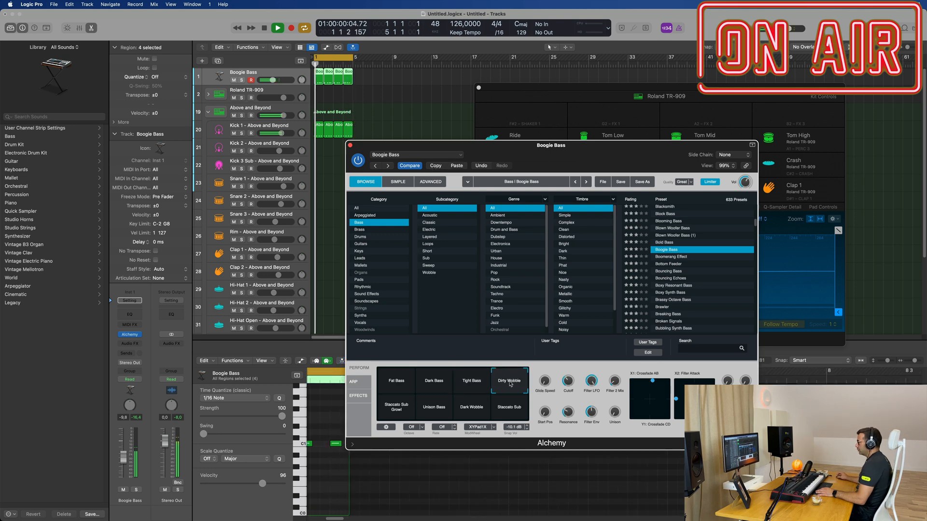
click(409, 408)
click(437, 411)
click(462, 409)
click(509, 408)
click(509, 383)
click(468, 386)
Lower the Boogie Bass track's volume to -12.6 dB.
drag(573, 149, 589, 89)
drag(123, 456, 122, 465)
drag(575, 92, 466, 134)
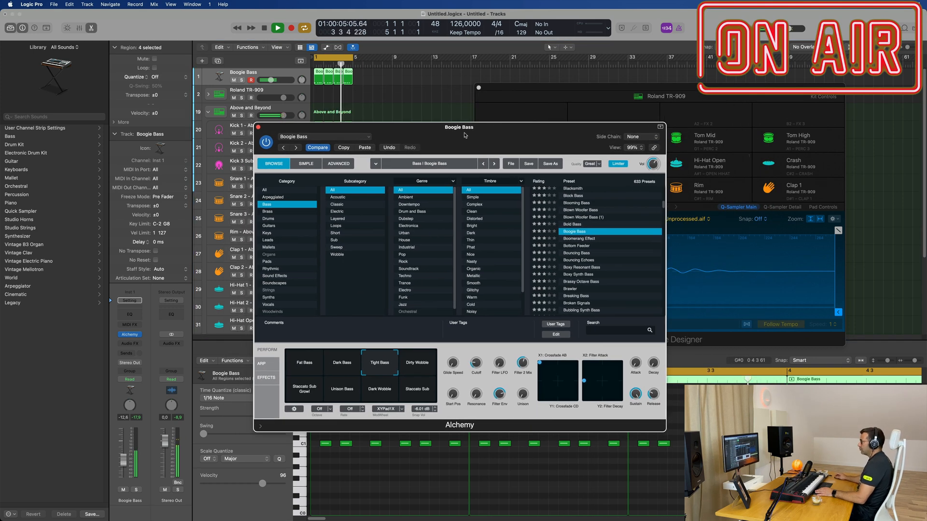
Insert a stereo Compressor on the Boogie Bass track and set its side chain source to Inst 2.
click(131, 344)
mouse_move(145, 379)
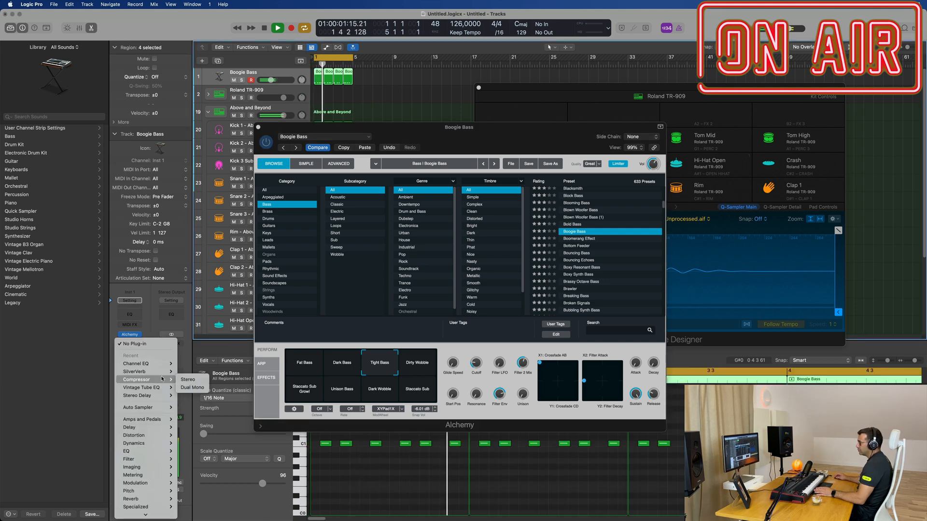
click(183, 379)
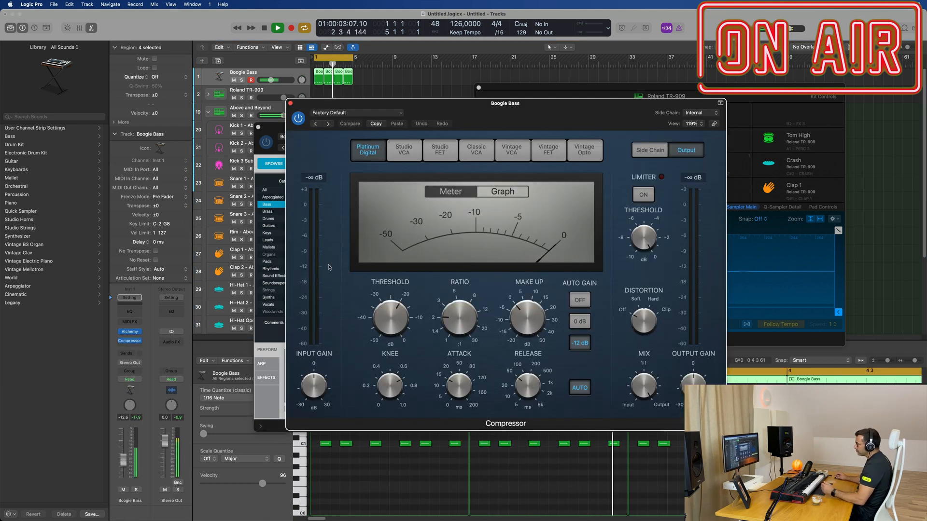
click(700, 114)
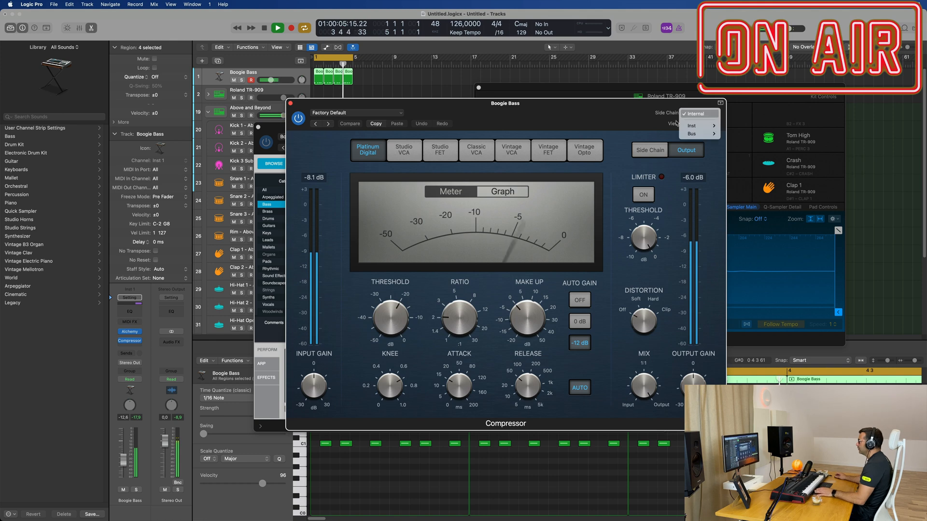
mouse_move(701, 135)
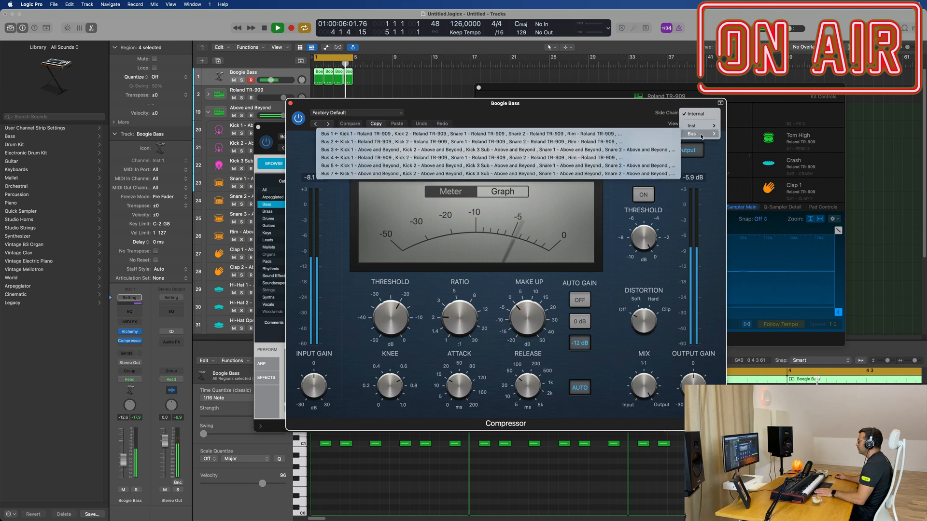
click(745, 126)
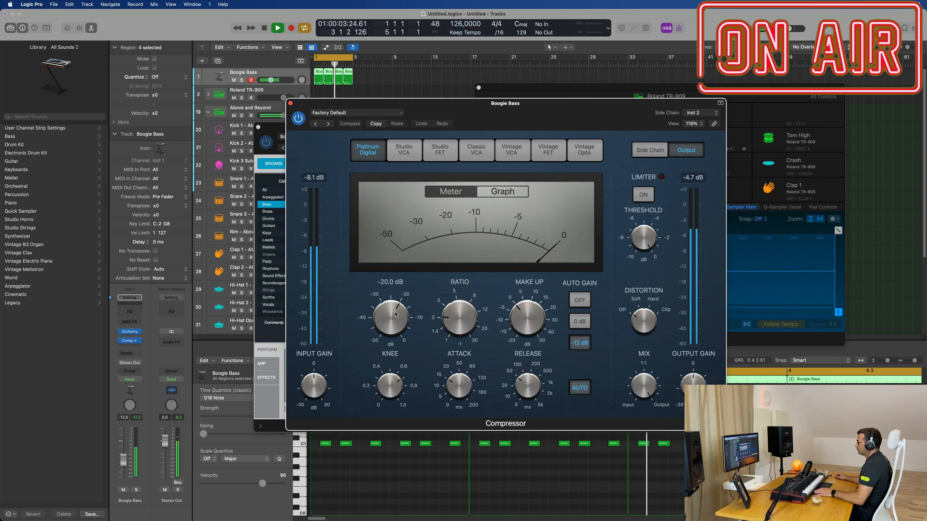
Try Bus 3 as the side chain source of the Boogie Bass track's Compressor.
drag(551, 106, 666, 132)
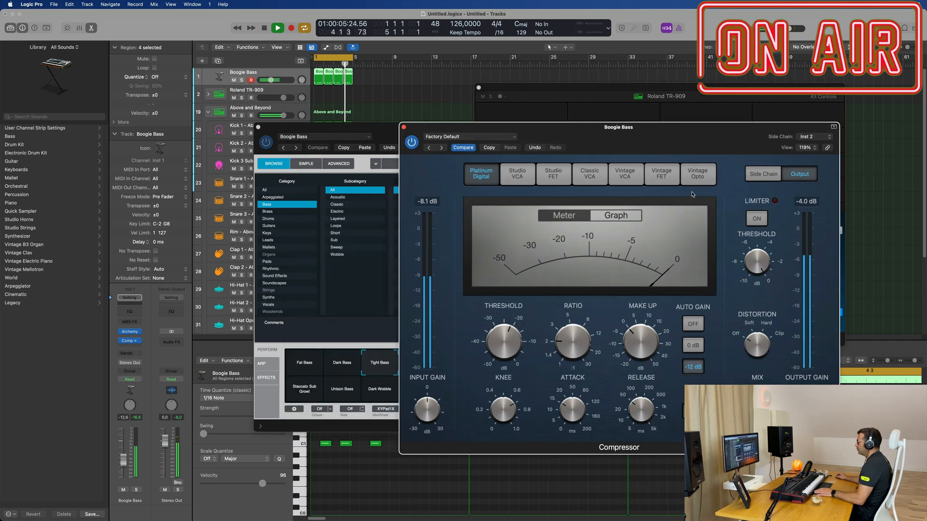
click(818, 139)
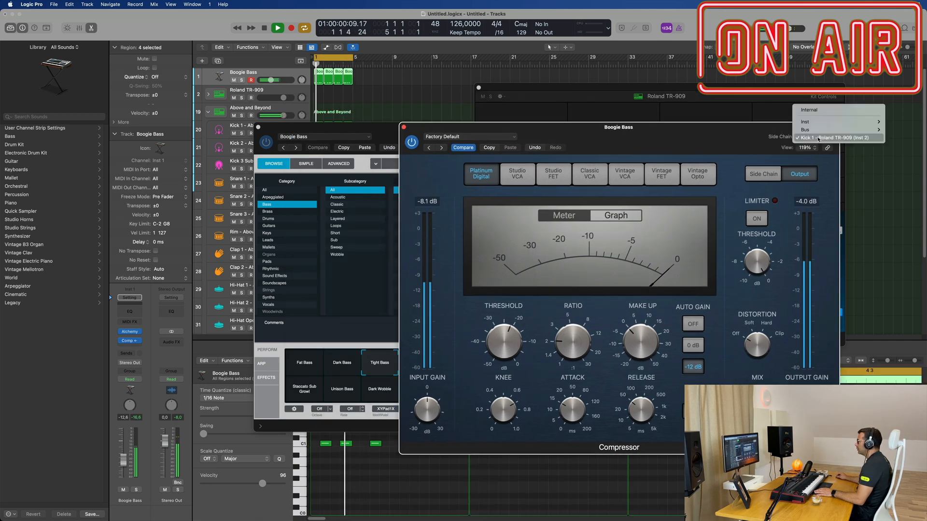
mouse_move(822, 131)
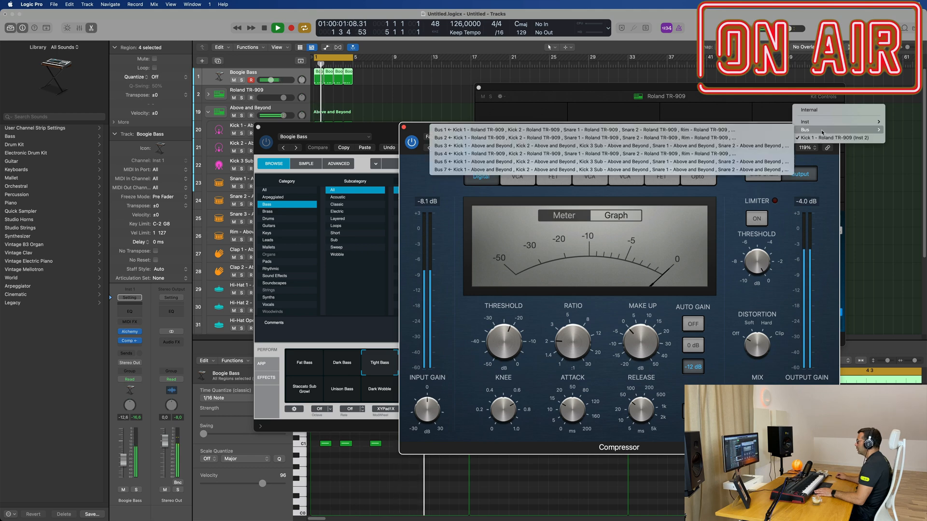
click(677, 145)
drag(624, 137, 625, 157)
drag(363, 130, 712, 130)
drag(560, 146, 435, 141)
Set the Compressor's side chain source to Kick 1 - Above and Beyond (Inst 18) and switch off its automatic release.
click(688, 151)
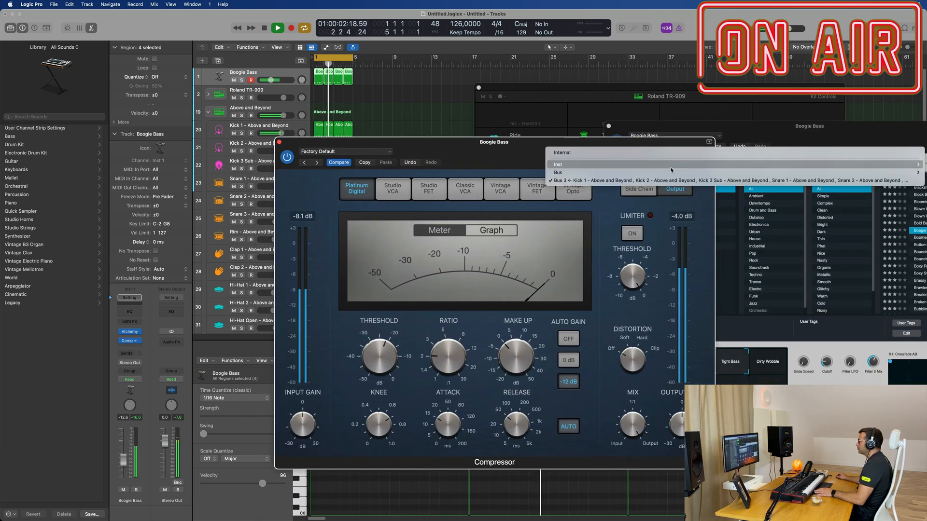
mouse_move(667, 167)
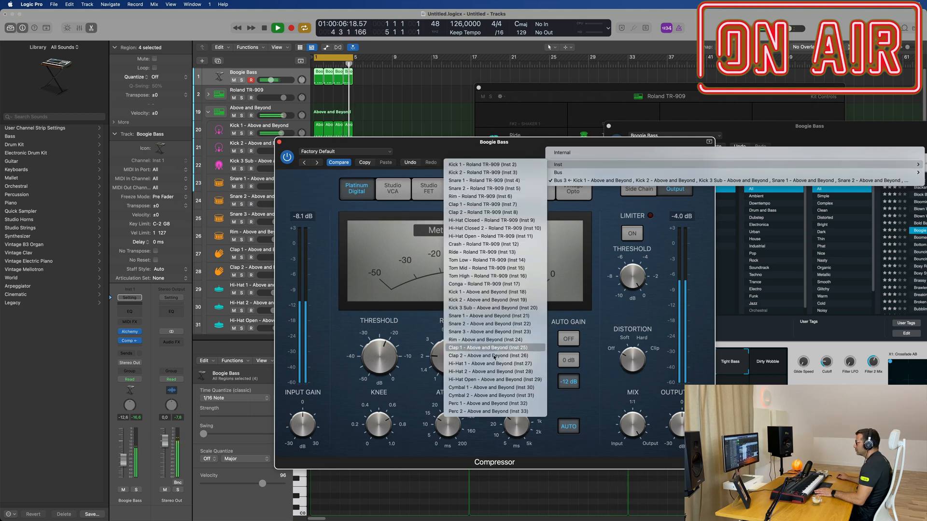
click(488, 292)
drag(521, 145, 514, 139)
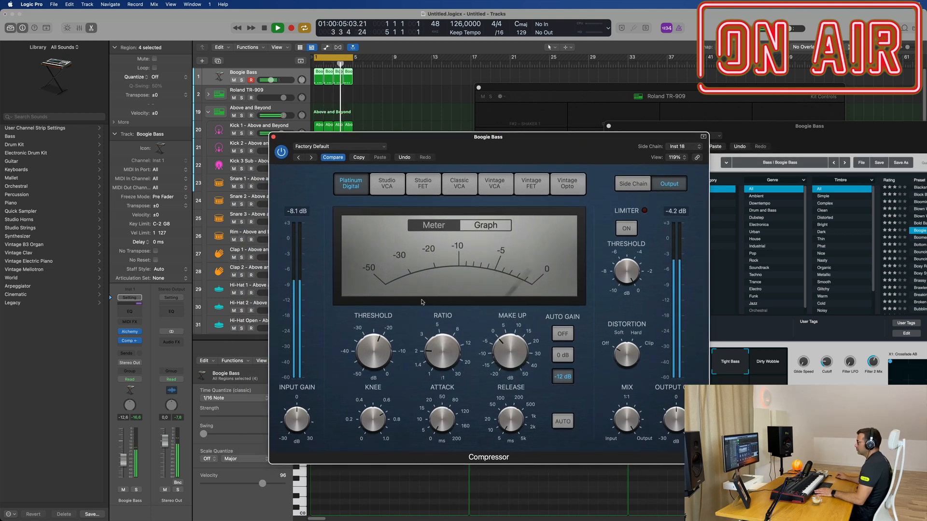
drag(493, 170, 755, 136)
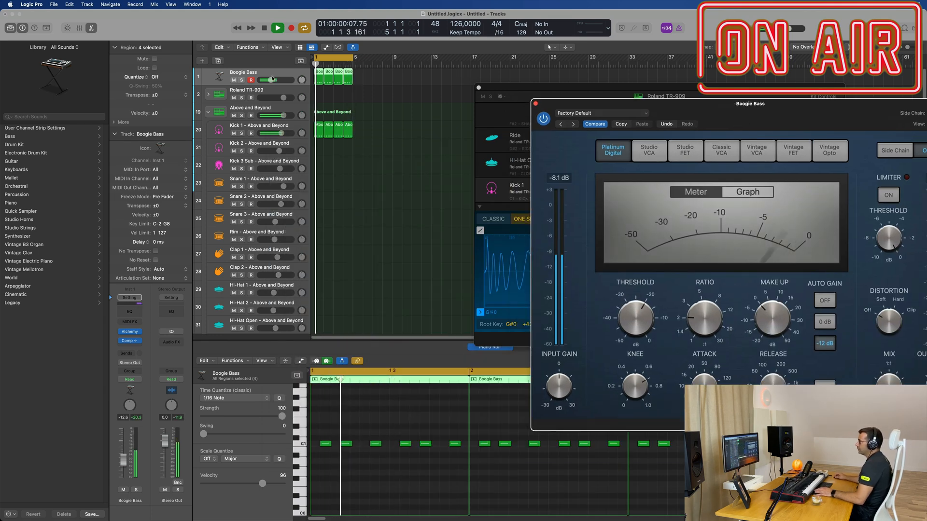
Repeat all bass and kick regions three times to fill sixteen bars, and extend the cycle range to bar 17.
click(377, 126)
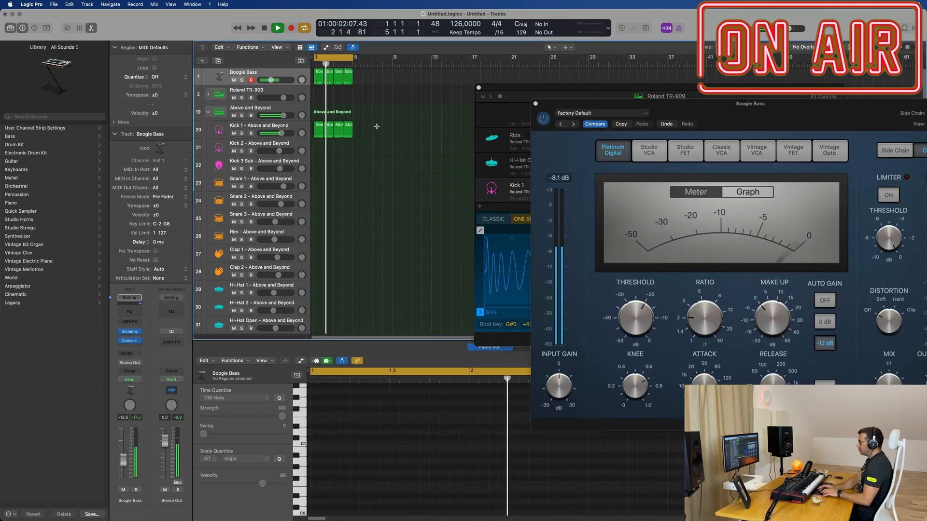
key(super+a)
key(super+r)
key(super+r)
key(super+r)
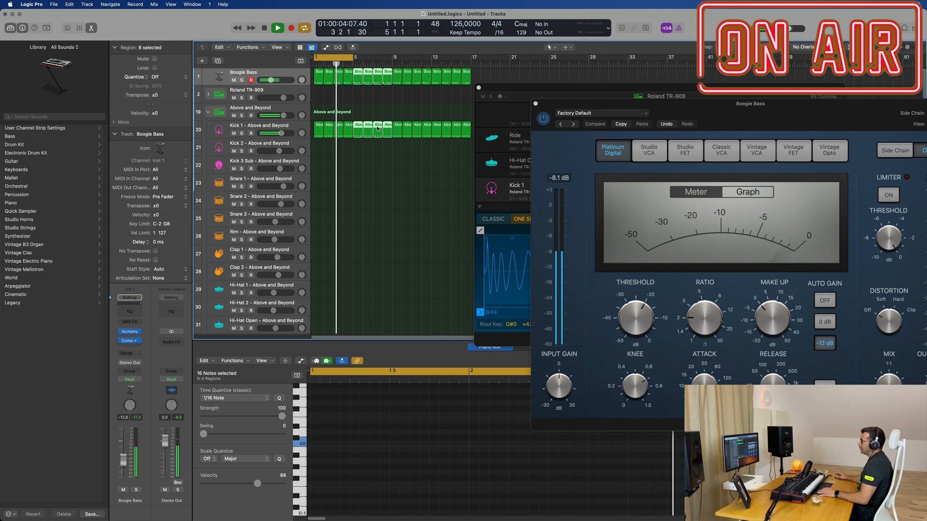
drag(341, 143, 305, 152)
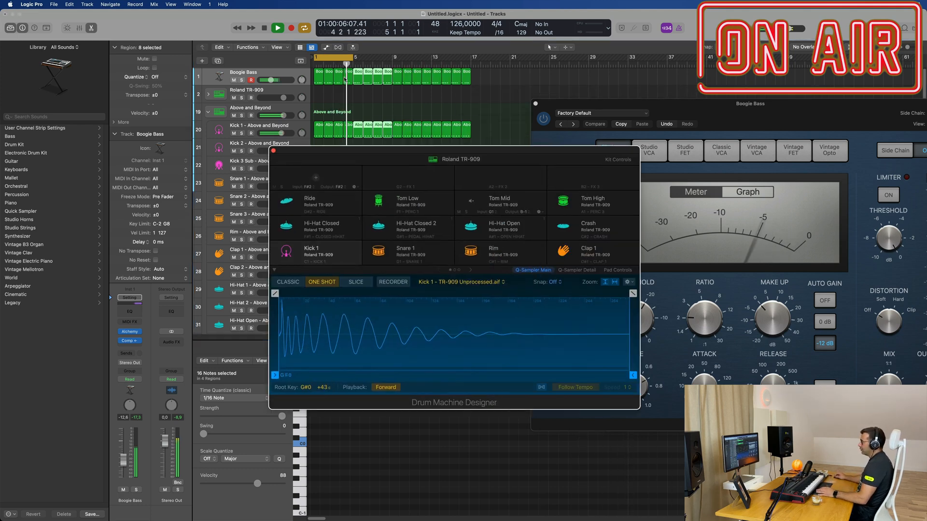
drag(354, 57, 465, 66)
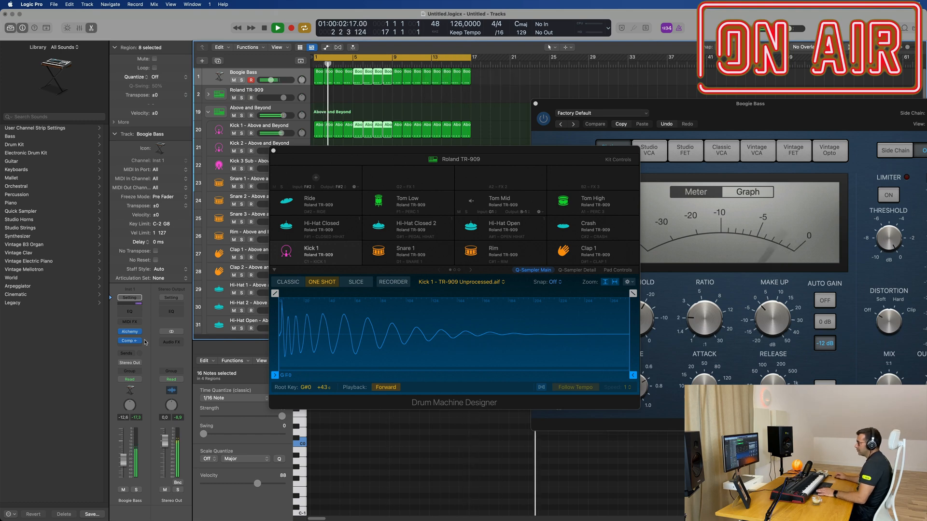
Add a send to Bus 6 on the Boogie Bass track.
click(125, 354)
mouse_move(145, 366)
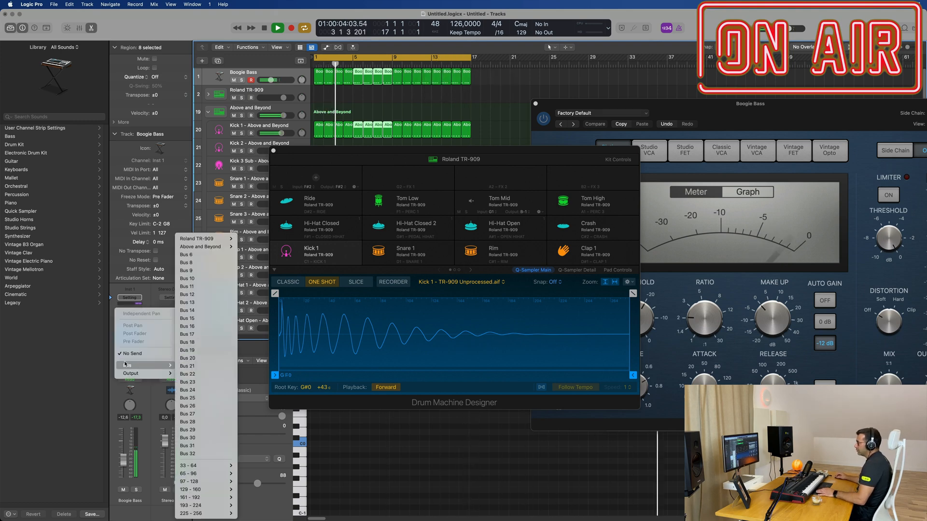
click(203, 256)
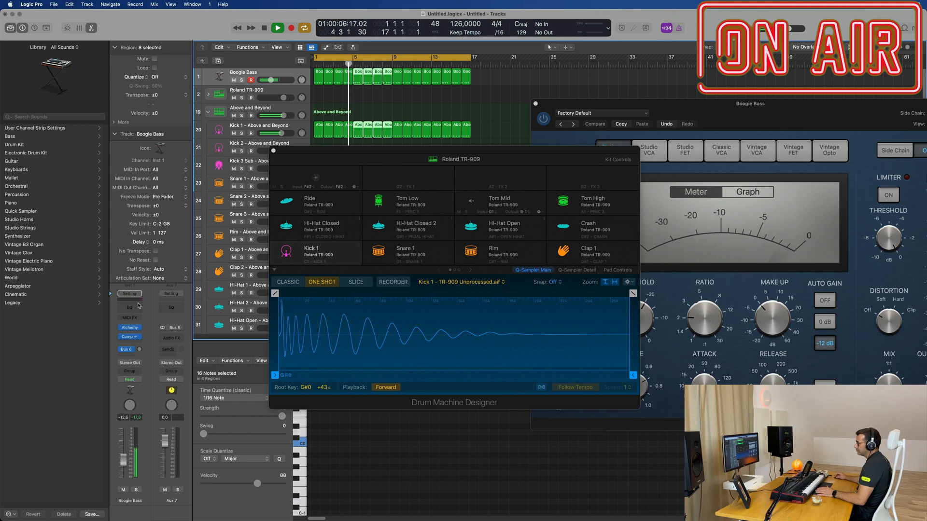
Insert a Tape Delay on Aux 7 and raise the Boogie Bass track's Bus 6 send to about -20.4 dB.
click(168, 339)
mouse_move(192, 424)
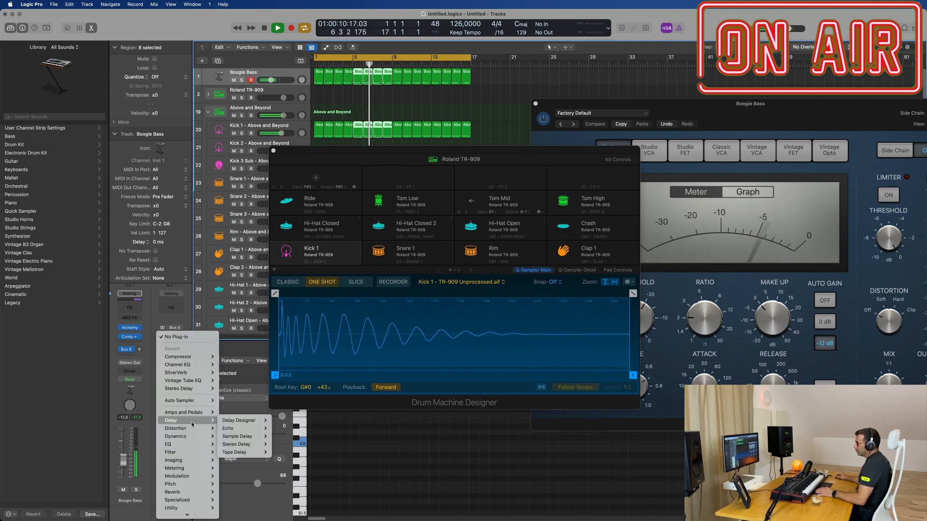
mouse_move(247, 453)
click(283, 452)
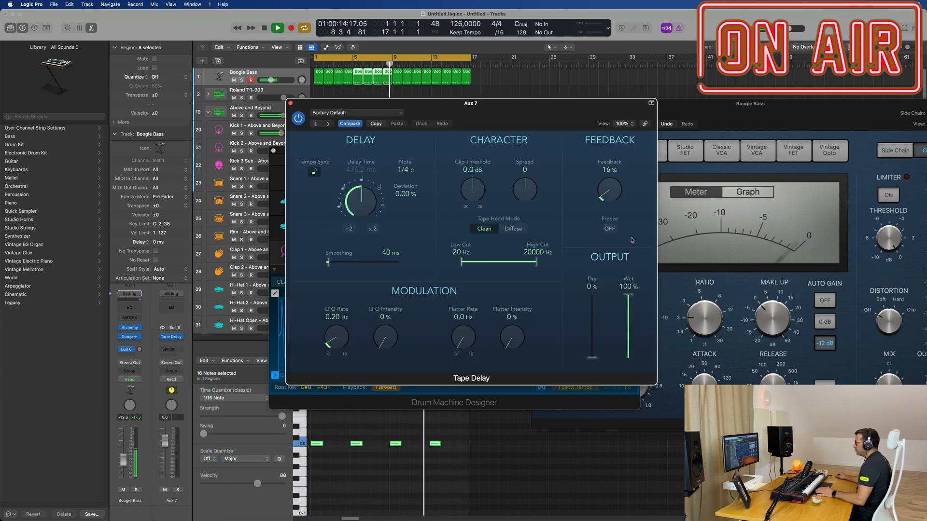
drag(545, 117, 706, 96)
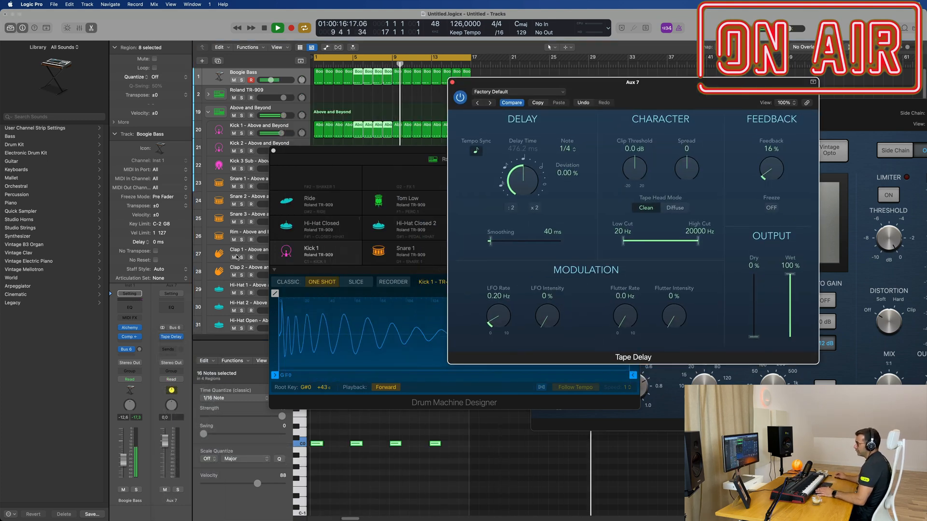
drag(140, 349, 142, 350)
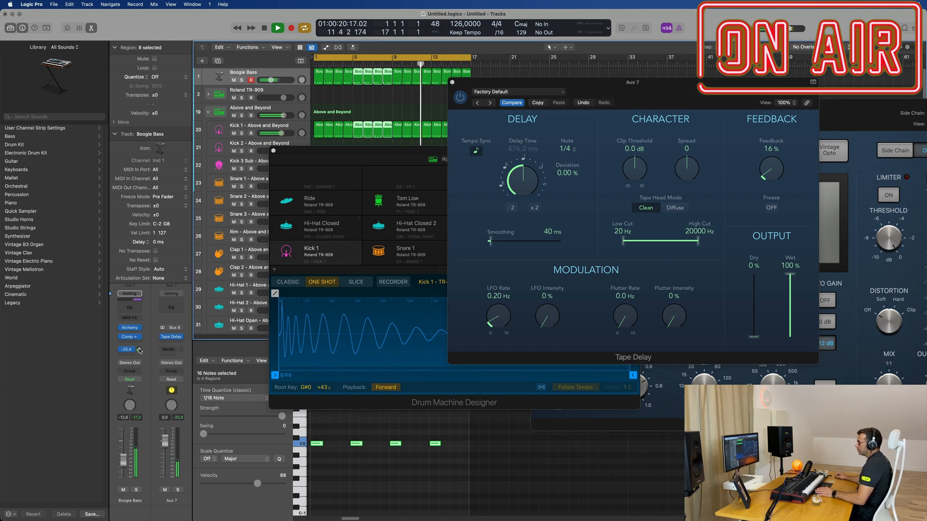
Insert a Channel EQ on Aux 7 with a 625 Hz, 12 dB/Oct low cut, and raise the Boogie Bass send level further.
click(172, 307)
drag(338, 217, 592, 241)
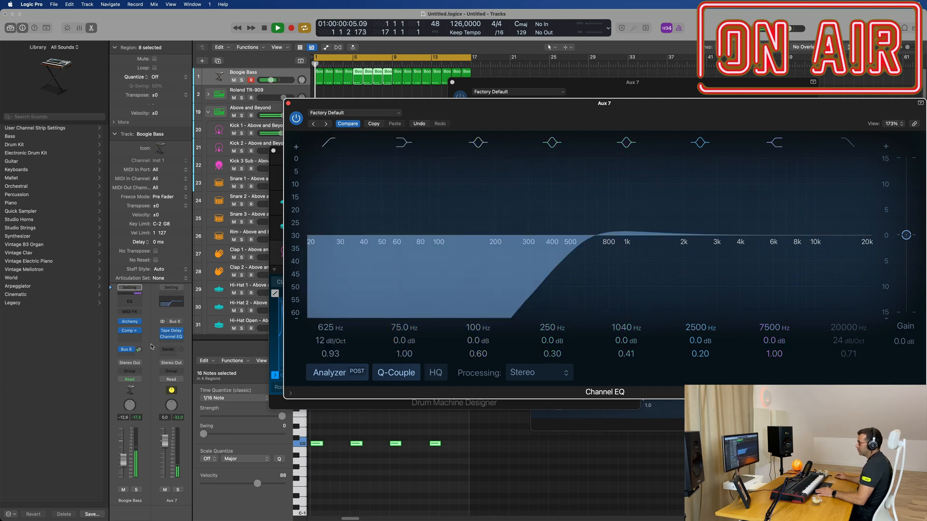
drag(139, 349, 140, 350)
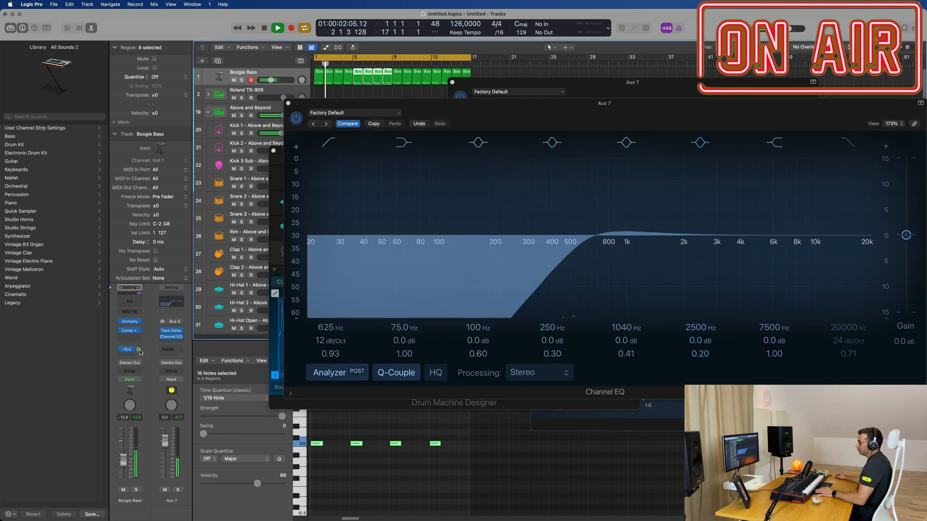
click(140, 350)
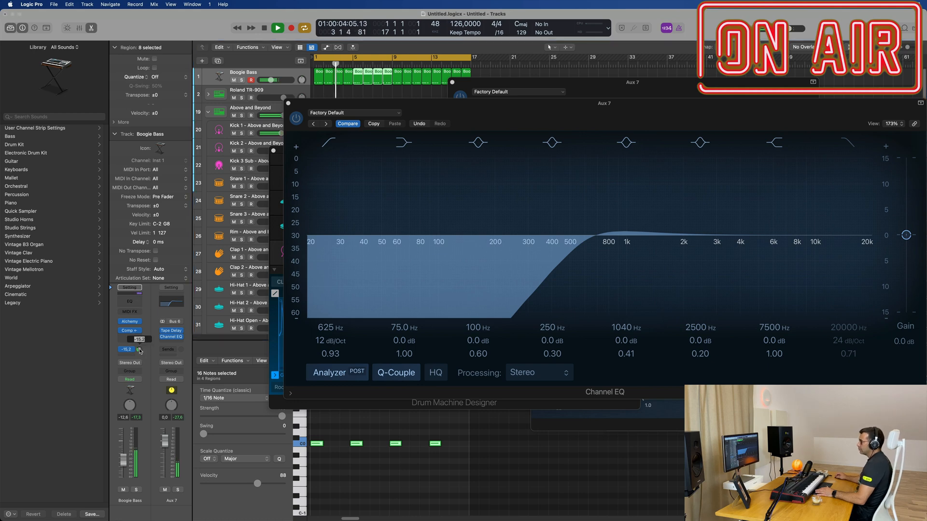
drag(304, 107, 158, 126)
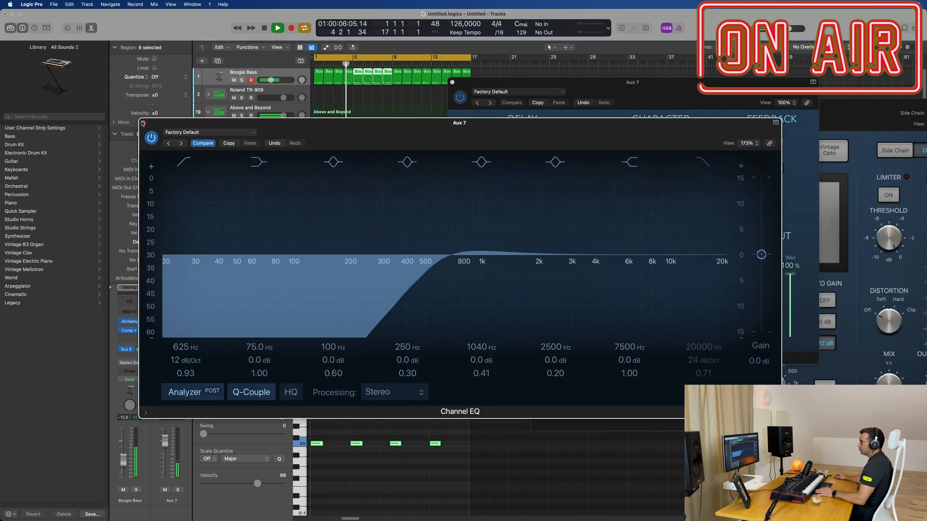
click(143, 124)
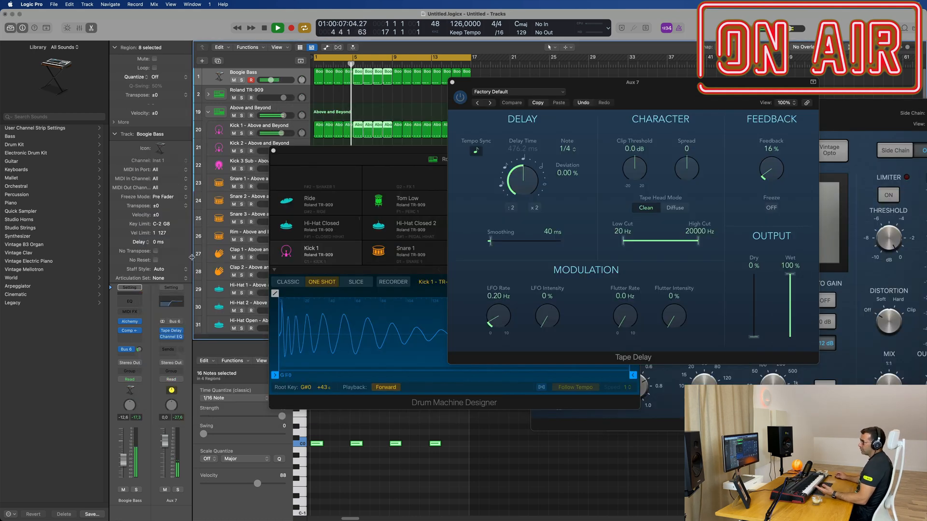
Insert a stereo SilverVerb on Aux 7 after the Channel EQ and load its grandiose preset.
click(170, 344)
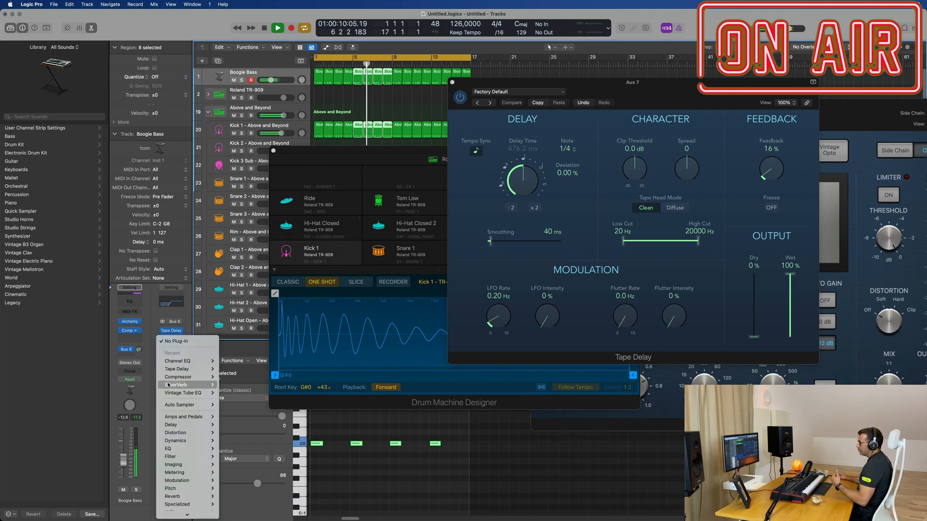
mouse_move(174, 389)
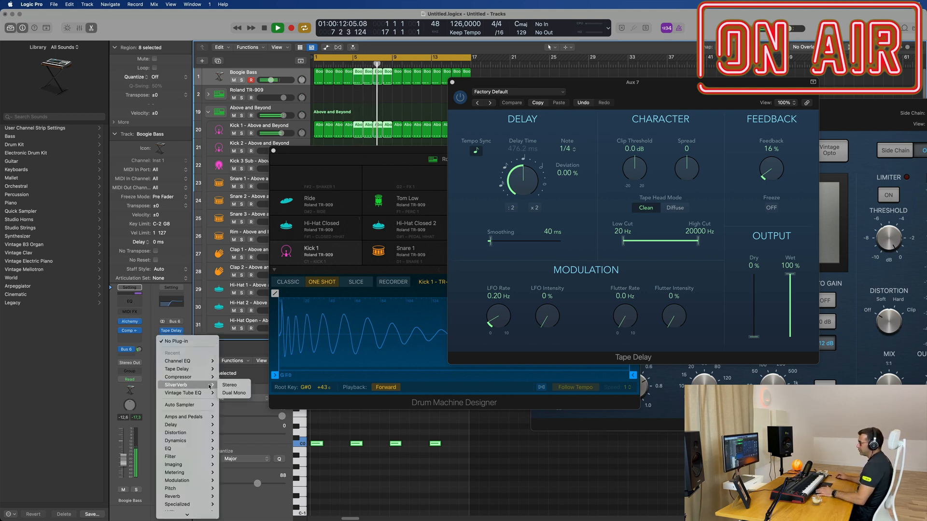
click(231, 385)
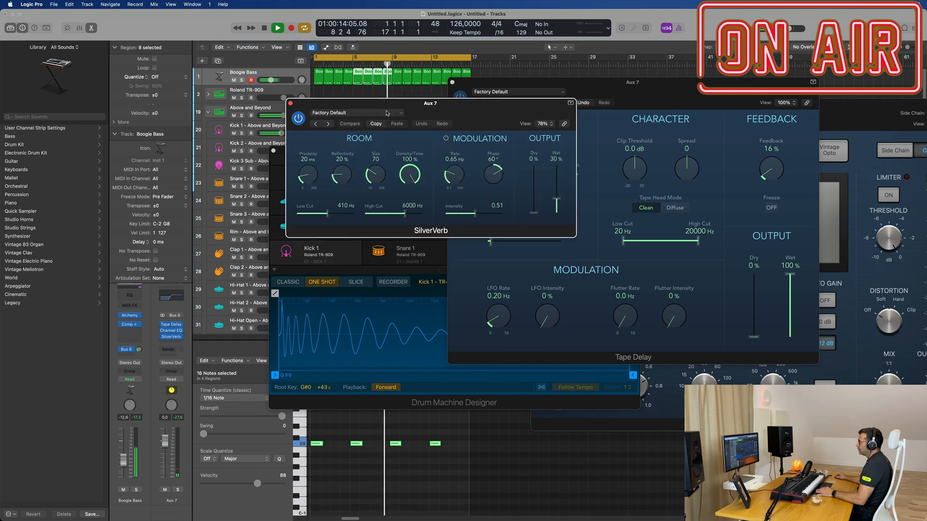
click(357, 112)
click(357, 262)
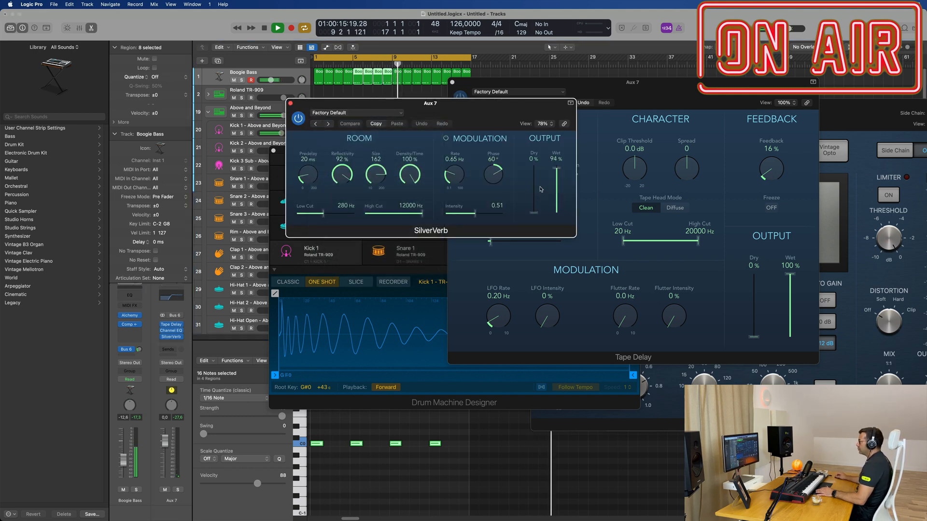
Set the SilverVerb's output to 100% dry and 42% wet.
drag(456, 112, 697, 167)
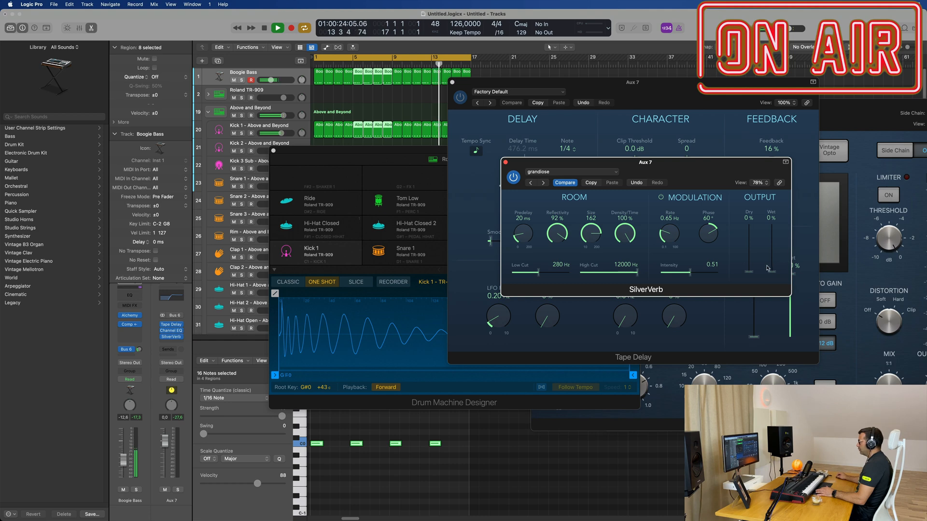
drag(751, 275, 661, 171)
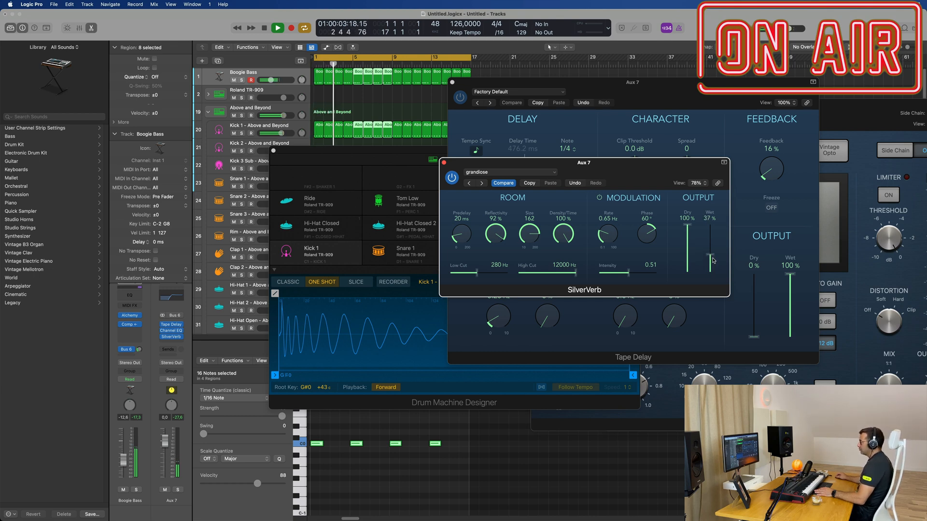
drag(656, 188, 774, 142)
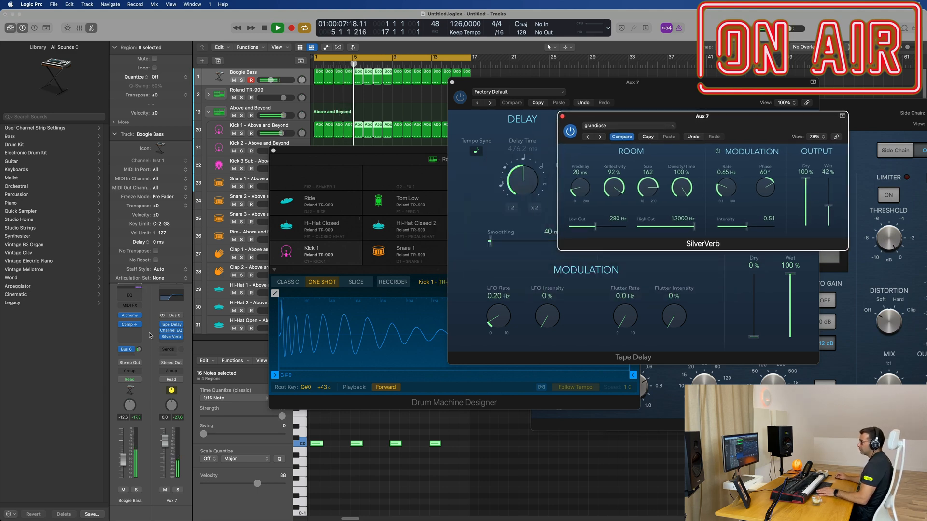
Copy the side-chained Compressor from Boogie Bass to Aux 7 and set the copy's release to about 440 ms.
drag(129, 326, 175, 346)
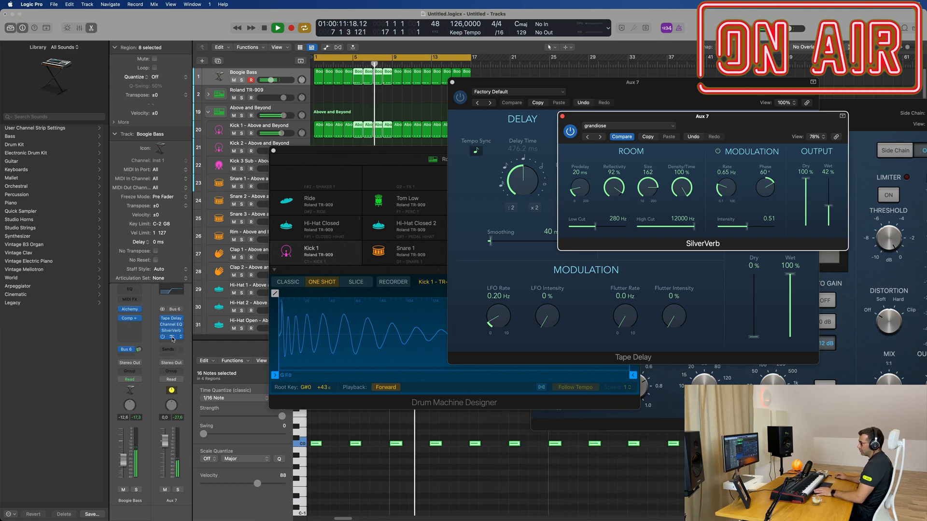
click(171, 336)
drag(528, 385, 532, 372)
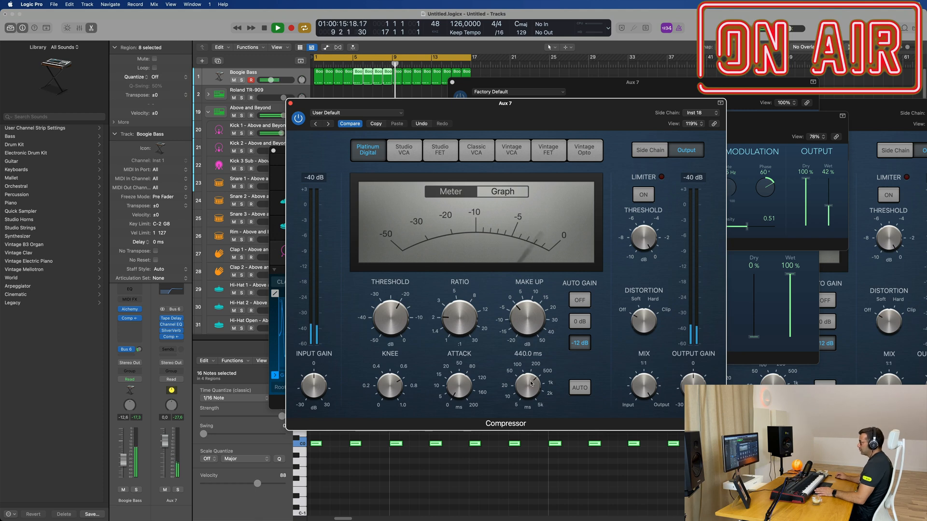
drag(546, 115, 621, 287)
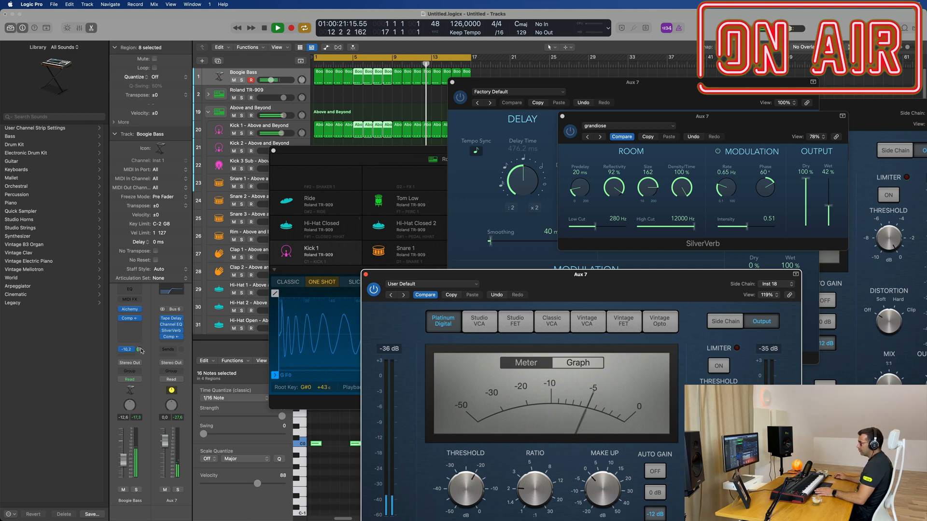
Raise the Boogie Bass track's Bus 6 send to -12.1 dB and add a 3580 Hz, 24 dB/Oct high cut to Aux 7's Channel EQ.
drag(139, 349, 140, 352)
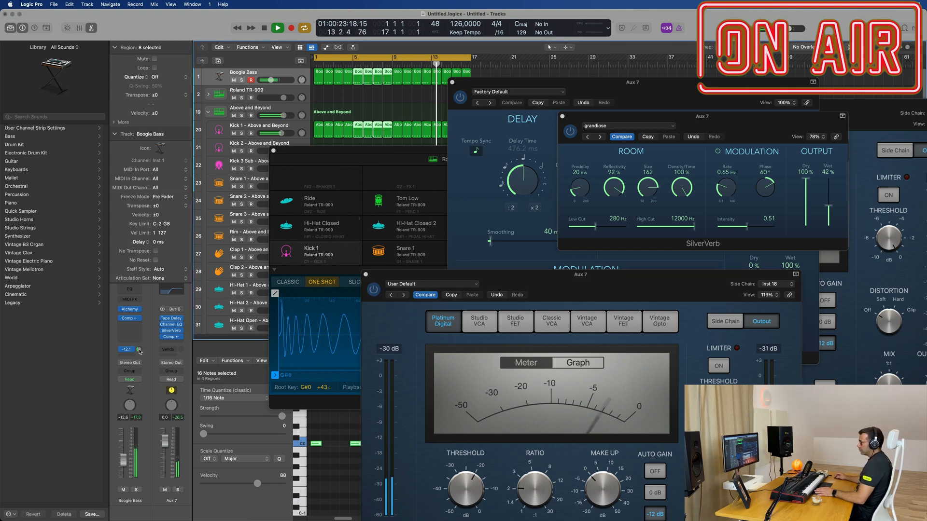
click(169, 290)
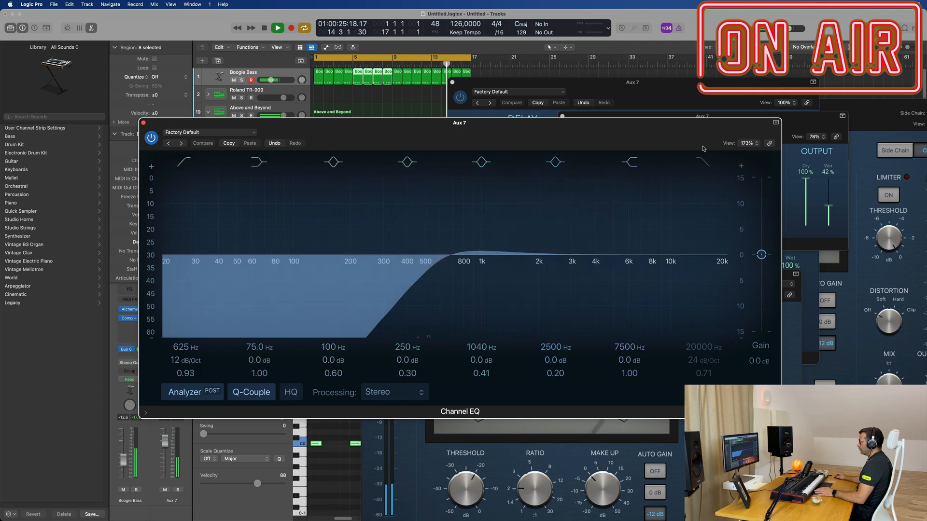
click(618, 243)
drag(618, 243, 569, 241)
drag(406, 141, 392, 126)
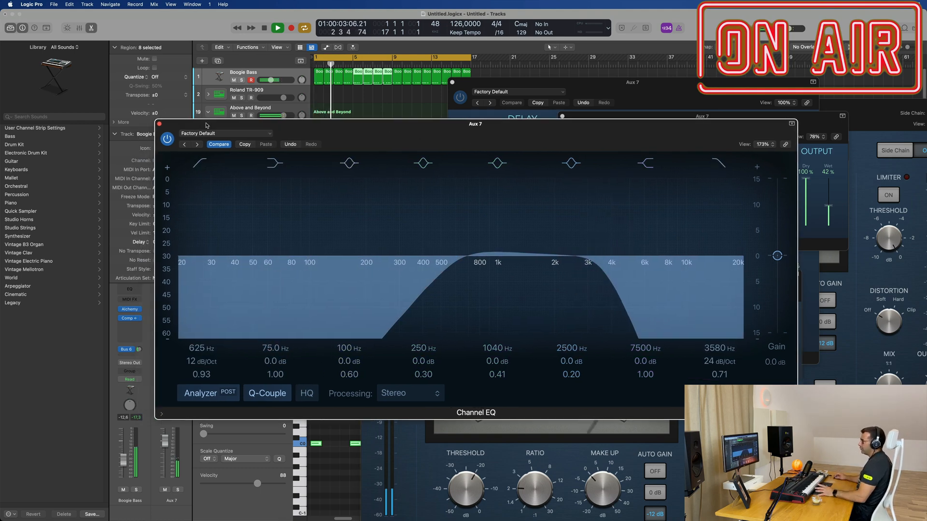
Raise the high-cut frequency on Aux 7's Channel EQ in two stages and close the EQ.
drag(604, 266, 612, 266)
click(159, 124)
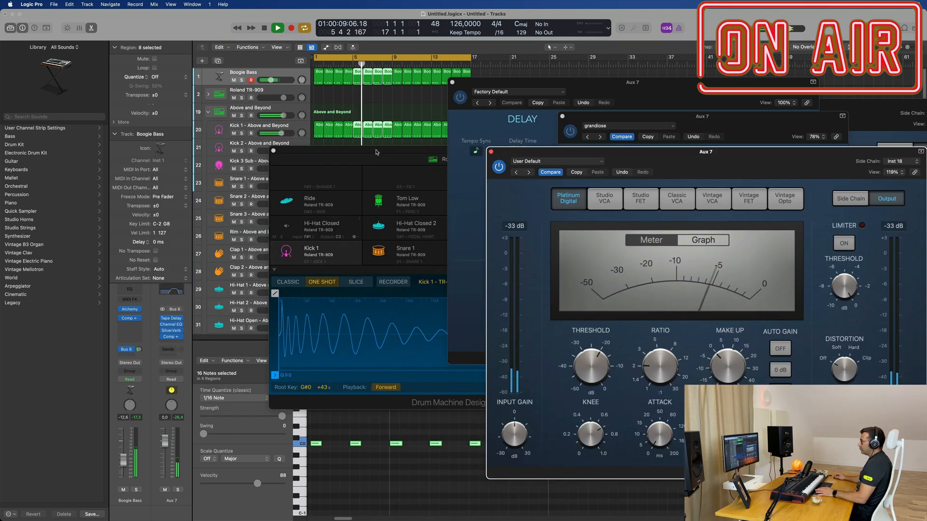
drag(351, 151, 474, 117)
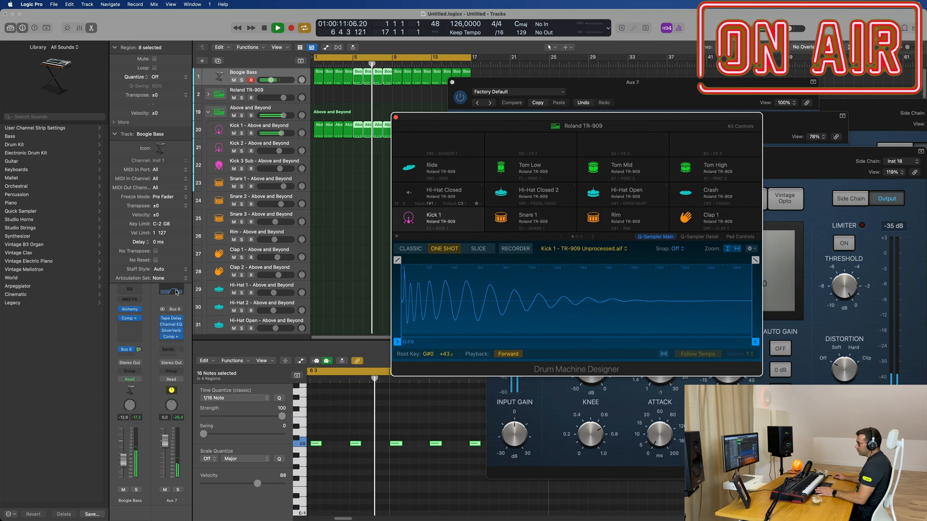
click(172, 324)
drag(611, 272, 640, 271)
click(159, 124)
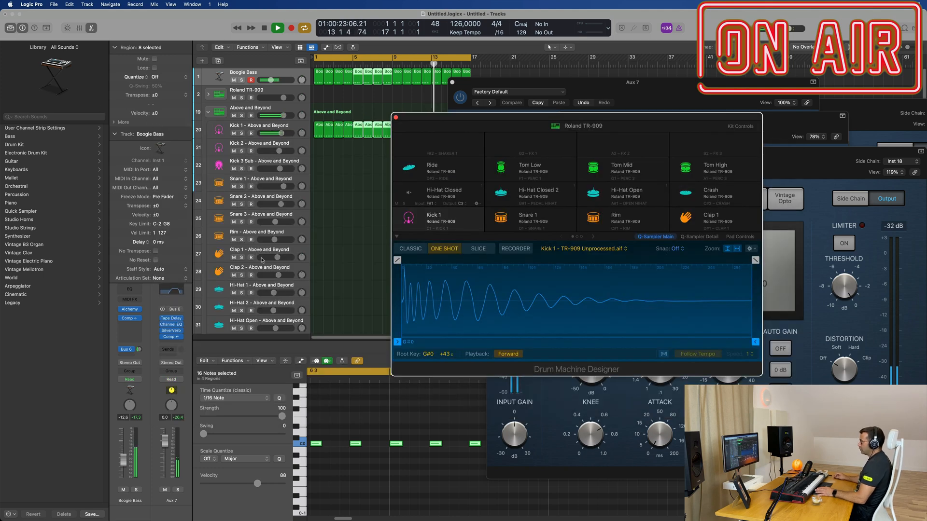
Open the SilverVerb on Aux 7 and load its factory preset Gated Reverb 01.
click(171, 331)
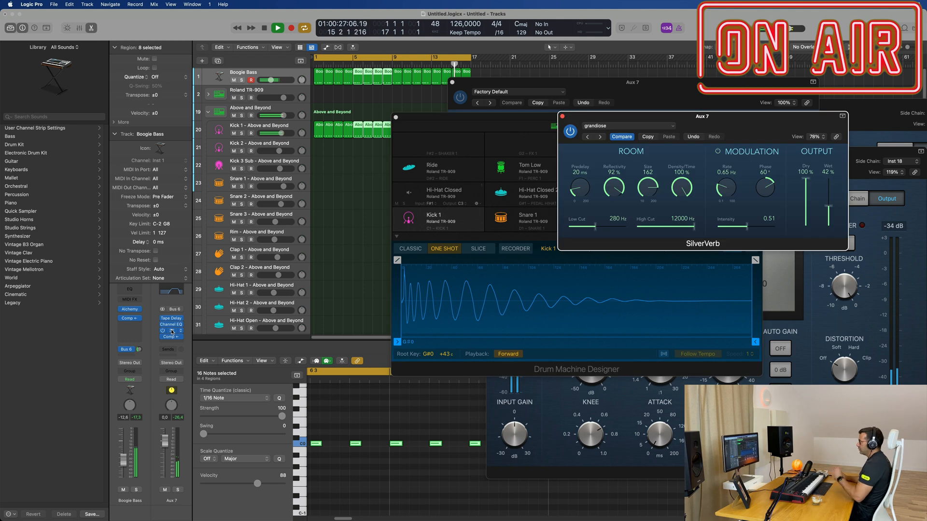
drag(597, 131, 388, 125)
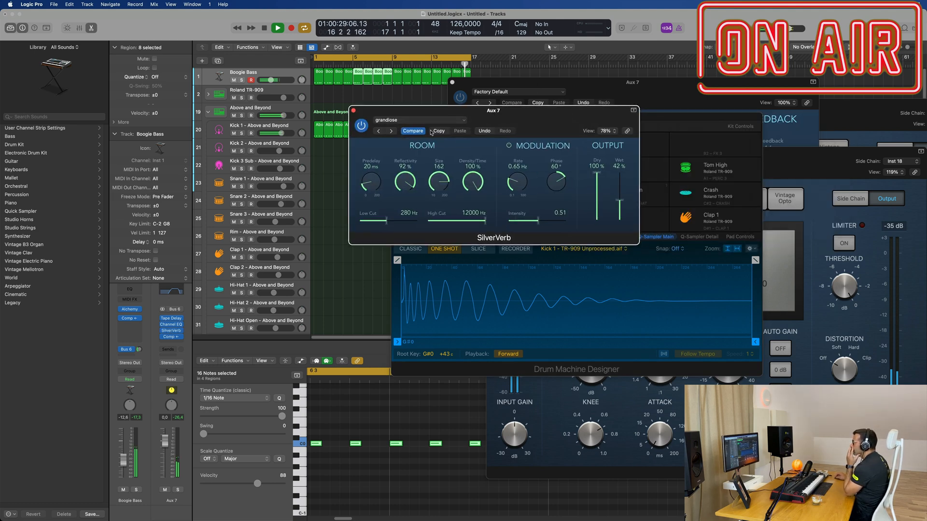
click(403, 120)
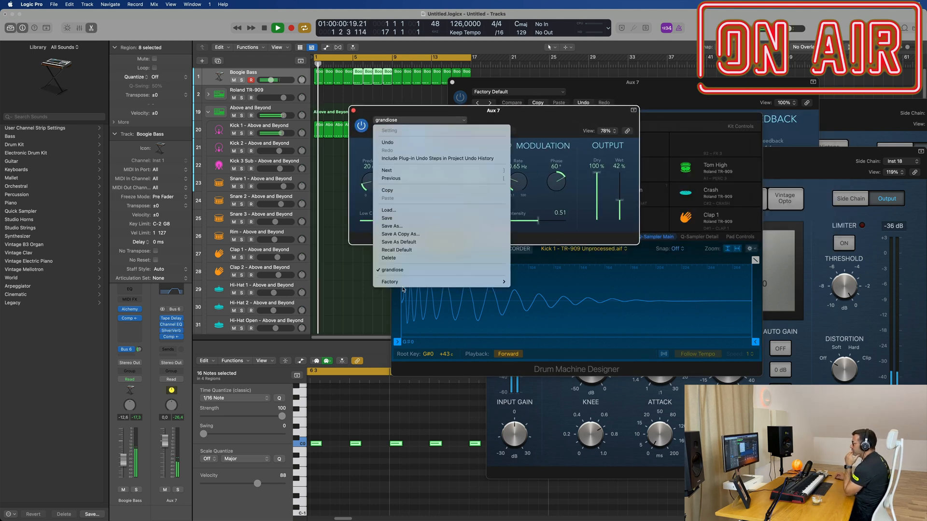
mouse_move(405, 285)
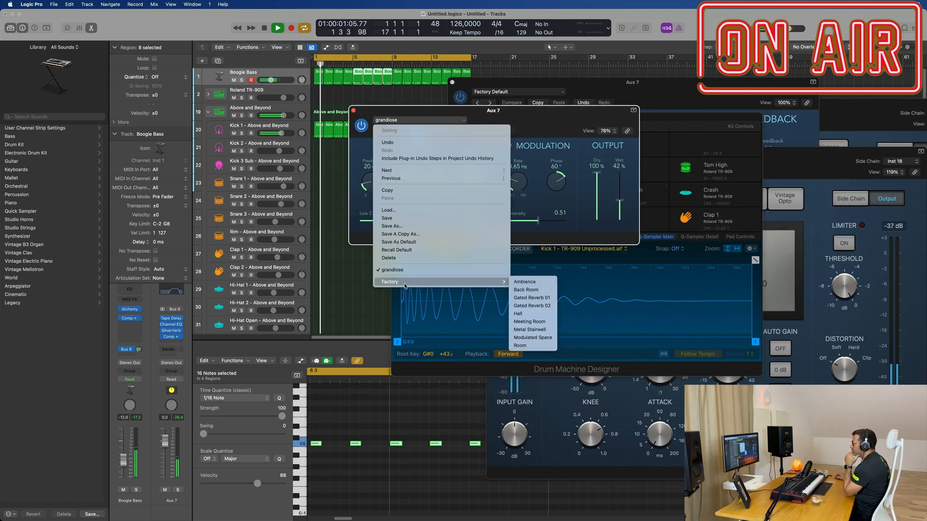
click(528, 298)
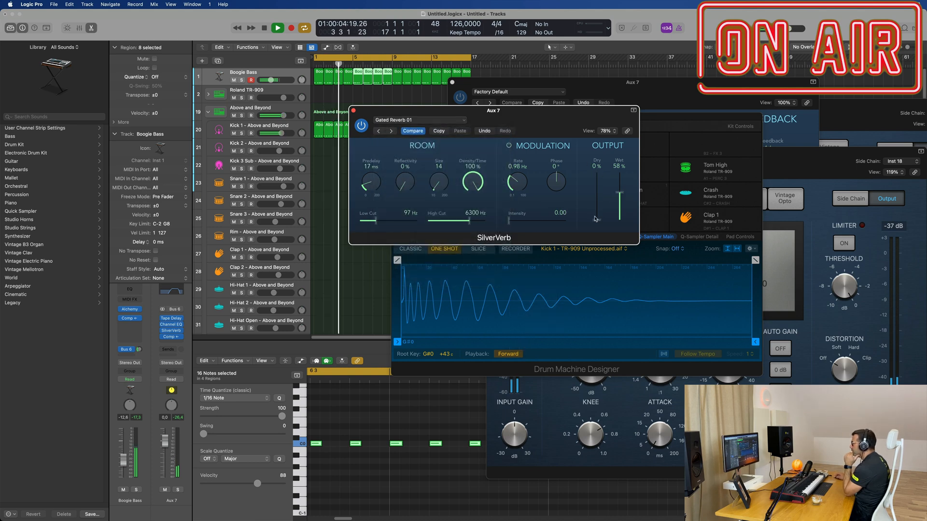
Try the reverb at 100% dry and 79% wet, compare the Gated Reverb 02 preset and return to Gated Reverb 01.
drag(619, 193, 617, 190)
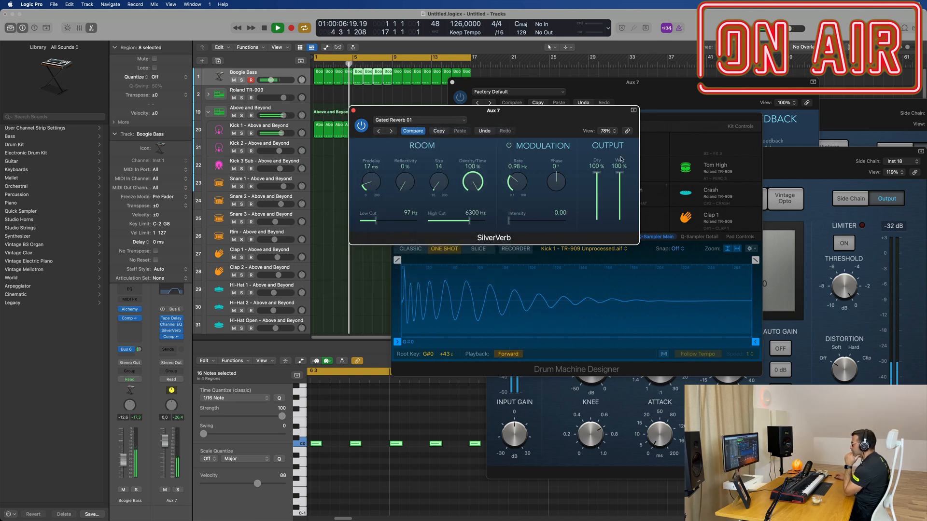
drag(389, 134, 451, 143)
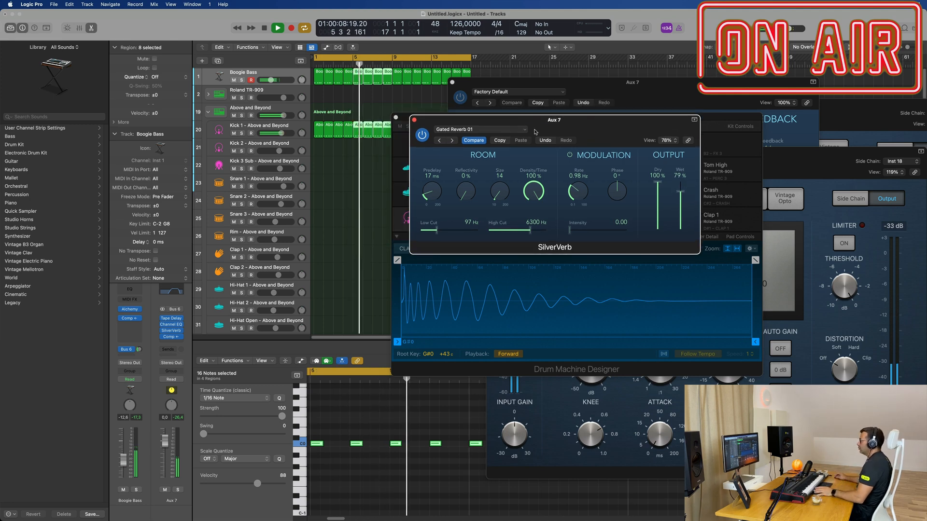
click(450, 142)
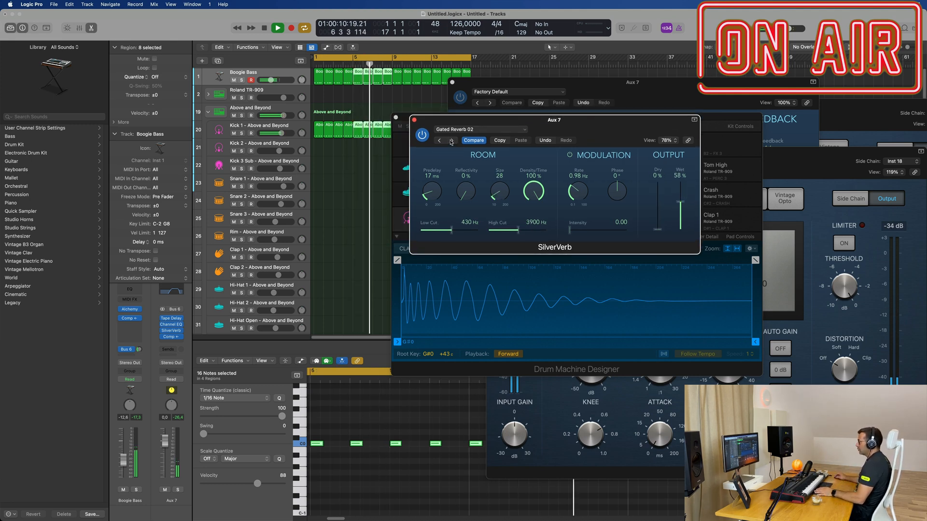
drag(434, 120, 360, 123)
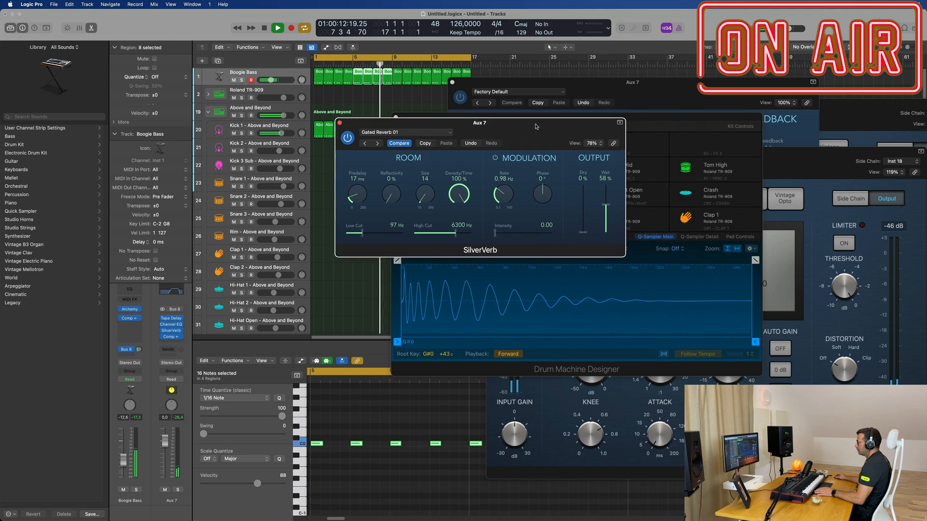
Set the SilverVerb's high cut to 12000 Hz, low cut to 290 Hz, size to 16, and output to 100% dry and 83% wet.
drag(458, 233, 485, 233)
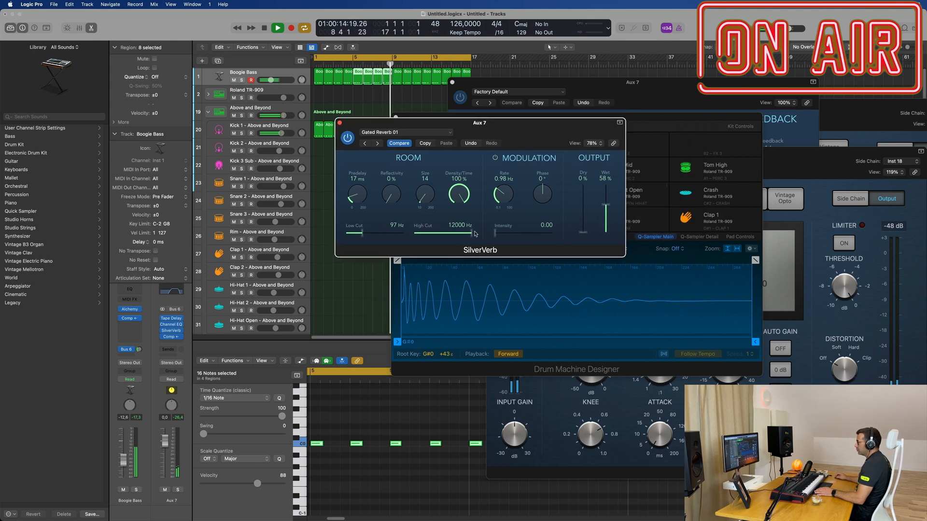
drag(363, 234, 373, 235)
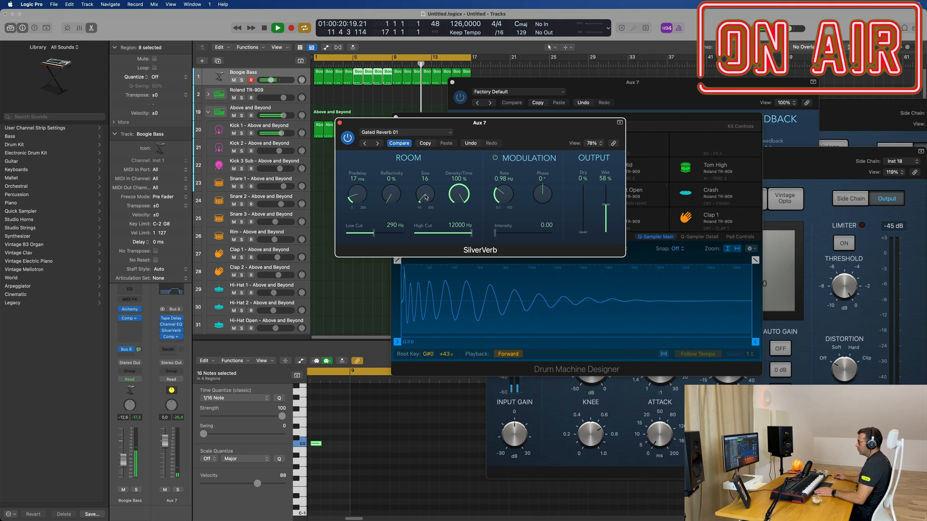
drag(527, 118, 599, 125)
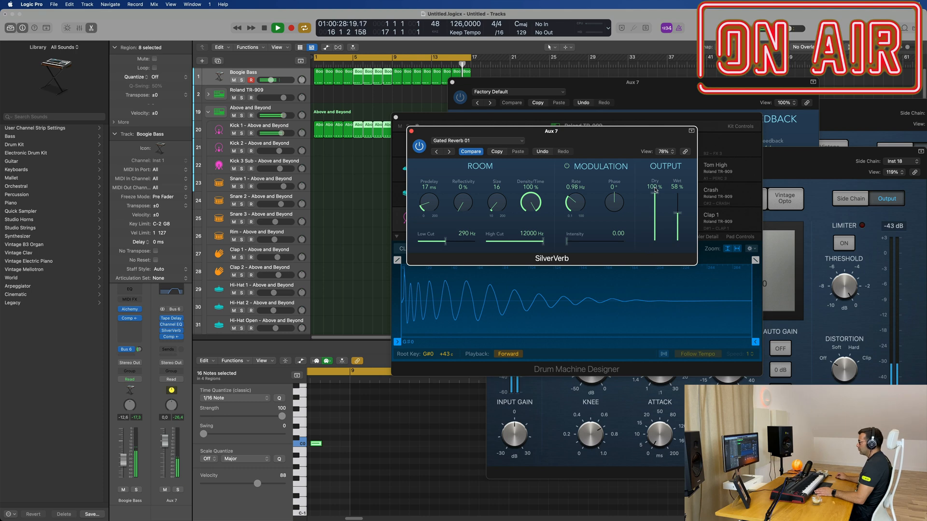
mouse_move(676, 210)
mouse_down()
mouse_move(676, 191)
mouse_move(655, 193)
mouse_move(678, 202)
mouse_up()
drag(626, 138, 787, 110)
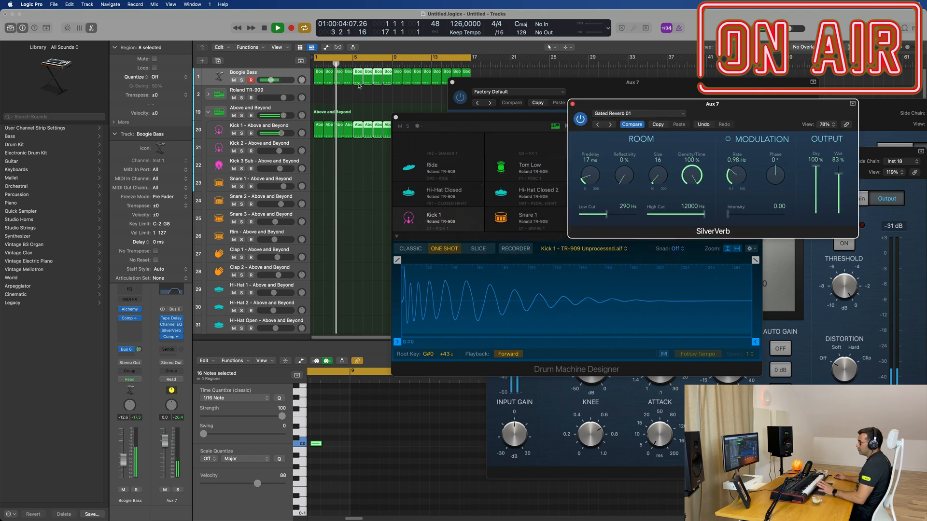
Open Alchemy on the Boogie Bass track and try out its Filter 2 Mix and Cutoff controls.
click(261, 73)
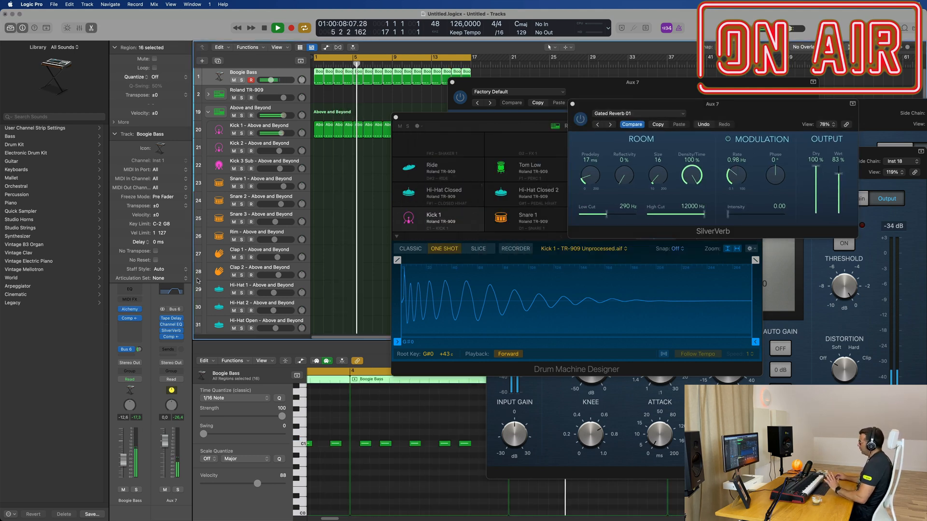
click(130, 310)
drag(809, 127, 593, 128)
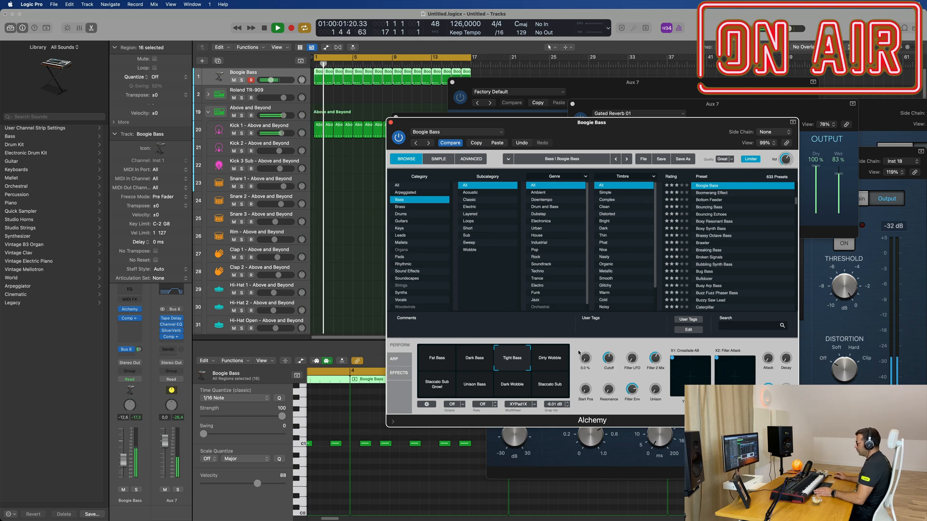
drag(658, 364, 655, 367)
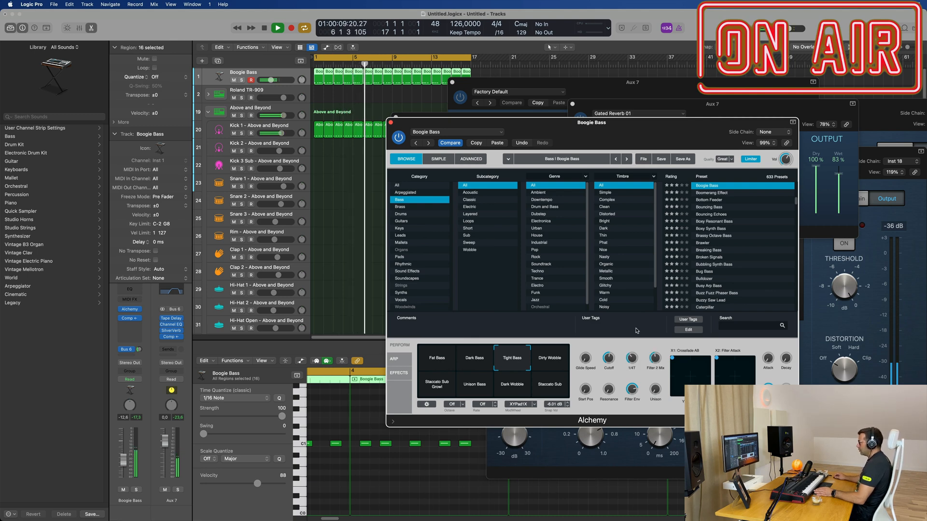
drag(609, 331, 610, 377)
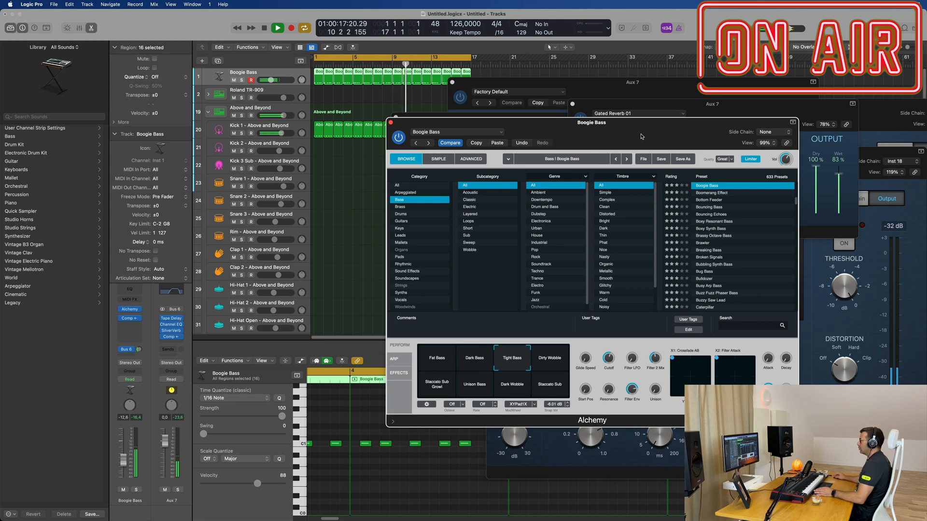
Compare Boogie Bass with its Bus 6 send bypassed and re-enabled, and close Alchemy.
drag(627, 141, 581, 66)
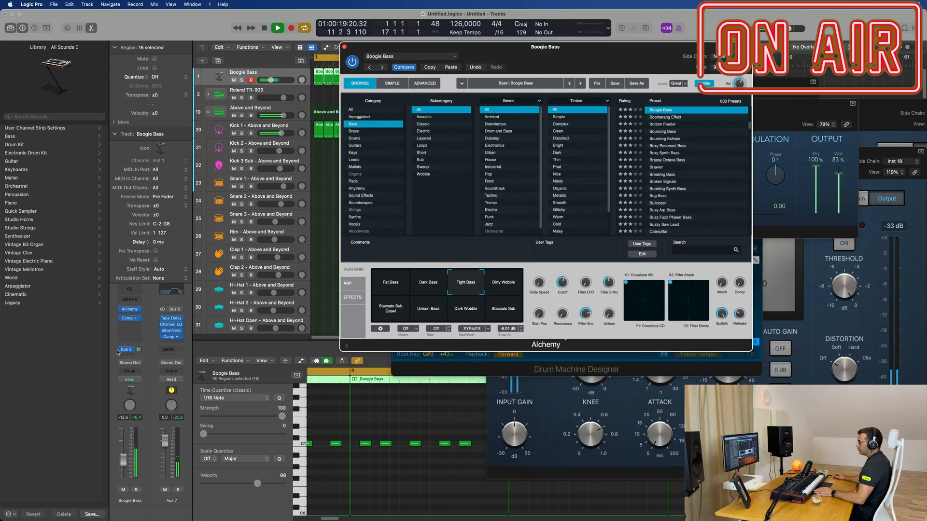
click(120, 352)
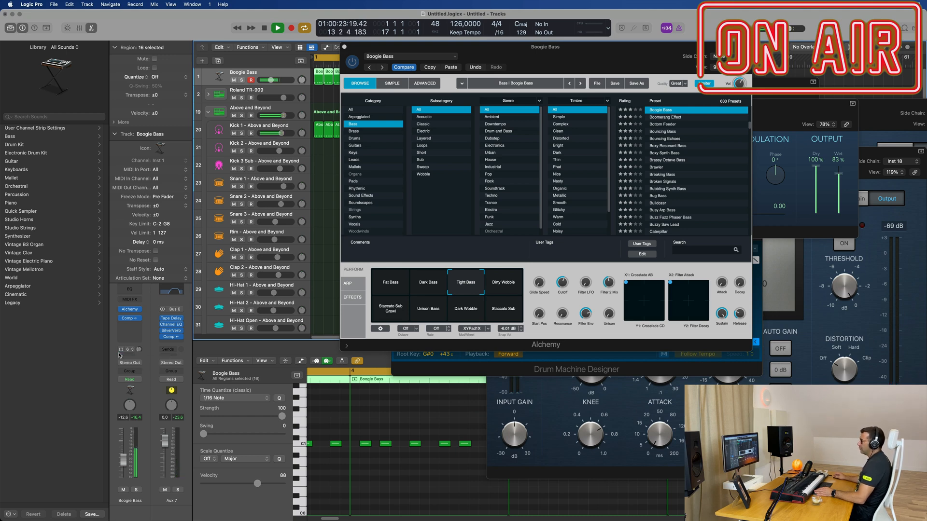
drag(439, 58, 351, 168)
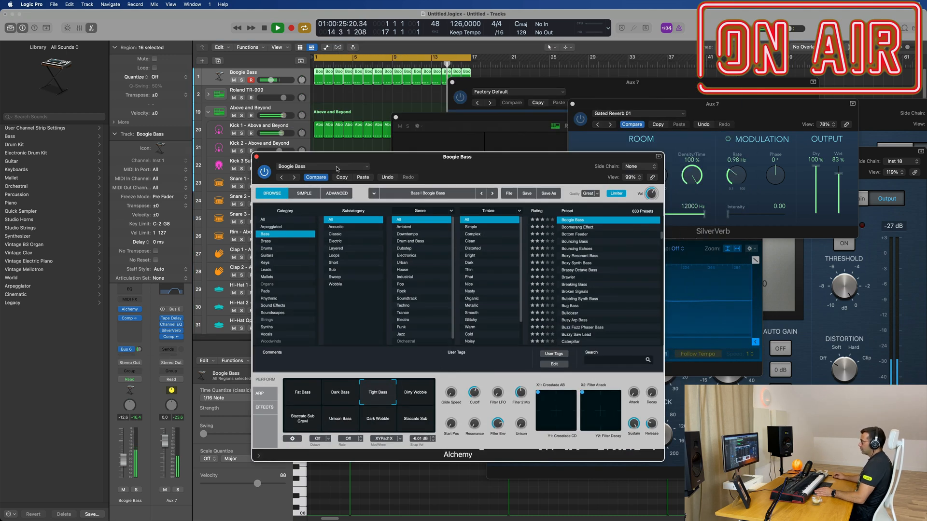
click(256, 157)
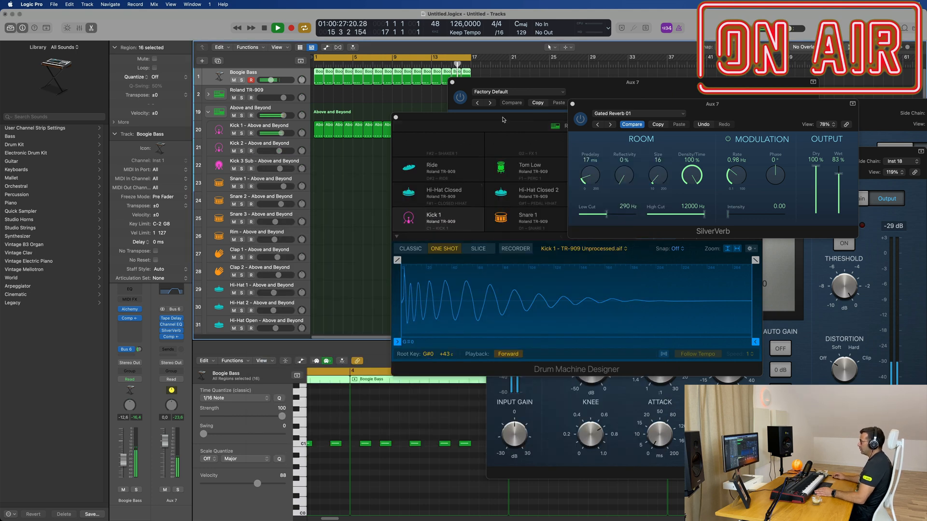
Close the open Drum Machine Designer, Tape Delay and SilverVerb windows.
drag(503, 120, 441, 134)
drag(587, 86, 505, 109)
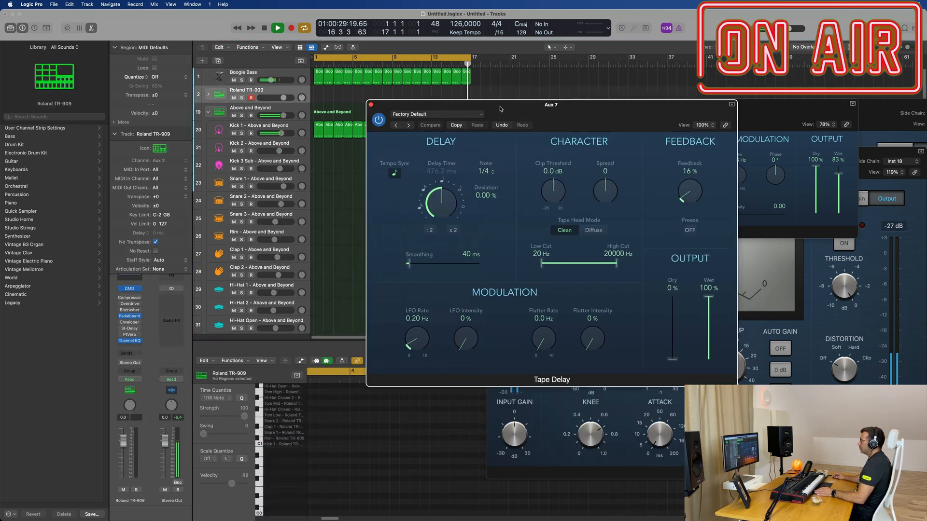
click(370, 103)
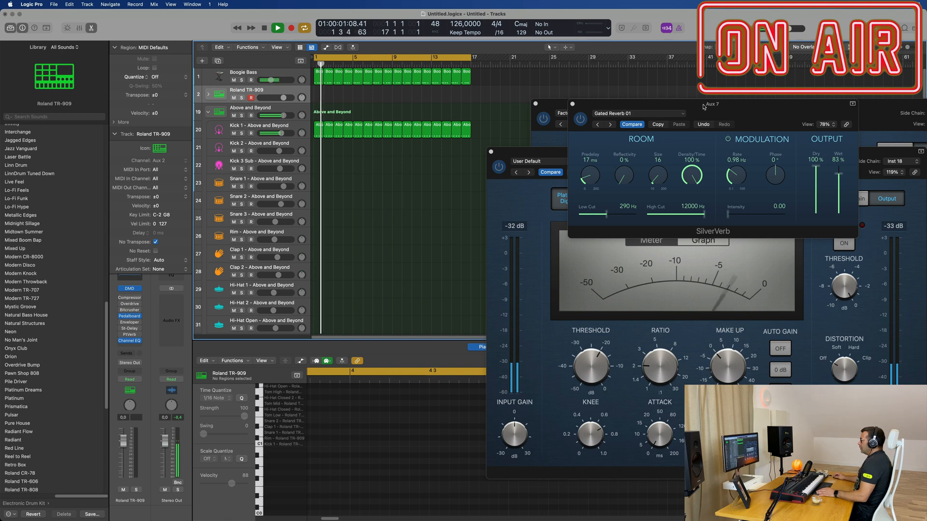
drag(598, 103, 502, 110)
click(477, 110)
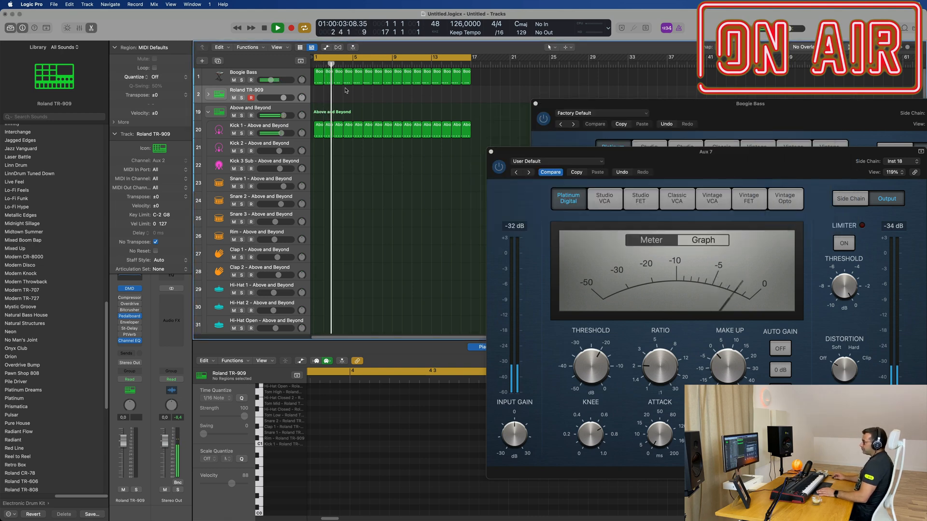
Duplicate the Boogie Bass track with its instrument and move the bar 1 region down to the new track.
click(290, 79)
key(super+d)
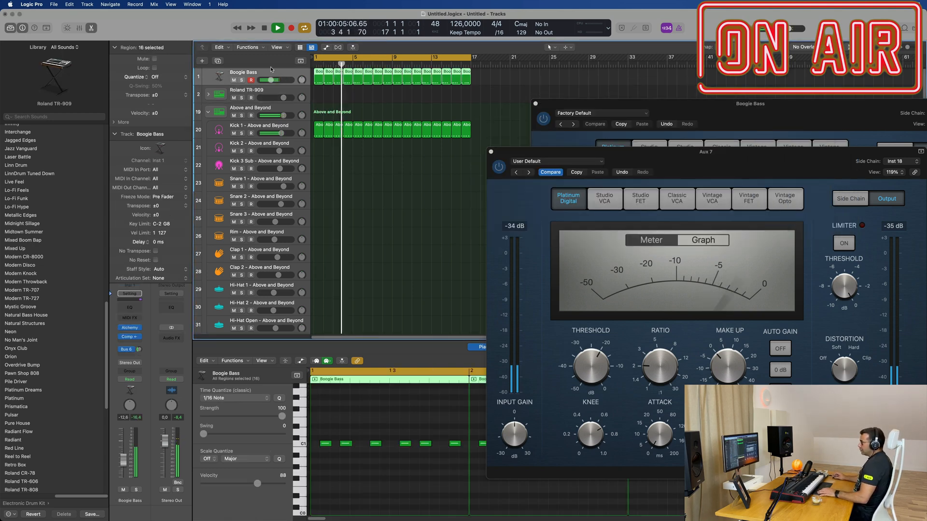
click(324, 98)
drag(319, 78, 319, 95)
key(super+Left)
Delete all notes but the first in the moved region and place that note an octave higher at the bar's start.
drag(332, 433, 444, 466)
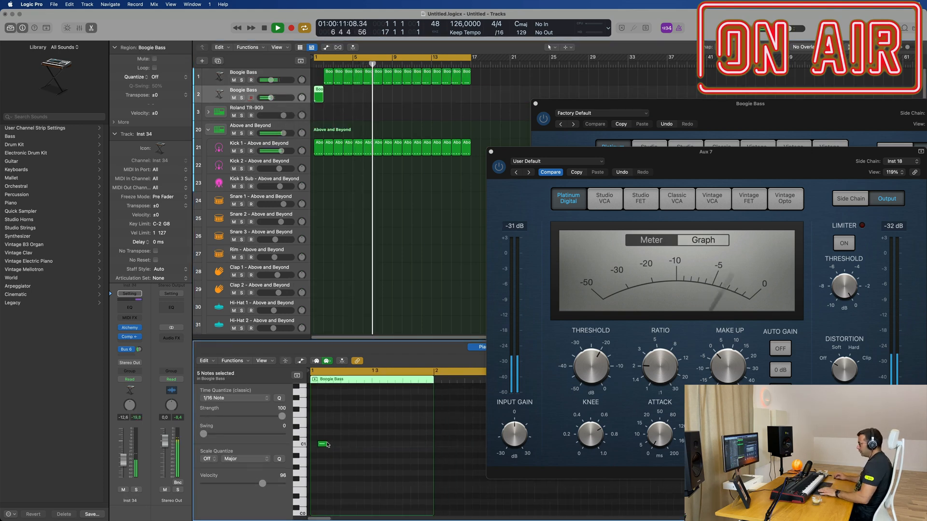
key(Delete)
drag(325, 444, 313, 395)
scroll(316, 454, up, 2)
click(335, 422)
scroll(335, 421, up, 2)
key(super+a)
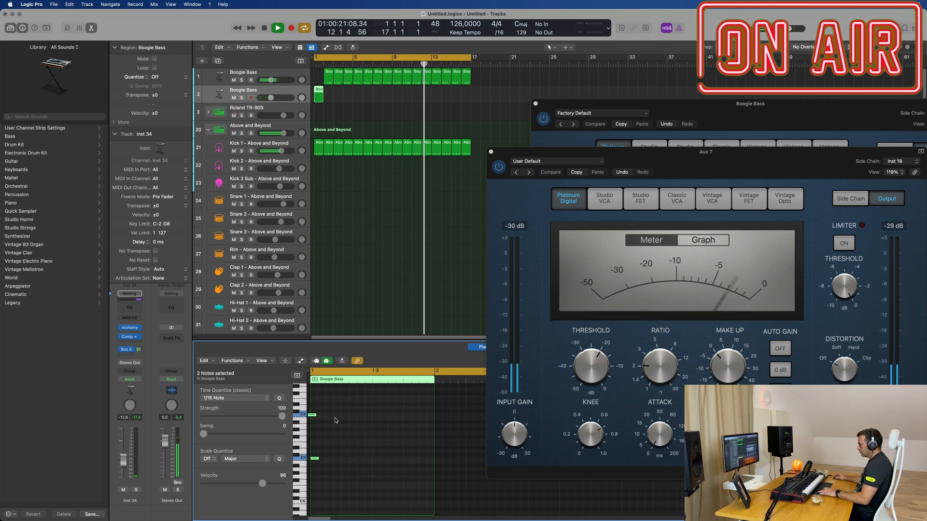
Fill bar 1 of the original Boogie Bass track with a bass region again and play from the start.
key(space)
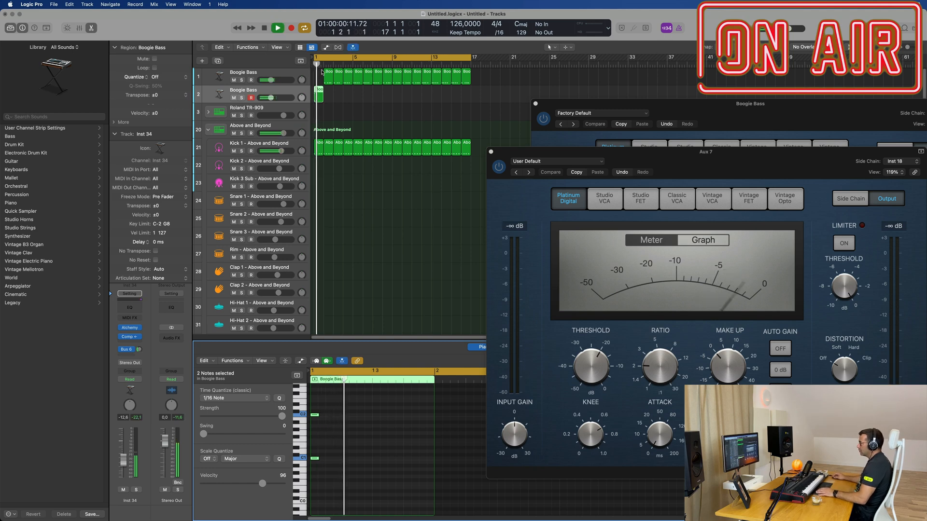
drag(325, 76, 316, 94)
key(space)
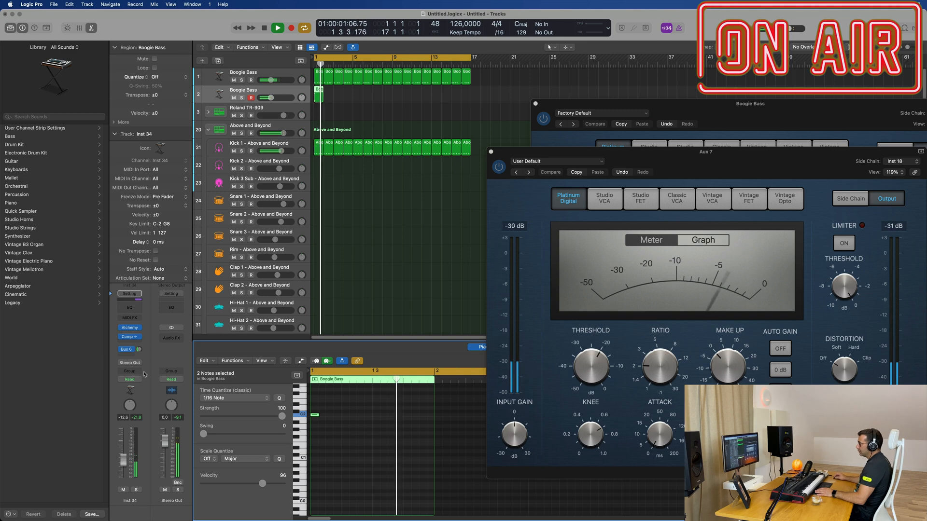
Browse the Strings presets in the second track's Alchemy, auditioning 70s Synth Strings and loading Analog Smooth.
click(129, 328)
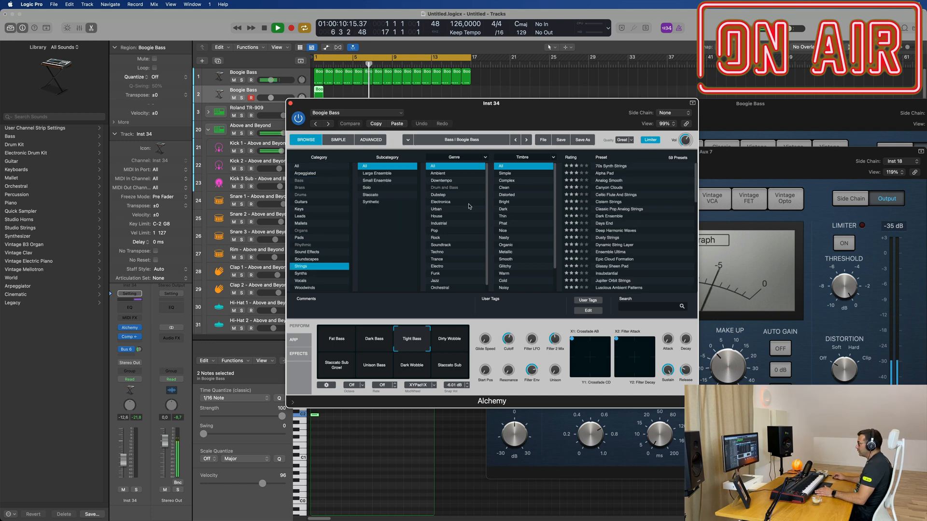
click(611, 166)
drag(549, 112, 618, 102)
key(space)
key(Return)
key(space)
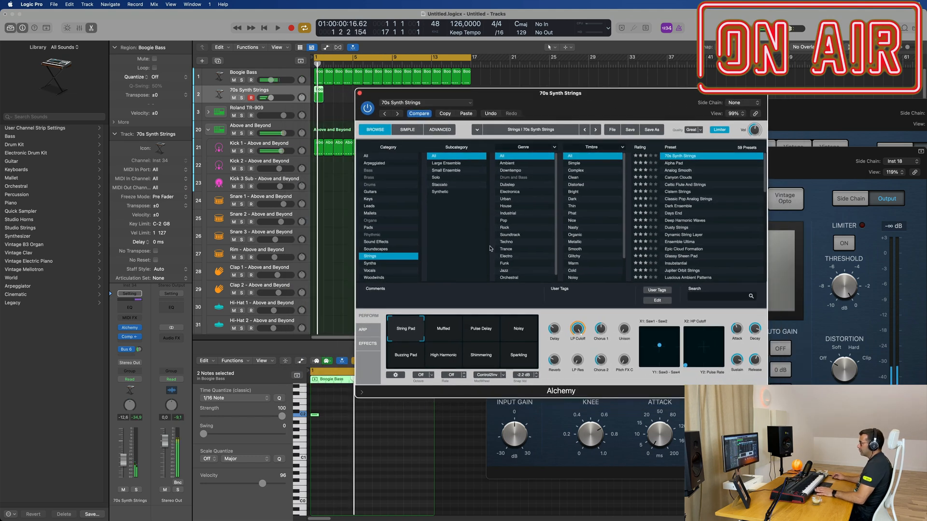
click(679, 170)
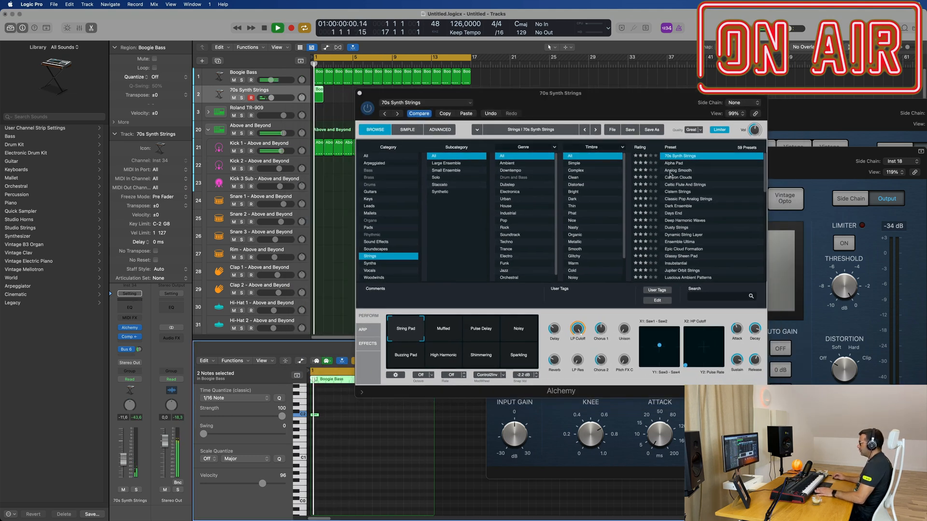
mouse_move(642, 104)
mouse_down()
mouse_move(660, 88)
mouse_move(646, 89)
mouse_up()
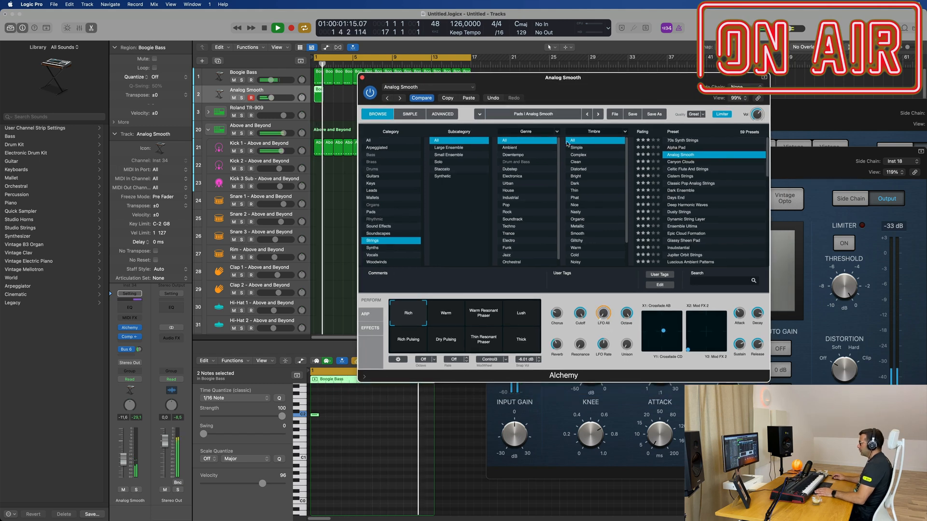
Audition the Warm, Warm Resonant Phaser and Lush variations of the Analog Smooth preset from the start of the song.
click(123, 458)
key(Return)
click(443, 312)
key(space)
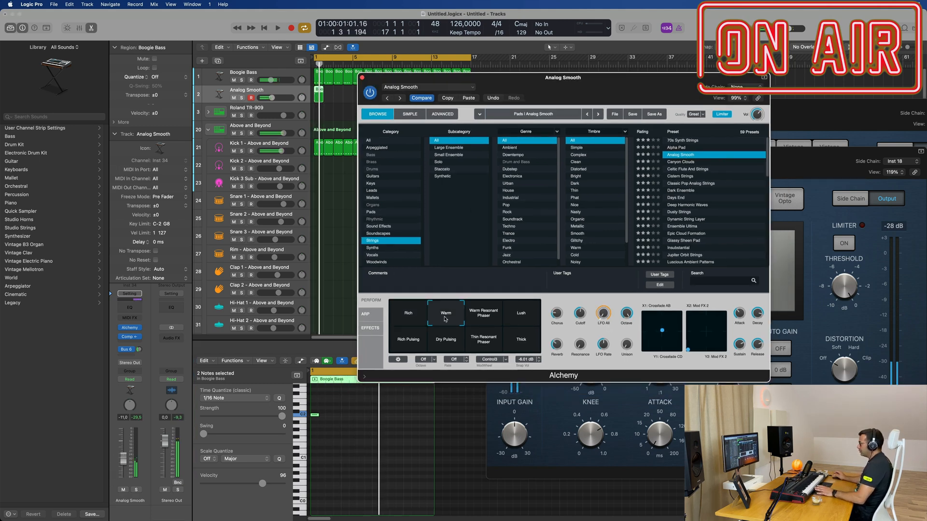
key(Return)
click(483, 317)
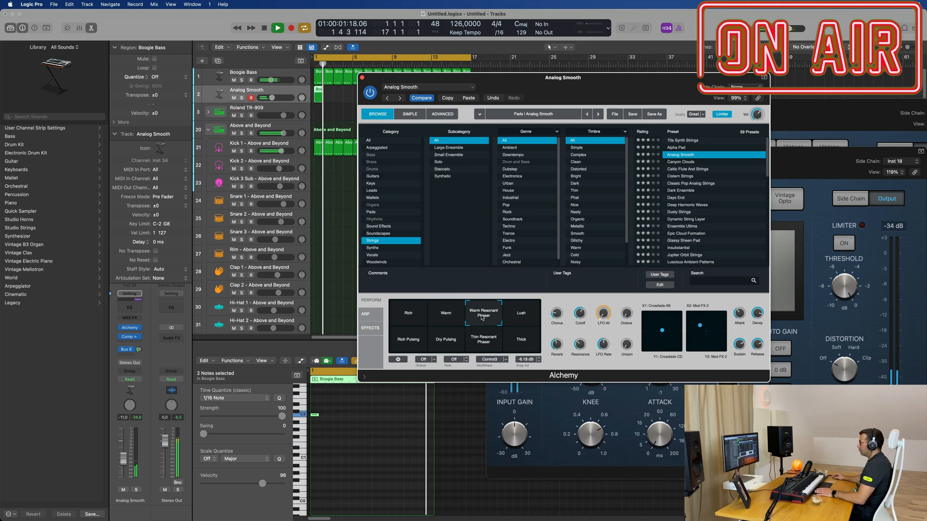
click(514, 321)
key(space)
key(space)
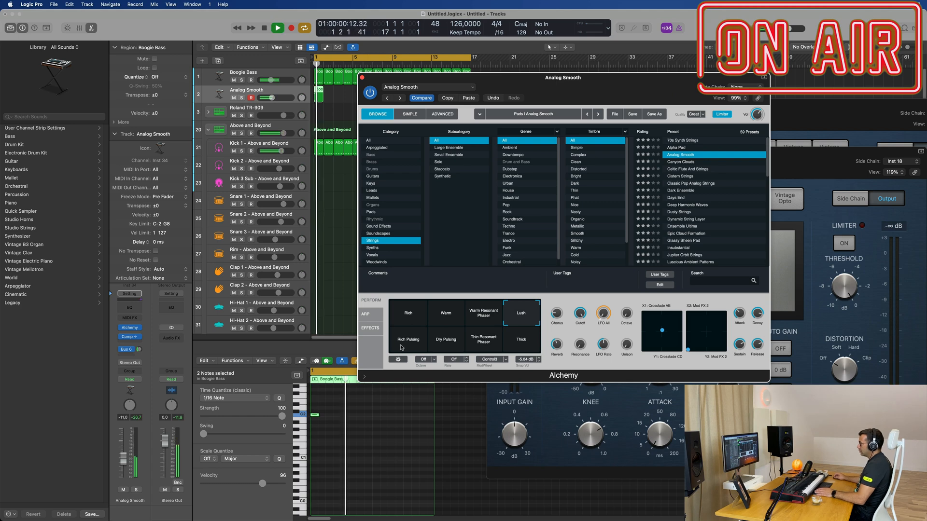
Lower the Analog Smooth track's volume to -12.2 dB and replay from the start.
key(Return)
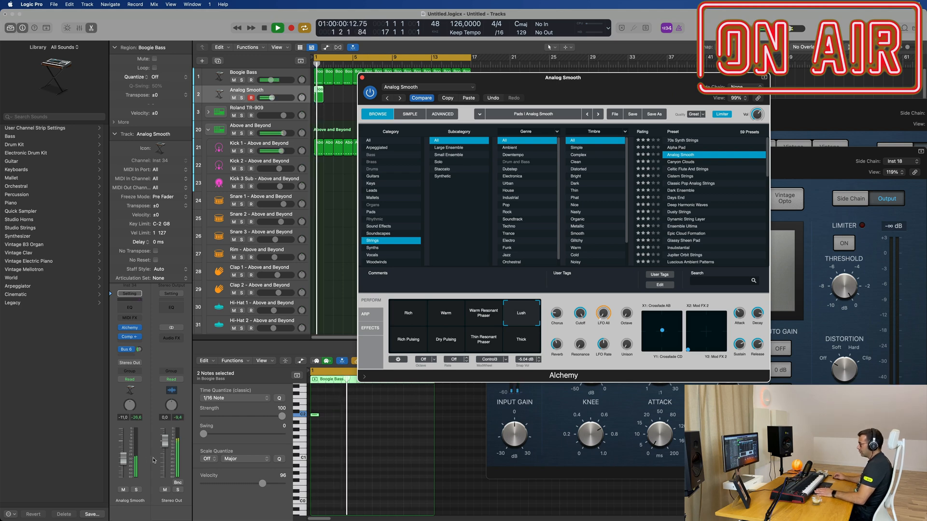
drag(122, 462, 121, 464)
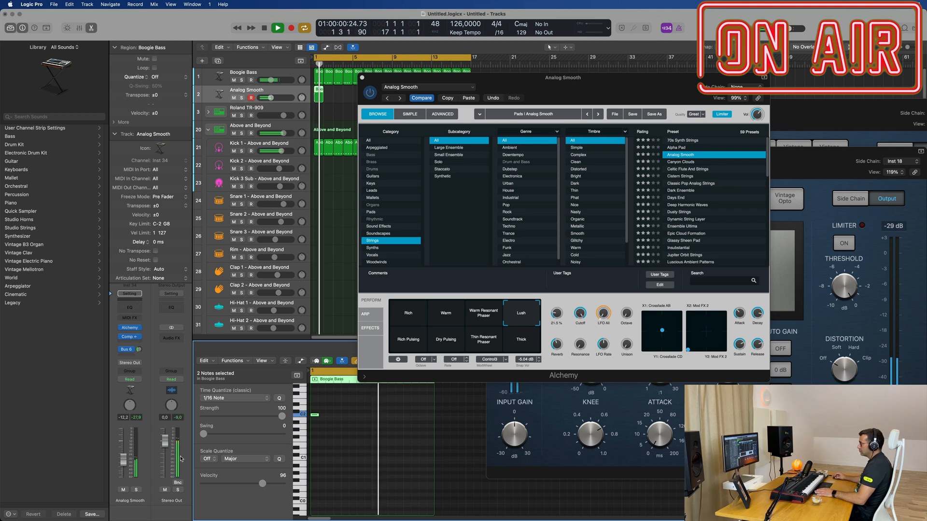
key(space)
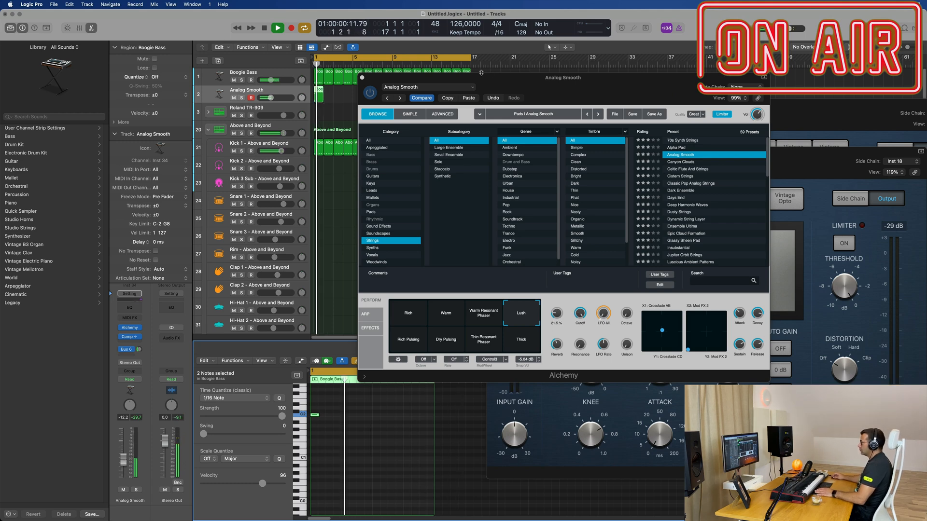
Copy the bar 1 region on the Analog Smooth track to bar 3.
drag(535, 85, 730, 105)
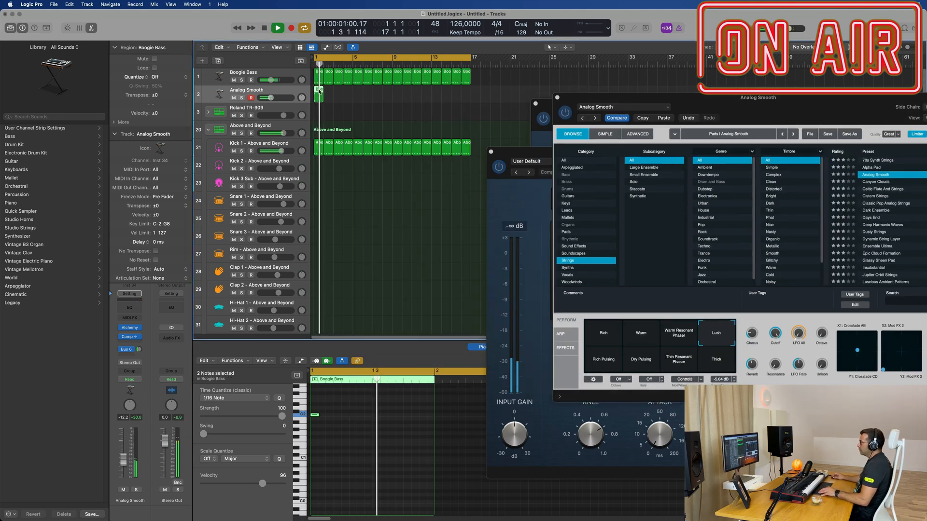
drag(317, 92, 341, 93)
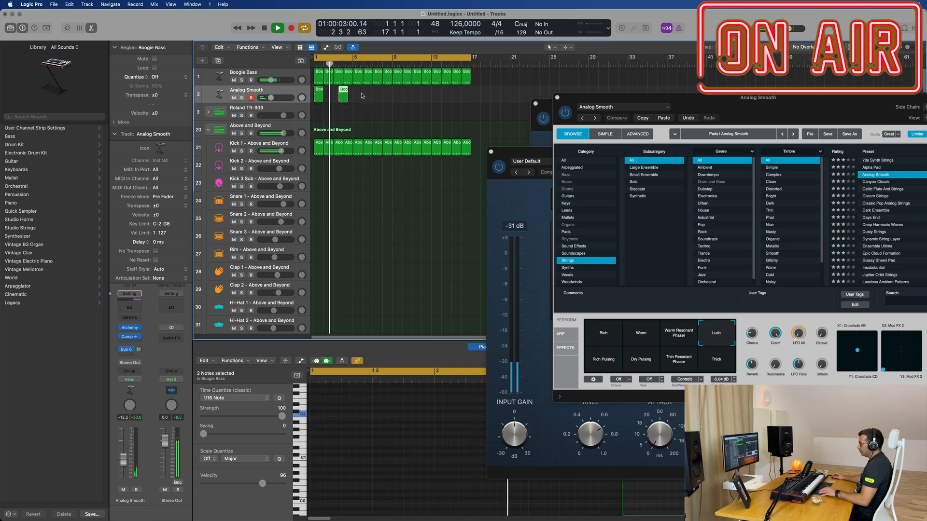
key(super+z)
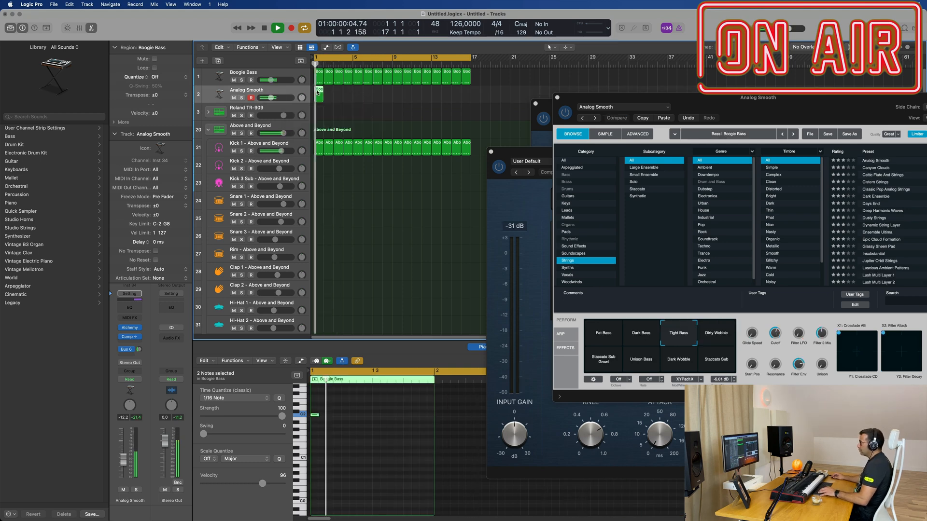
drag(318, 93, 338, 93)
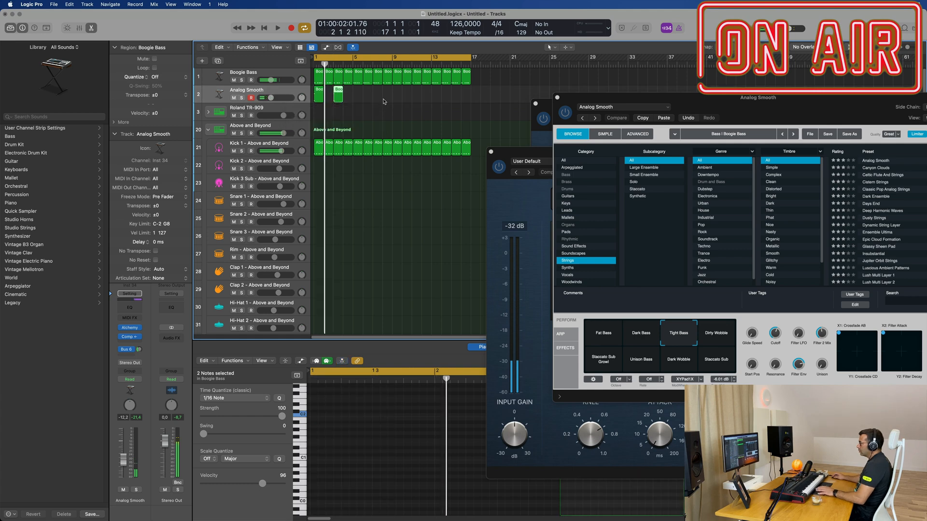
Try to repeat all regions of the arrangement after the existing ones.
click(345, 97)
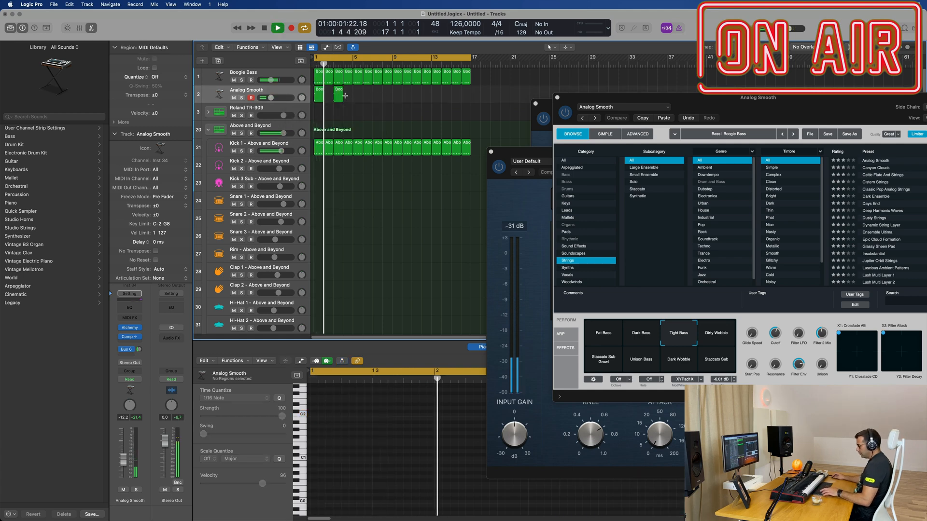
key(super+a)
key(super+r)
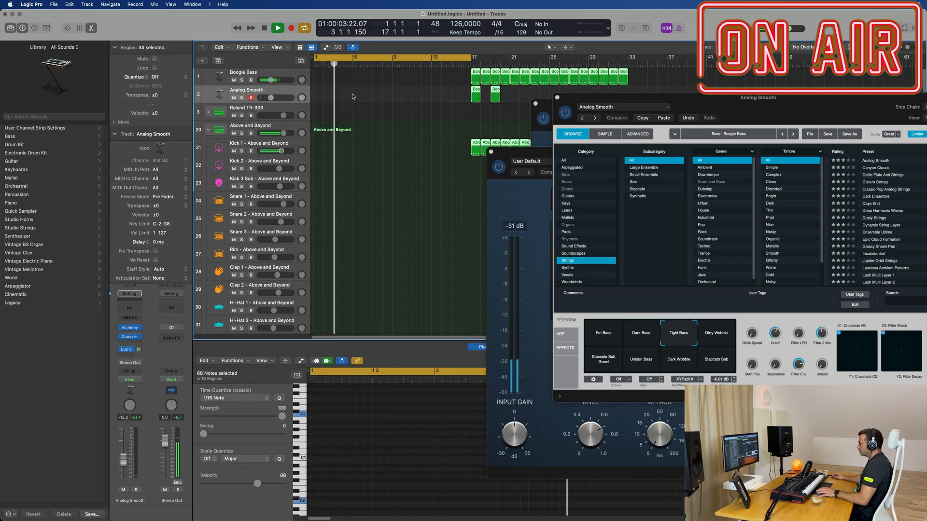
key(super+z)
key(Return)
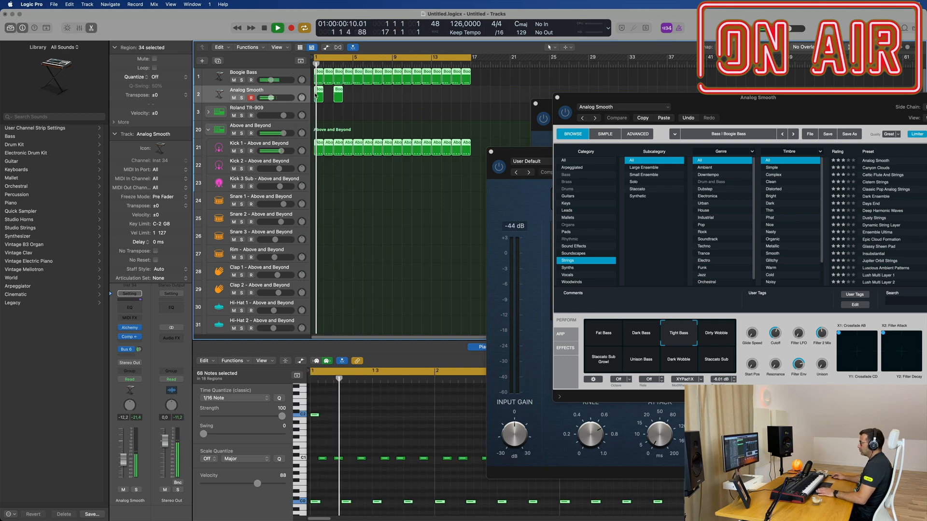
Reopen Alchemy on the second track and load the Analog Smooth strings preset again.
drag(731, 103, 615, 104)
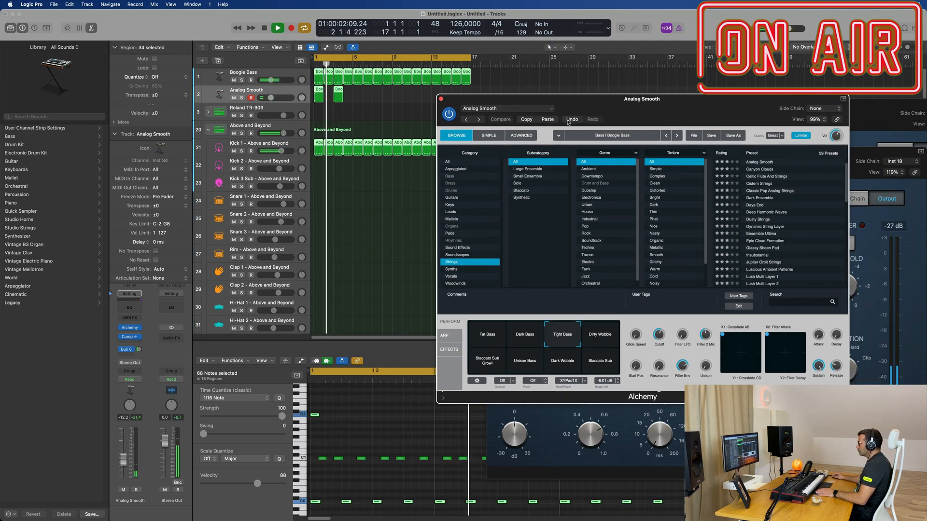
click(129, 327)
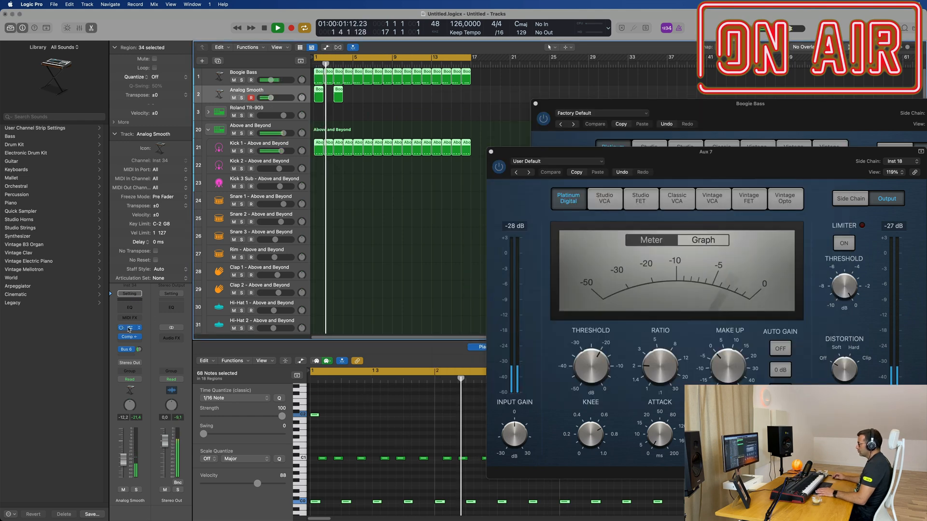
click(129, 328)
key(space)
drag(710, 109, 656, 112)
key(space)
key(space)
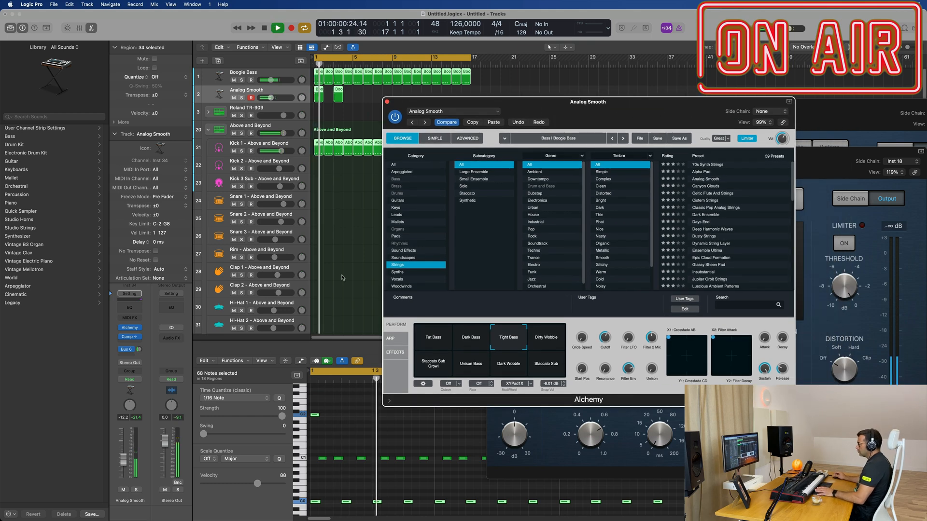
click(726, 171)
key(space)
click(710, 179)
Duplicate the two Analog Smooth regions along the track so a region sits on every second bar up to bar 15.
drag(396, 101, 439, 106)
drag(386, 97, 314, 102)
key(super+r)
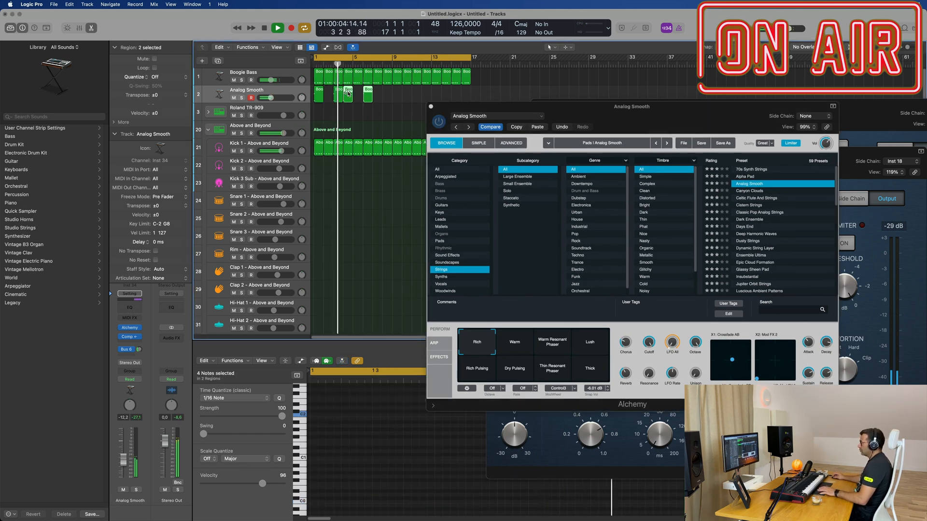
drag(354, 93, 399, 99)
key(Return)
key(Delete)
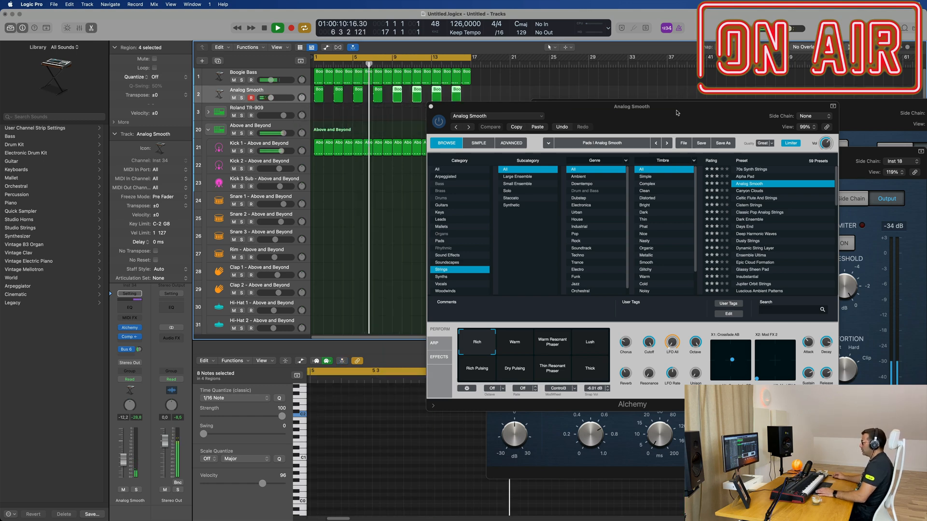
Adjust the Cutoff in the Boogie Bass track's Alchemy and switch the Analog Smooth preset to its Thick variation.
drag(676, 108, 516, 175)
click(283, 73)
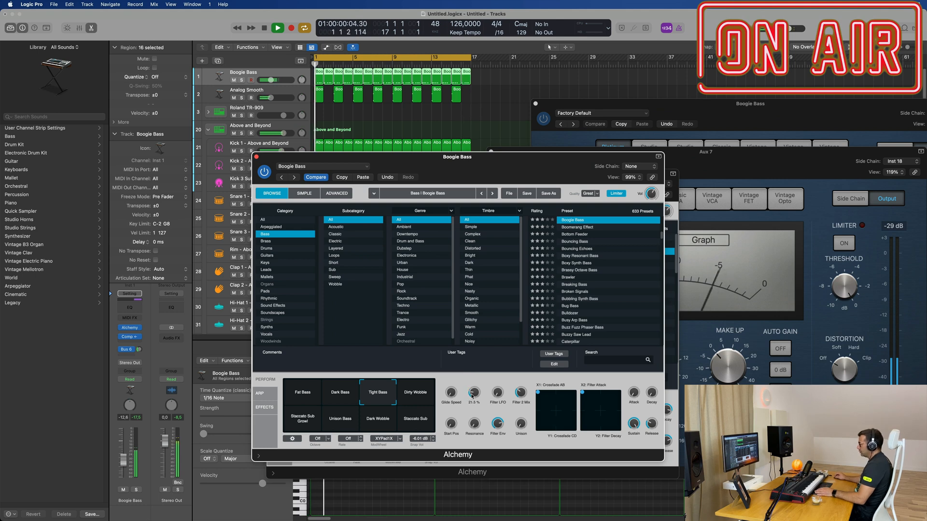
drag(261, 165, 436, 115)
click(308, 161)
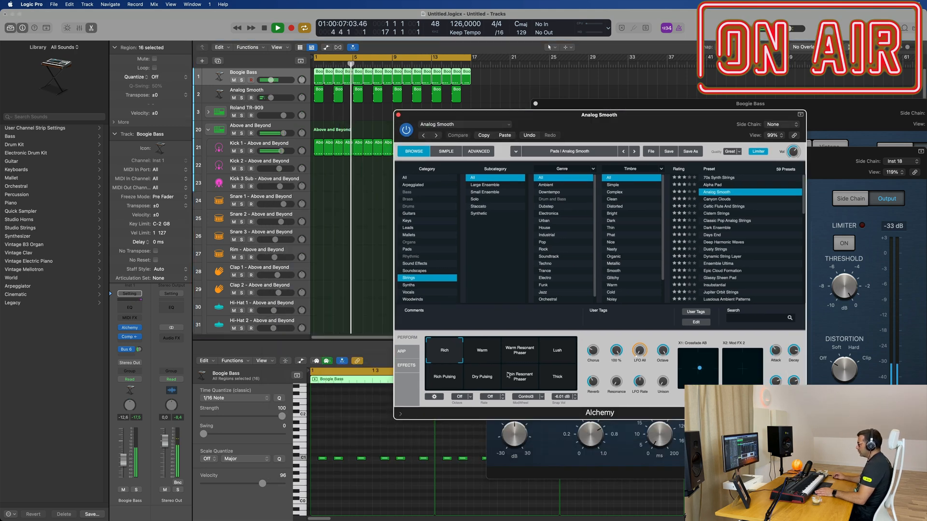
click(557, 381)
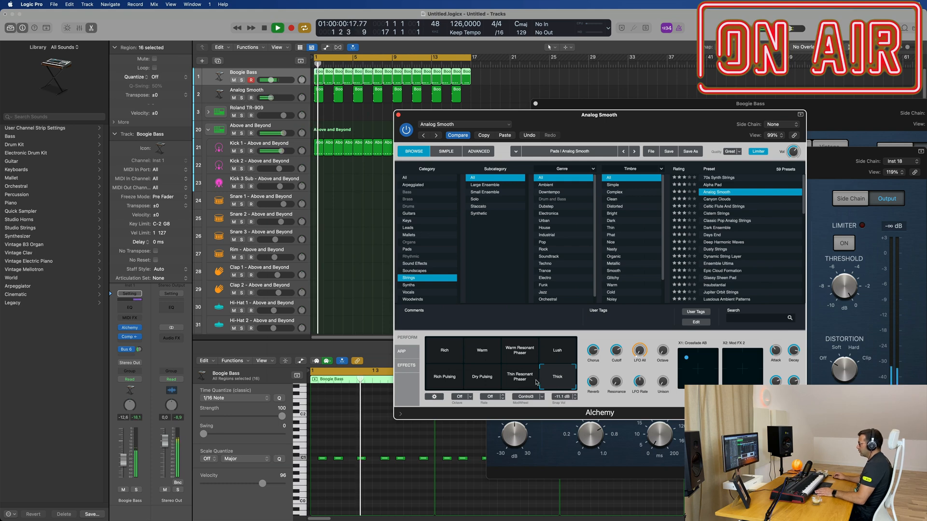
Select all Analog Smooth regions to check their notes and play the arrangement from the start.
drag(648, 124, 607, 193)
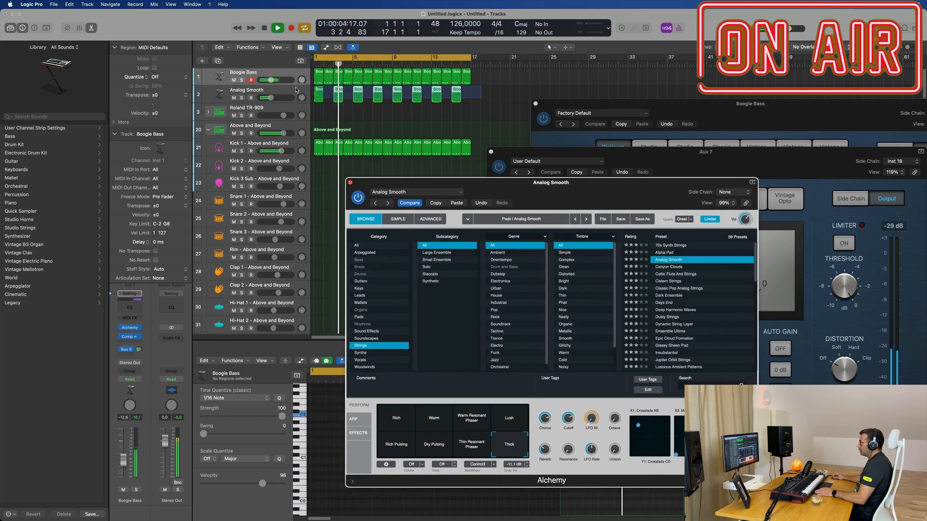
click(314, 91)
click(321, 451)
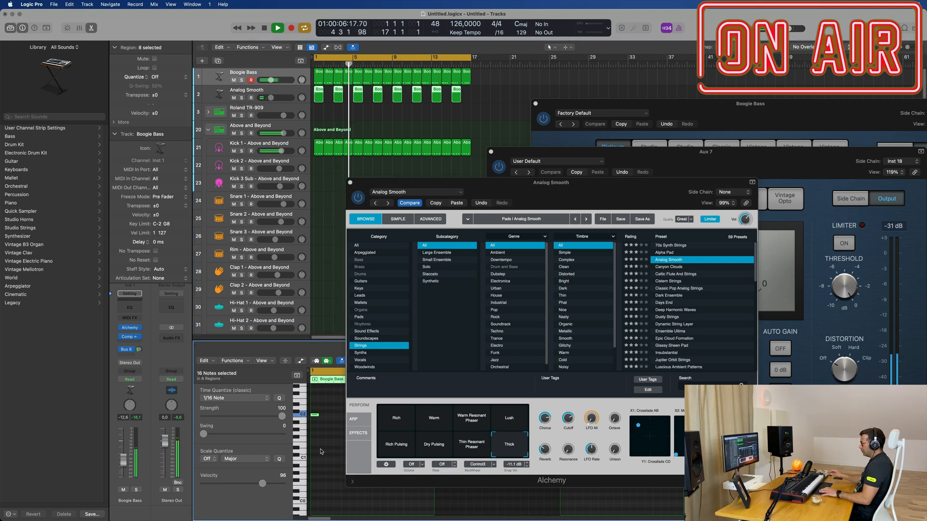
key(Return)
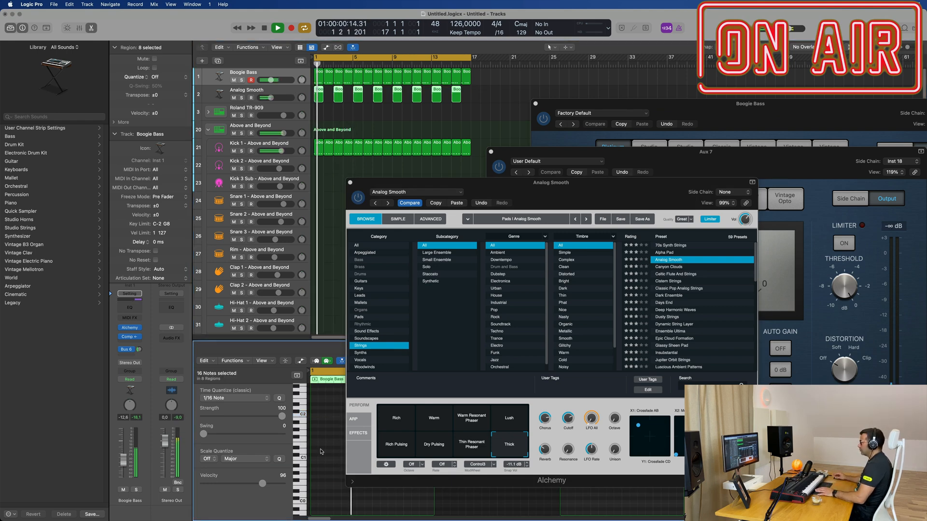
key(space)
key(space)
drag(620, 186, 829, 184)
click(429, 232)
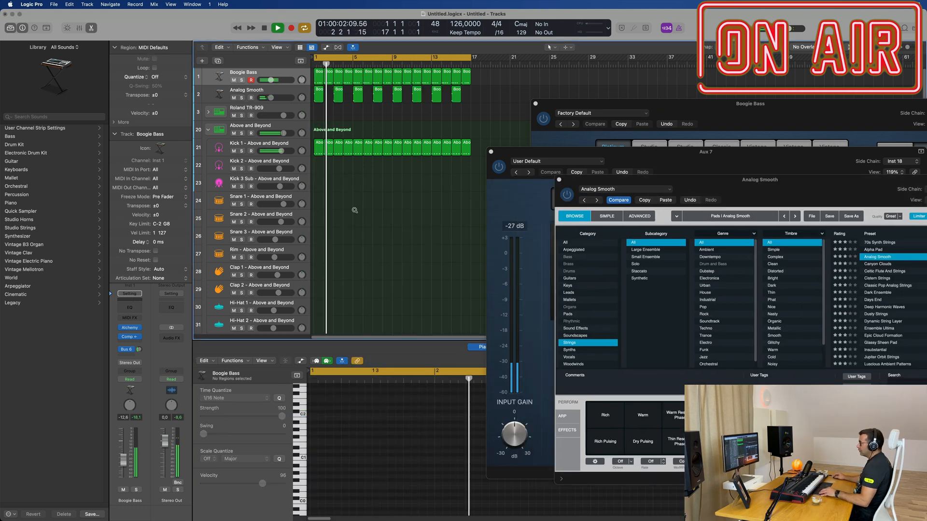
Expand the Roland TR-909 stack and copy the bar 1 kick region from Above and Beyond to its Snare 1 track.
scroll(354, 209, down, 3)
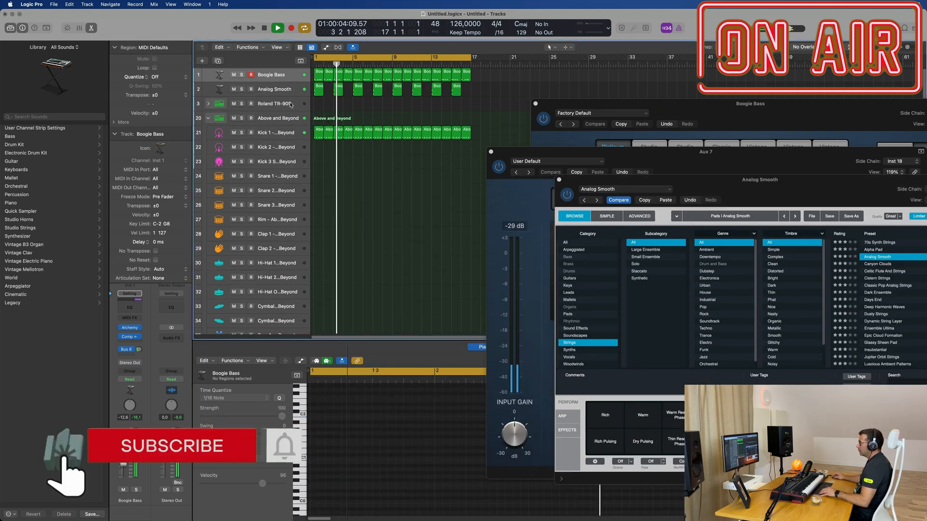
click(207, 104)
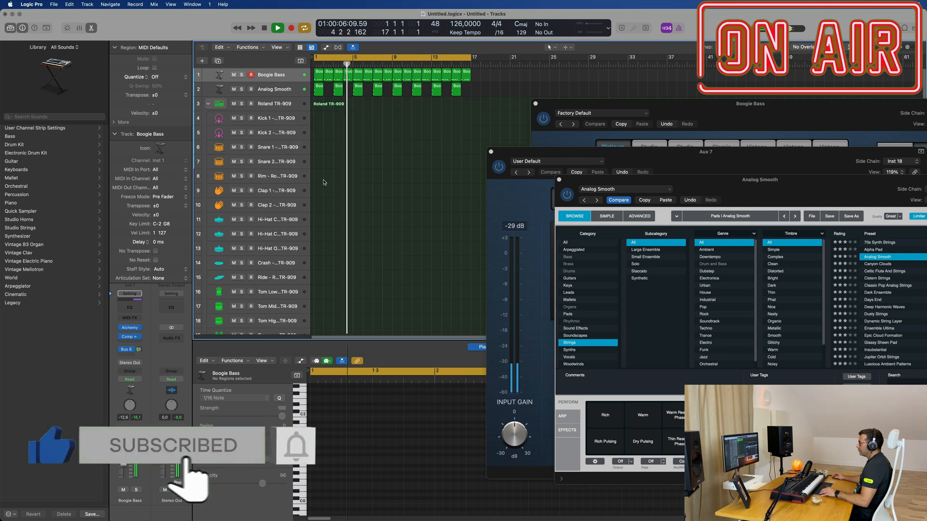
scroll(330, 177, down, 2)
drag(318, 289, 319, 129)
Delete the copied region's notes on beats 1 and 3 and move the remaining two notes up two octaves.
click(315, 502)
key(Delete)
scroll(316, 503, down, 2)
key(Delete)
drag(335, 457, 416, 491)
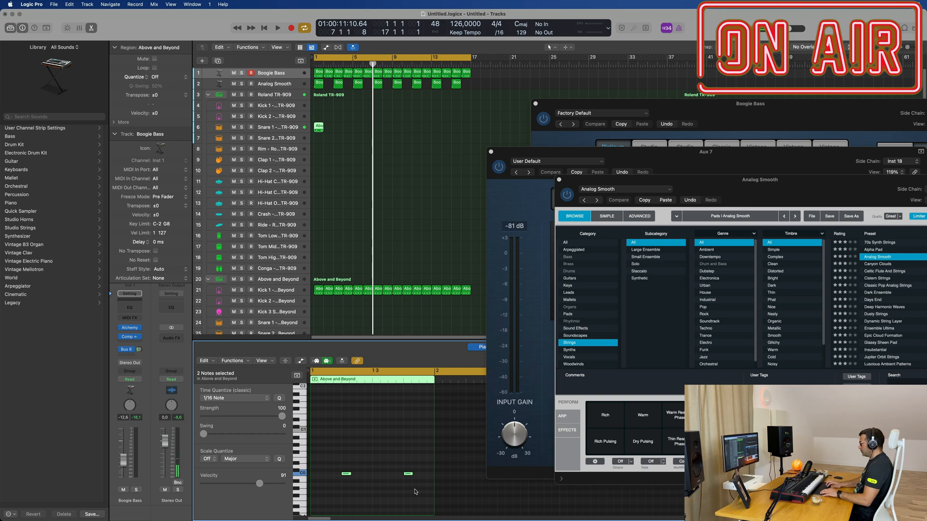
key(space)
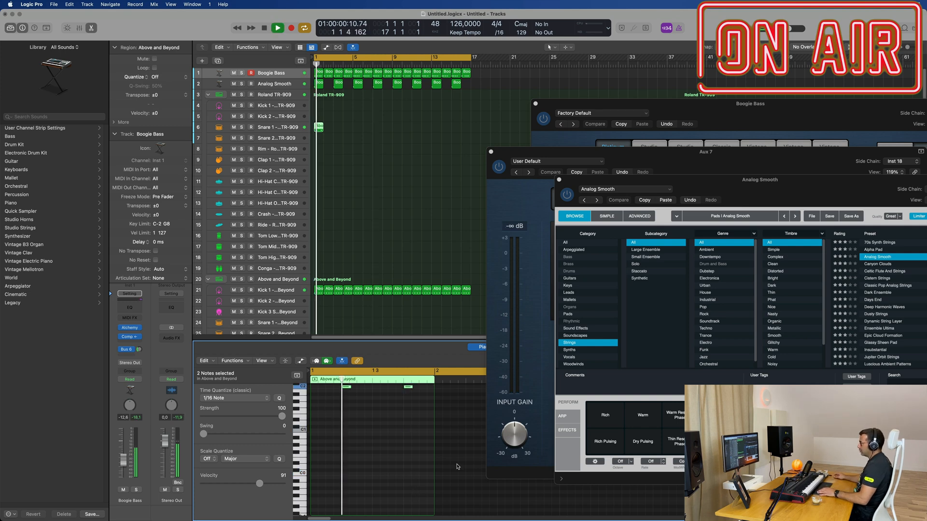
Repeat the TR-909 Snare 1 region on every bar through bar 16.
drag(345, 123, 315, 133)
key(space)
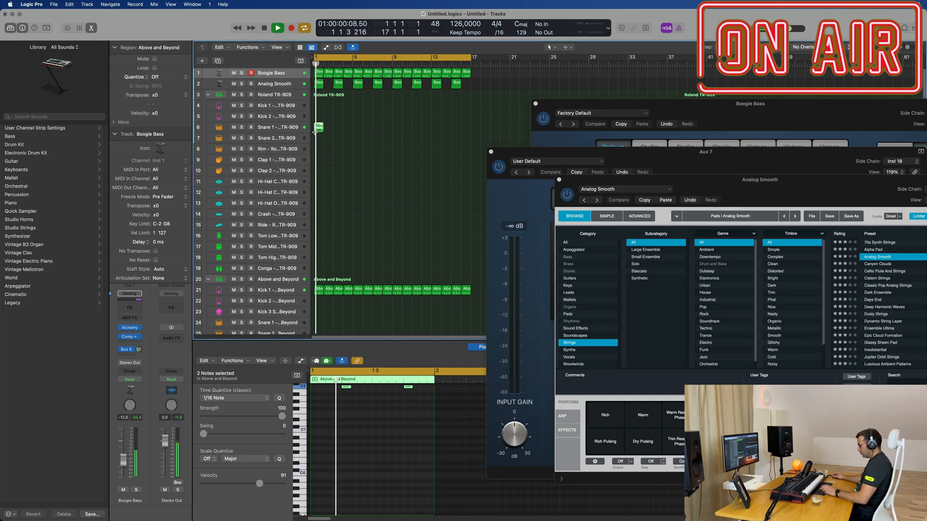
key(super+r)
key(super+r)
key(super+r)
key(super+r)
key(super+r)
key(super+r)
key(super+r)
key(super+r)
key(super+r)
key(super+r)
key(super+r)
key(super+r)
key(super+r)
key(super+r)
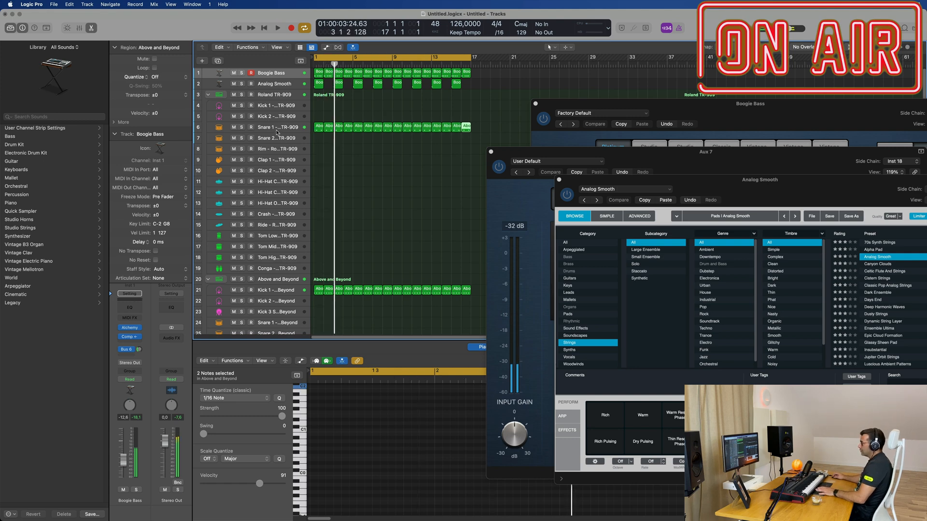
Play the arrangement and set the Roland TR-909 Snare 1 track's volume to about -17 dB.
click(276, 127)
key(space)
drag(123, 474, 124, 468)
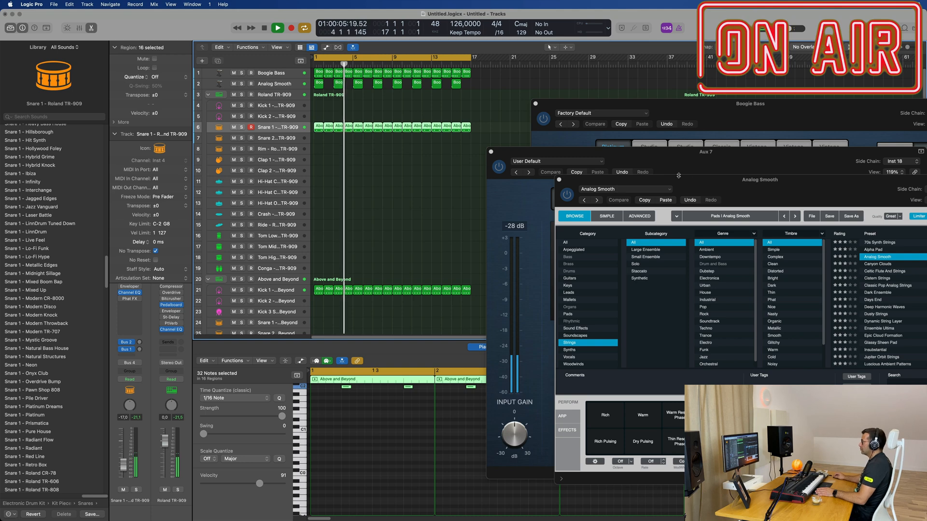
Close the Analog Smooth and Aux 7 Compressor plug-in windows and deselect the snare regions.
drag(761, 182, 479, 170)
click(277, 171)
drag(579, 151, 382, 173)
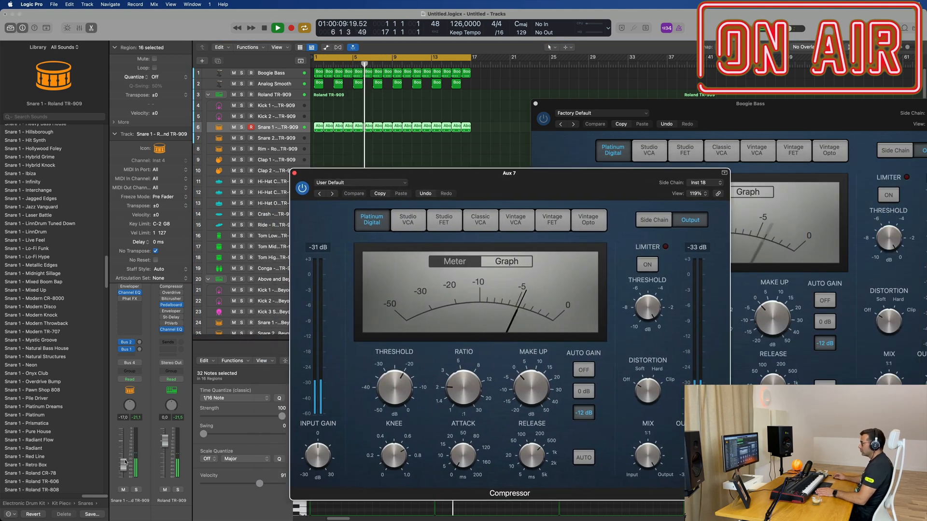
click(250, 217)
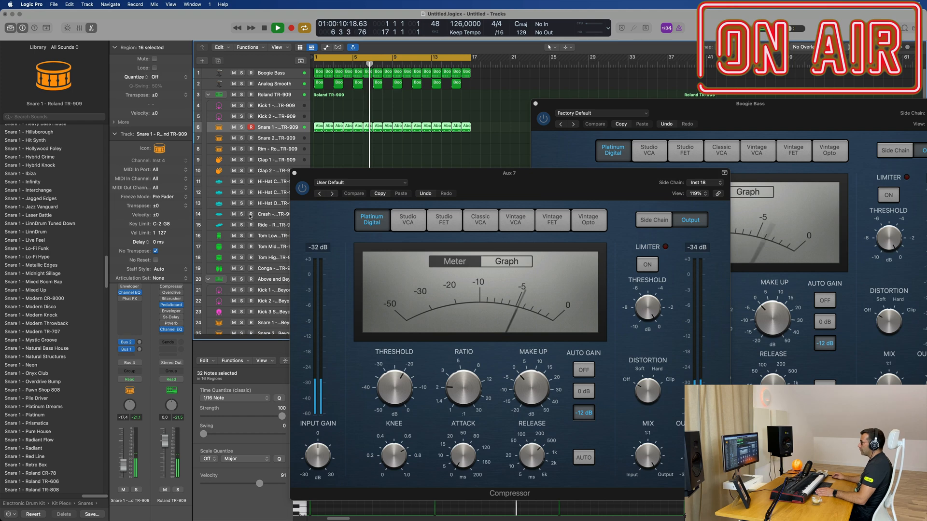
click(294, 173)
click(321, 257)
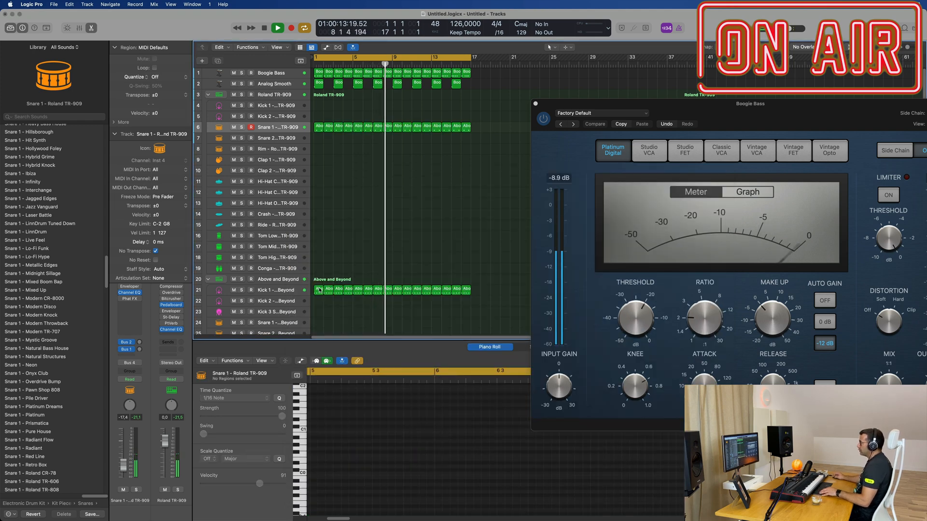
Copy the bar 1 kick region from Above and Beyond to the TR-909 Hi-Hat Closed track and move its four notes up and onto the off-beats.
drag(320, 290, 321, 179)
key(space)
drag(317, 460, 462, 499)
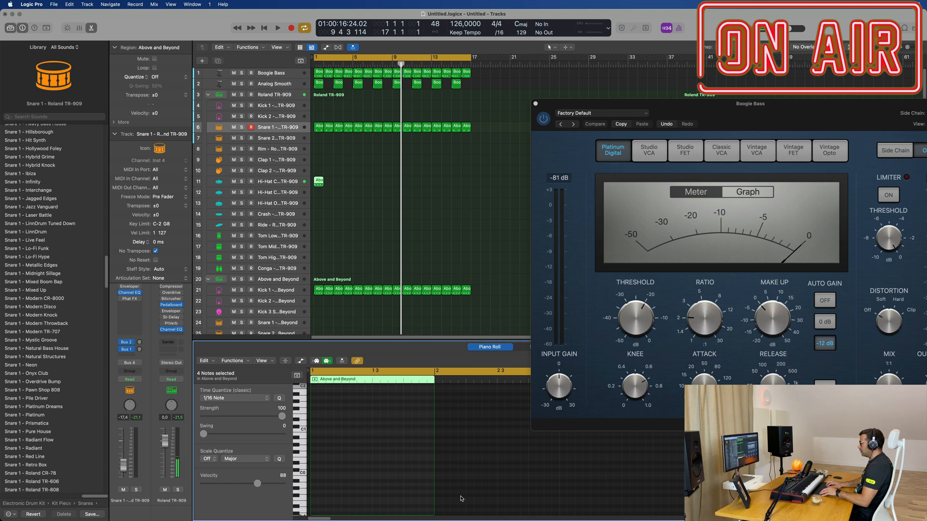
key(space)
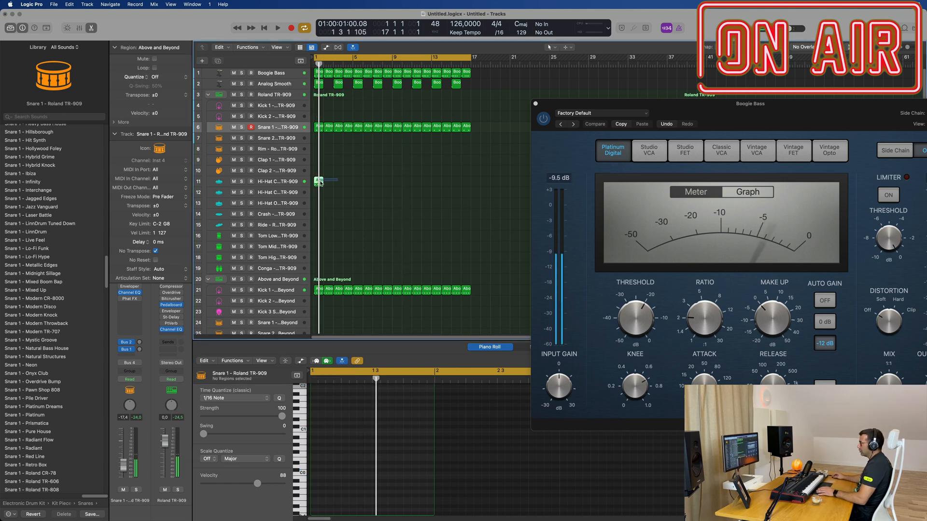
Repeat the TR-909 Hi-Hat Closed region on every bar through bar 16 and play the arrangement.
key(super+r)
key(super+r)
key(super+r)
key(super+r)
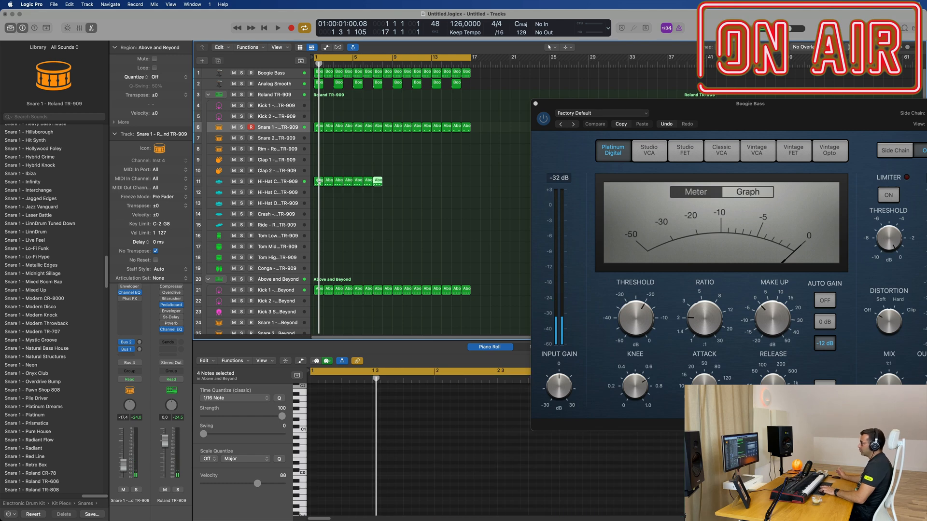
key(super+r)
key(space)
Set the TR-909 Hi-Hat Closed track's volume to about -15.8 dB during playback.
click(363, 213)
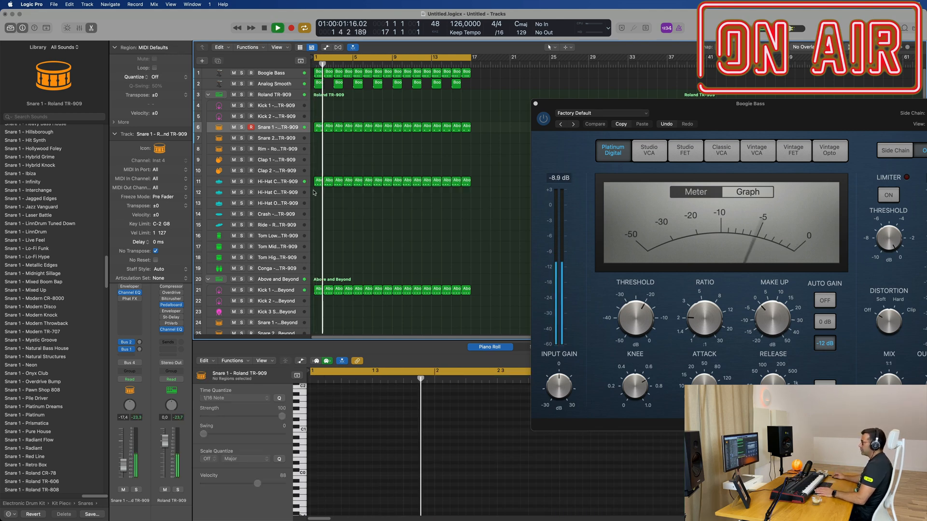
click(280, 183)
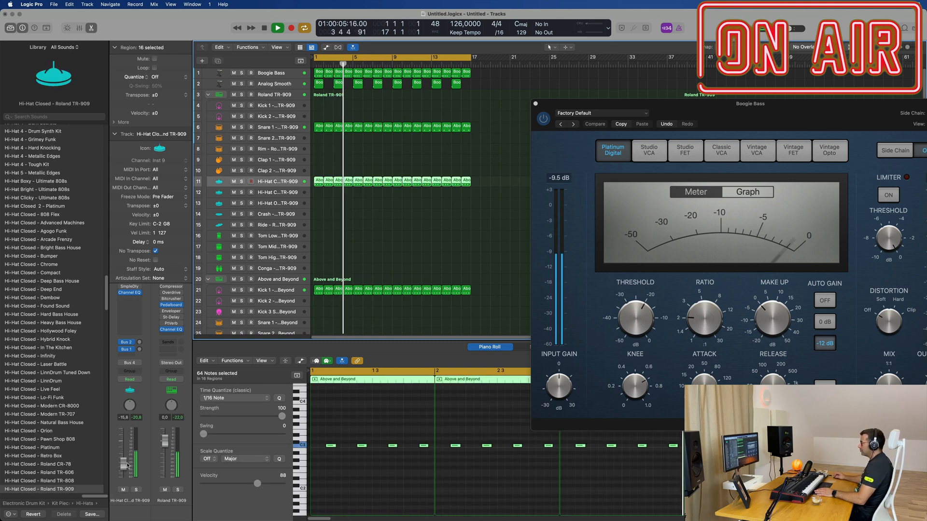
click(433, 234)
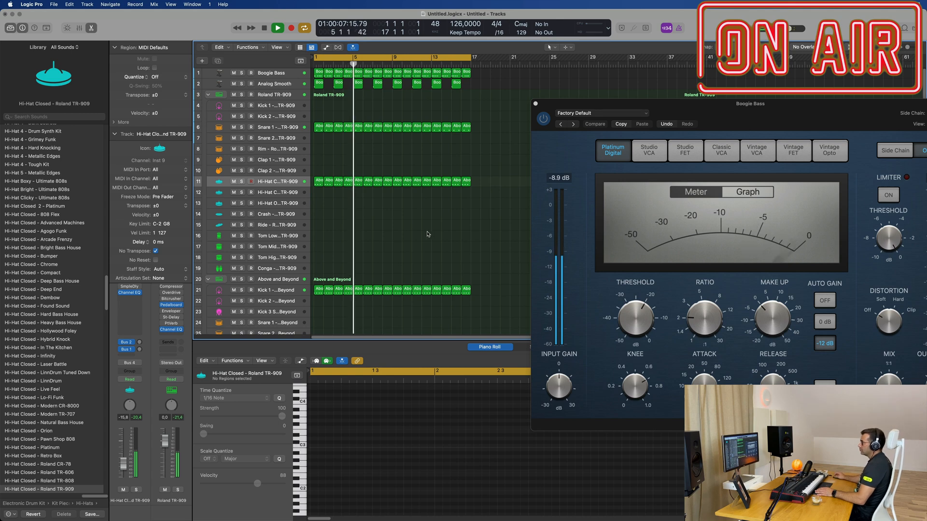
Copy the bar 1 TR-909 Snare 1 region to the Conga track and play from the start.
scroll(318, 119, down, 1)
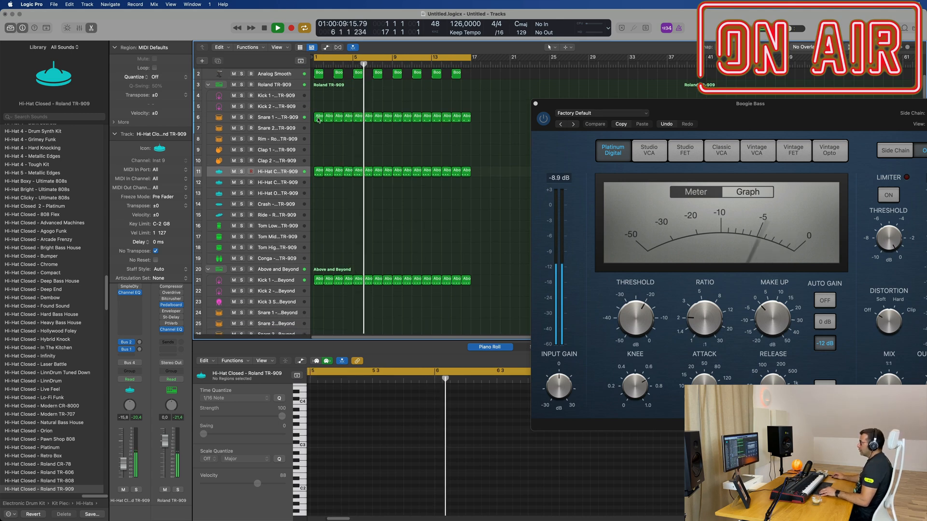
click(318, 118)
drag(318, 119, 316, 259)
scroll(336, 459, down, 5)
key(Return)
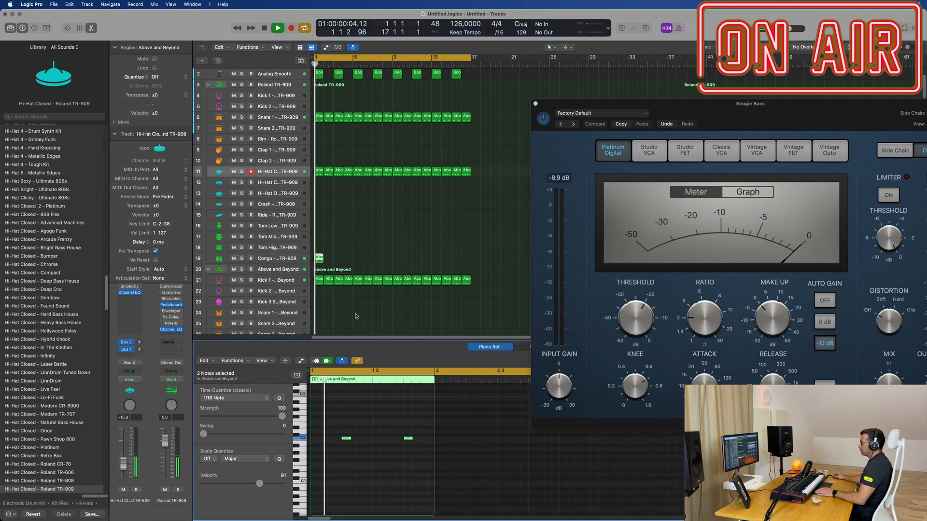
Move the Conga region's two notes to one sixteenth before and one sixteenth after beat 3, checking the groove by ear.
drag(336, 416, 445, 447)
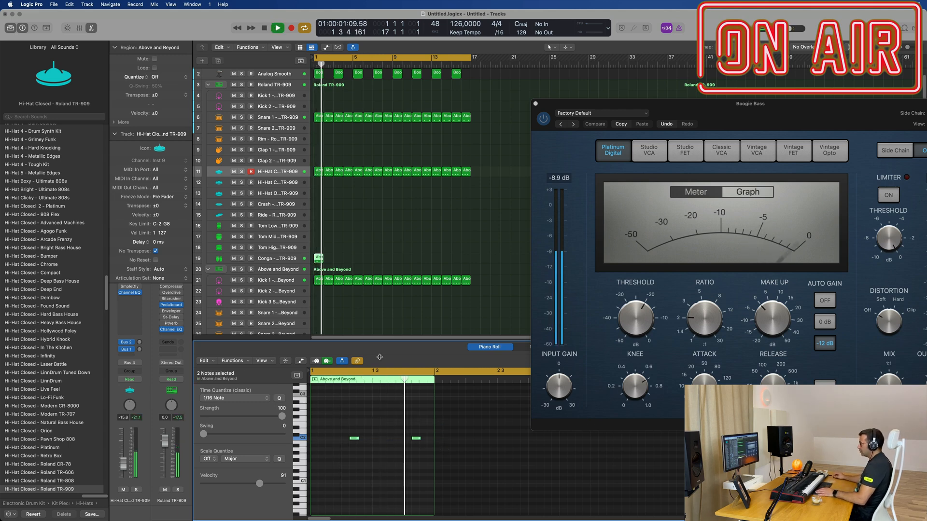
drag(420, 453, 418, 449)
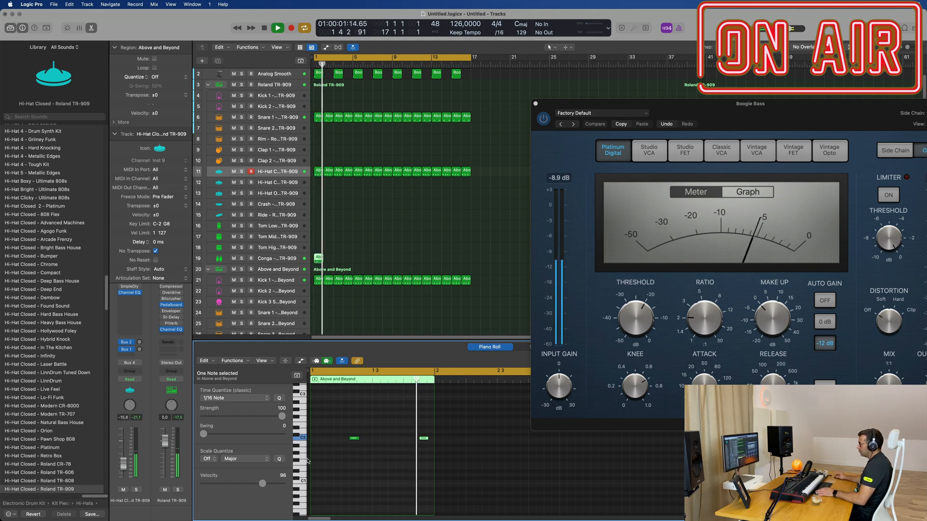
drag(375, 426, 341, 439)
key(space)
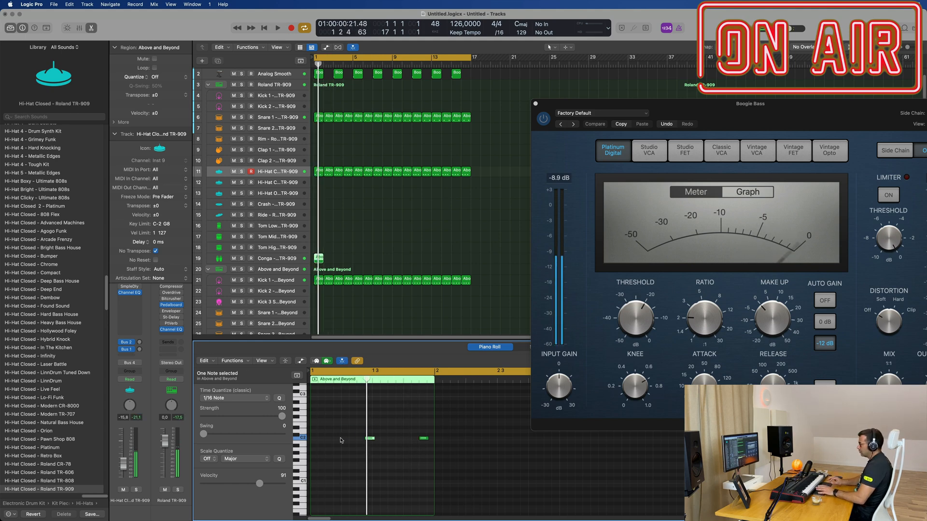
drag(414, 428, 385, 440)
key(space)
scroll(402, 420, left, 2)
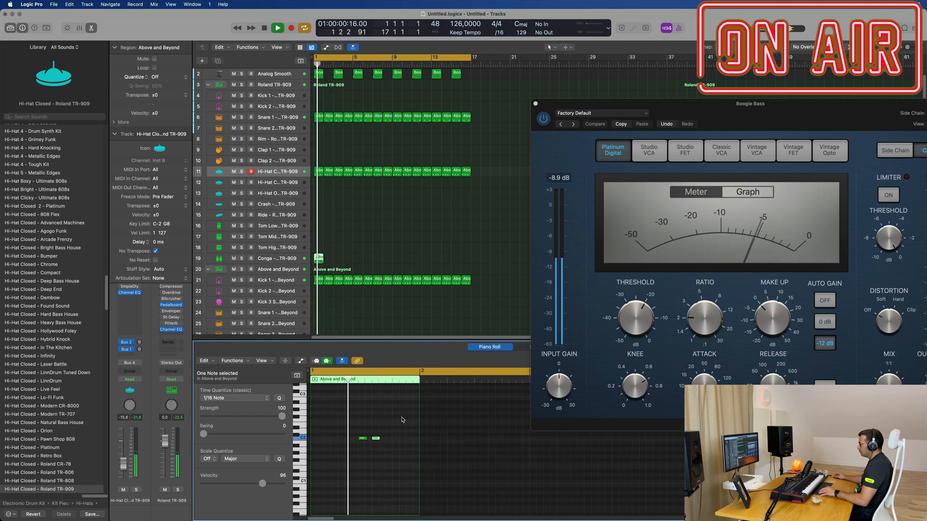
Repeat the Conga region on every bar through bar 16.
key(super+r)
key(super+r)
key(super+r)
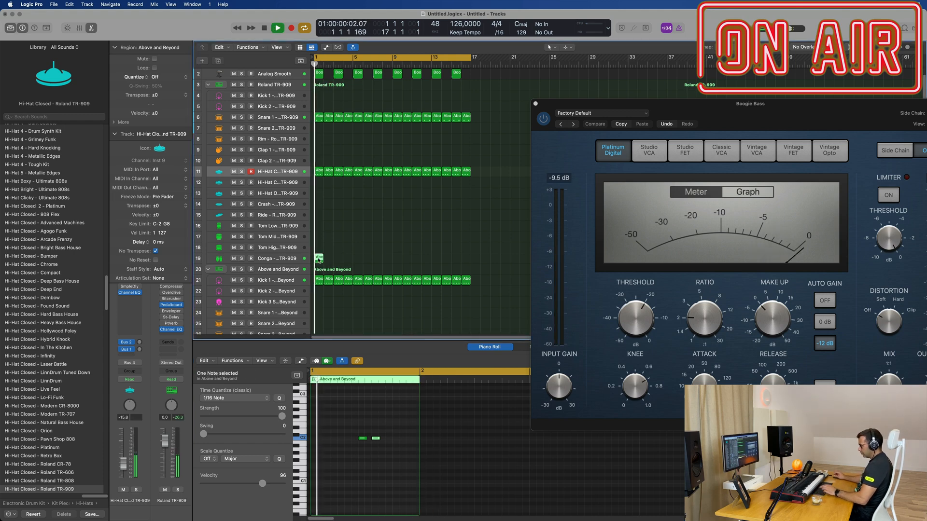
key(super+r)
key(super+r)
key(super+r)
key(super+r)
key(super+r)
key(super+r)
key(super+r)
key(super+r)
key(super+r)
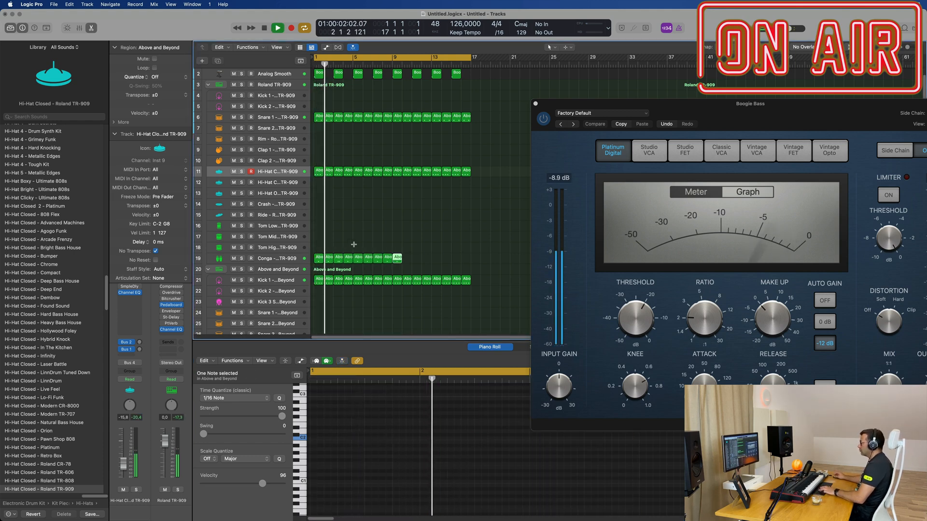
key(super+r)
key(super+r)
key(super+r)
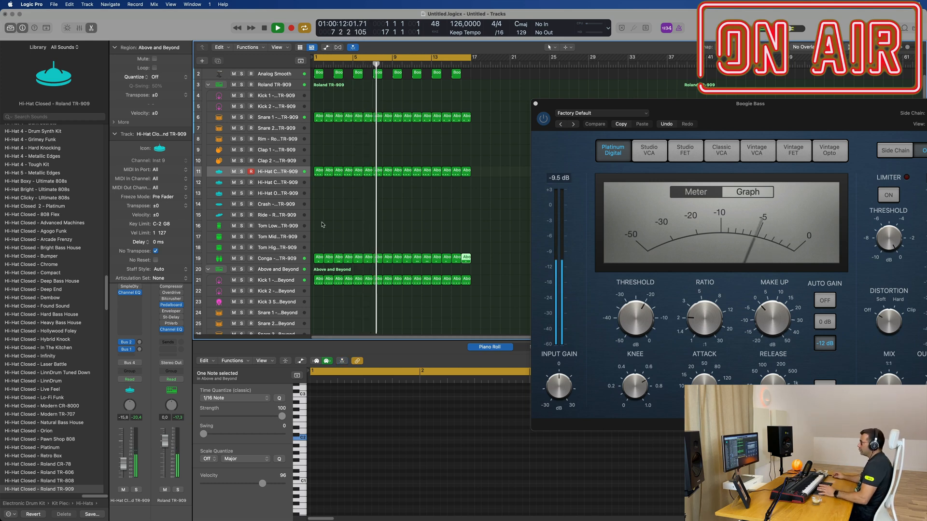
Copy the bar 1 TR-909 Snare 1 region to the Tom Mid track.
click(318, 171)
click(319, 118)
drag(320, 118, 317, 240)
Keep only the beat 4 note in the Tom Mid region, placing it half a beat later and two octaves lower.
drag(330, 424, 358, 452)
key(Delete)
drag(362, 414, 420, 451)
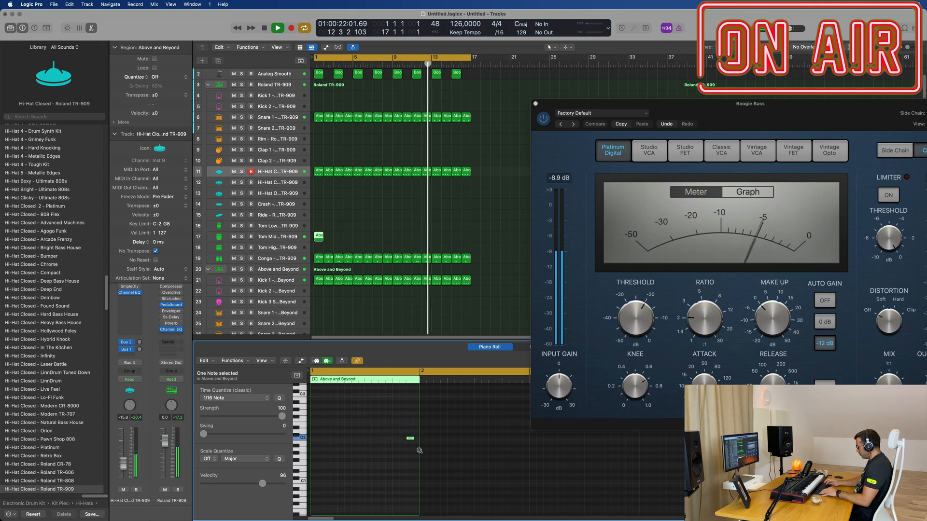
key(alt+shift+Down)
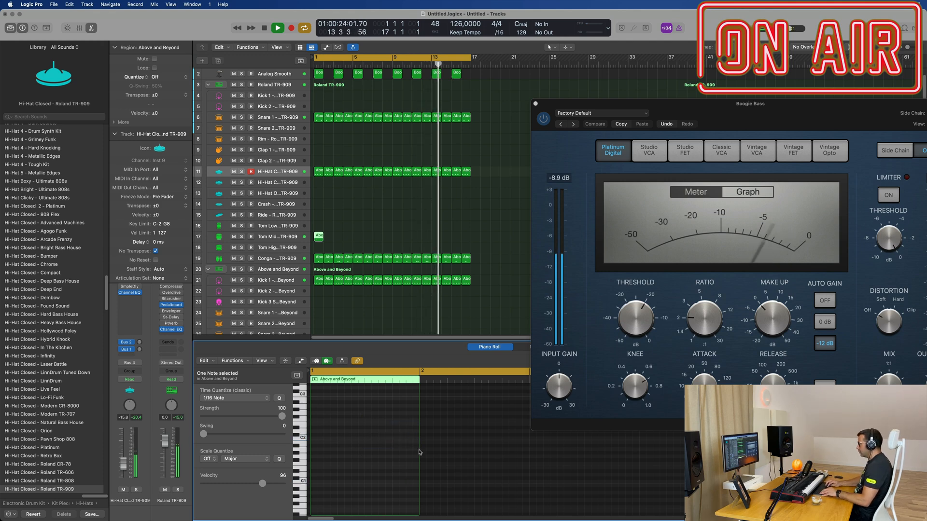
key(Return)
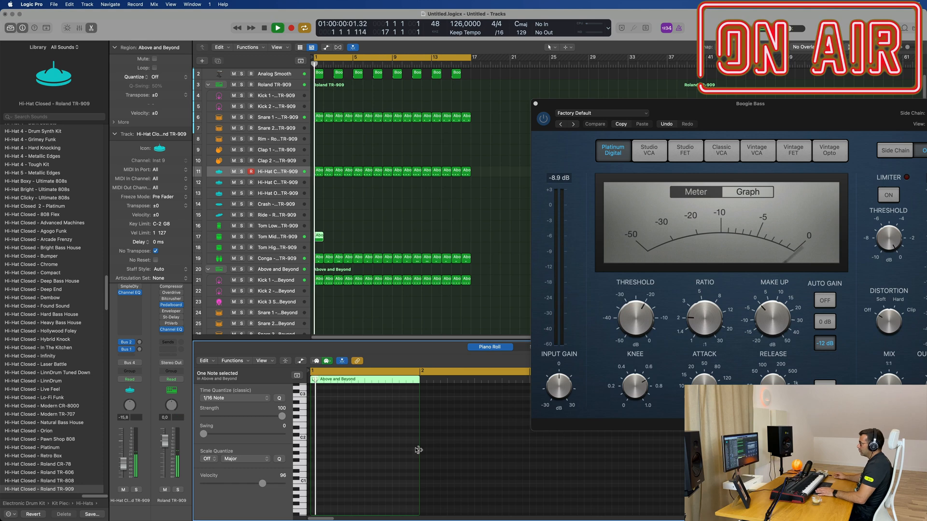
Repeat the Tom Mid region on every bar through bar 16.
click(378, 227)
click(319, 239)
key(Return)
key(super+r)
key(super+r)
key(super+r)
key(super+r)
key(super+r)
key(super+r)
key(super+r)
key(super+r)
key(super+r)
key(super+r)
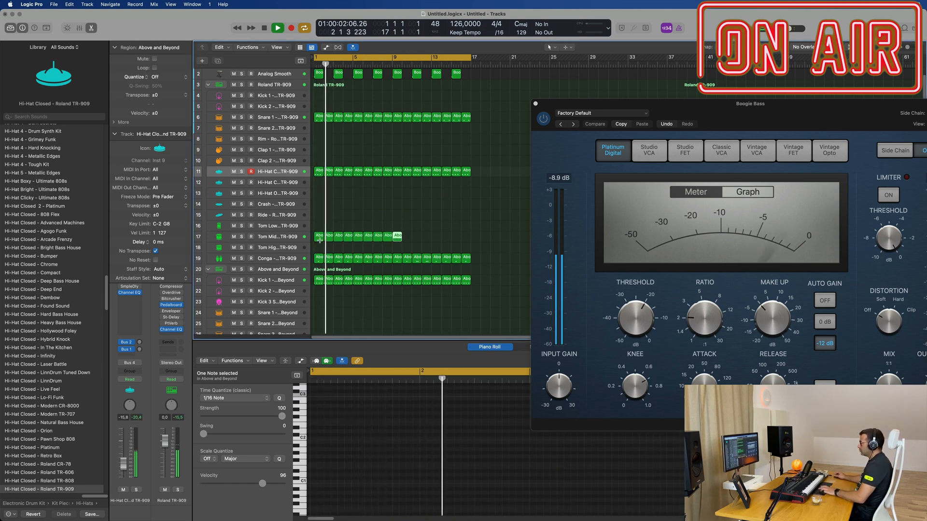
key(super+r)
key(super+r)
key(super+r)
key(super+r)
key(super+r)
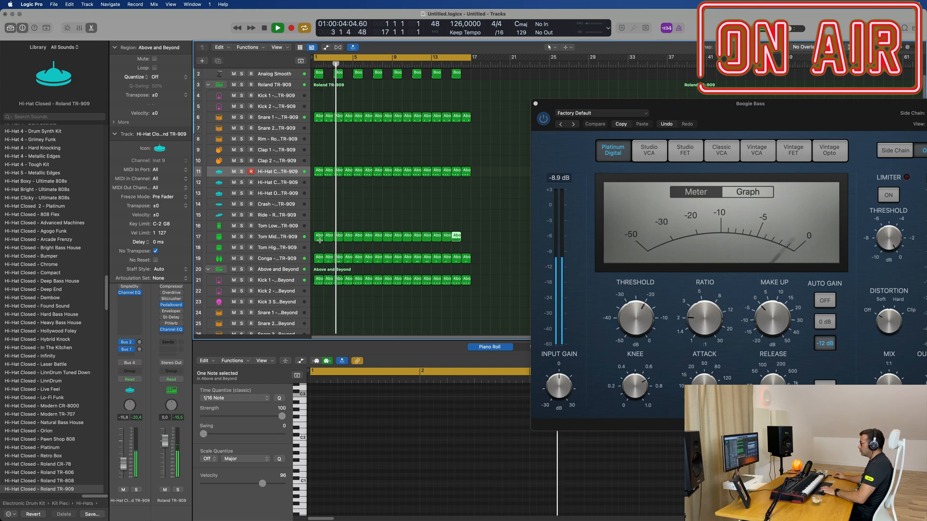
Move all Tom Mid regions to the TR-909 Tom Low track and show their notes in the Piano Roll.
drag(508, 237, 319, 227)
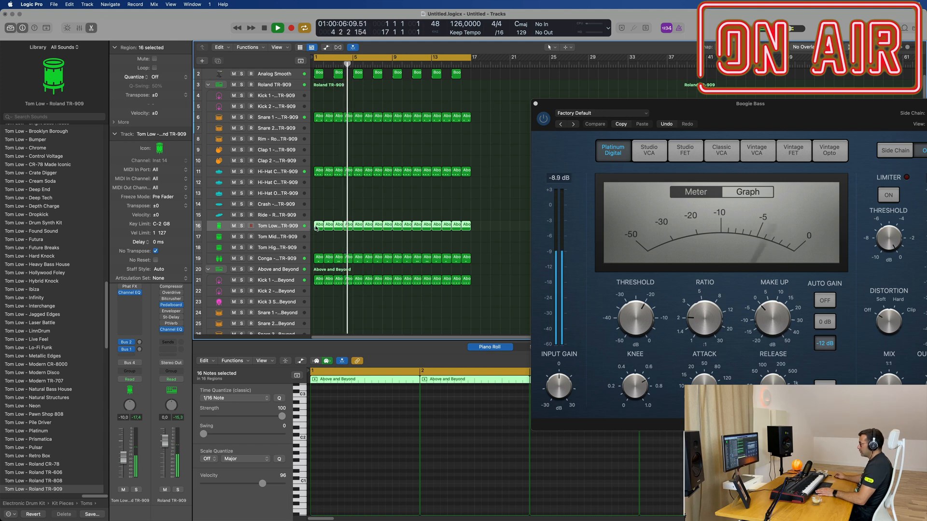
key(p)
key(p)
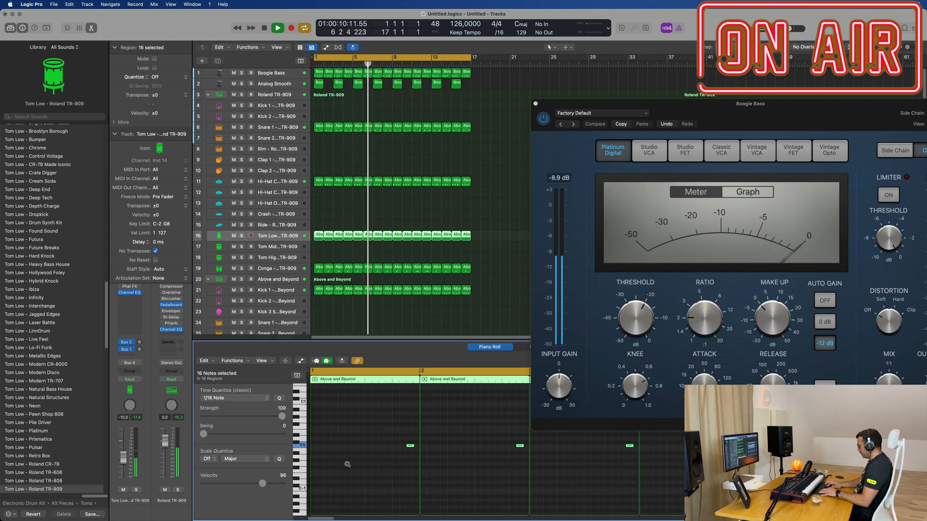
Raise the Tom Low notes one octave and set that track's volume to about -13.8 dB during playback.
key(Return)
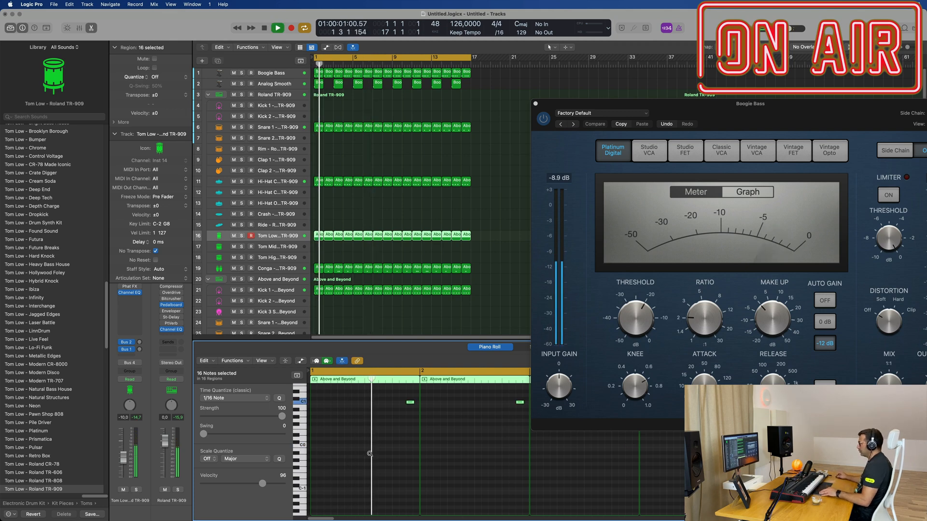
key(super+Left)
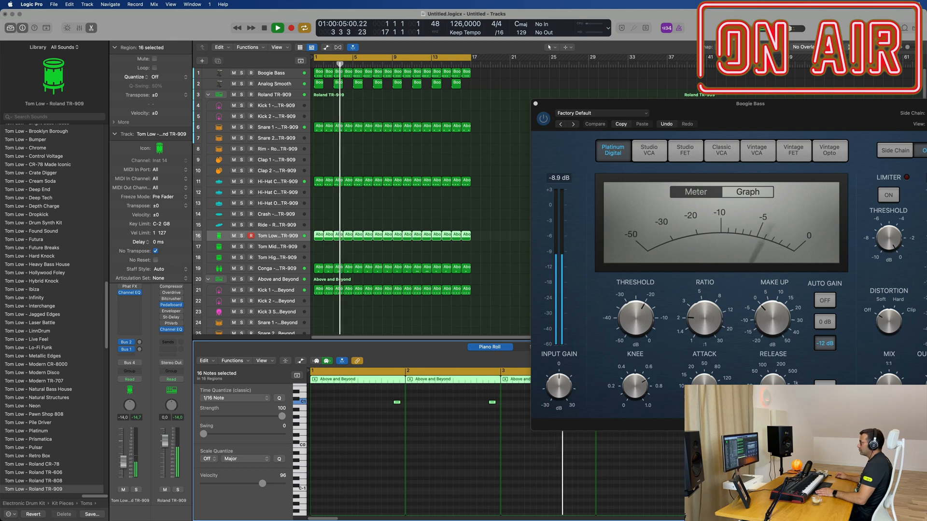
scroll(356, 143, down, 3)
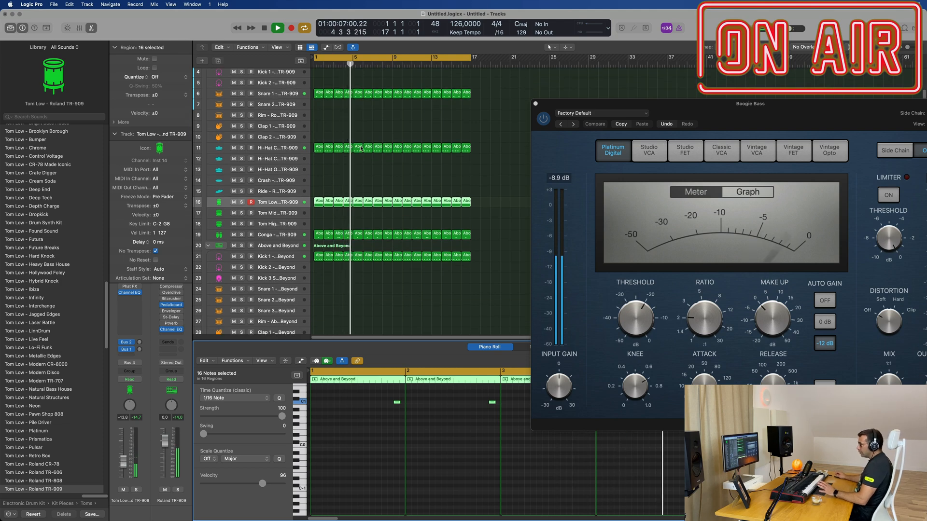
scroll(369, 161, down, 1)
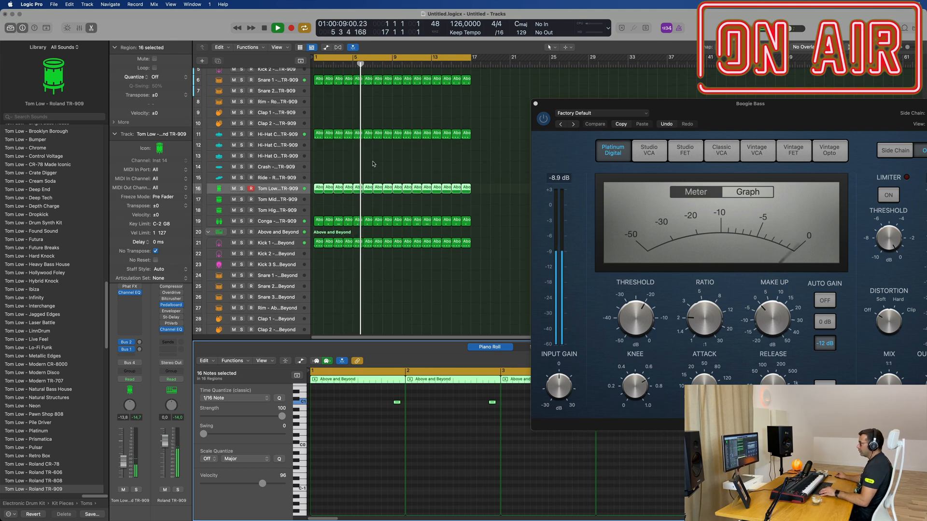
scroll(373, 164, down, 11)
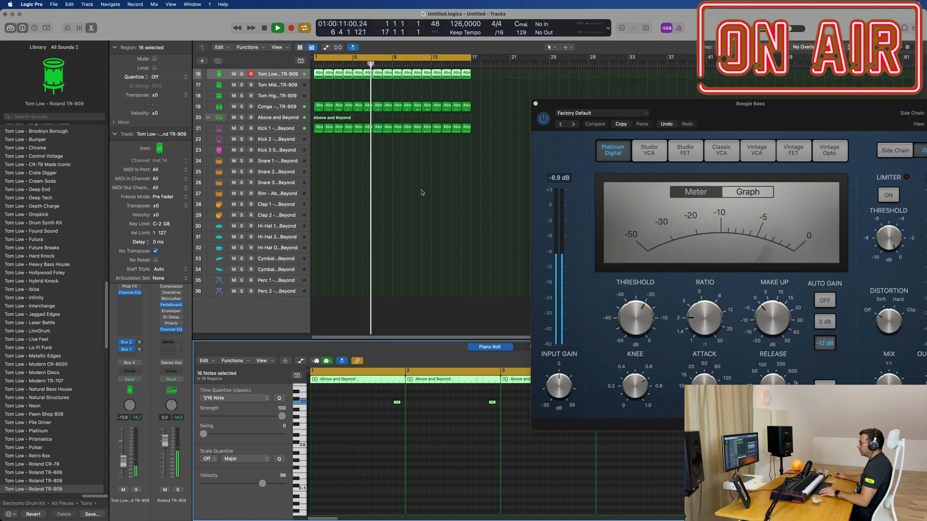
click(396, 174)
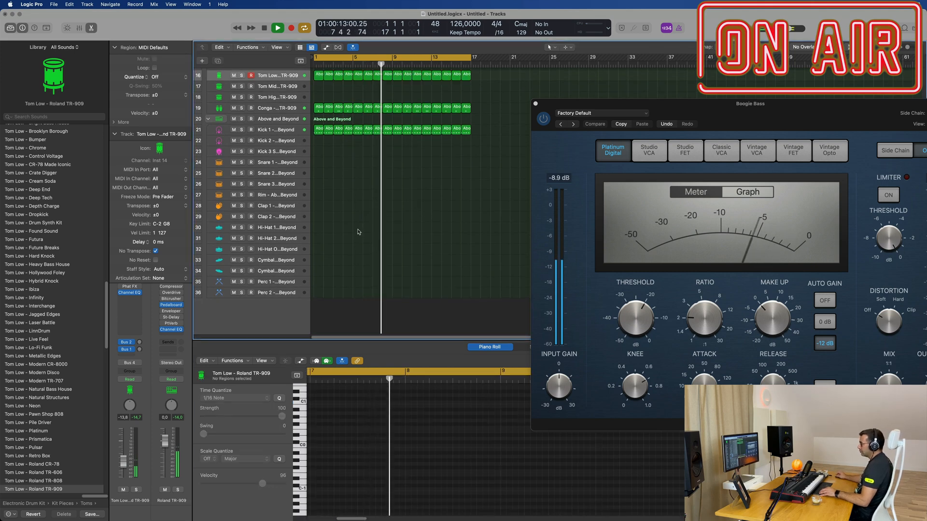
click(317, 130)
drag(314, 131, 320, 194)
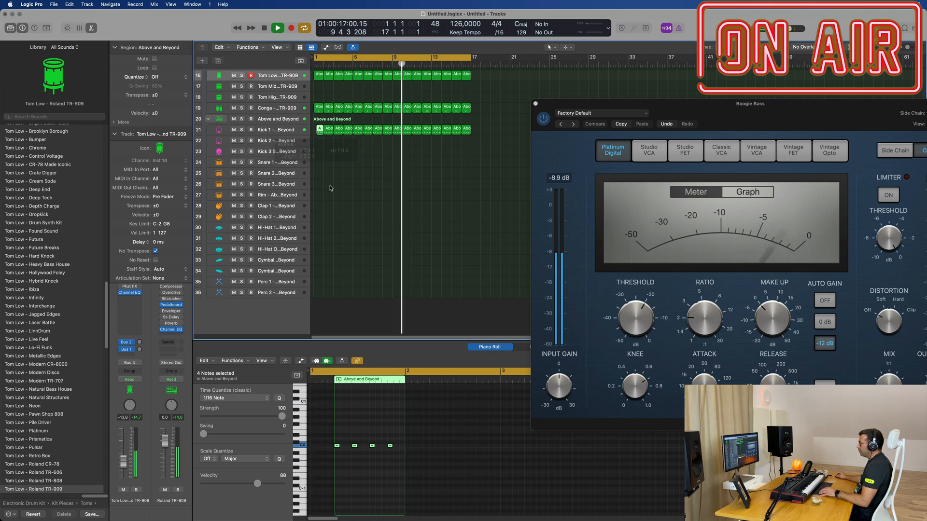
key(super+z)
click(325, 181)
Copy the bar 1 Above and Beyond Kick 1 region to that kit's Rim track and audition it from the start.
key(space)
click(317, 132)
drag(318, 132, 318, 195)
key(space)
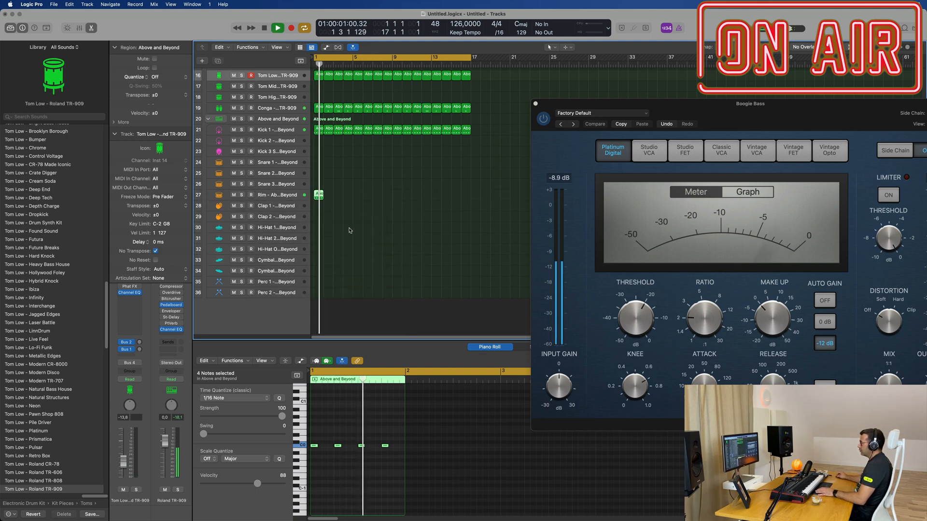
click(326, 416)
key(space)
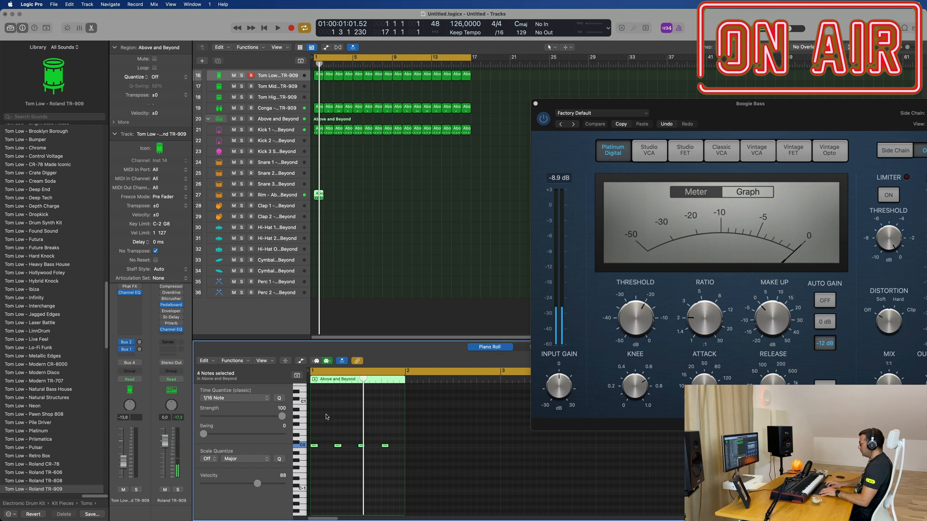
Select the Above and Beyond Rim track during playback, lower its volume to about -16 dB and set its Bus 3 send to about -10.7 dB.
key(space)
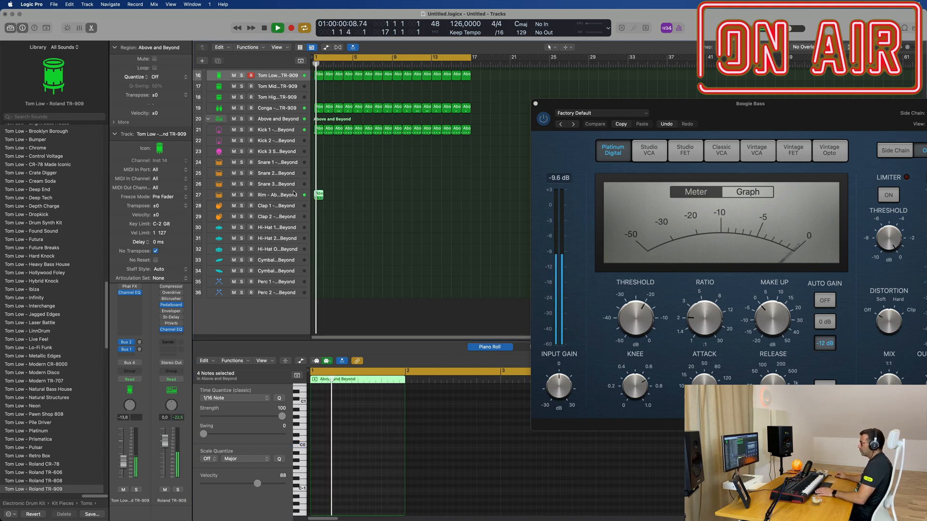
click(319, 195)
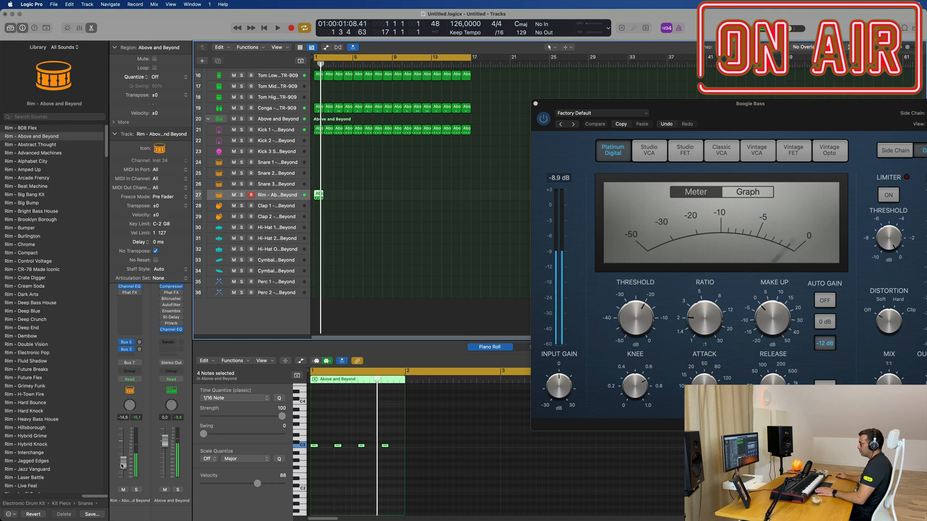
click(140, 341)
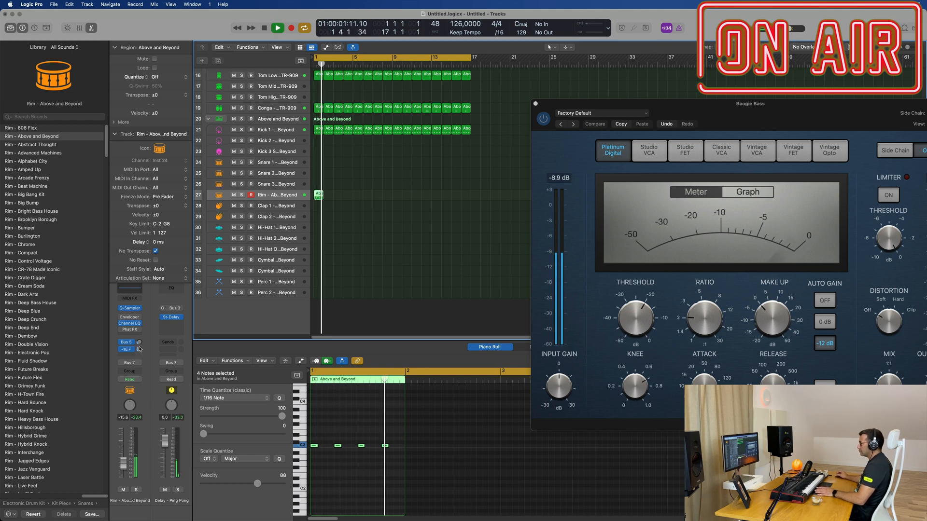
Repeat the Rim region on every bar through bar 16 and keep playing the loop.
drag(366, 185, 313, 208)
key(space)
key(space)
key(super+r)
key(super+r)
key(super+r)
key(super+r)
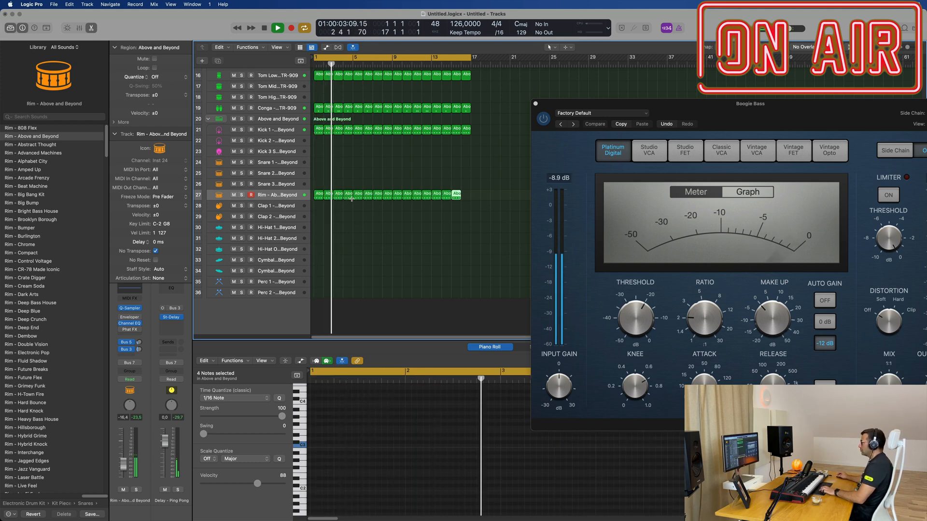
Set the Rim track volume to about -23 dB and its Bus 3 send to about -2.6 dB, comparing the mix with Rim muted and unmuted.
click(294, 196)
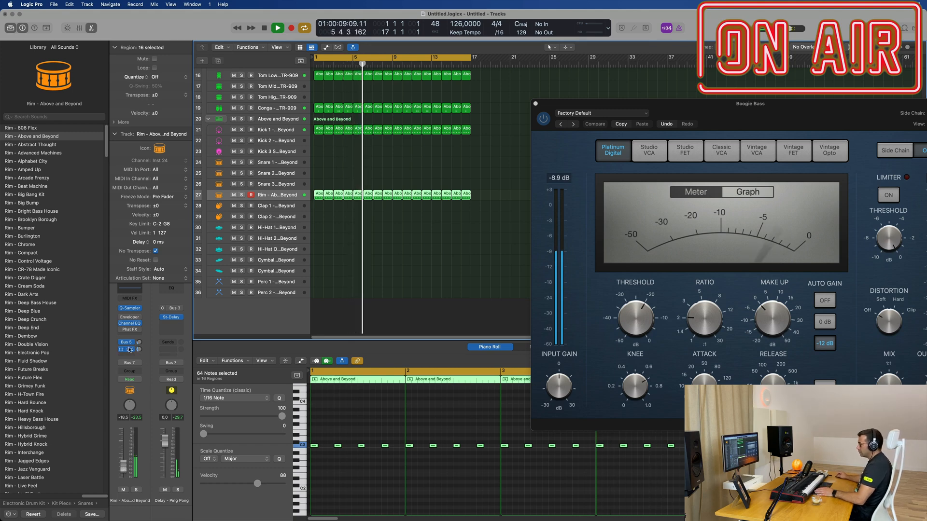
click(115, 135)
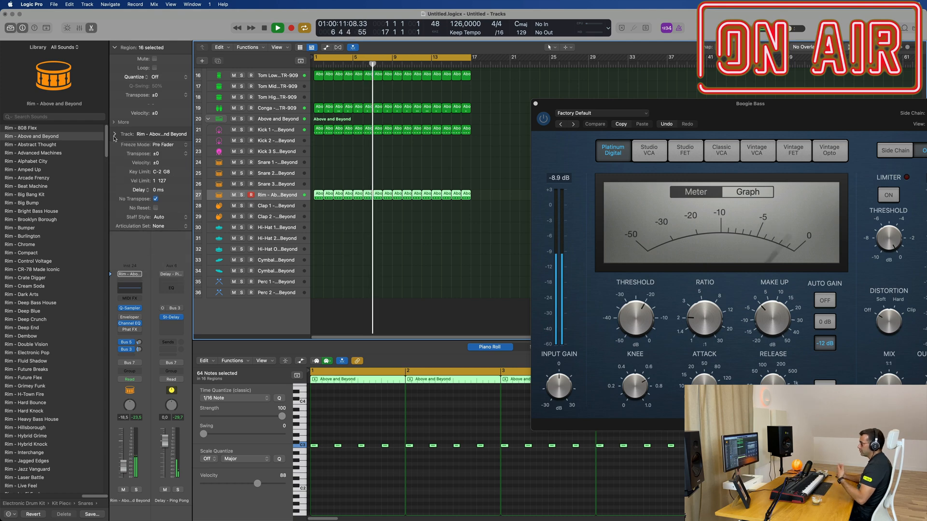
click(399, 171)
scroll(367, 164, up, 10)
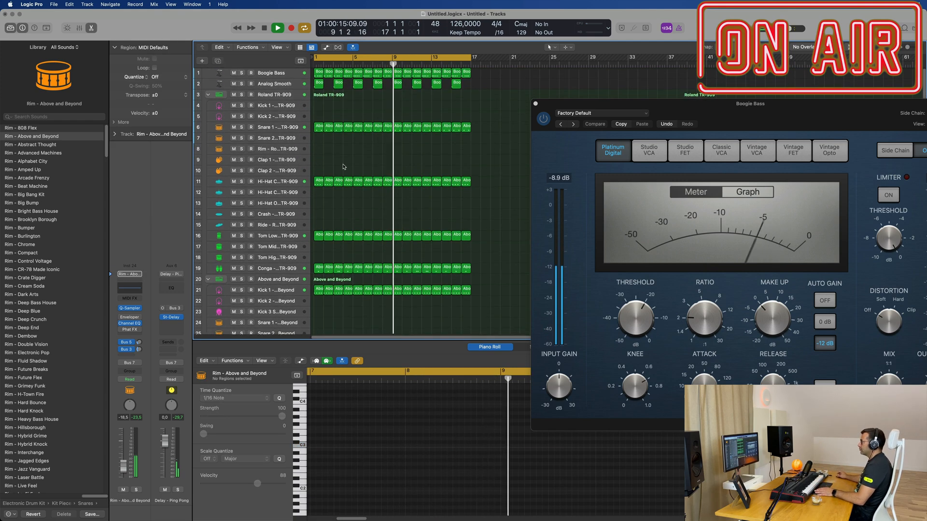
scroll(333, 217, down, 4)
scroll(328, 255, down, 5)
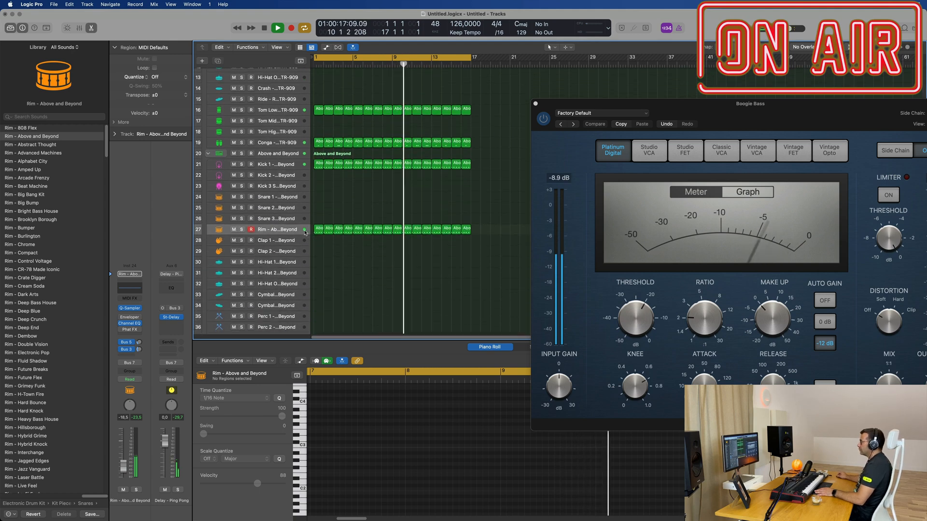
click(124, 491)
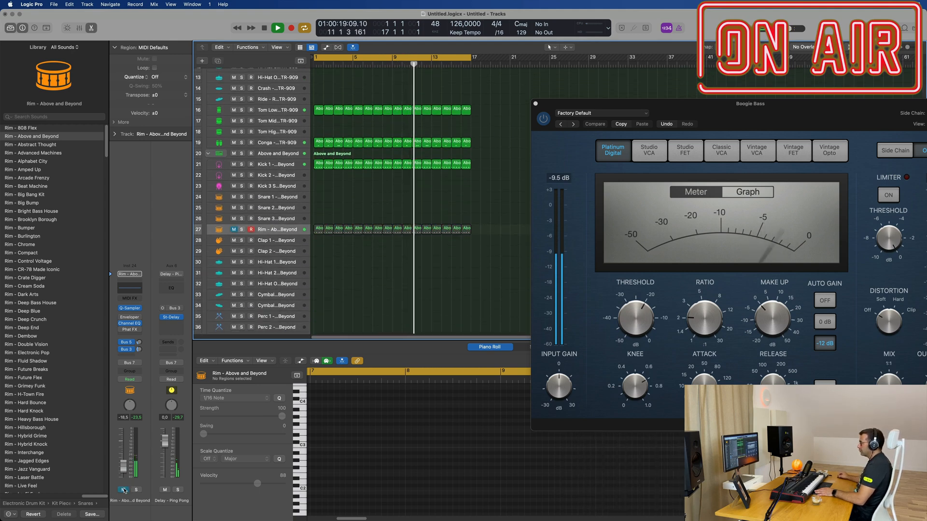
click(124, 490)
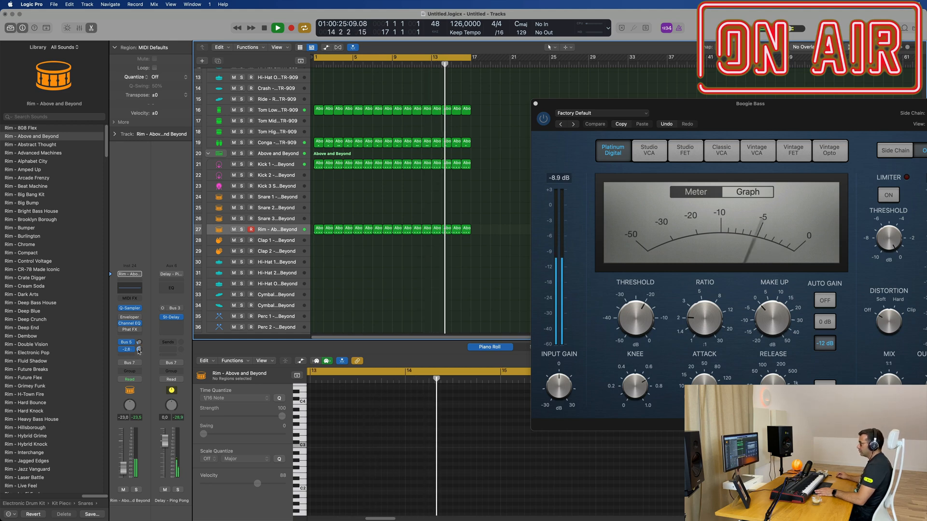
drag(139, 350, 140, 352)
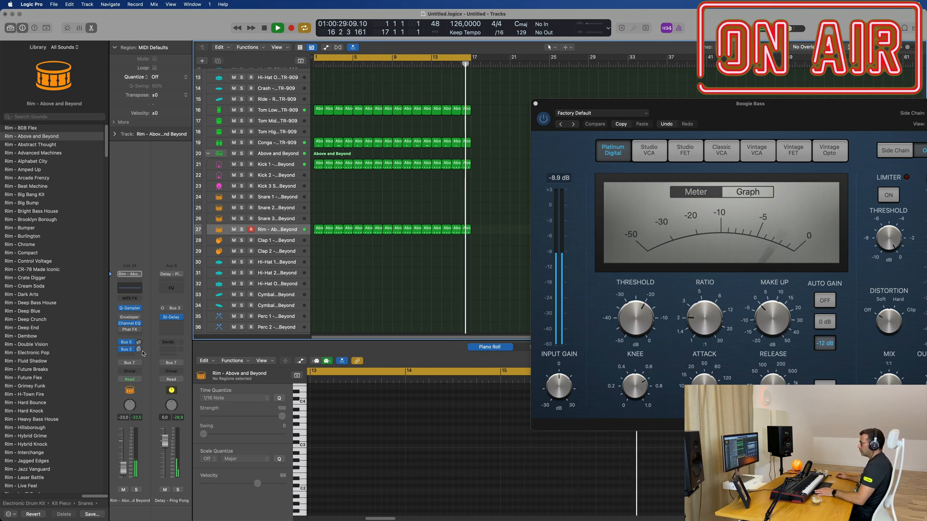
Copy the bar 1 Above and Beyond Kick 1 region to that kit's Hi-Hat 1 track.
scroll(385, 329, up, 3)
scroll(385, 329, up, 4)
scroll(378, 209, up, 4)
scroll(358, 201, down, 2)
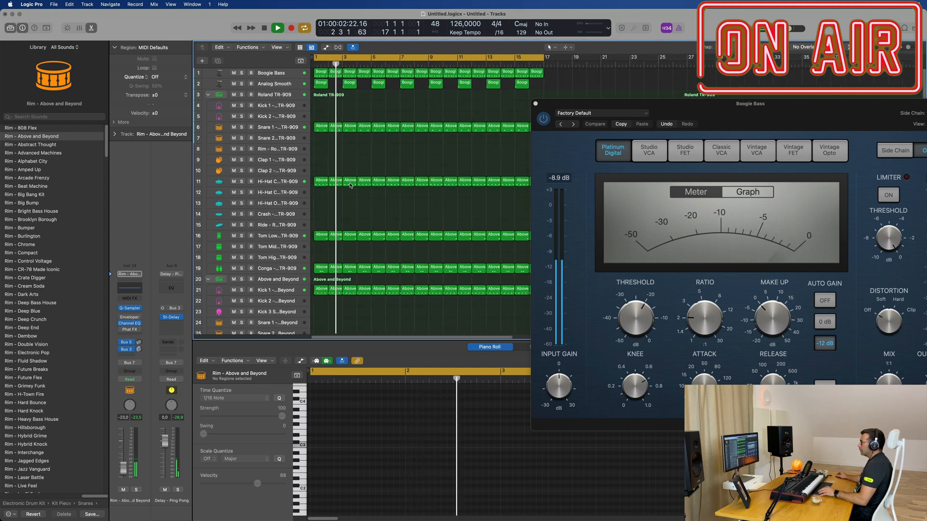
scroll(367, 183, down, 3)
scroll(376, 165, down, 6)
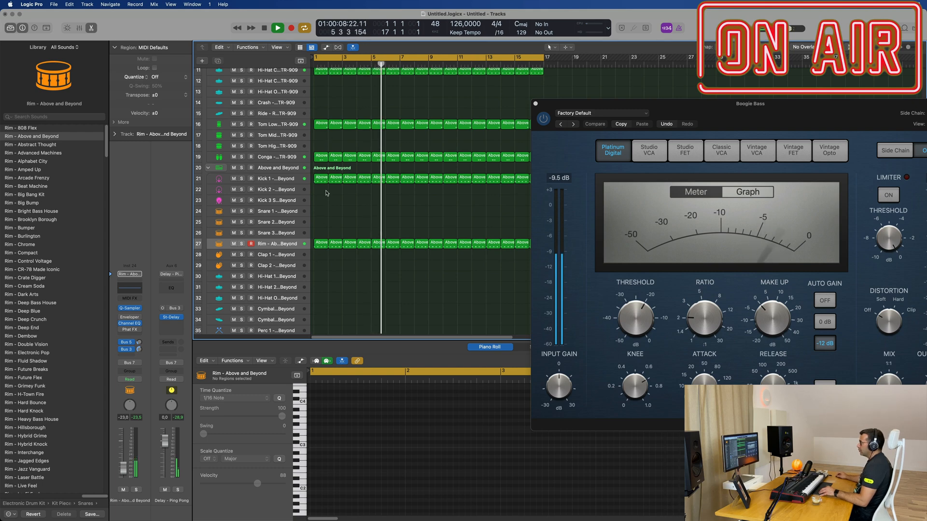
drag(320, 180, 321, 317)
drag(322, 281, 321, 280)
Fill the bar 1 Hi-Hat 1 region with 16 sixteenth notes in the Piano Roll and raise them two octaves.
key(super+Right)
key(super+Right)
key(super+Right)
drag(309, 453, 350, 448)
key(super+a)
key(alt+shift+Up)
key(alt+shift+Up)
key(Return)
Repeat the Hi-Hat 1 region on every bar through bar 16.
scroll(353, 276, down, 1)
click(350, 277)
click(316, 279)
key(super+r)
key(super+r)
key(super+r)
key(super+r)
key(super+r)
key(super+r)
key(super+r)
key(super+r)
key(super+r)
key(super+r)
key(super+r)
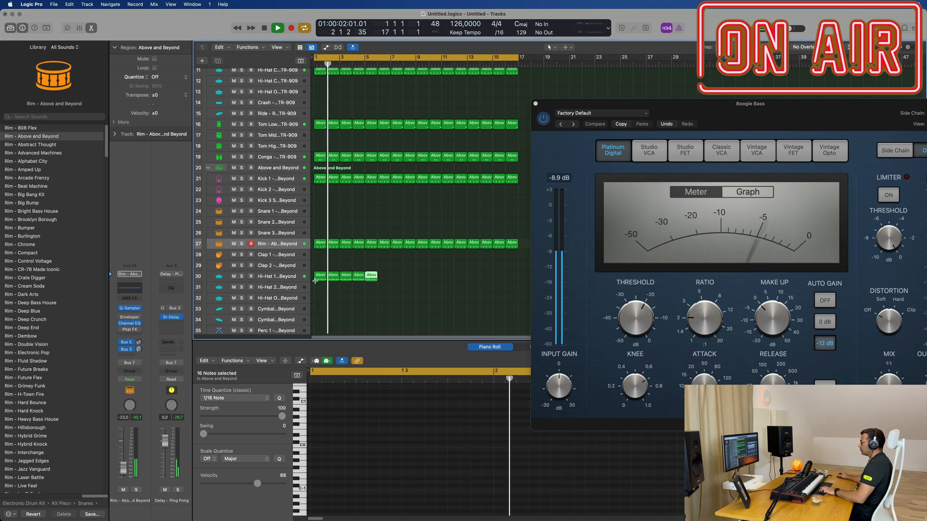
key(super+r)
key(super+r)
key(super+r)
key(super+r)
Play from the start and set the Above and Beyond Hi-Hat 1 track volume to about -24.5 dB.
key(Return)
click(263, 276)
key(Return)
drag(122, 440, 123, 470)
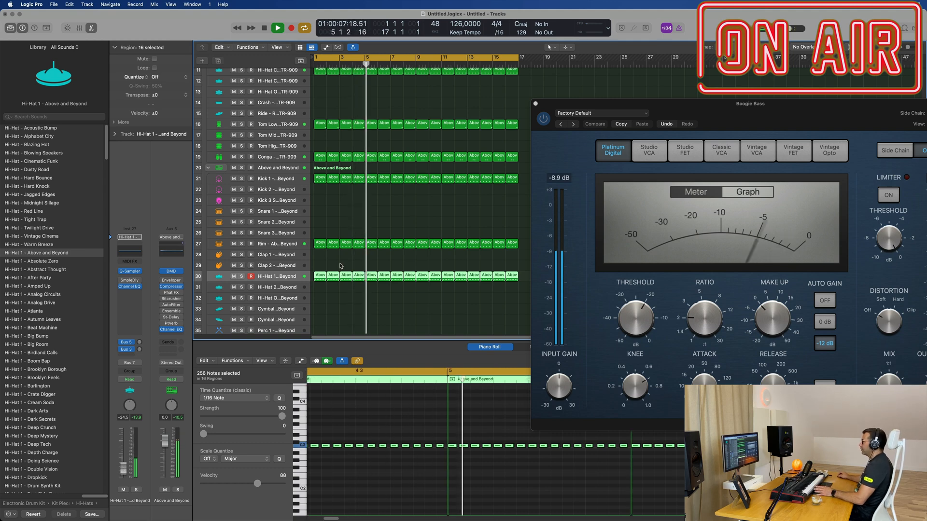
Close the Boogie Bass compressor window and duplicate the Analog Smooth track.
drag(692, 103, 403, 246)
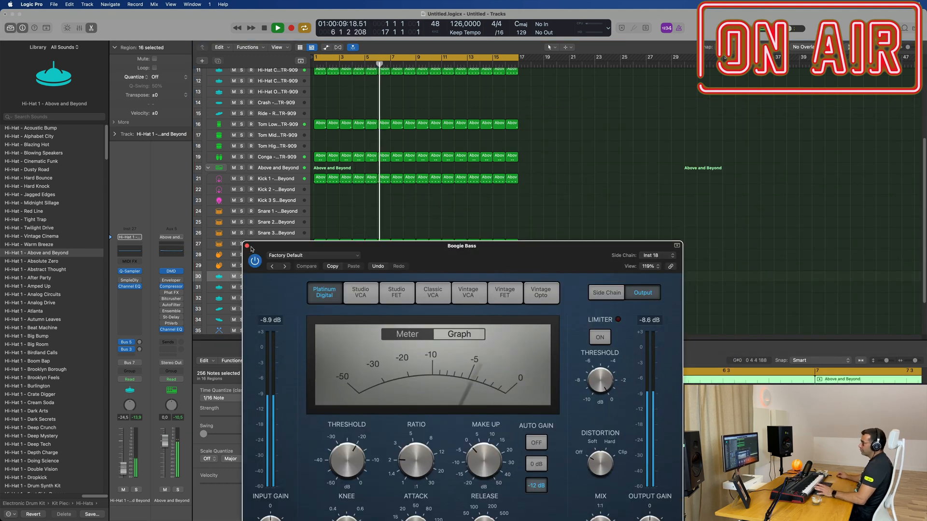
click(246, 247)
scroll(395, 227, up, 5)
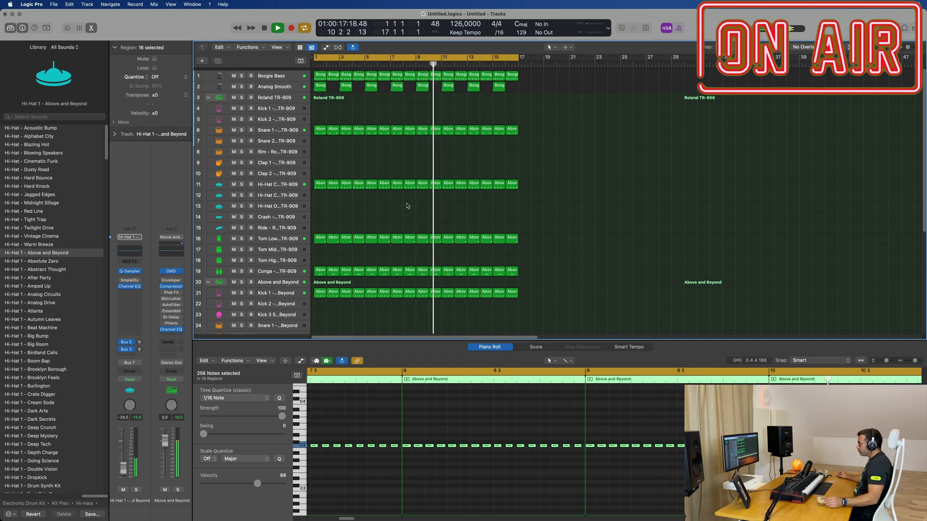
click(278, 85)
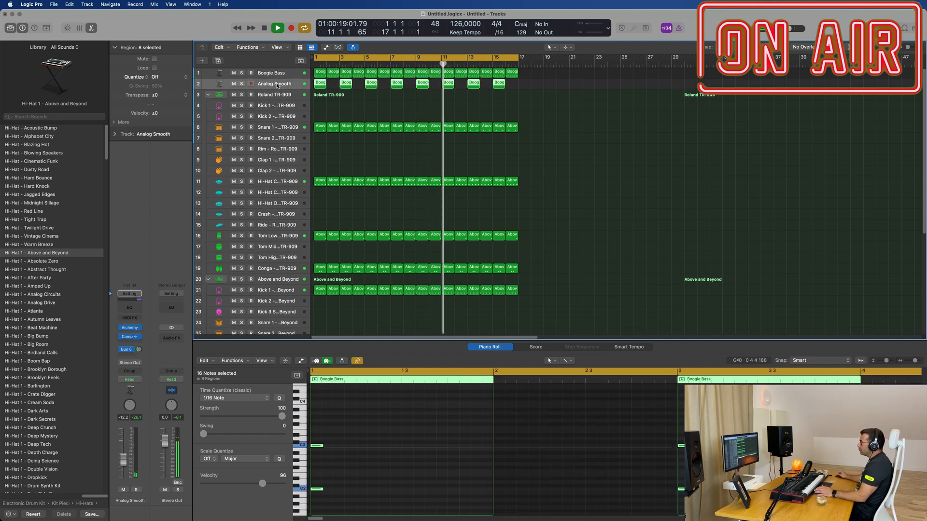
click(217, 61)
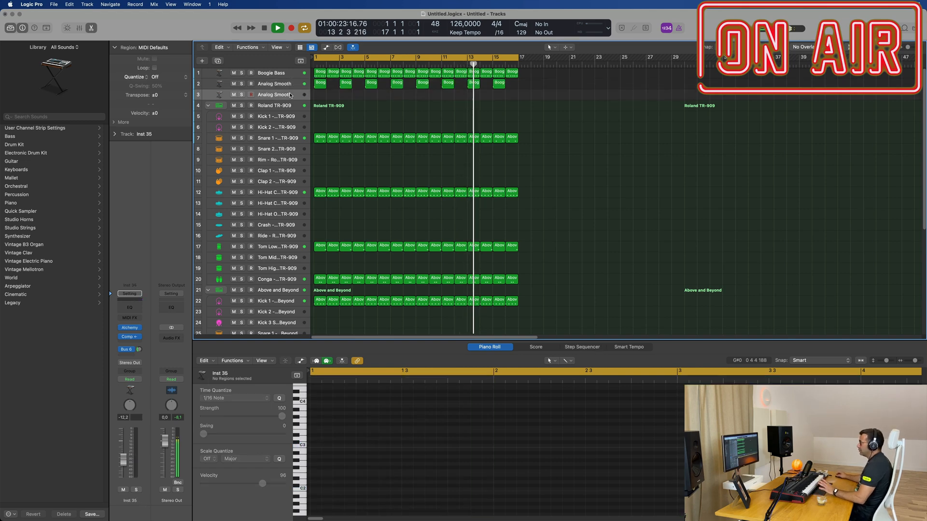
Open Alchemy on the duplicated track, browse the Pads and Soundscapes categories, and load the Beauty Sleep preset.
click(129, 328)
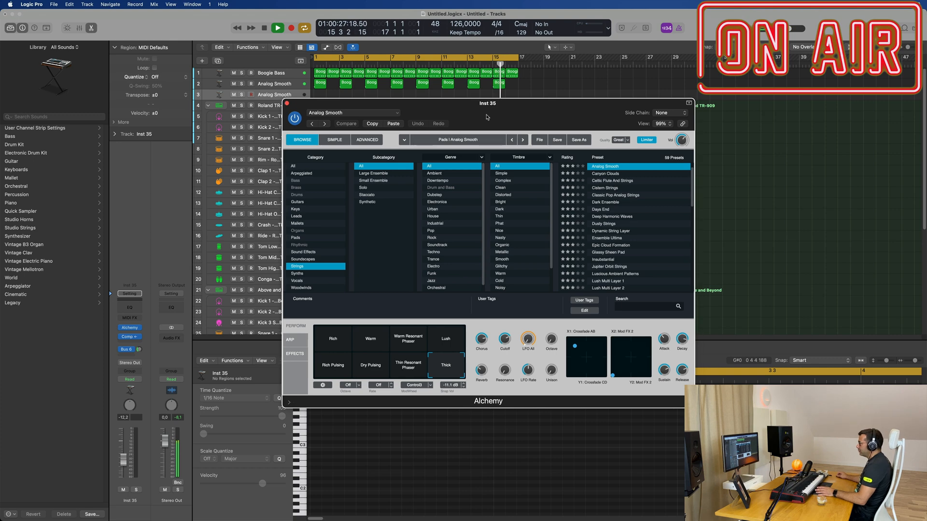
click(298, 239)
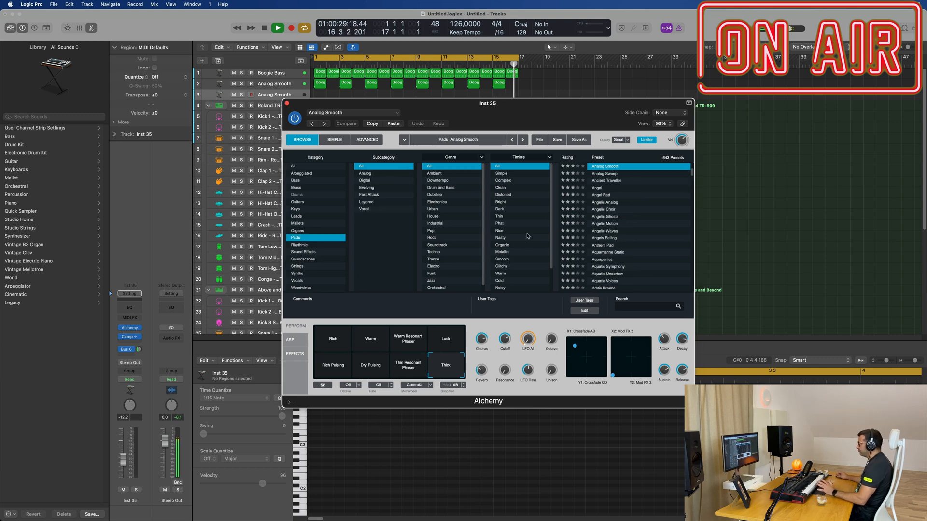
scroll(643, 237, down, 10)
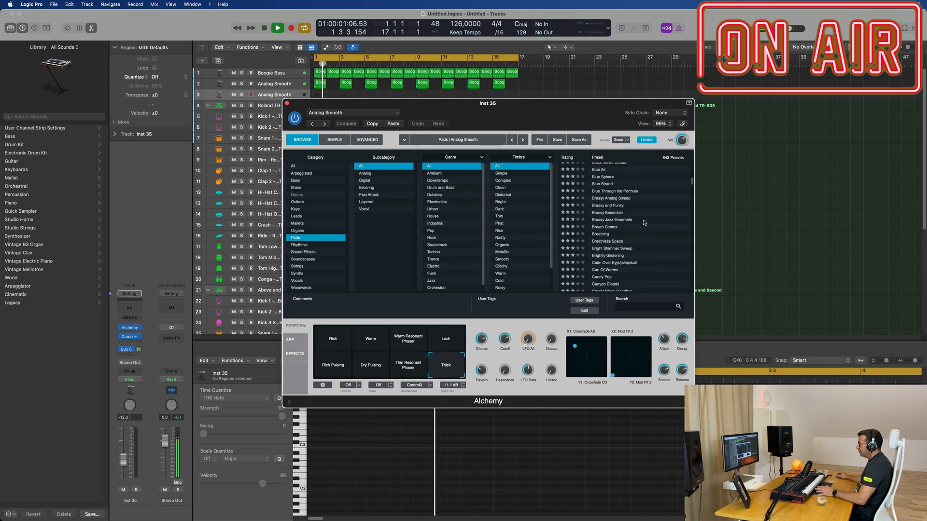
click(302, 260)
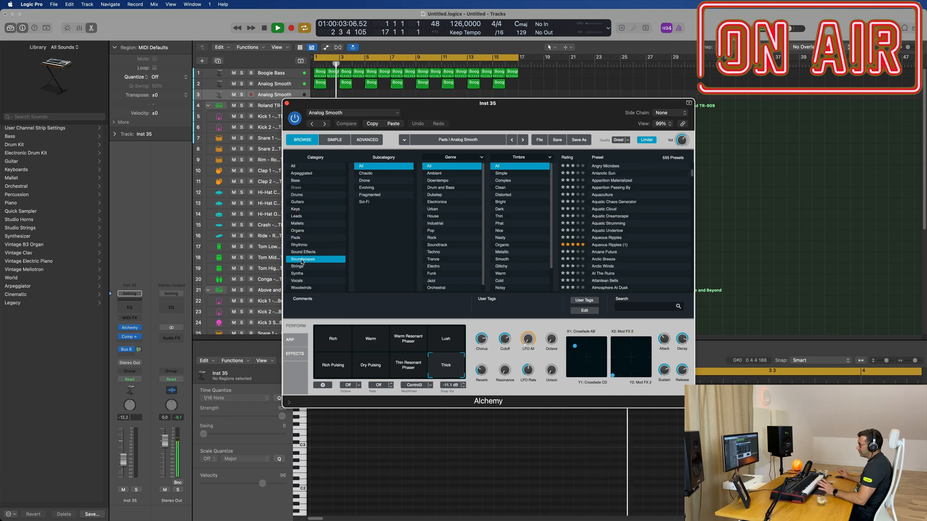
scroll(630, 260, down, 5)
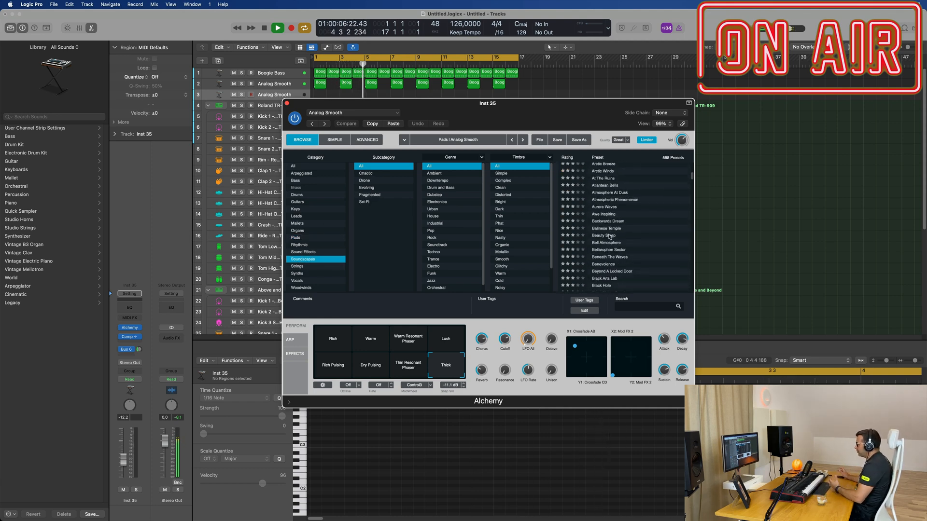
click(610, 236)
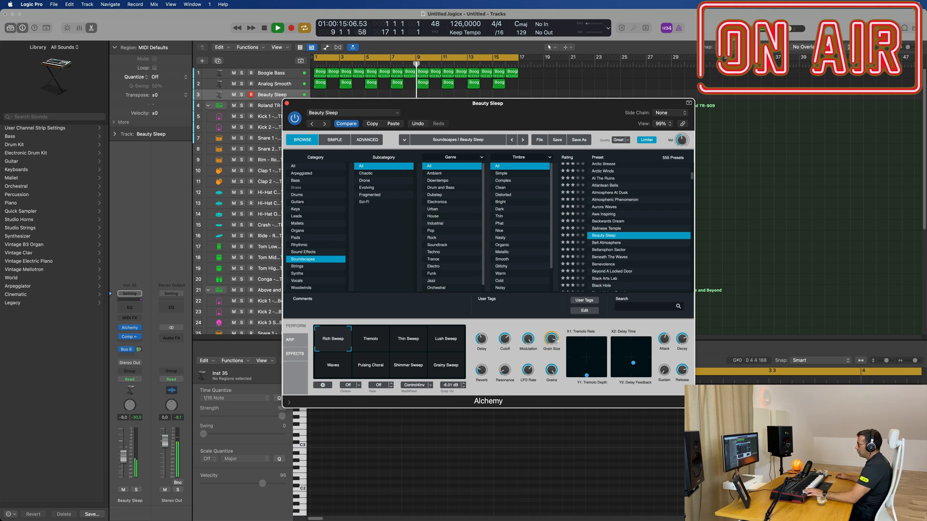
Audition Beauty Sleep's Tremolo, Thin Sweep, Lush Sweep and Waves performance variations.
key(v)
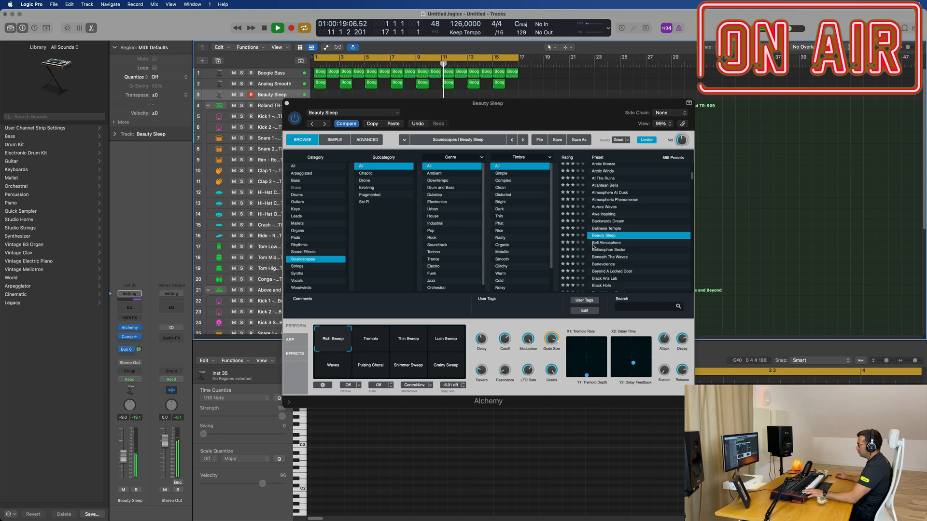
click(369, 346)
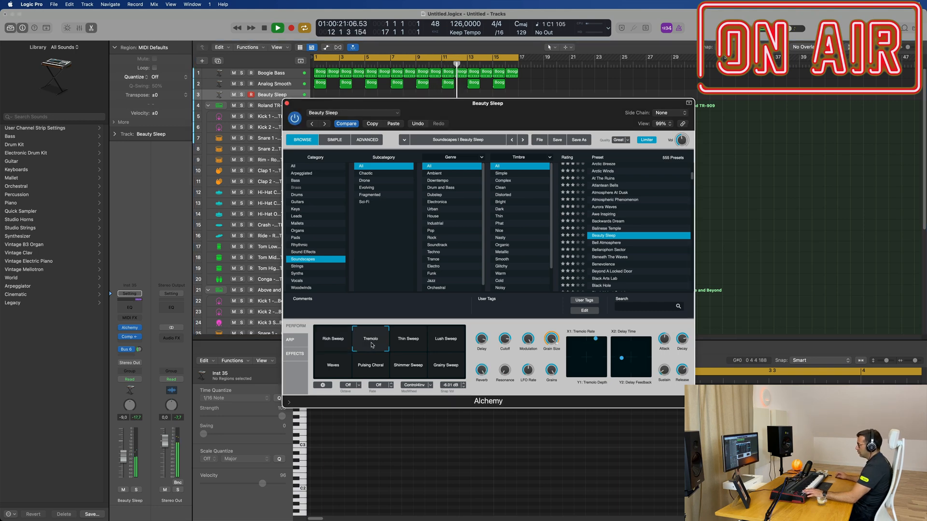
click(407, 343)
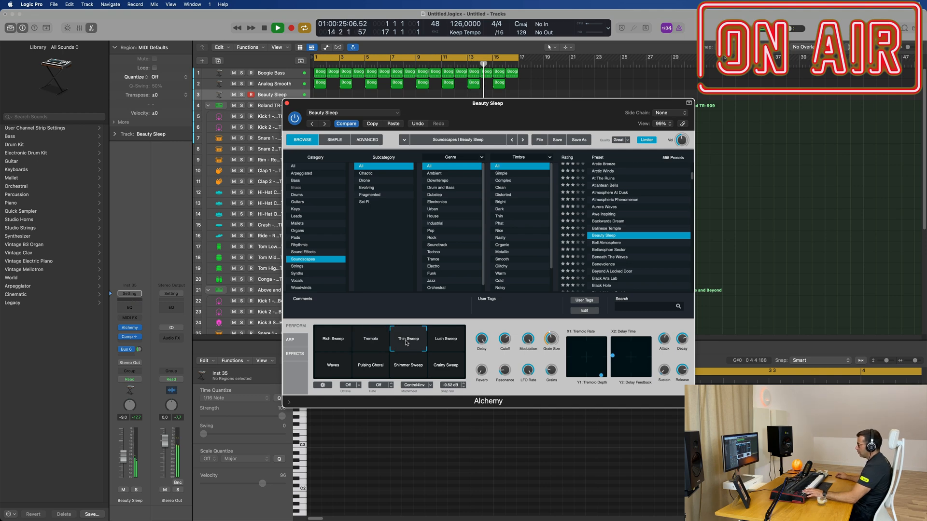
click(455, 343)
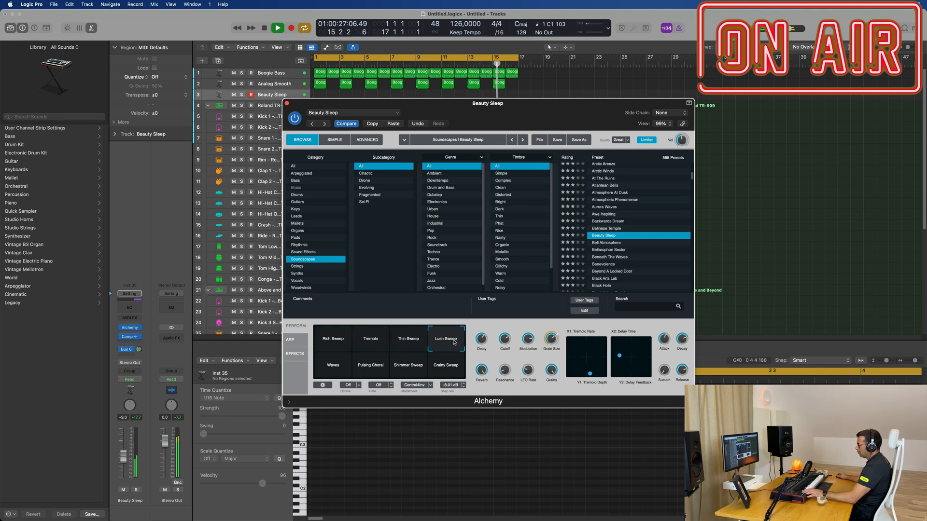
click(337, 372)
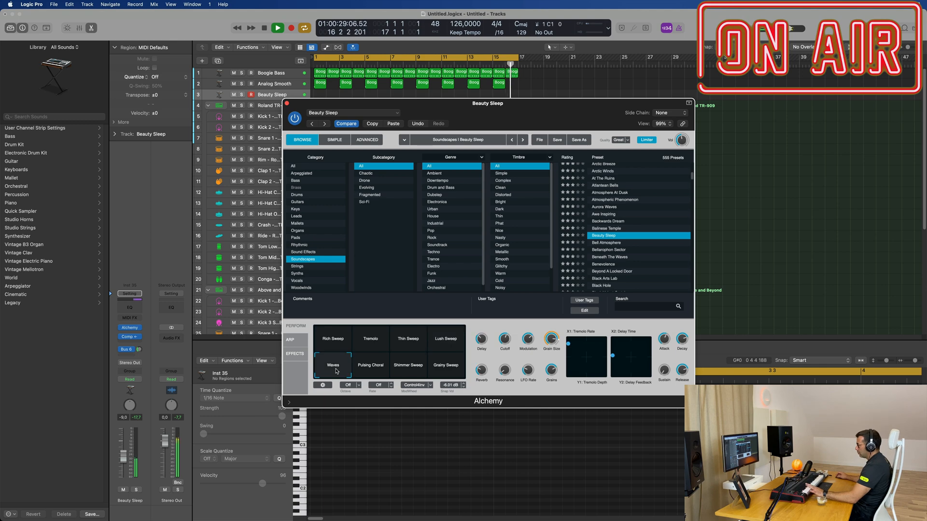
Audition the Soundscapes presets Bellarophon Sector, Black Arts Lab, Black Hole and Blowholes From Mars in Alchemy.
click(609, 251)
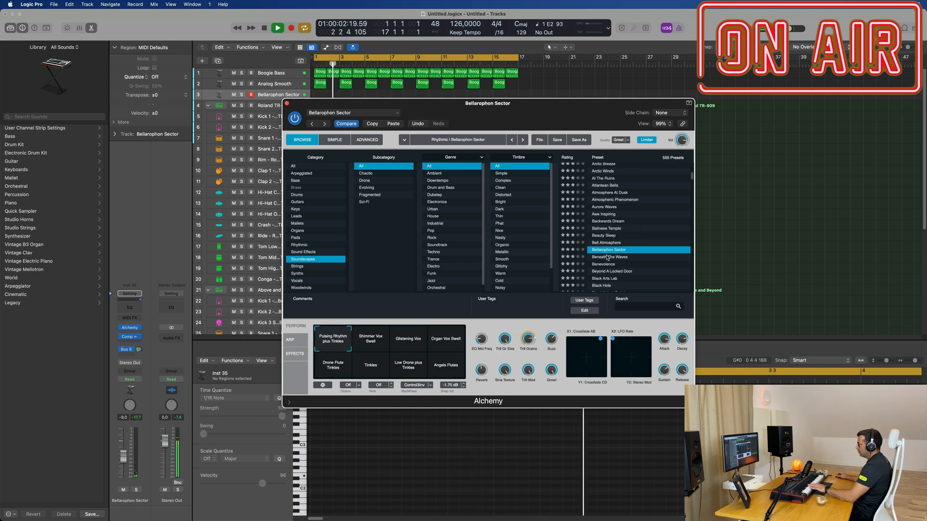
scroll(609, 263, down, 2)
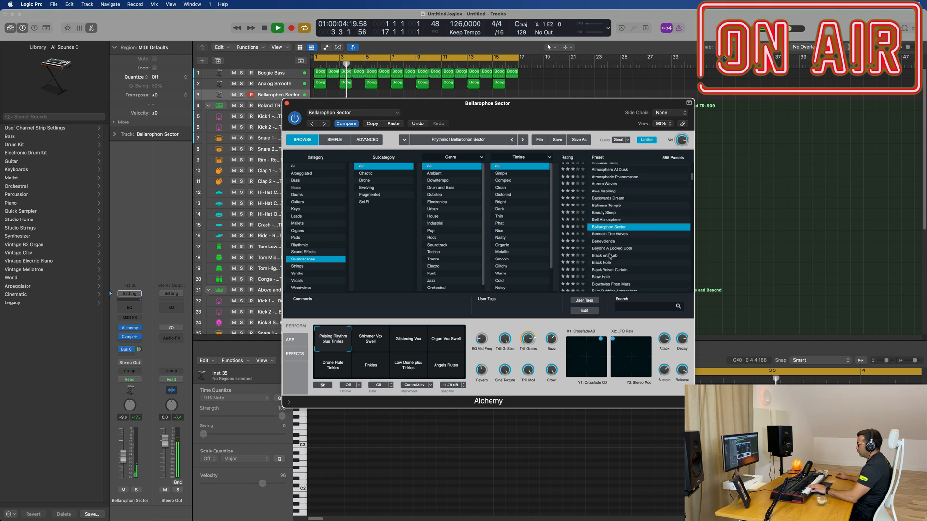
click(609, 256)
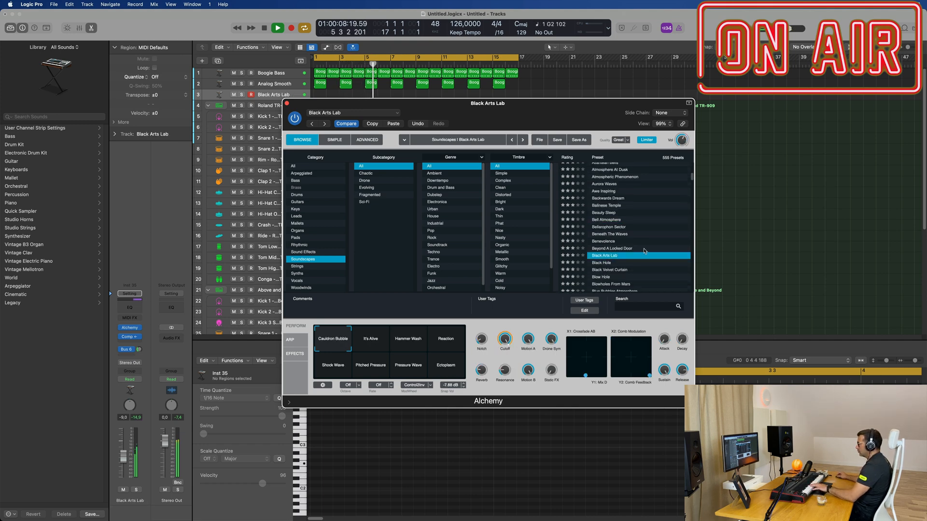
scroll(627, 246, down, 2)
click(606, 236)
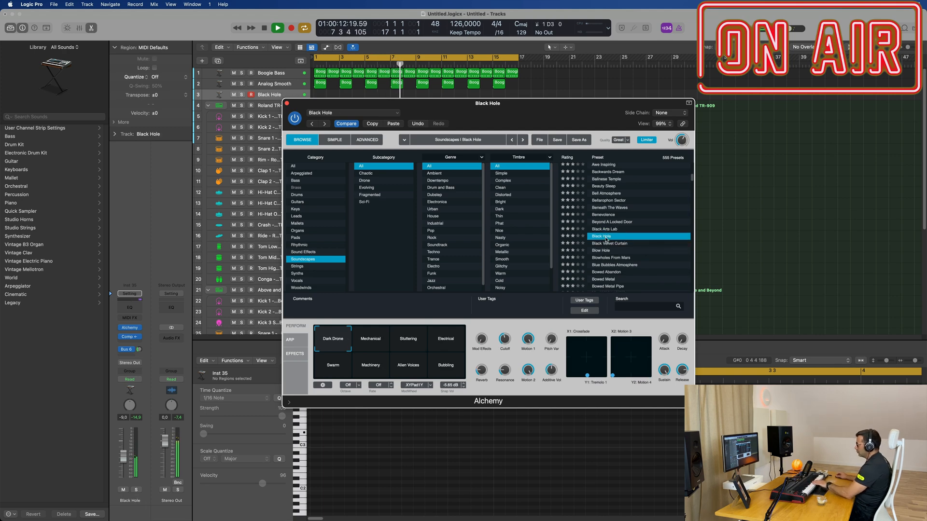
click(611, 257)
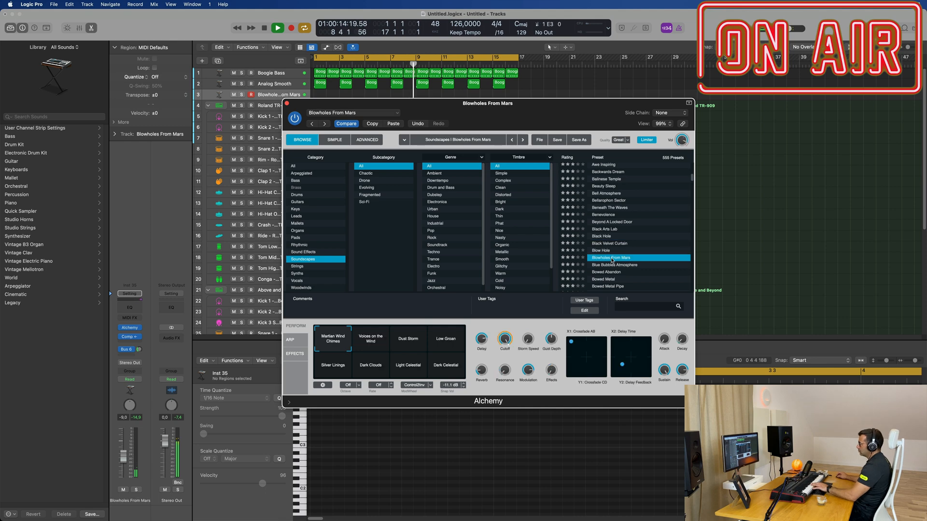
scroll(621, 252, down, 1)
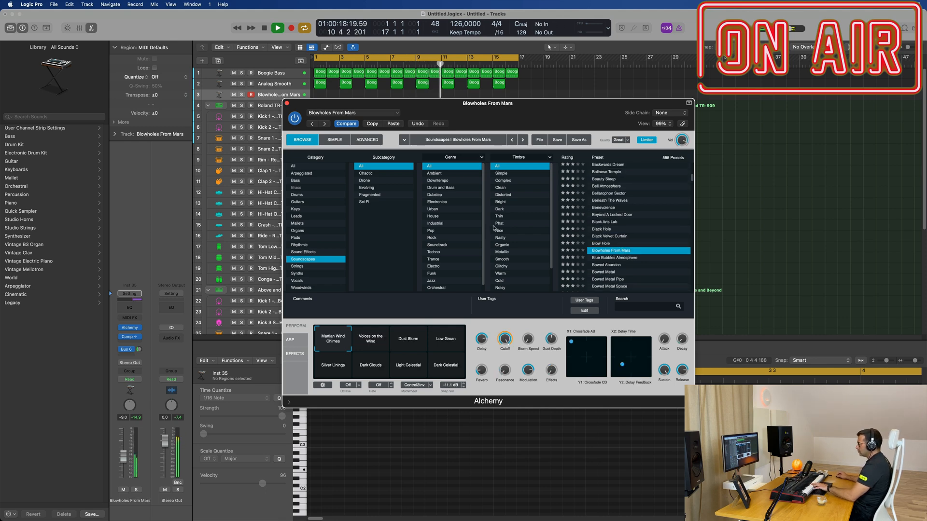
Filter the soundscapes to Evolving, load the Cadence Of Triton preset and choose its Dark Soundscape variation.
click(366, 188)
scroll(647, 218, down, 1)
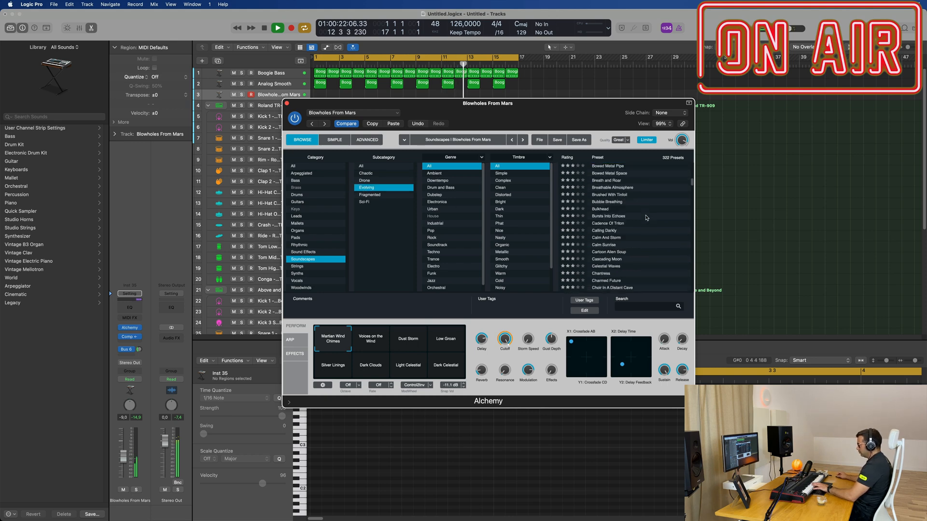
click(619, 223)
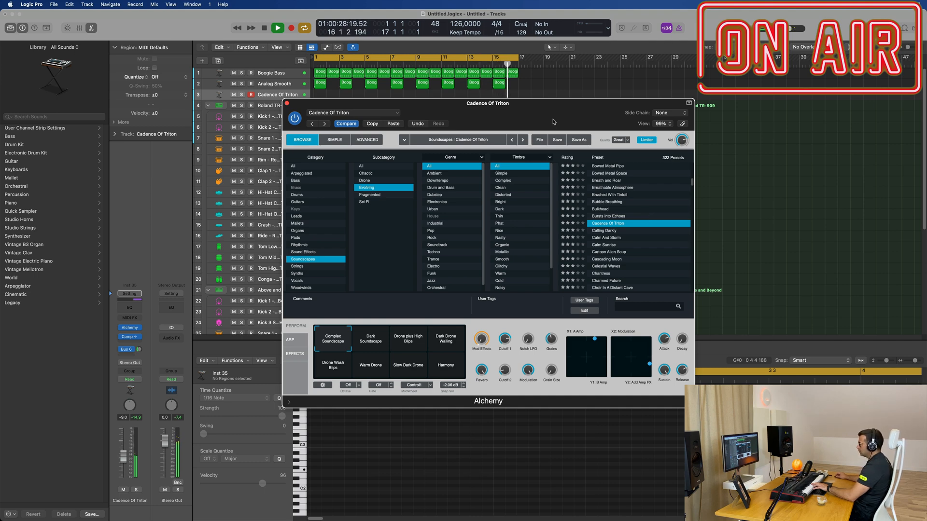
drag(553, 122, 611, 124)
click(429, 347)
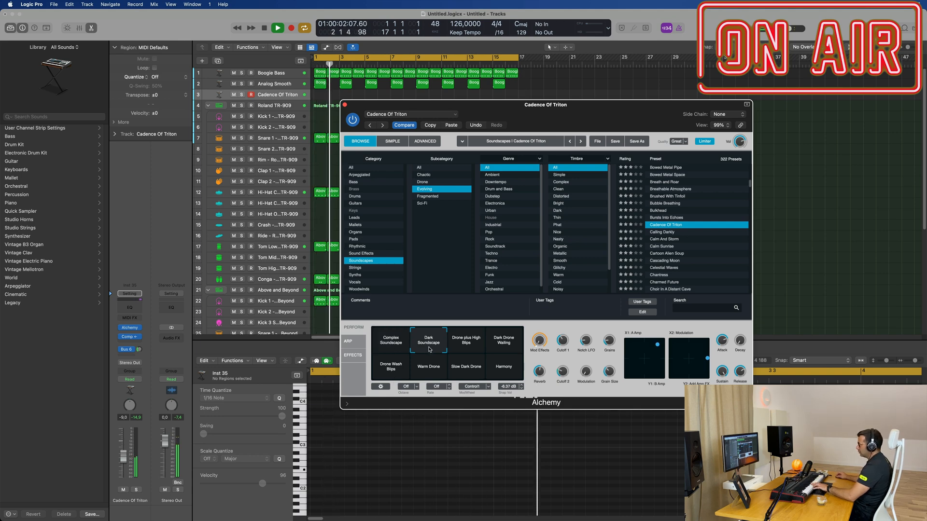
drag(587, 114, 725, 193)
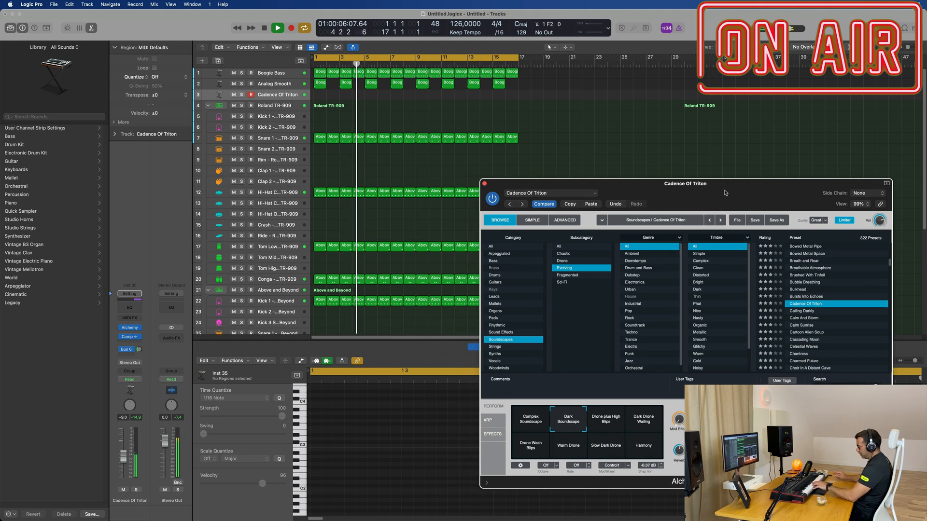
Record a sustained Cadence Of Triton part, move its region to bar 1 and show it in the Piano Roll.
key(r)
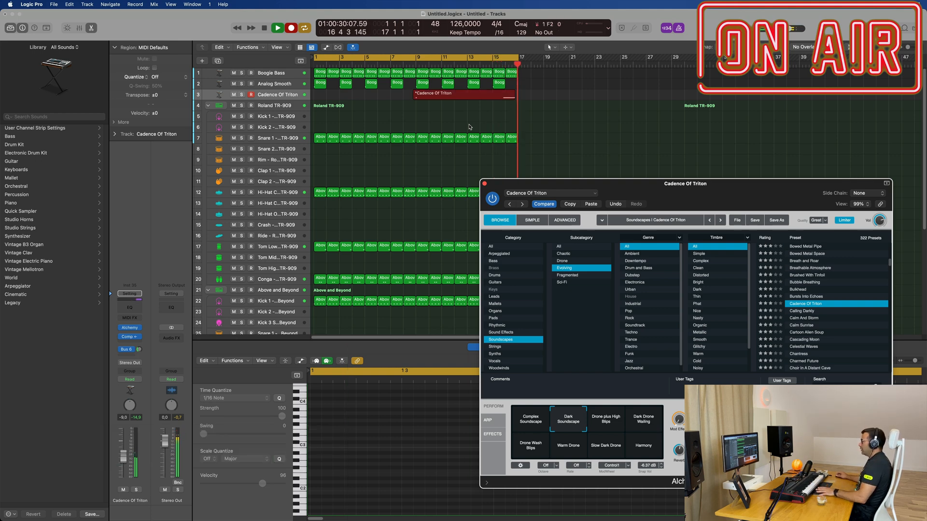
key(space)
drag(456, 93, 355, 96)
key(e)
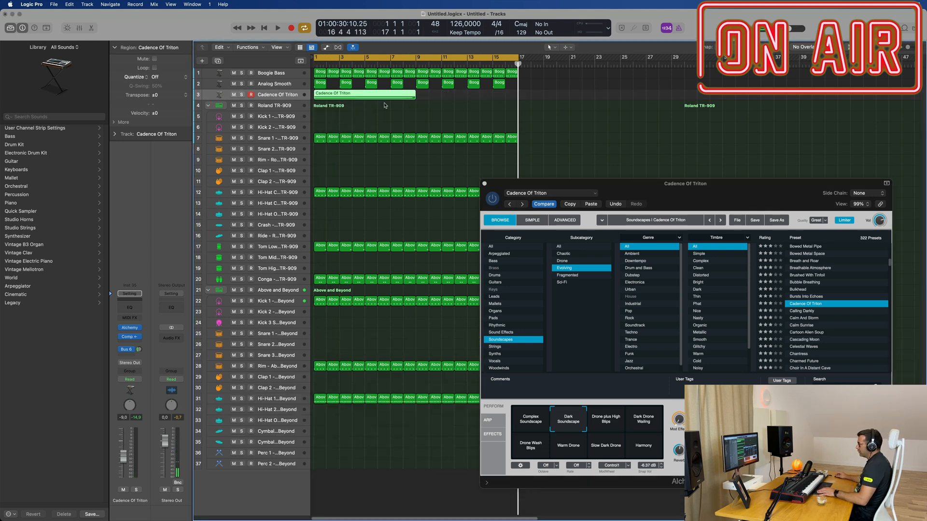
key(e)
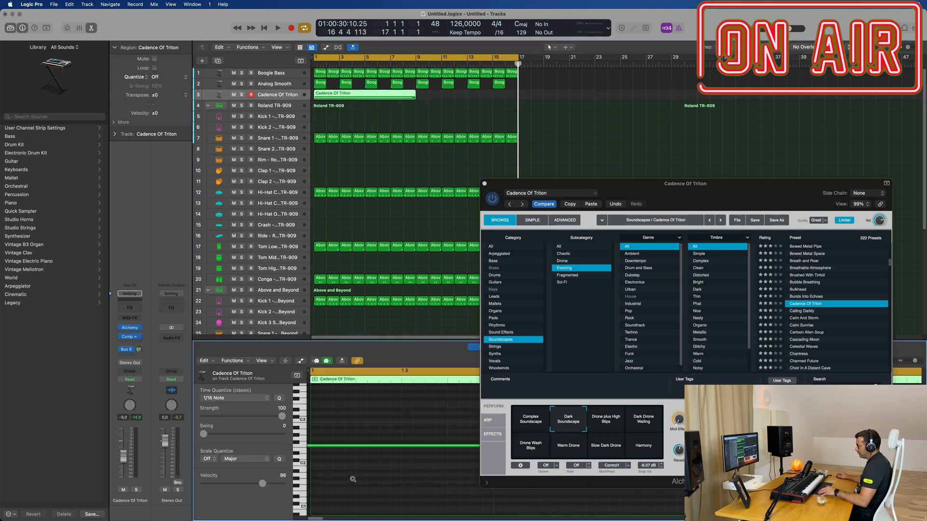
Select the recorded note and copy the Cadence Of Triton region to bar 9.
key(super+a)
key(space)
drag(631, 184, 919, 187)
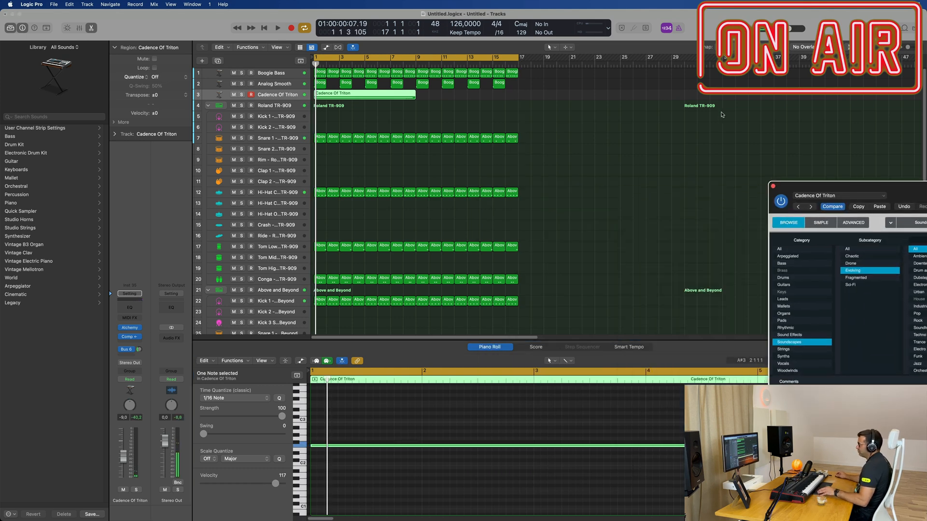
drag(401, 96, 505, 99)
drag(902, 185, 533, 134)
Play the groove, set the Cadence Of Triton track volume to -7.0 dB and show the Bus 6 aux channel.
key(space)
key(space)
key(space)
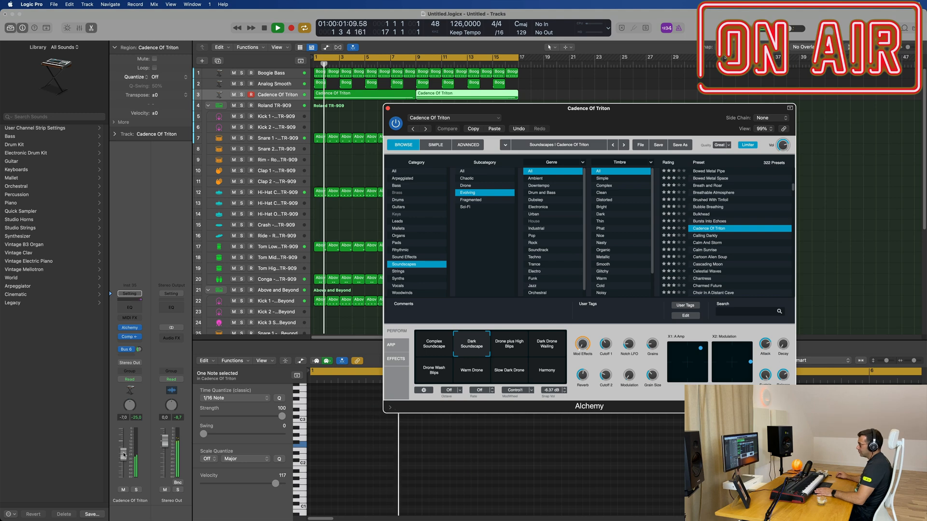
drag(123, 455, 123, 454)
click(140, 350)
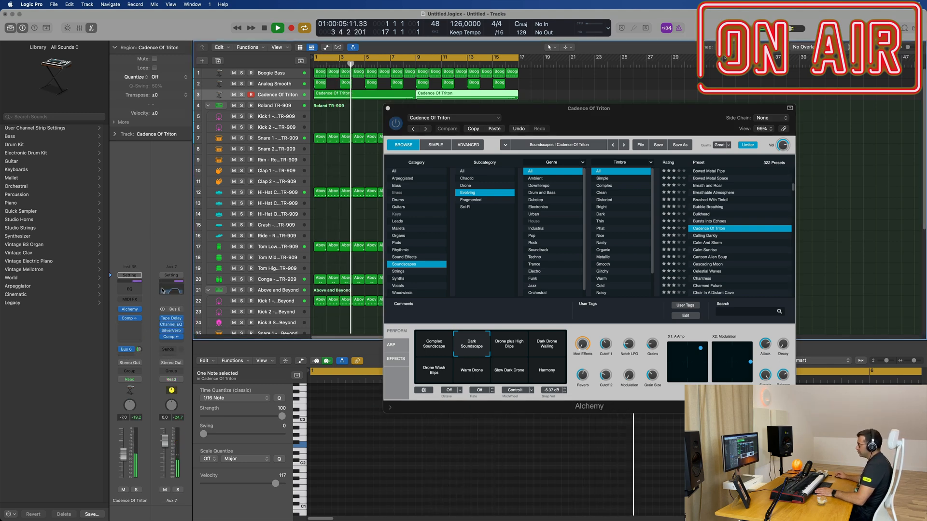
drag(571, 112, 506, 172)
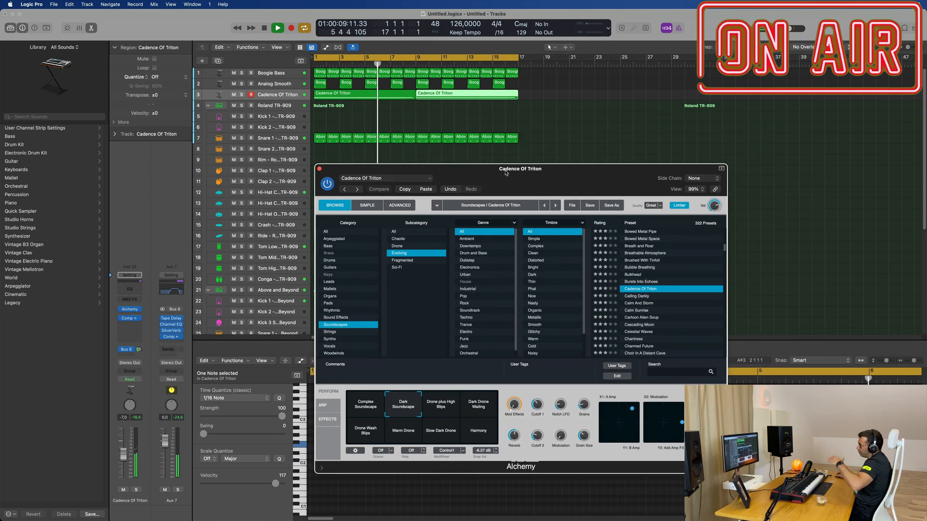
drag(526, 163, 553, 169)
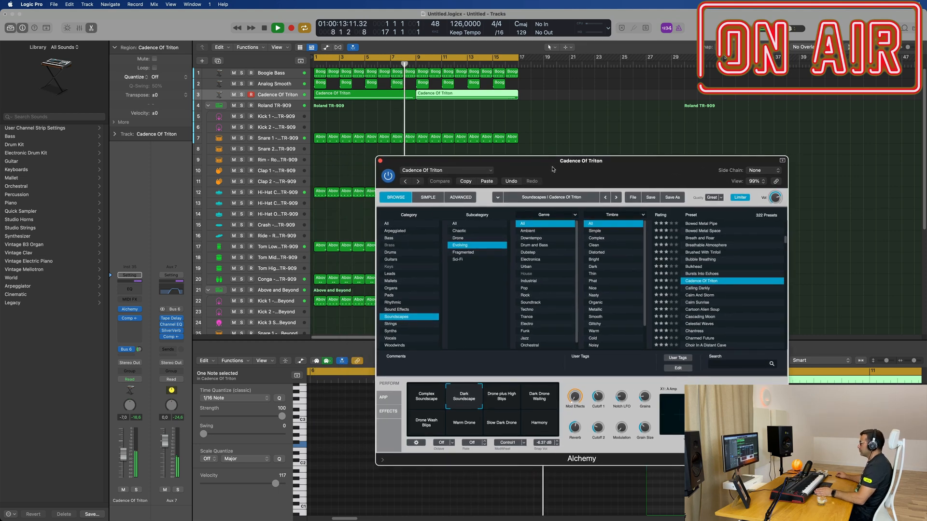
click(428, 95)
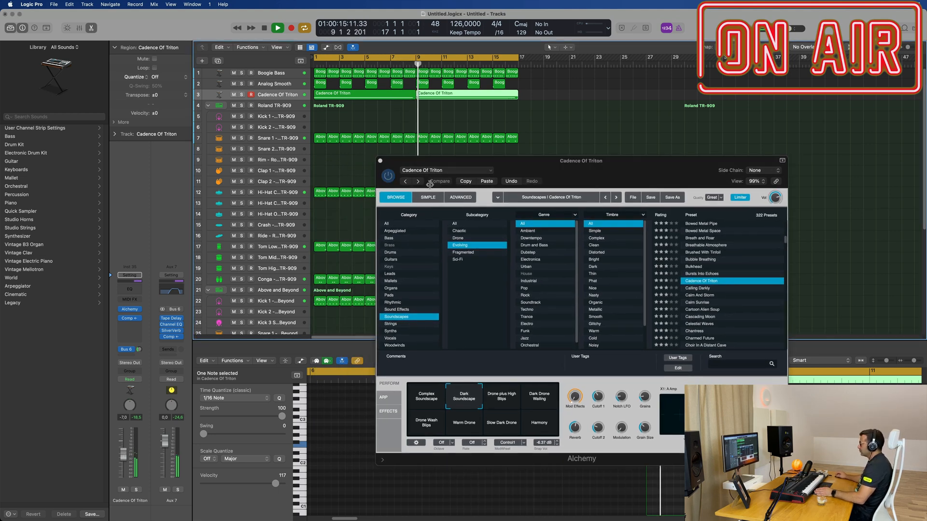
drag(585, 159, 739, 168)
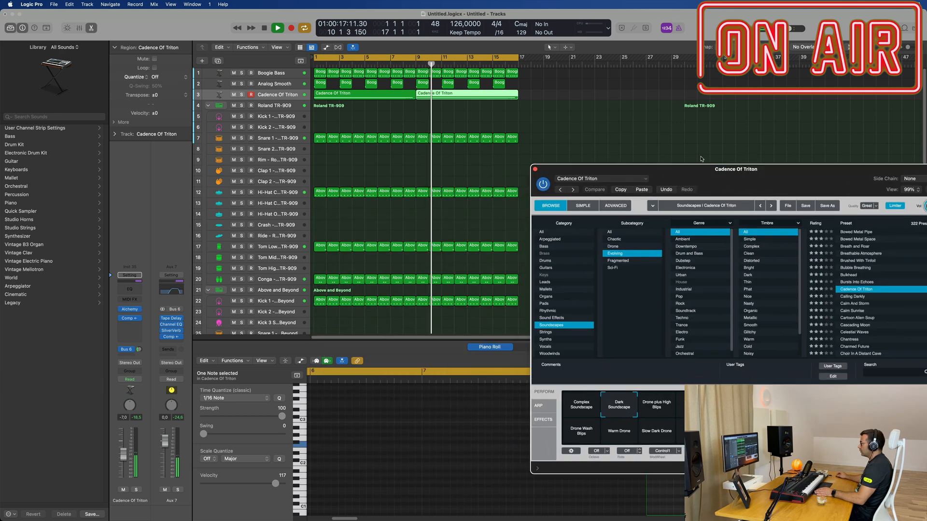
Play from the start and duplicate the Cadence Of Triton track.
key(Return)
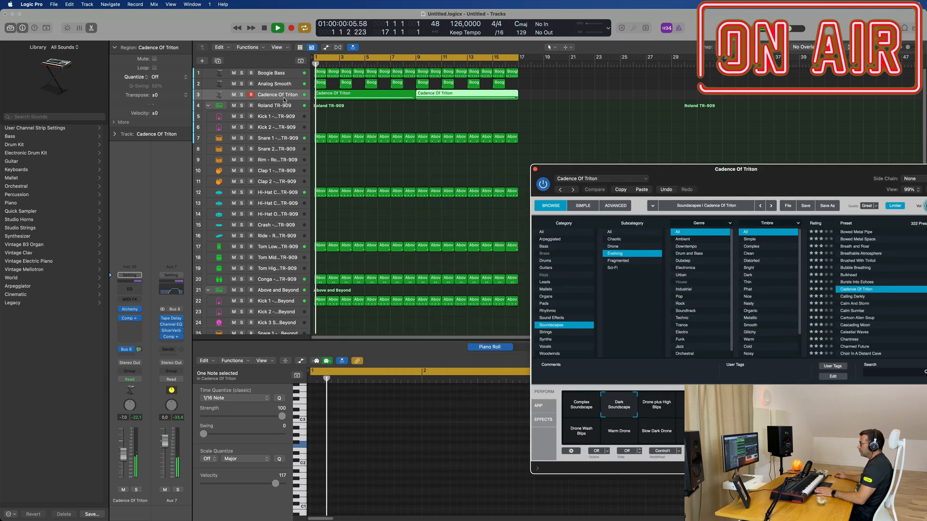
click(216, 61)
drag(665, 167, 575, 150)
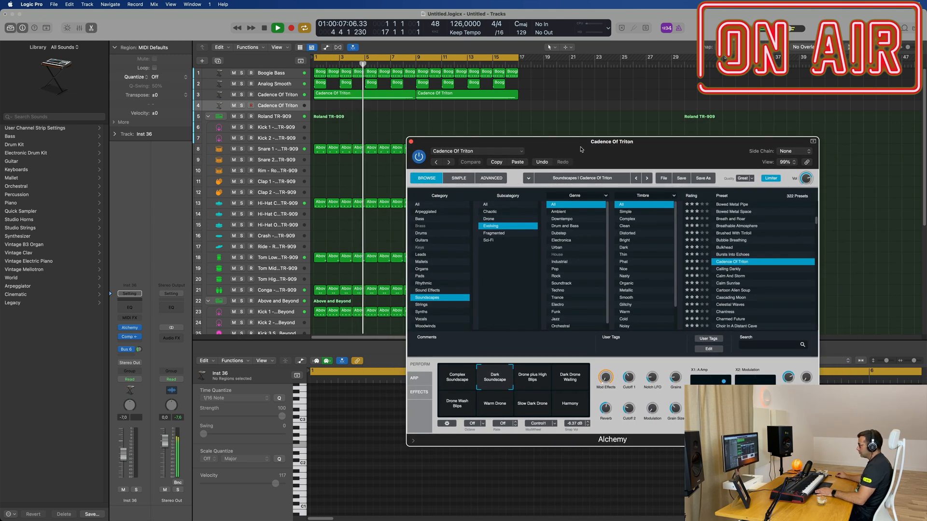
Load the Fuel Cells preset from Sound Effects, Transition in the open Alchemy window and play from the start.
click(435, 290)
key(space)
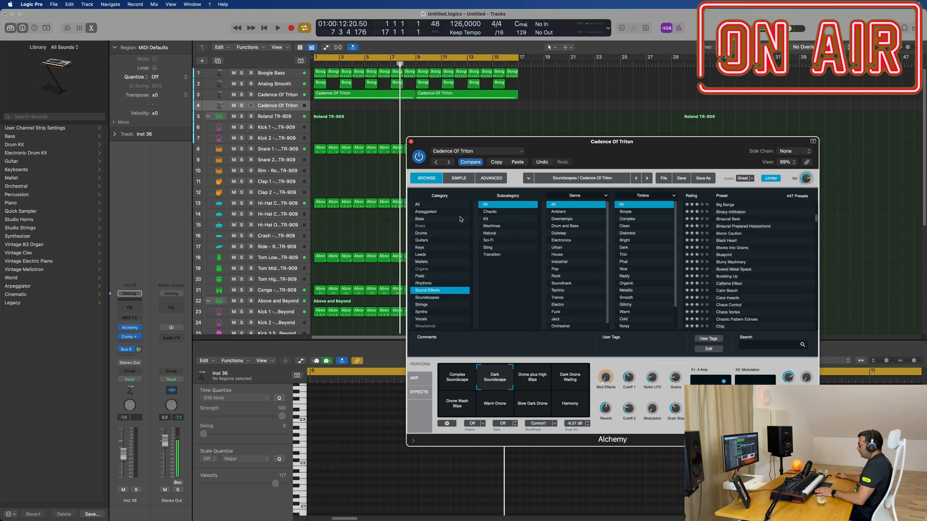
key(Return)
key(space)
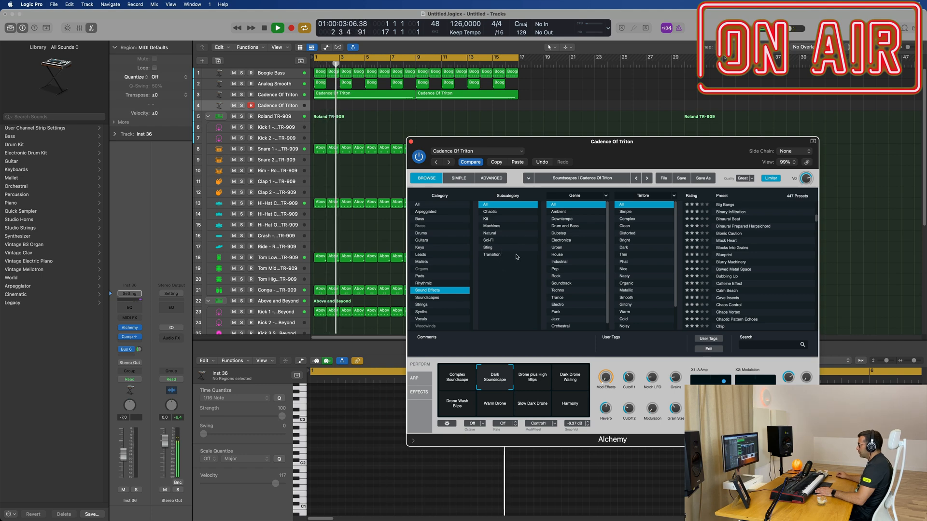
click(491, 255)
key(Return)
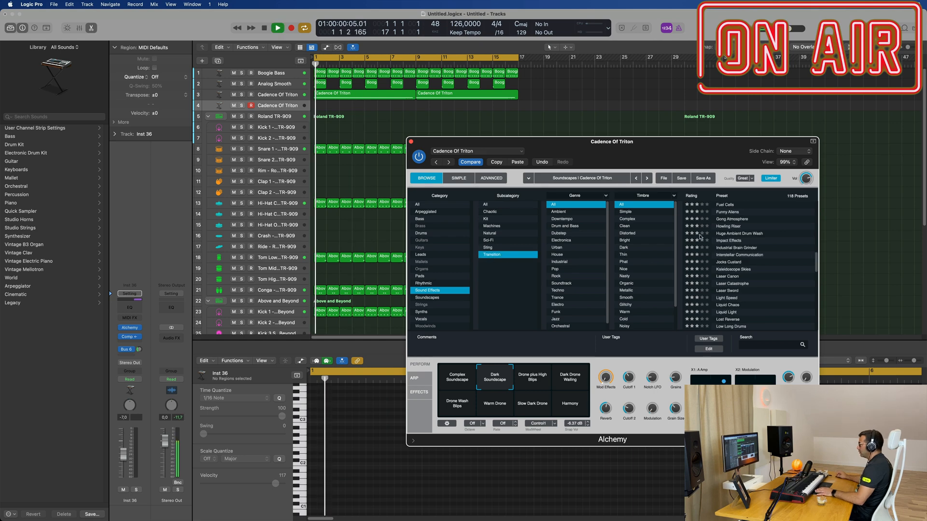
click(725, 205)
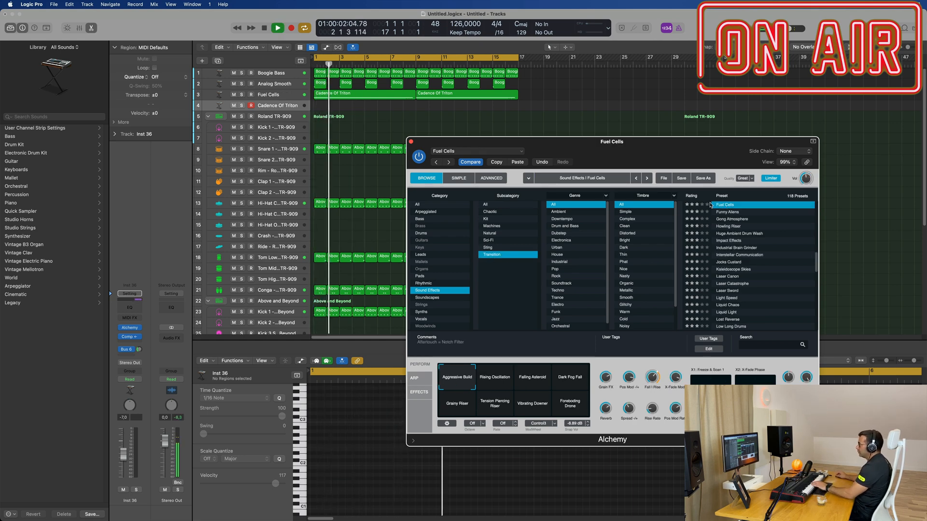
key(Return)
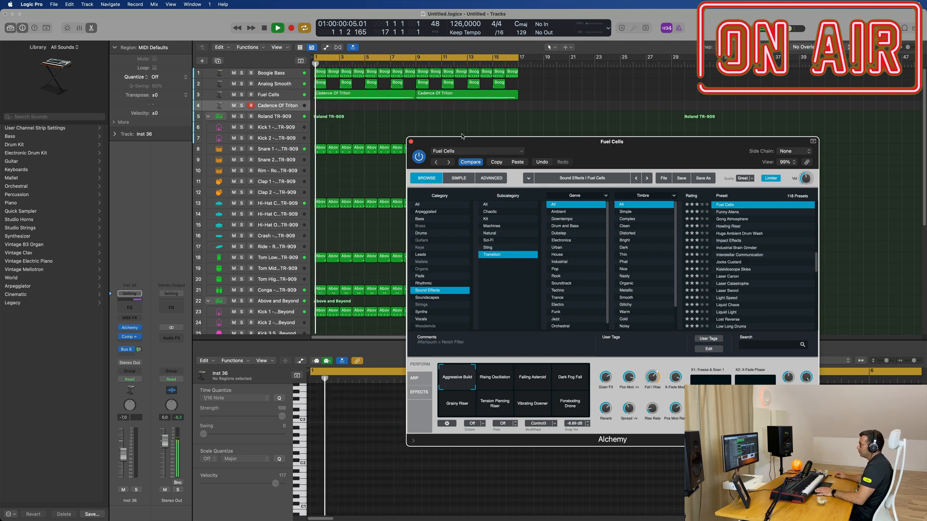
Select the original soundscape track, revert its Alchemy from Fuel Cells to the Dark Soundscape sound and check it in playback.
click(286, 98)
key(space)
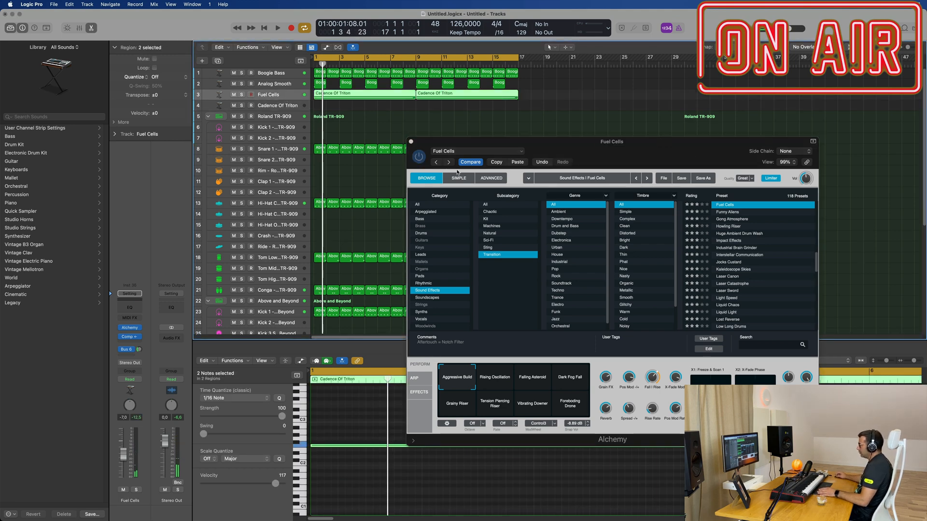
click(472, 166)
key(space)
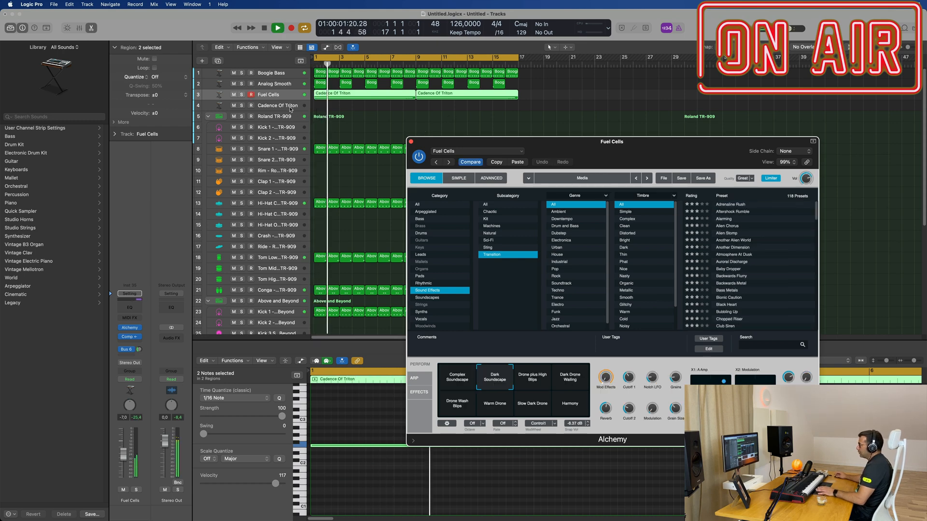
Select the duplicated Cadence Of Triton track, open its own Alchemy instance and start playback.
click(384, 110)
key(space)
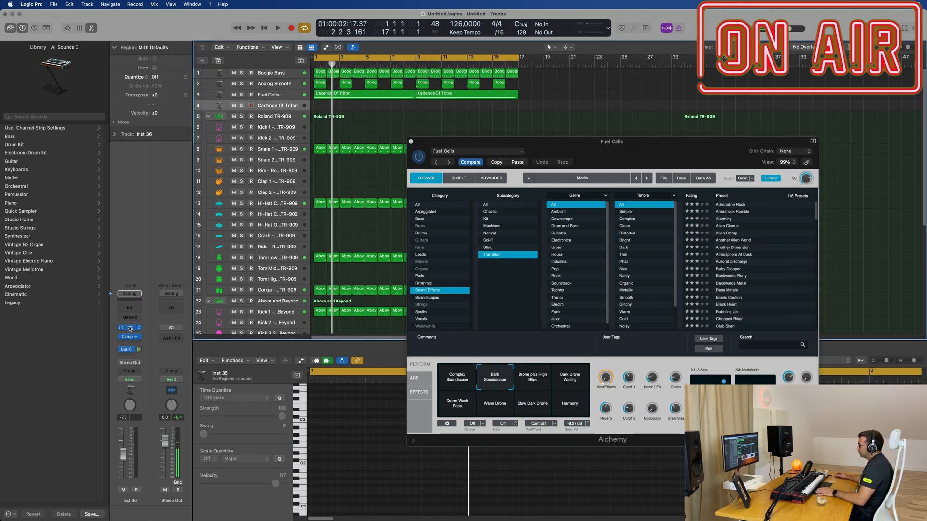
click(130, 329)
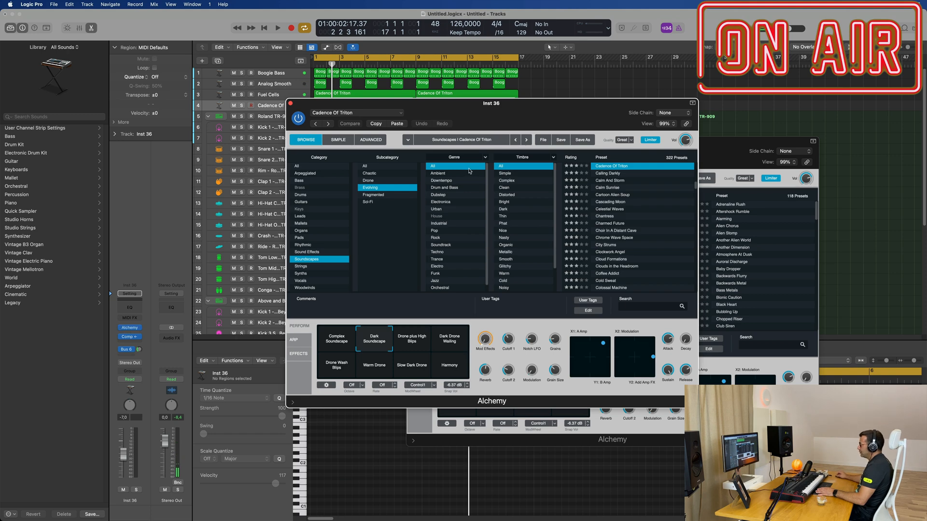
drag(630, 116, 788, 144)
key(space)
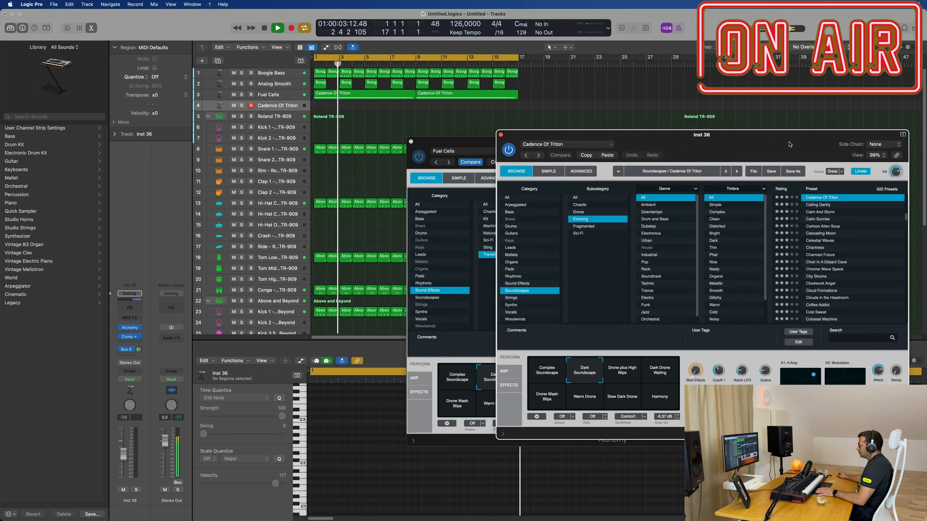
Load the Blocks Into Grains preset from the Sound Effects category on the duplicated track and audition it.
click(518, 284)
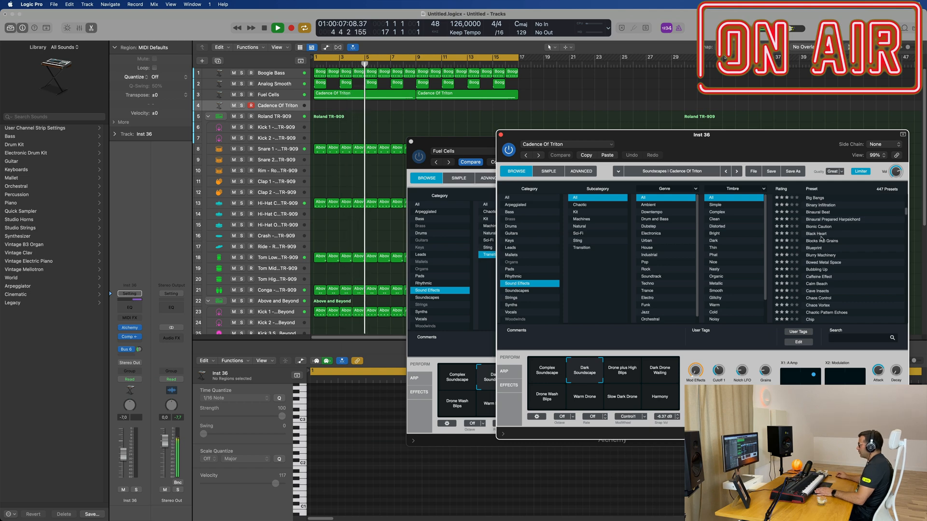
click(819, 240)
key(space)
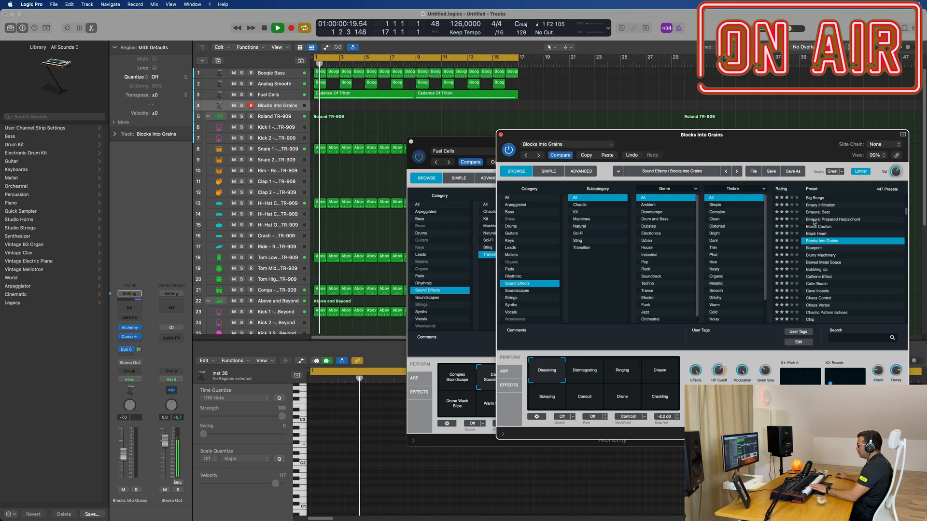
drag(780, 135, 638, 141)
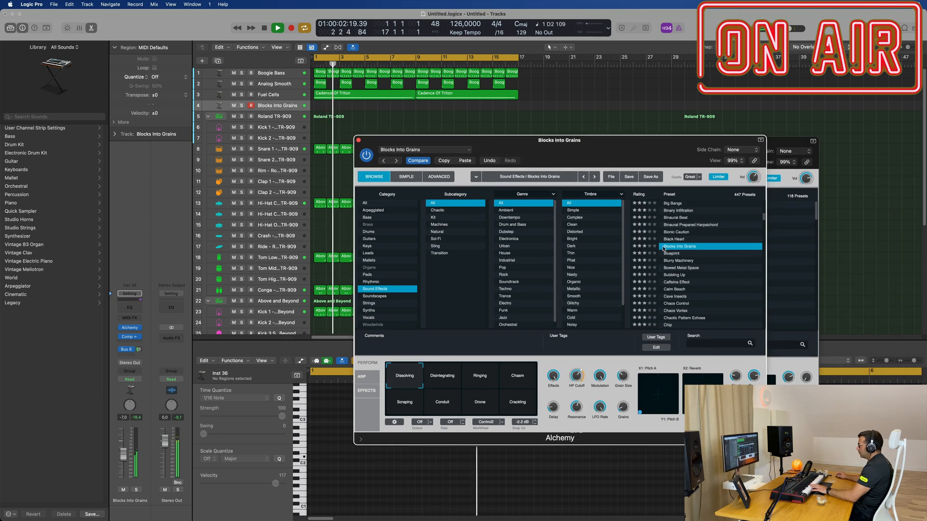
Try the Bionic Caution preset, then filter the Sound Effects to the Transition subcategory and load Club Siren.
click(638, 234)
key(space)
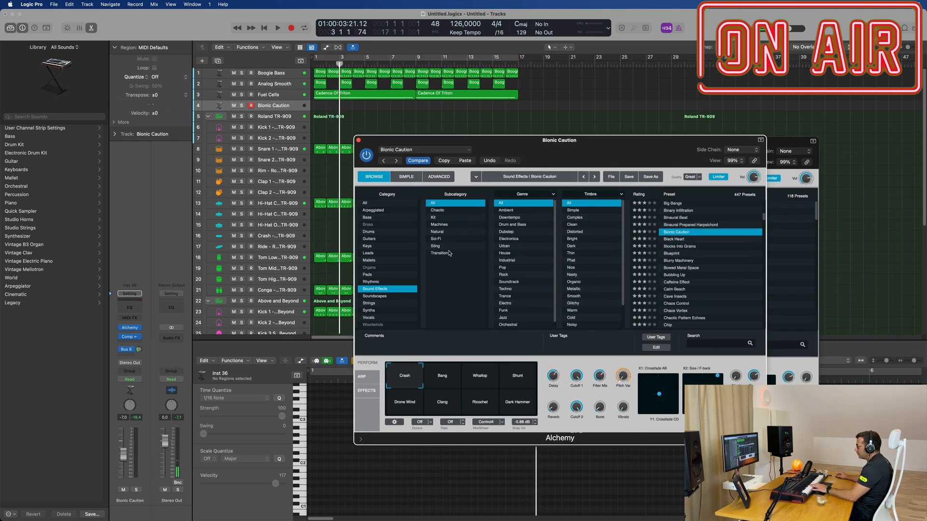
click(439, 253)
click(675, 232)
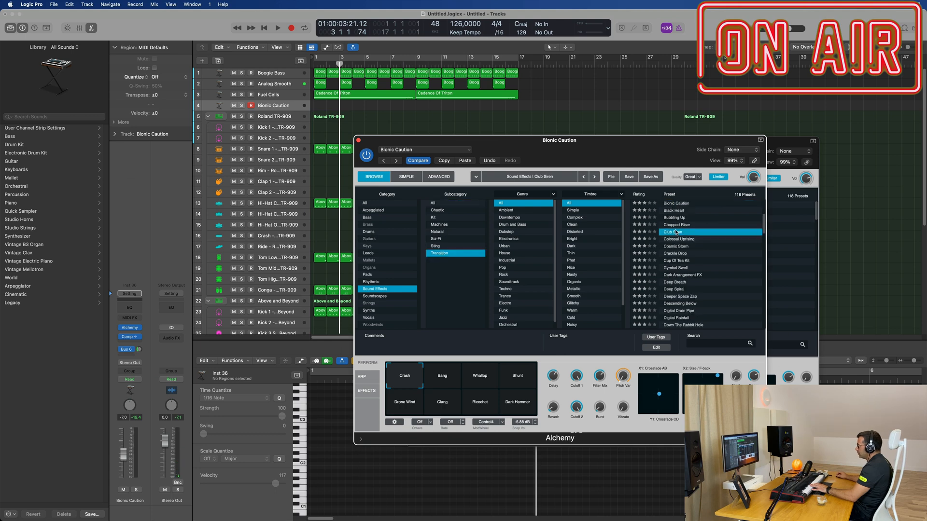
Audition Club Siren against the loop, muting and unmuting its track and restarting playback from the beginning.
key(space)
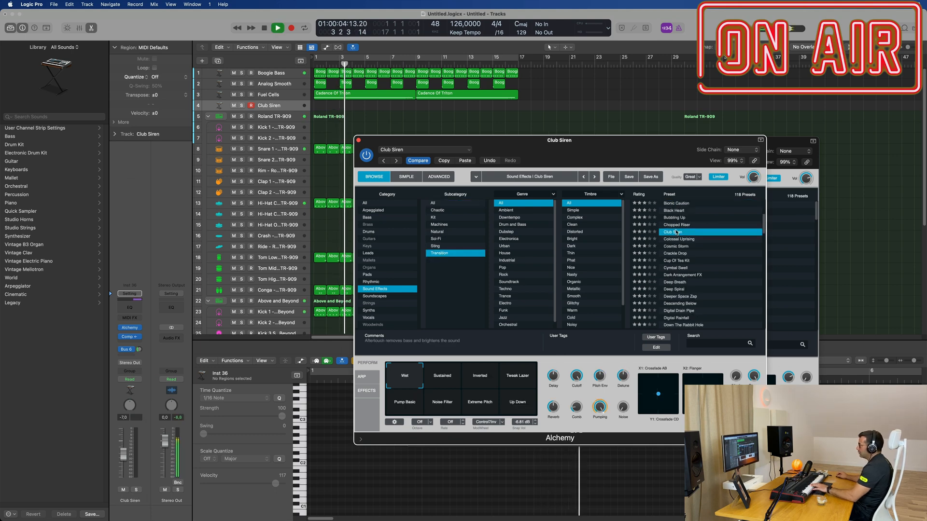
key(m)
key(space)
click(457, 58)
key(space)
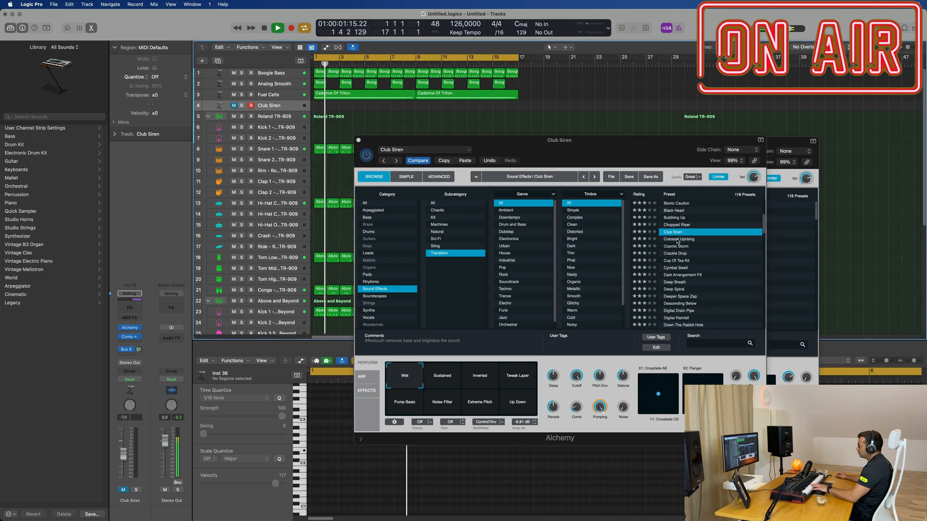
click(233, 106)
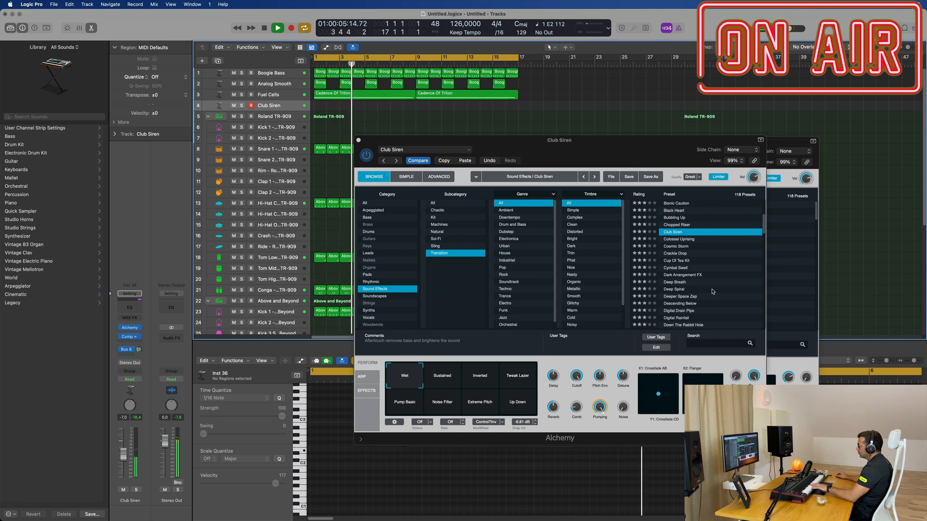
Try the Cosmic Storm preset, then load Cup Of Tea Kit and raise its track volume.
click(676, 247)
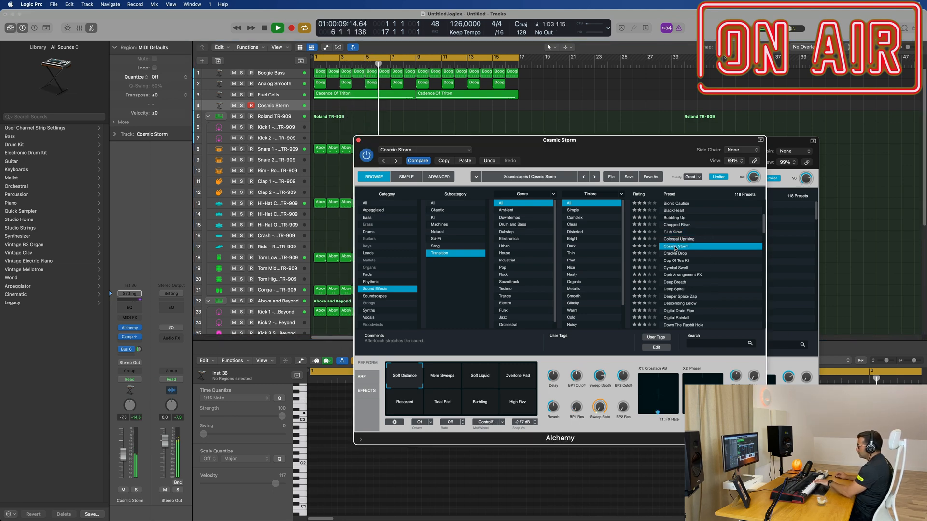
click(678, 261)
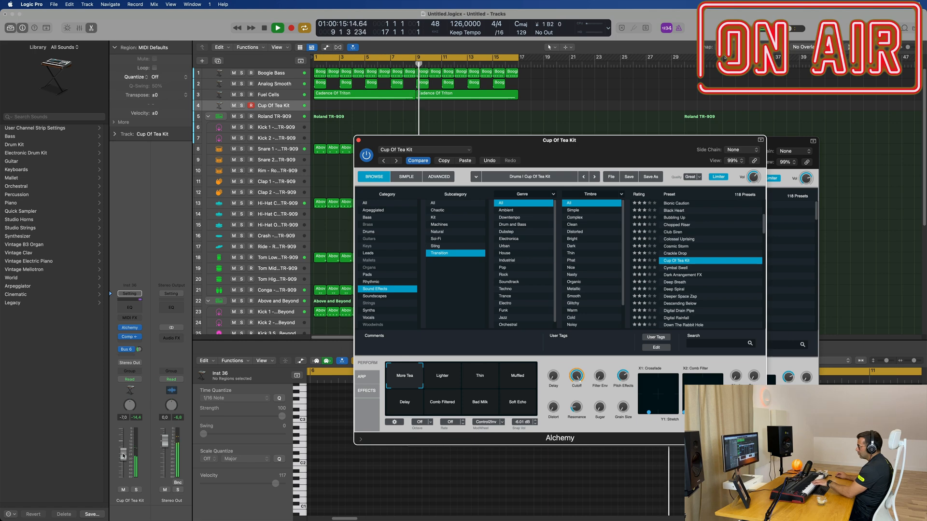
click(123, 435)
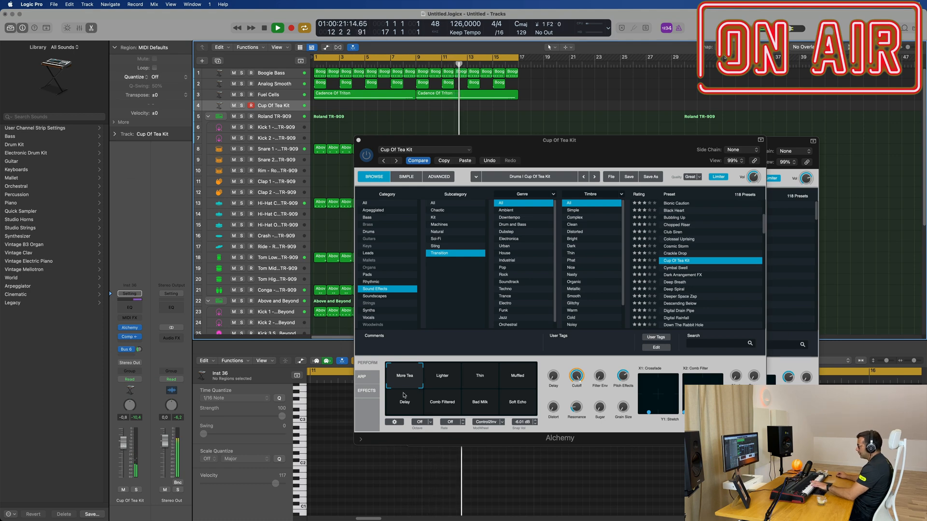
Audition Cup Of Tea Kit's Lighter, Thin and Muffled variations and return to More Tea.
click(442, 377)
click(471, 379)
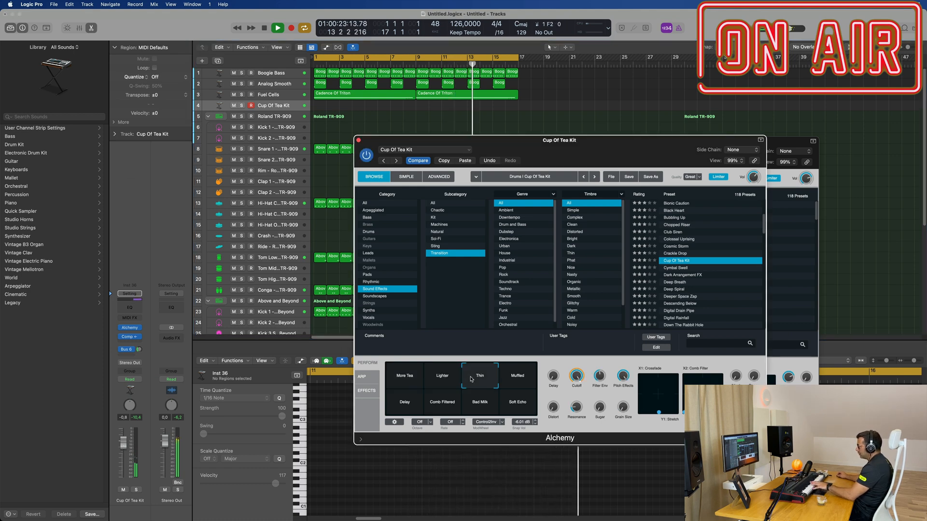
click(532, 378)
click(409, 380)
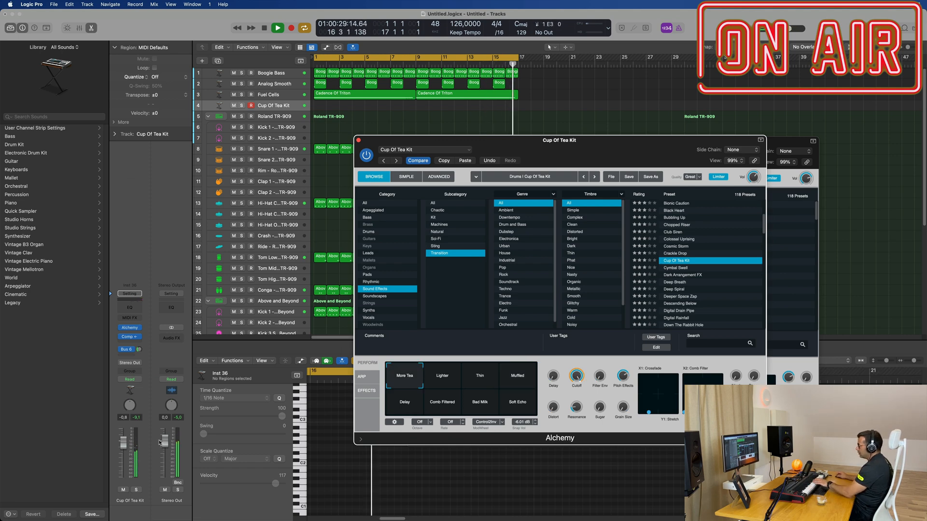
click(86, 422)
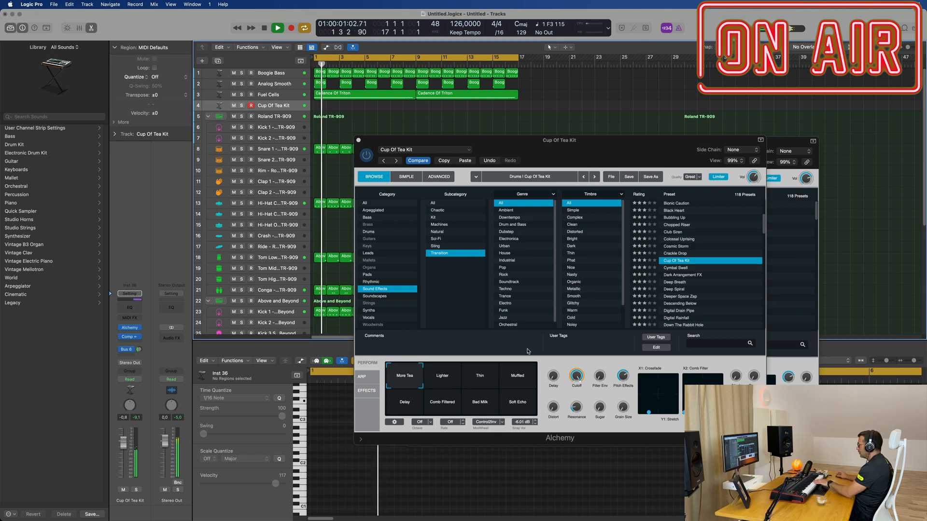
Load the Cymbal Swell preset, lower its track volume and audition the Swirly Swell, Crystalized and Wet Crash variations.
click(679, 268)
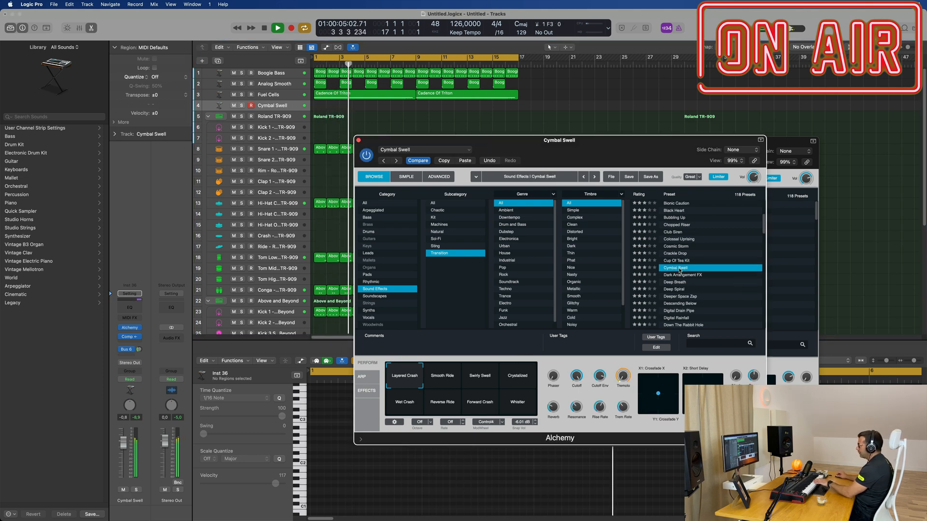
click(125, 460)
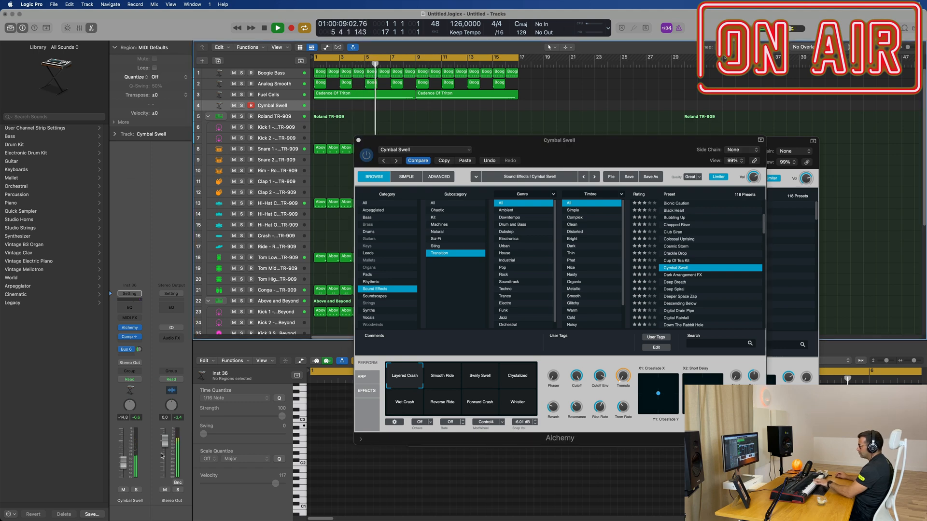
click(479, 380)
click(520, 379)
click(409, 404)
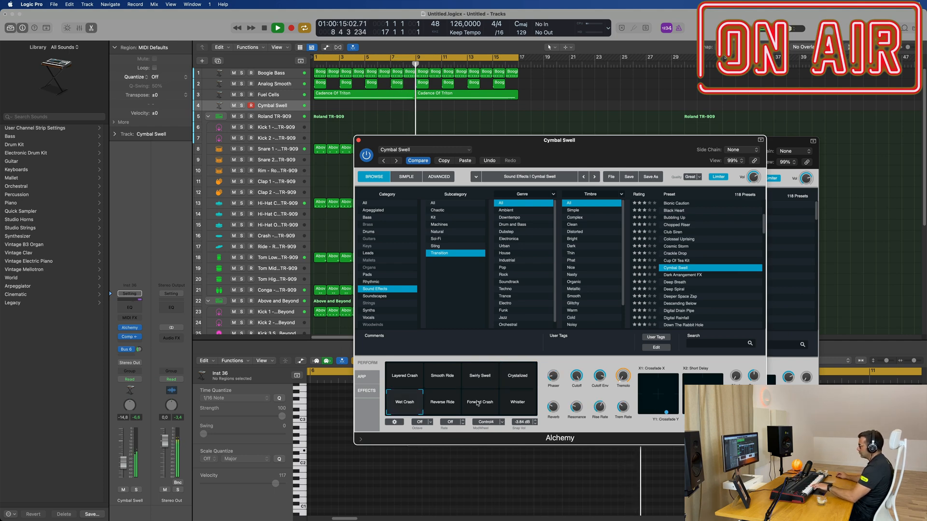
Load the Deep Breath preset, set the track volume to about -4.2 dB and record the part over the loop.
click(674, 283)
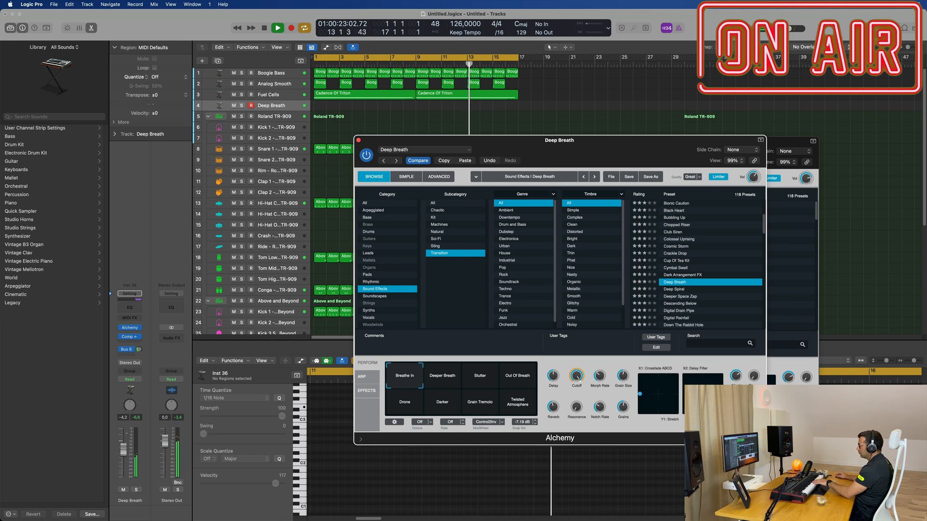
drag(127, 437, 127, 436)
key(r)
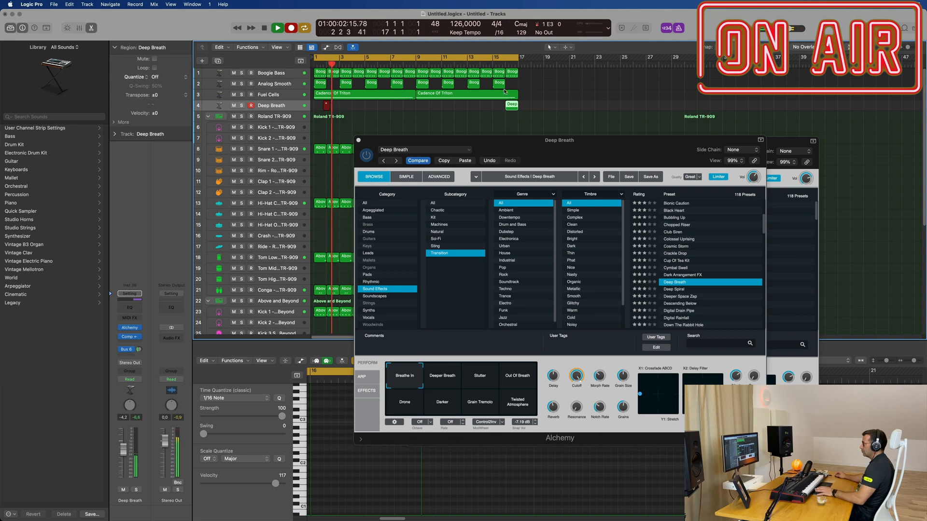
key(space)
Play back the recording, open the first Deep Breath region for note editing and move its Alchemy window aside.
key(space)
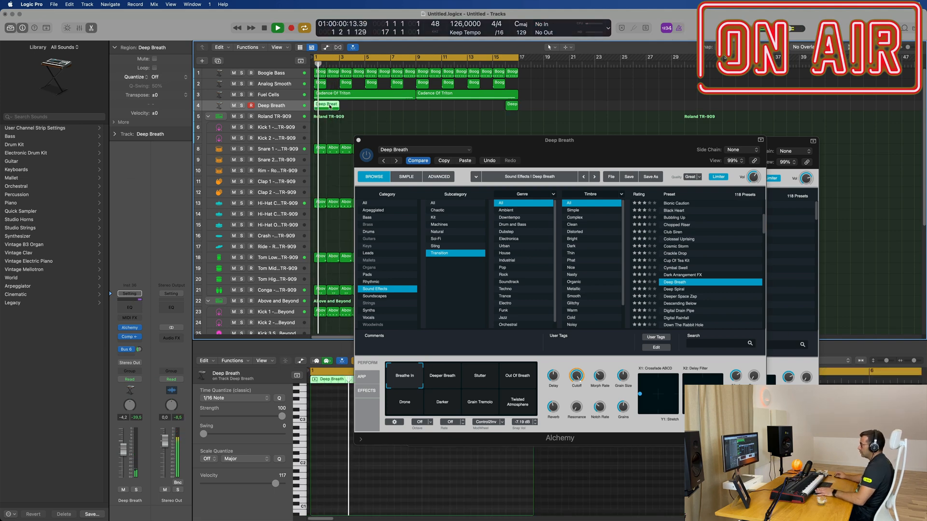
double_click(330, 107)
double_click(330, 107)
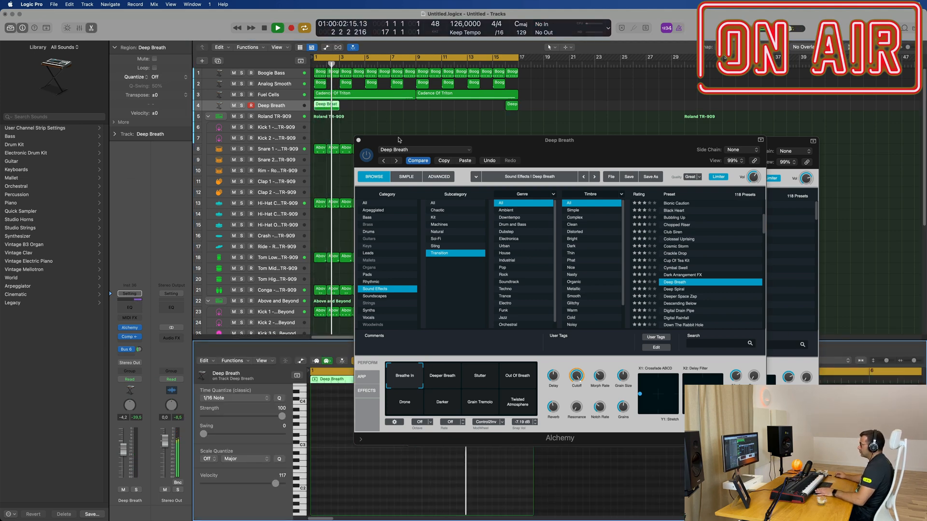
drag(400, 140, 729, 106)
key(space)
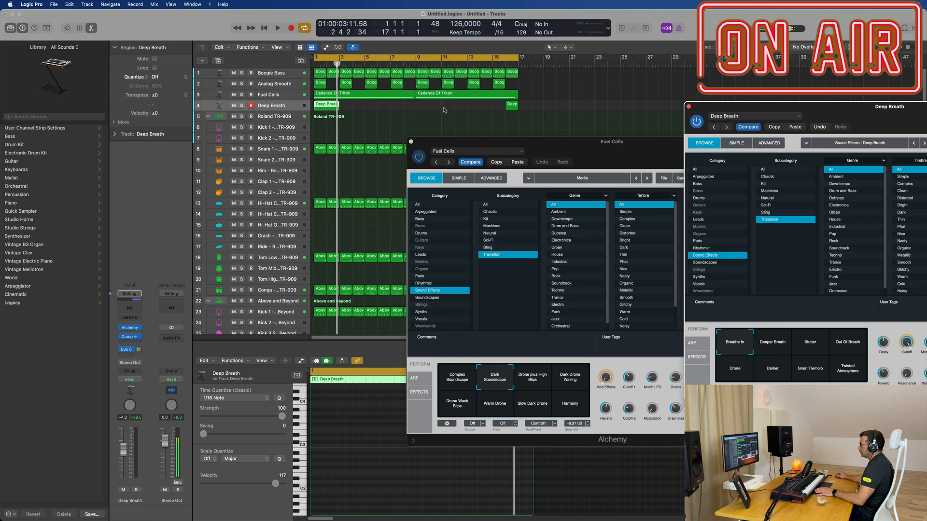
Show the first Deep Breath region in the Piano Roll, move the Fuel Cells plug-in window aside, and start playback.
double_click(330, 107)
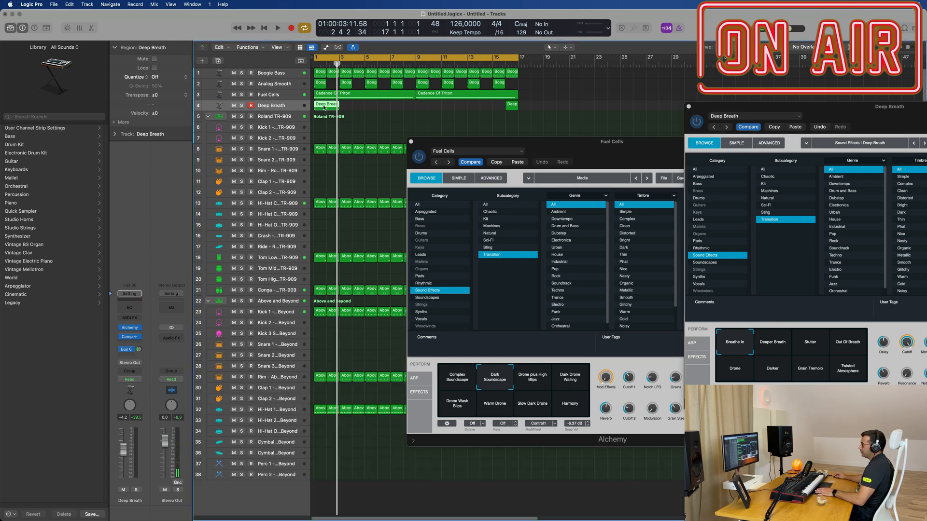
double_click(324, 106)
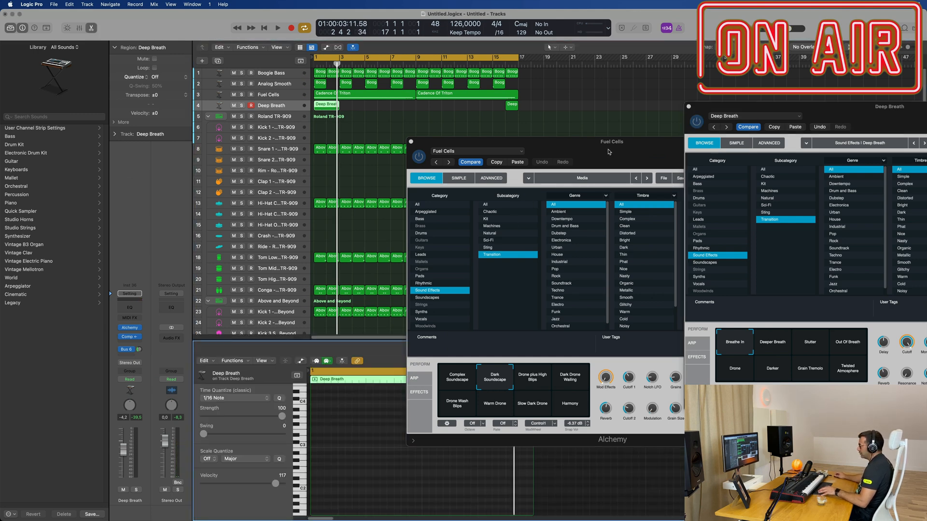
drag(607, 153, 887, 153)
scroll(460, 440, up, 10)
key(space)
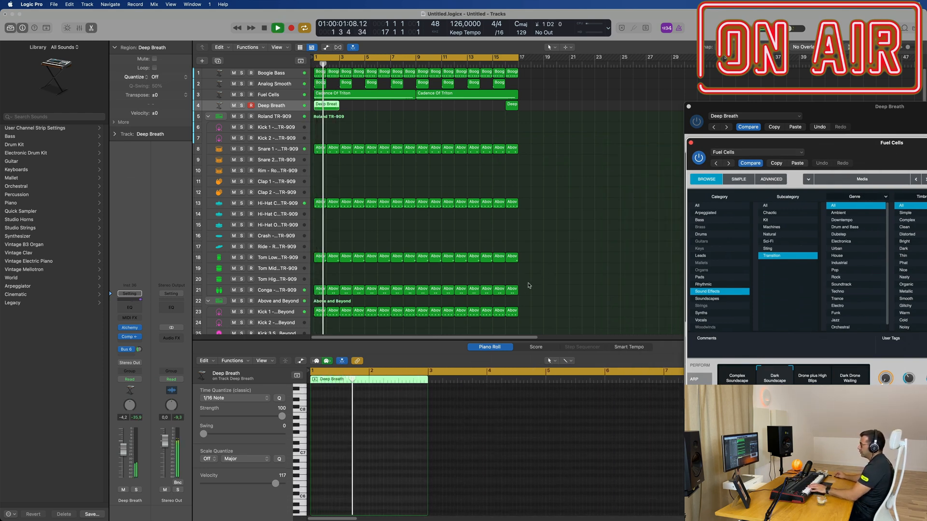
Delete the Deep Breath region at bar 1, move the bar 16 region to bar 1, and replay from the start.
click(512, 104)
drag(356, 110, 332, 105)
key(Delete)
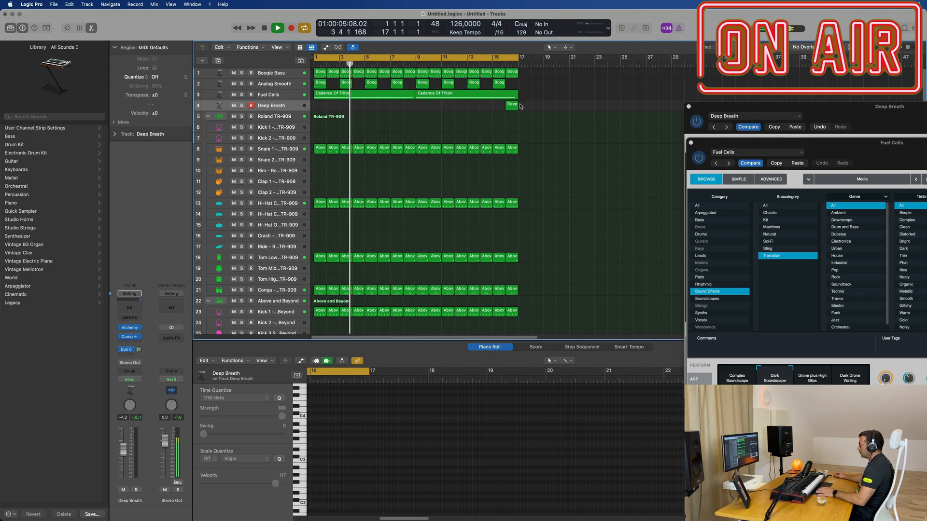
drag(512, 105, 319, 107)
key(Return)
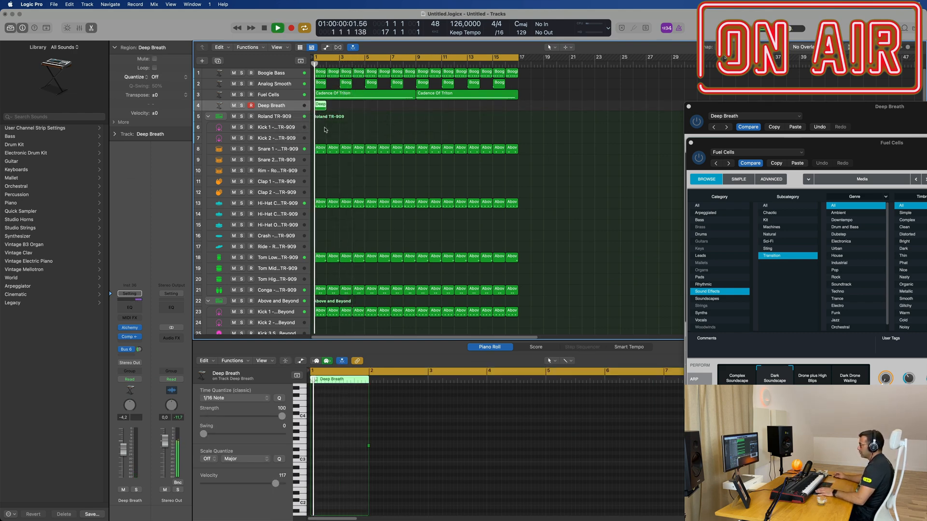
Lengthen the Deep Breath region at bar 1 to two bars and replay from the start.
scroll(368, 383, up, 5)
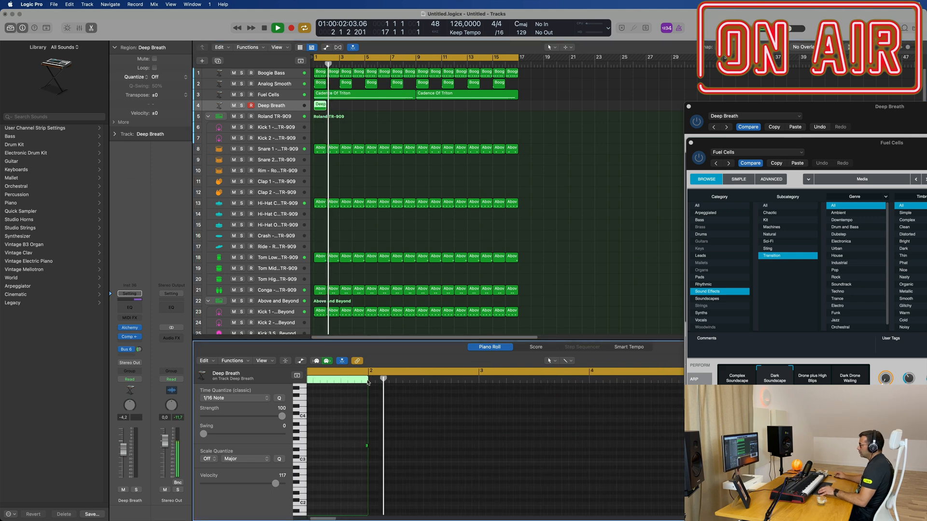
scroll(368, 382, up, 1)
key(Return)
click(330, 108)
click(321, 108)
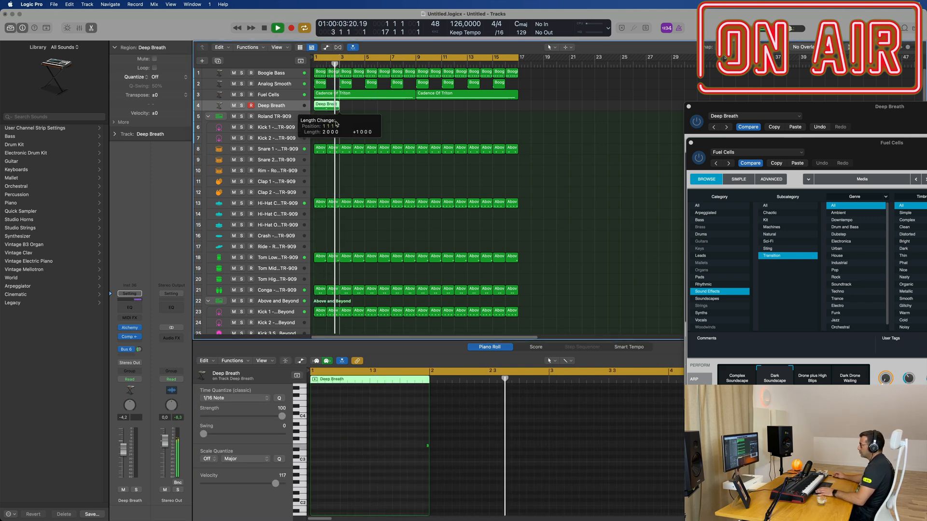
drag(337, 108, 337, 108)
key(Return)
Lengthen the note in the Deep Breath region and align its start with bar 2, replaying from the beginning.
drag(428, 446, 496, 448)
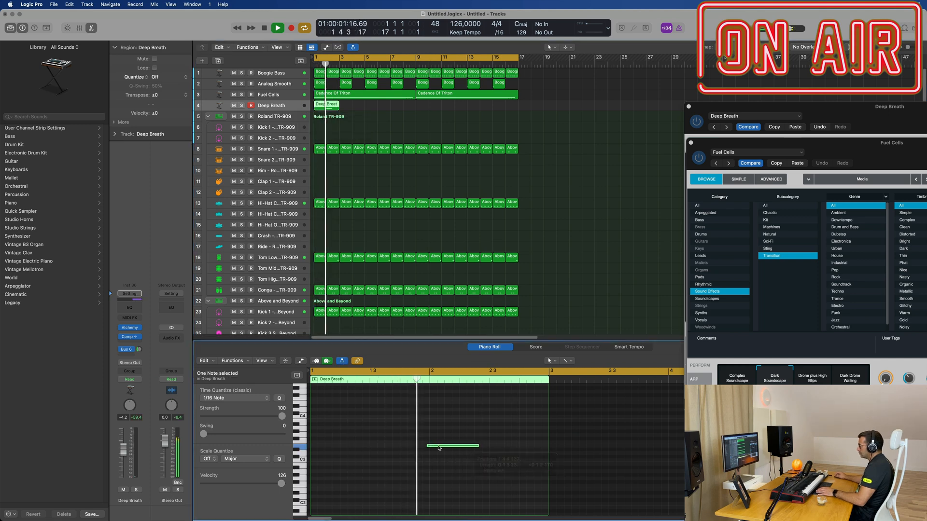
drag(440, 448, 443, 448)
key(Return)
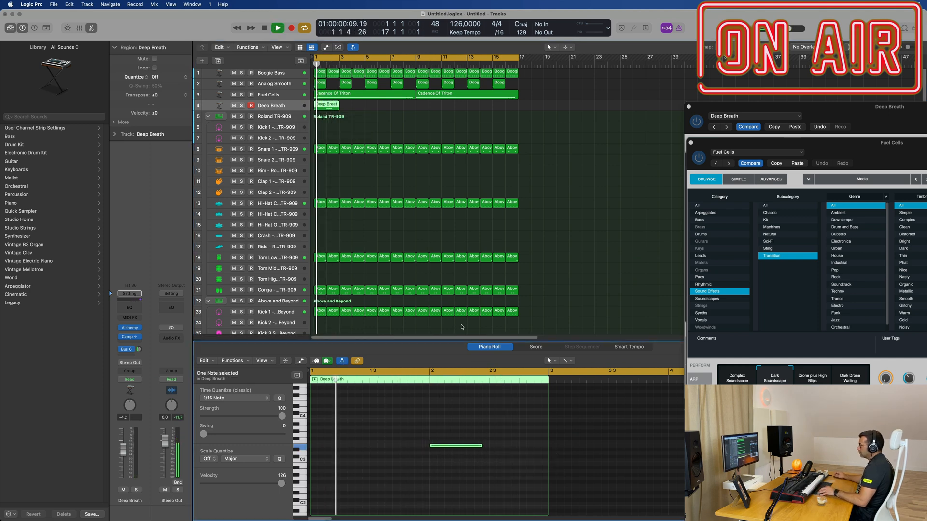
Raise the Deep Breath track's volume to 1.0 dB and increase the output volume in the Fuel Cells Alchemy instrument.
drag(881, 146, 635, 153)
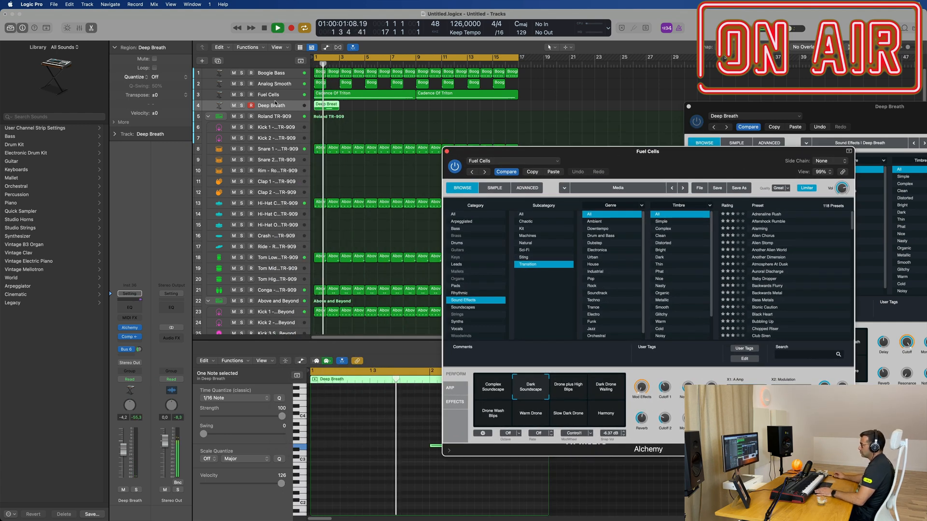
click(118, 458)
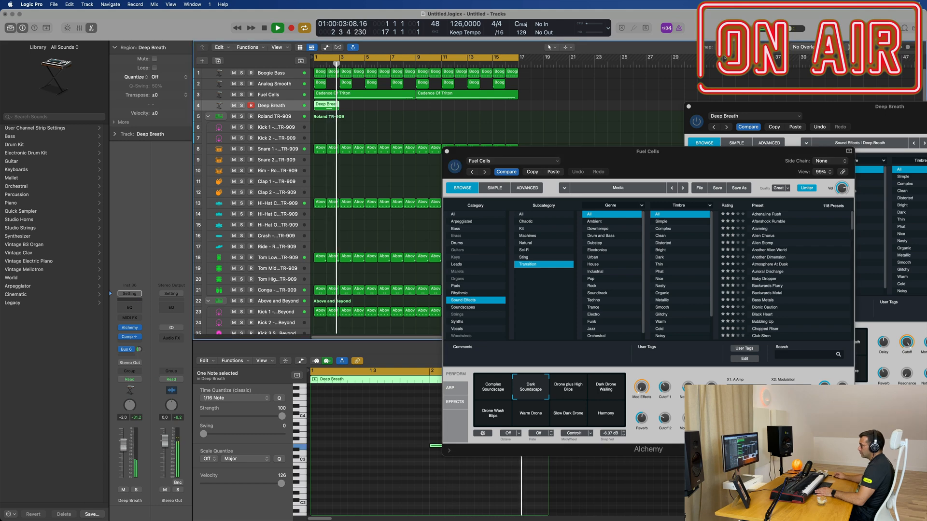
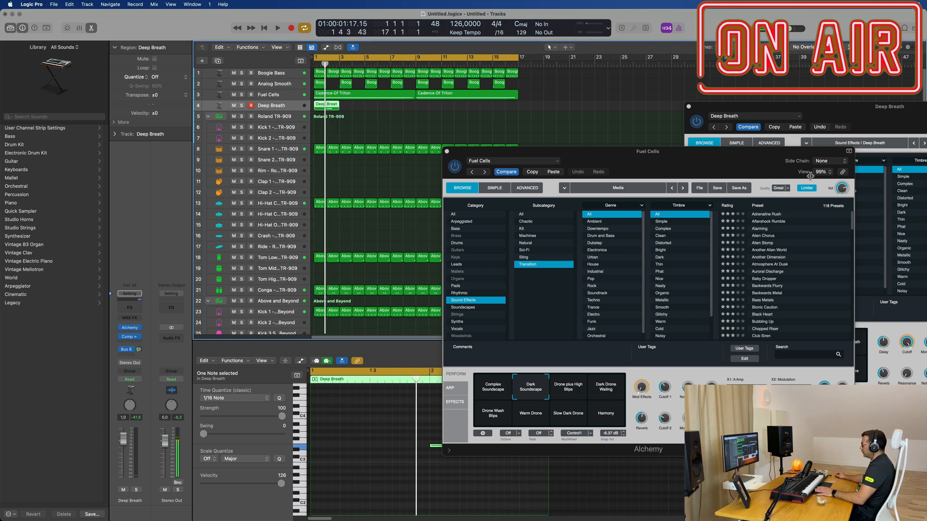
drag(842, 189, 846, 183)
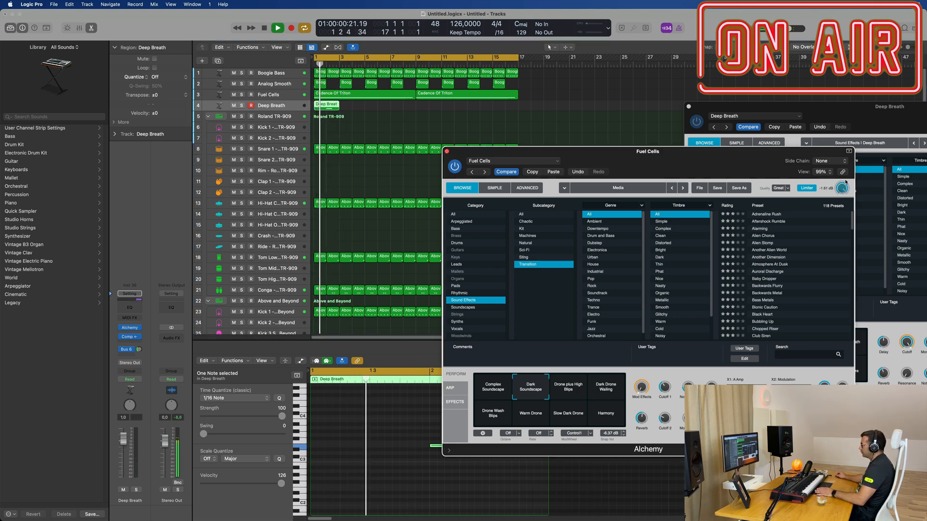
Copy the two-bar Deep Breath region to bars 5, 9 and 13 and listen to the result.
click(332, 110)
key(super+r)
drag(351, 108, 425, 113)
shift+click(319, 107)
key(space)
mouse_move(678, 152)
mouse_down()
mouse_move(559, 189)
mouse_move(624, 139)
mouse_move(725, 125)
mouse_move(665, 155)
mouse_up()
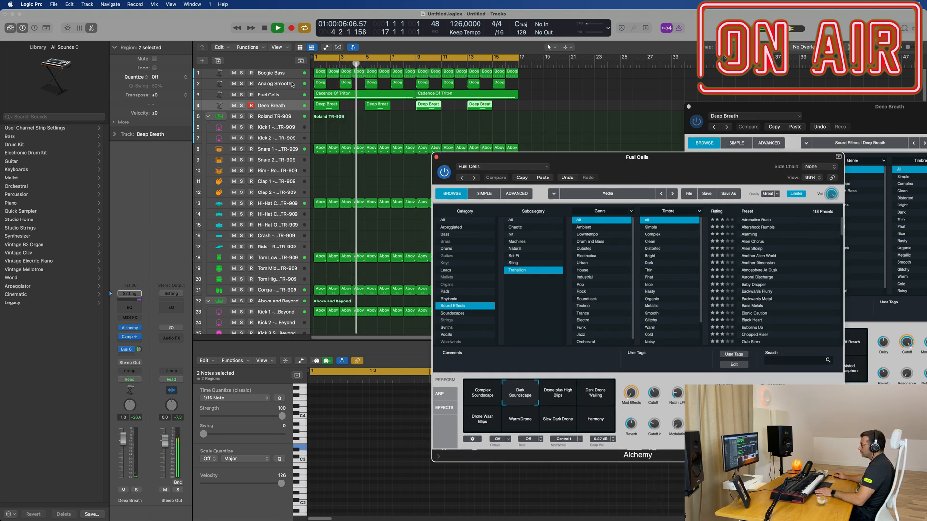
click(389, 126)
mouse_move(733, 167)
mouse_down()
mouse_move(674, 171)
mouse_move(731, 170)
mouse_up()
Duplicate the Deep Breath track with its instrument settings and restart playback.
click(292, 105)
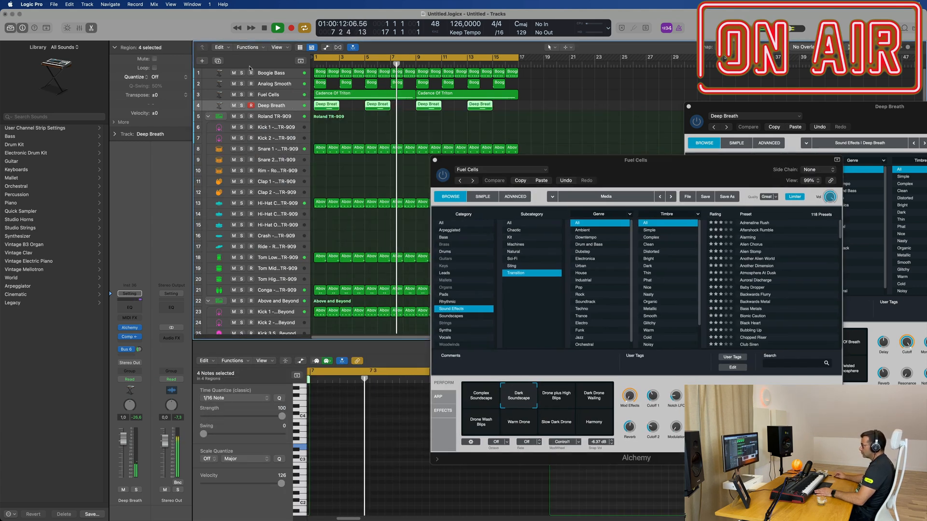
key(super+d)
key(Return)
Copy the Deep Breath region onto the duplicated track at bars 3, 7, 11 and 15.
click(324, 109)
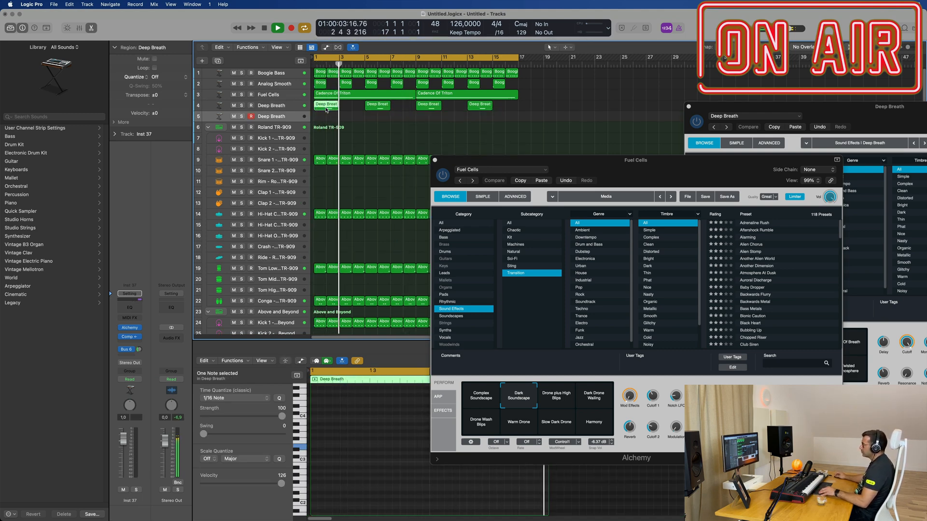
drag(327, 109, 405, 119)
drag(423, 117, 455, 120)
key(Return)
Open the duplicated track's Alchemy instrument and load the Deep Spiral transition preset.
click(279, 117)
key(Return)
click(130, 328)
drag(515, 53, 567, 143)
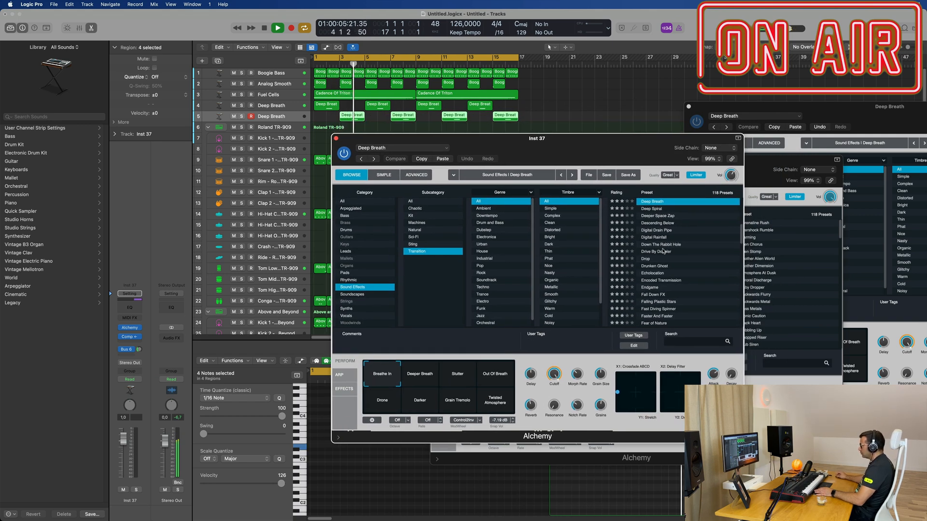
click(659, 209)
mouse_move(573, 159)
mouse_down()
mouse_move(634, 156)
mouse_move(572, 165)
mouse_up()
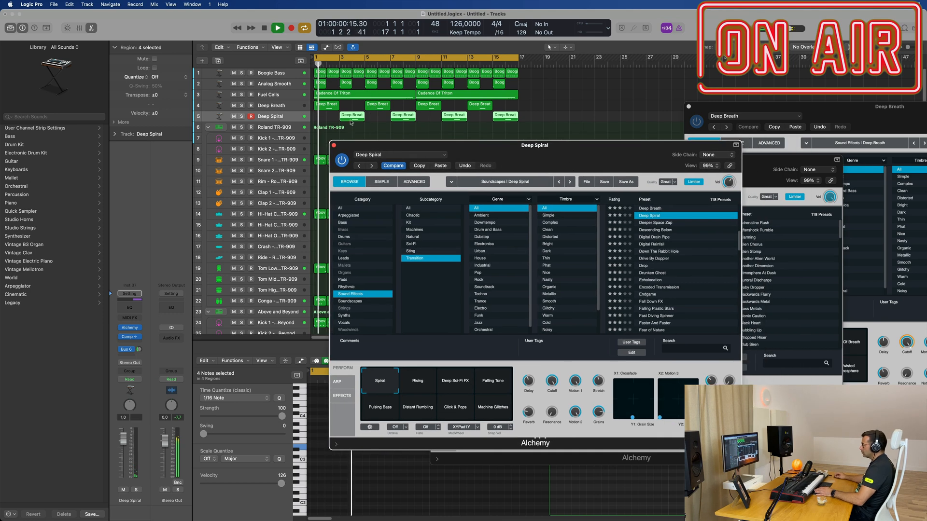
Mute the Fuel Cells track and switch Deep Spiral to its Rising performance variation.
click(234, 95)
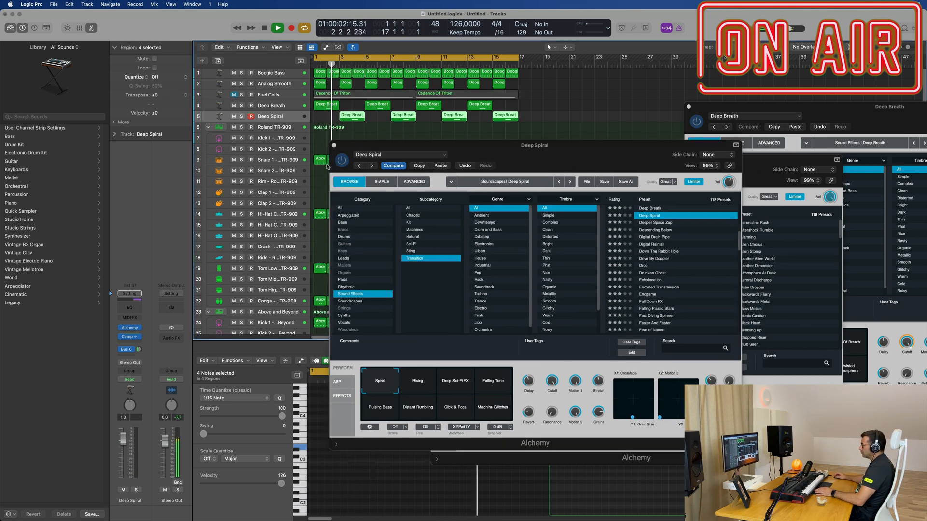
drag(536, 152, 602, 151)
drag(604, 152, 551, 146)
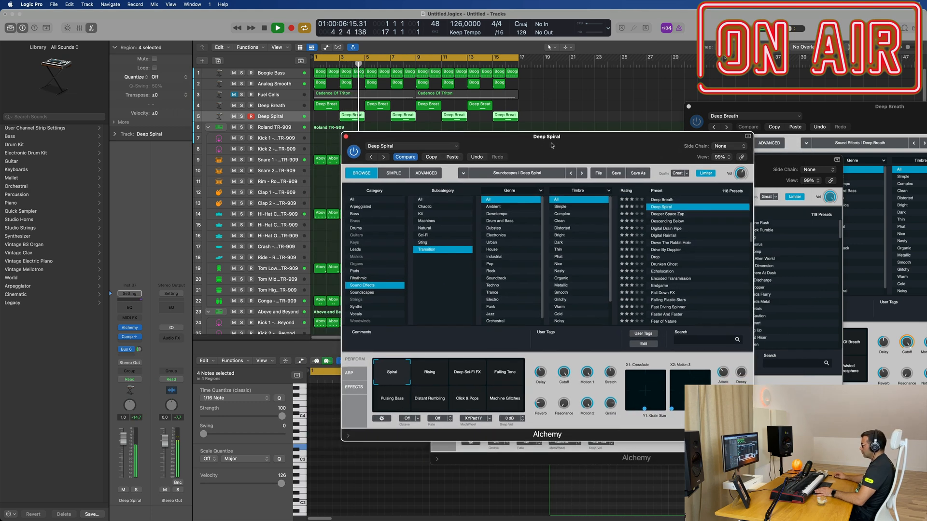
click(430, 370)
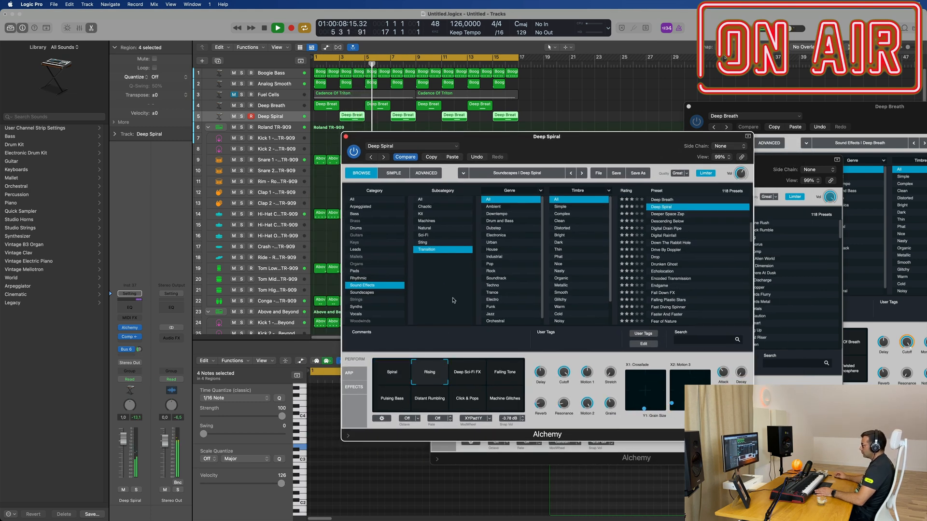
drag(557, 146, 528, 146)
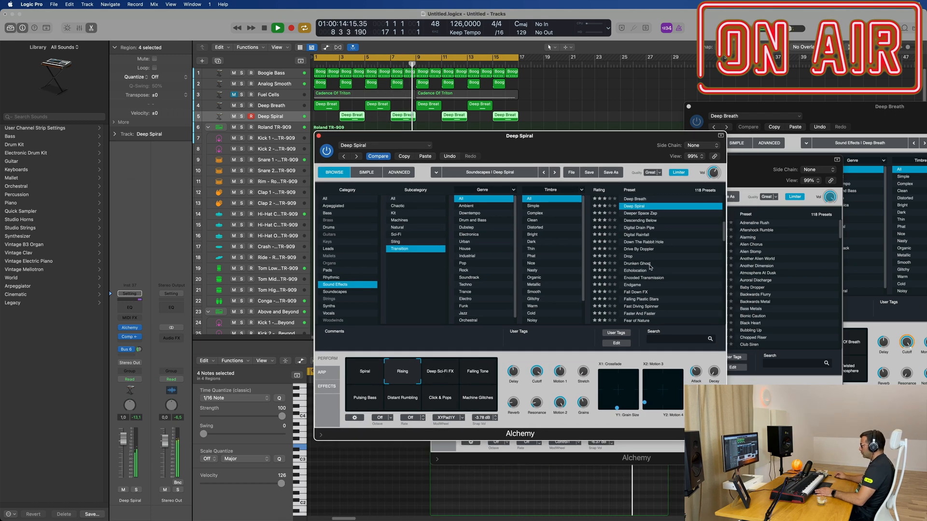
Audition the Drop preset on the duplicated track and lower that track's volume to about -2.8 dB.
click(629, 256)
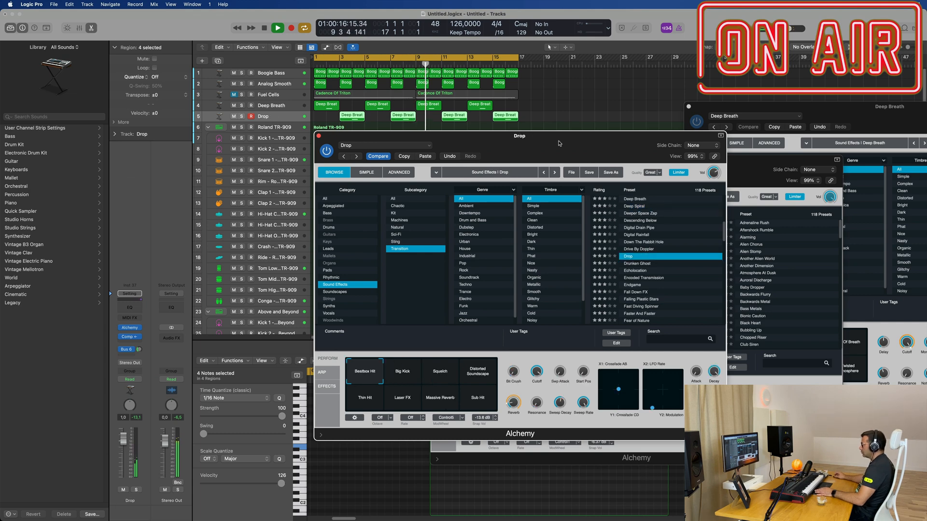
mouse_move(568, 142)
mouse_down()
mouse_move(563, 155)
mouse_move(594, 135)
mouse_move(559, 146)
mouse_up()
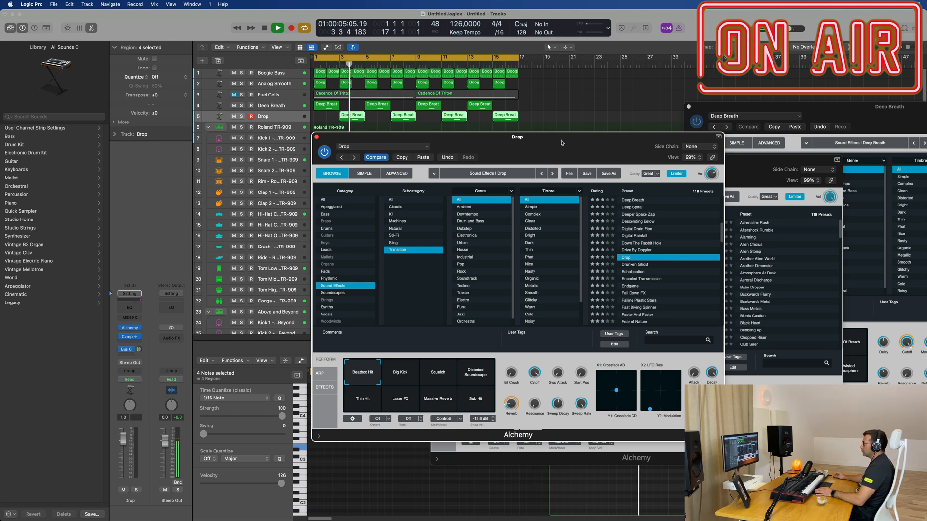
drag(561, 143, 568, 144)
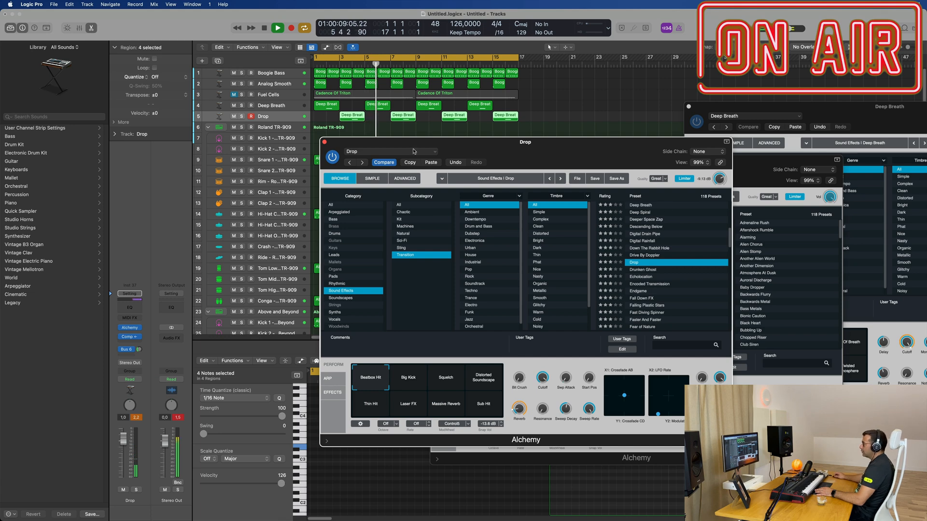
drag(124, 439, 124, 447)
Load the Drunken Ghost preset on the duplicated track and listen to it from the start.
click(637, 269)
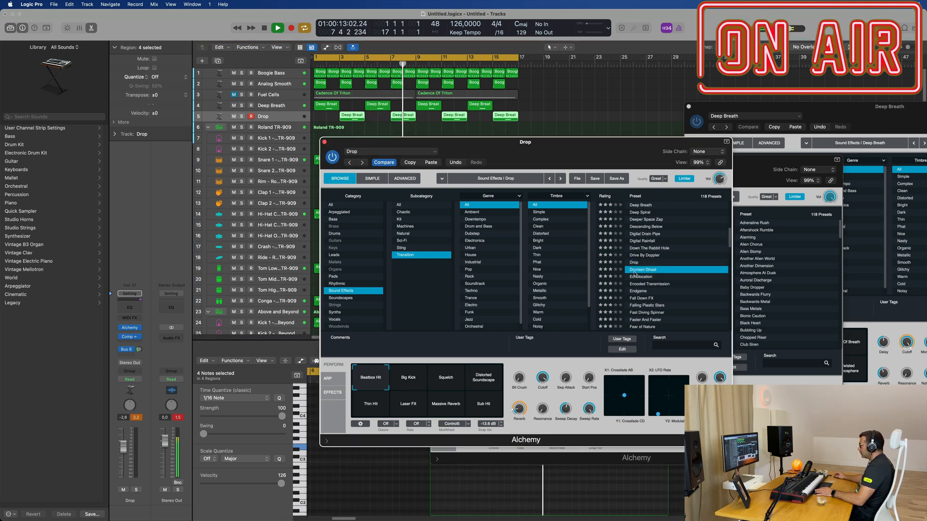
drag(606, 152, 587, 156)
key(Return)
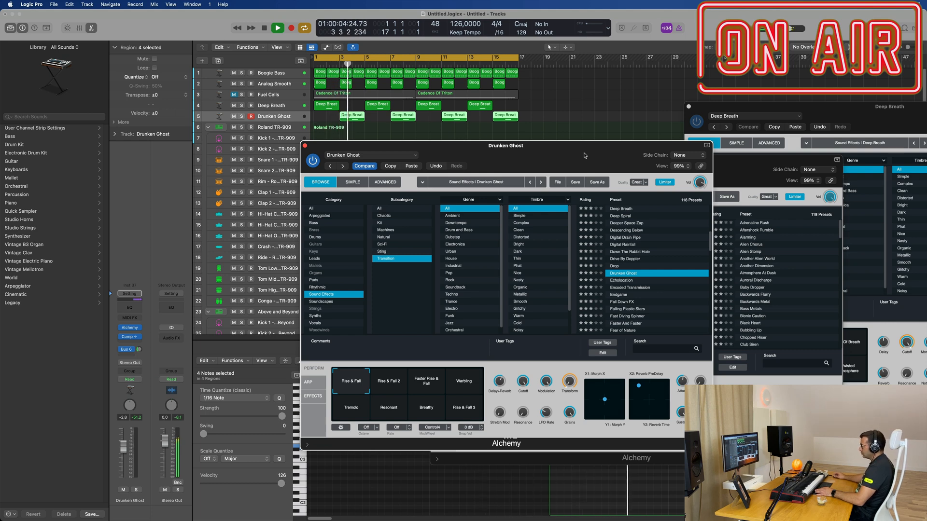
mouse_move(583, 155)
mouse_down()
mouse_move(603, 151)
mouse_move(558, 161)
mouse_move(570, 149)
mouse_up()
Audition the Falling Plastic Stars and Fire Ball presets on the duplicated track.
scroll(624, 299, down, 2)
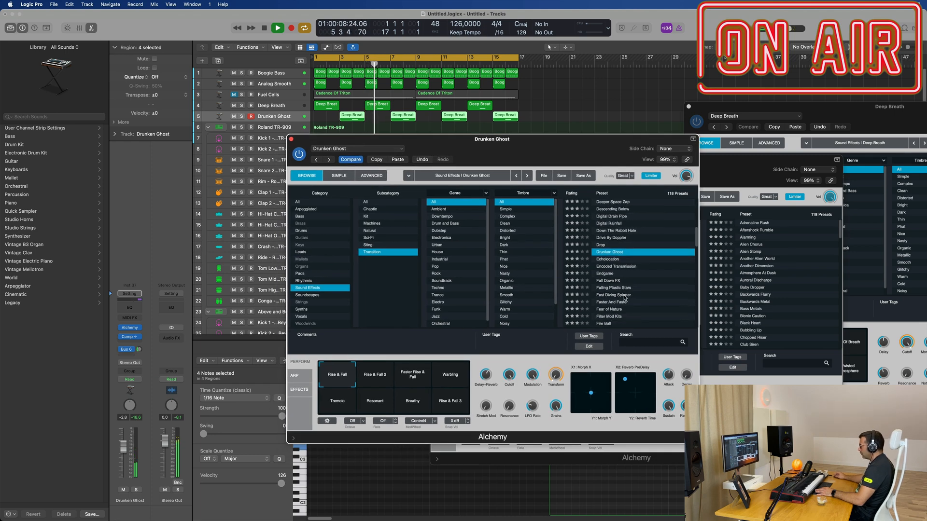
click(615, 287)
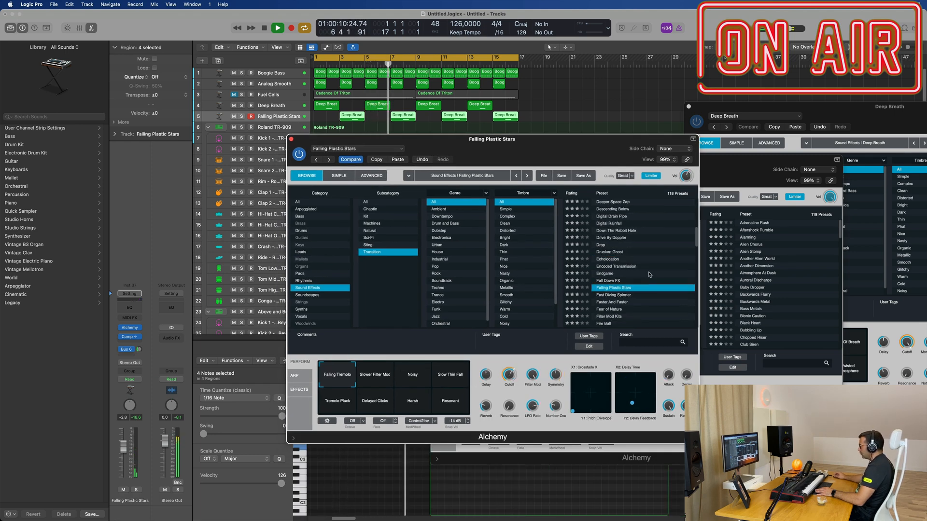
drag(600, 159, 613, 143)
scroll(627, 269, down, 3)
click(627, 256)
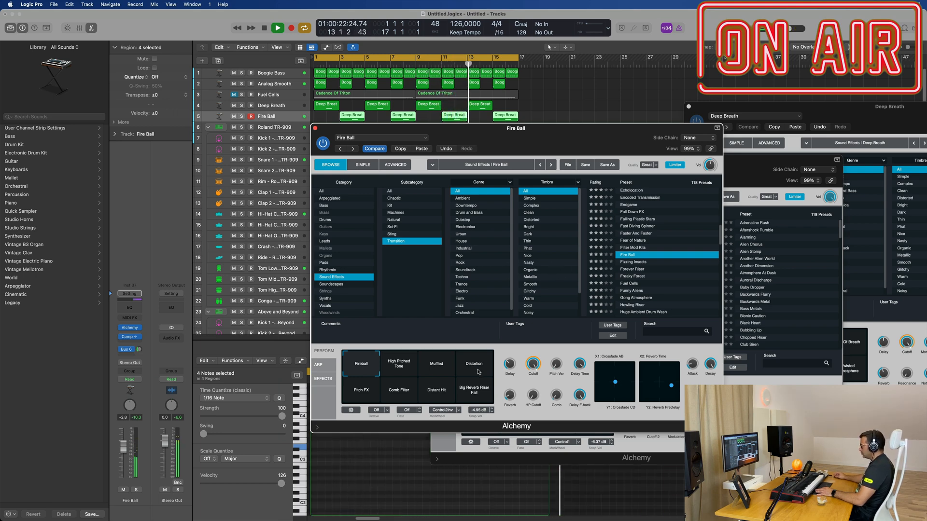
Audition the Funny Aliens and Light Speed presets, ending with Mega Oscillations loaded on the duplicated track.
scroll(642, 282, down, 1)
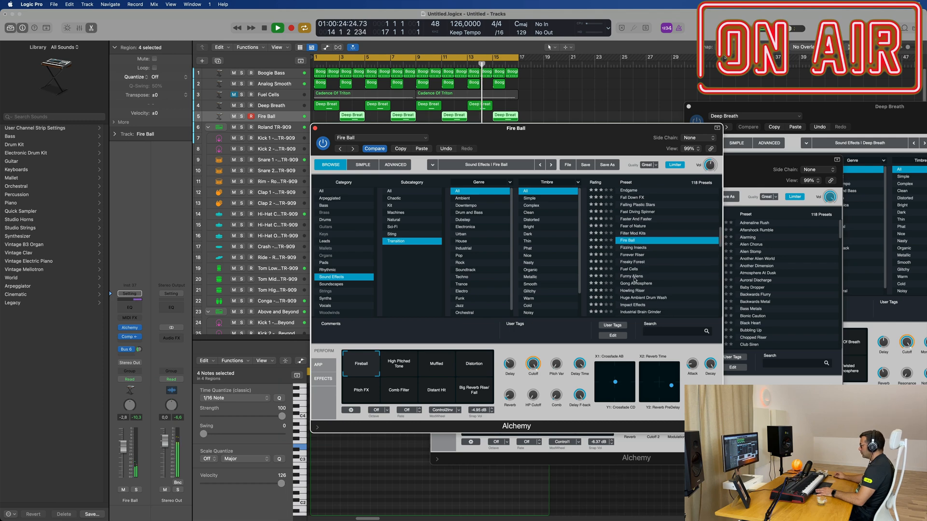
click(636, 276)
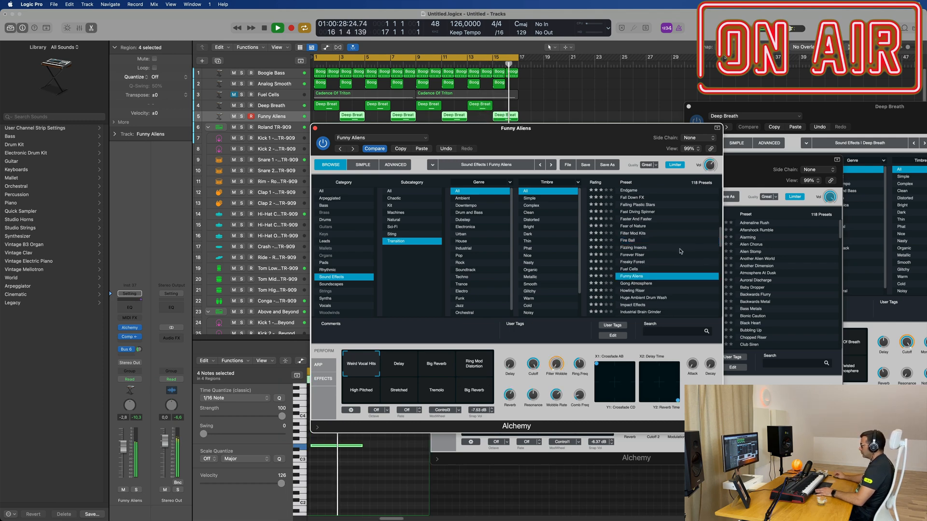
scroll(673, 241, down, 6)
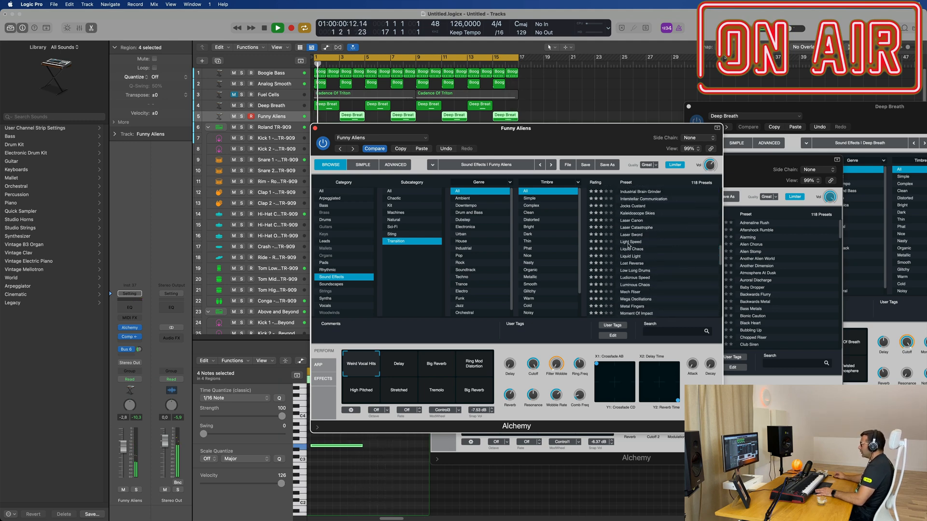
click(629, 241)
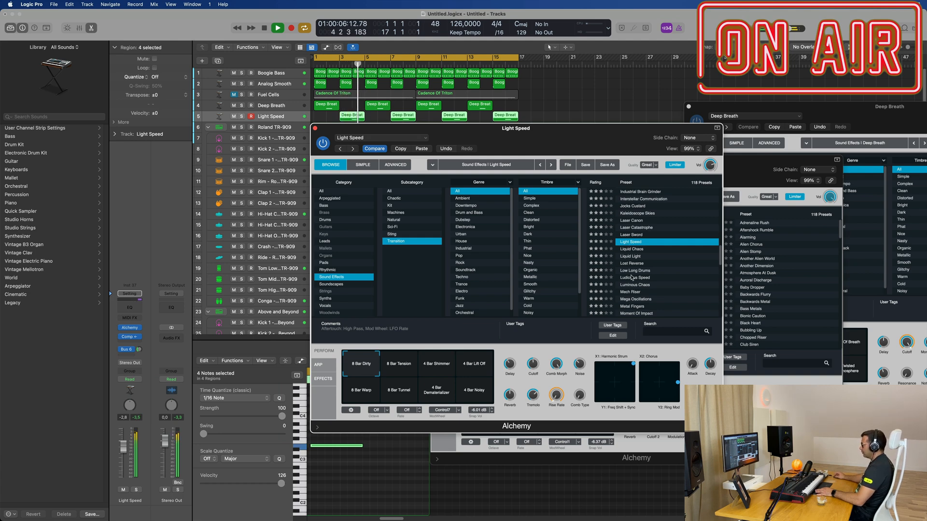
scroll(638, 290, down, 1)
click(634, 278)
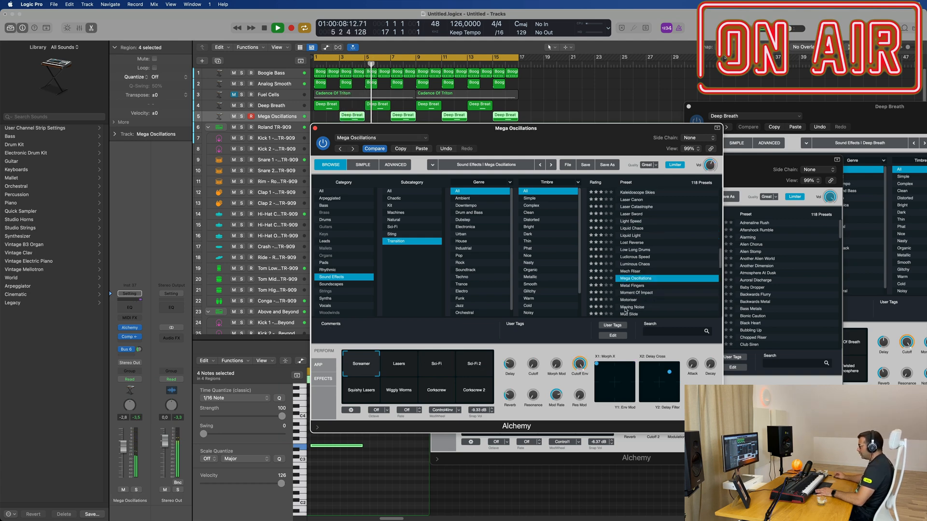
Lower the duplicated track's volume to about -7.6 dB and audition the Motoriser preset with its Dirty Drop variation.
drag(123, 449, 123, 457)
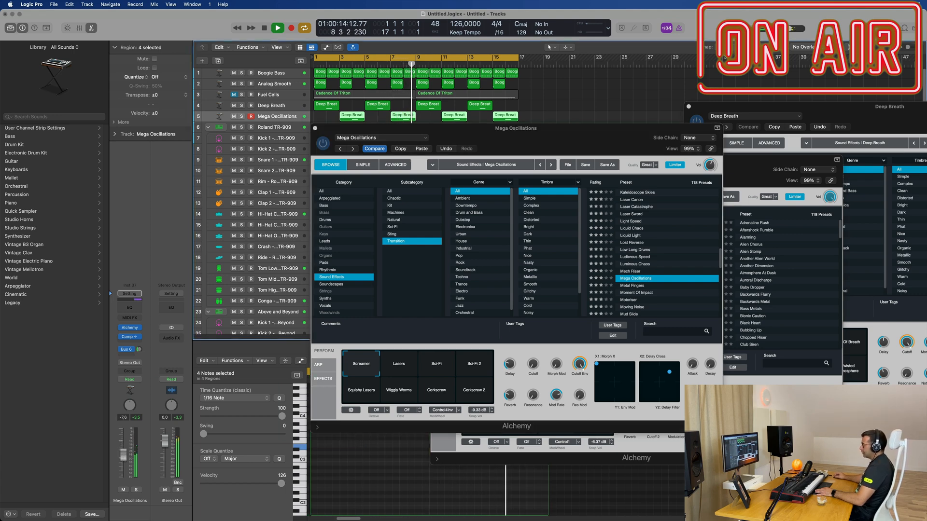
scroll(652, 254, down, 3)
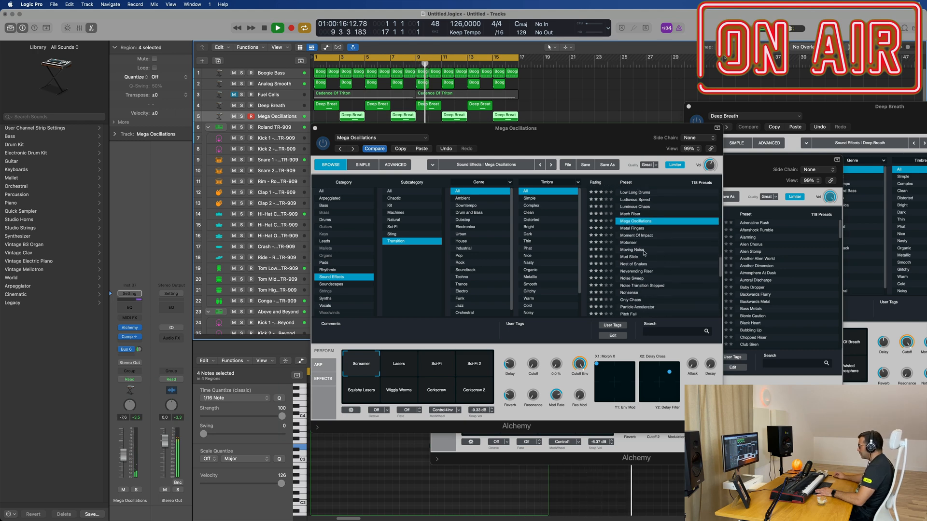
click(624, 244)
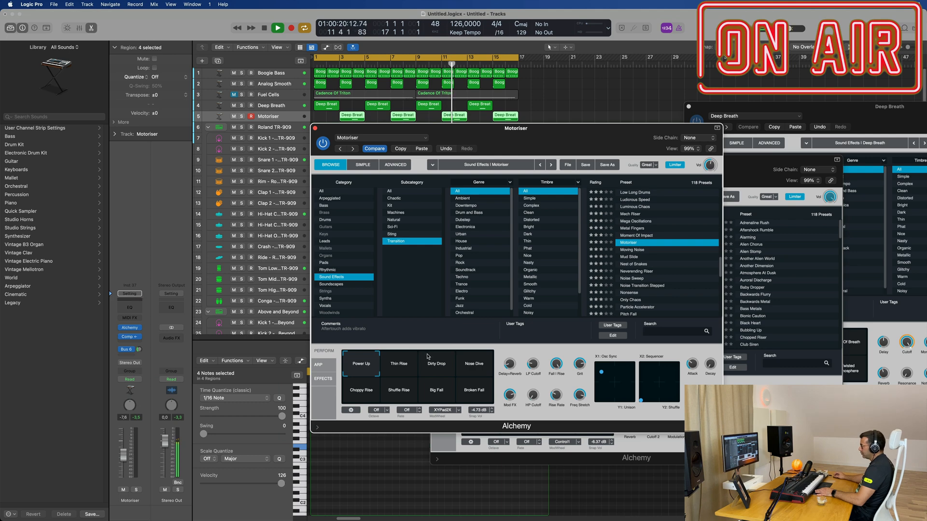
click(436, 364)
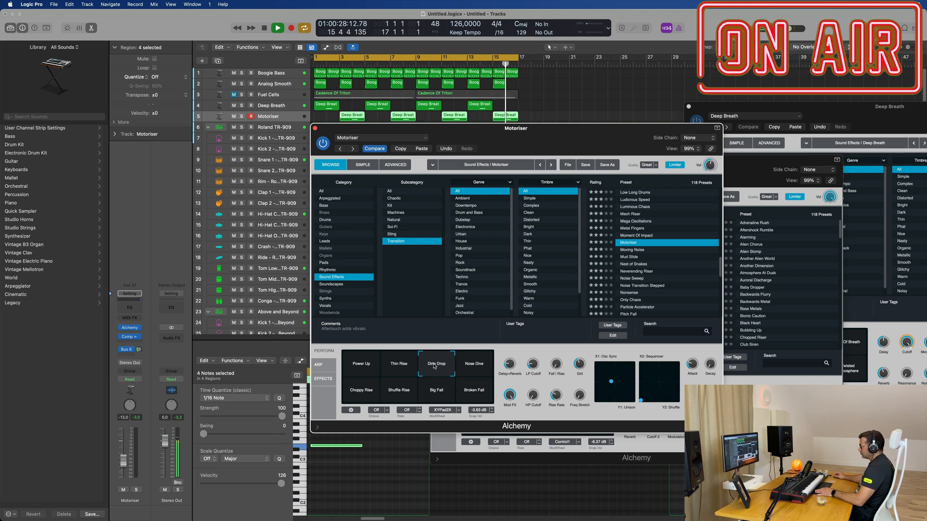
Load the Nonsense preset on the duplicated track, try its Chaotic 2 variation, and raise the track's volume to about -7.6 dB.
scroll(643, 281, down, 5)
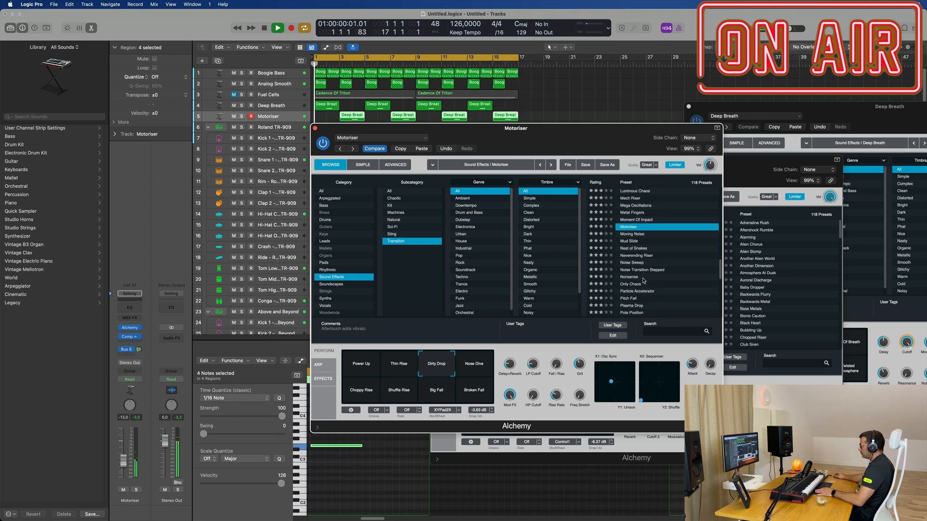
click(630, 255)
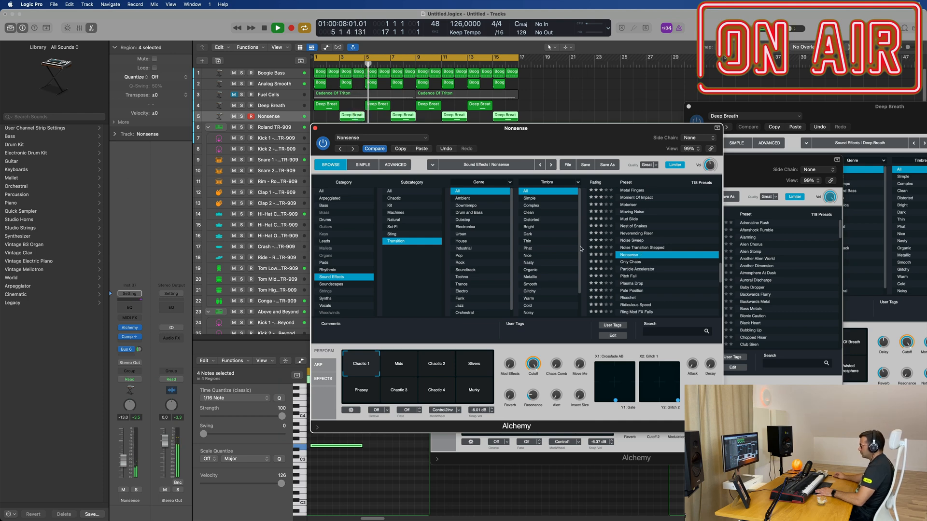
click(431, 368)
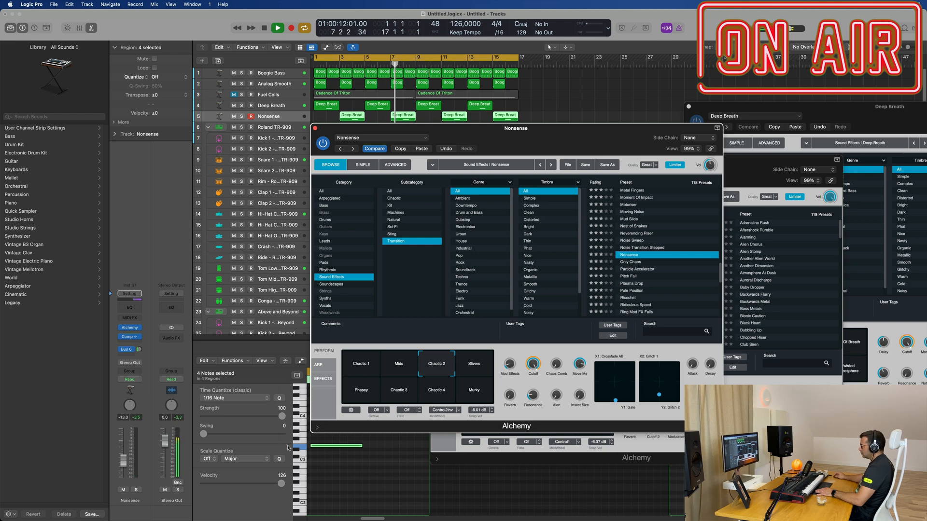
drag(124, 468, 124, 456)
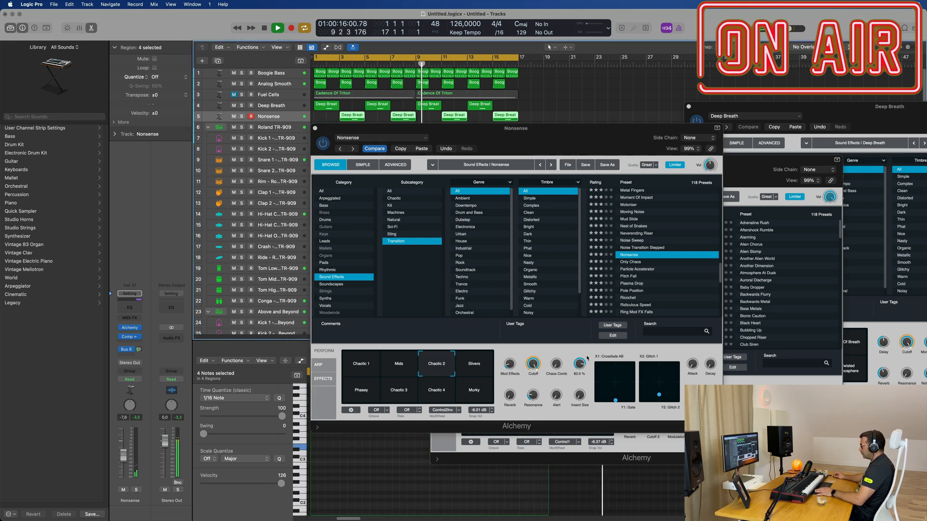
Audition the Slivers and Phasey variations of Nonsense and settle on Chaotic 1.
click(479, 369)
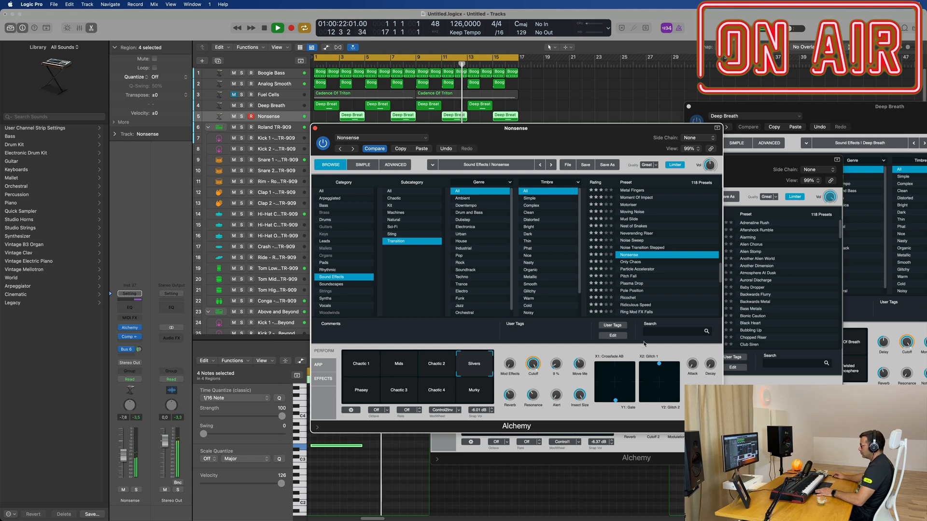
click(352, 393)
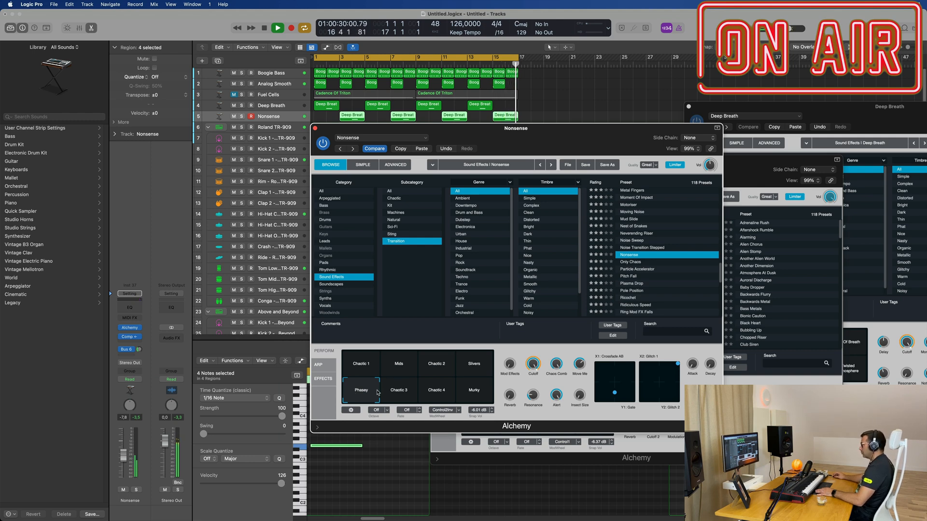
click(364, 365)
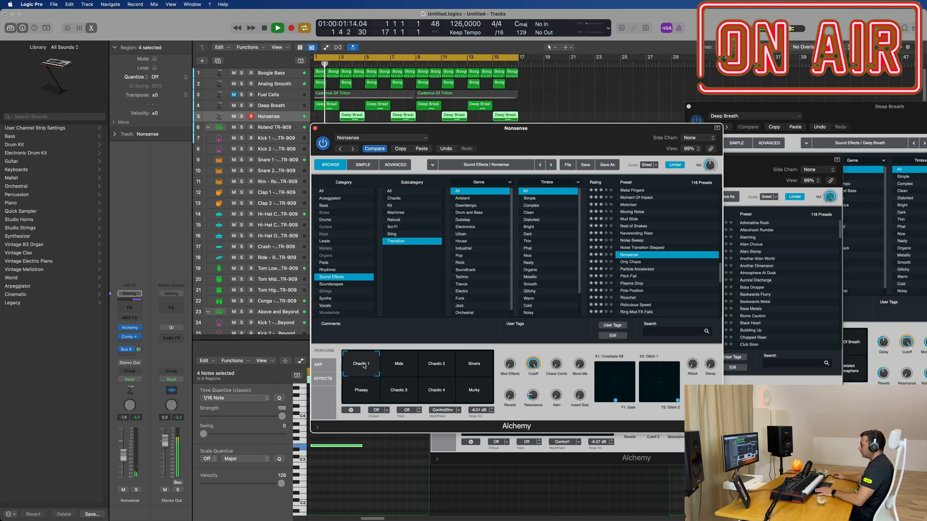
Close the open Nonsense, Fuel Cells and Deep Breath plug-in windows to uncover the arrangement.
drag(557, 142, 579, 142)
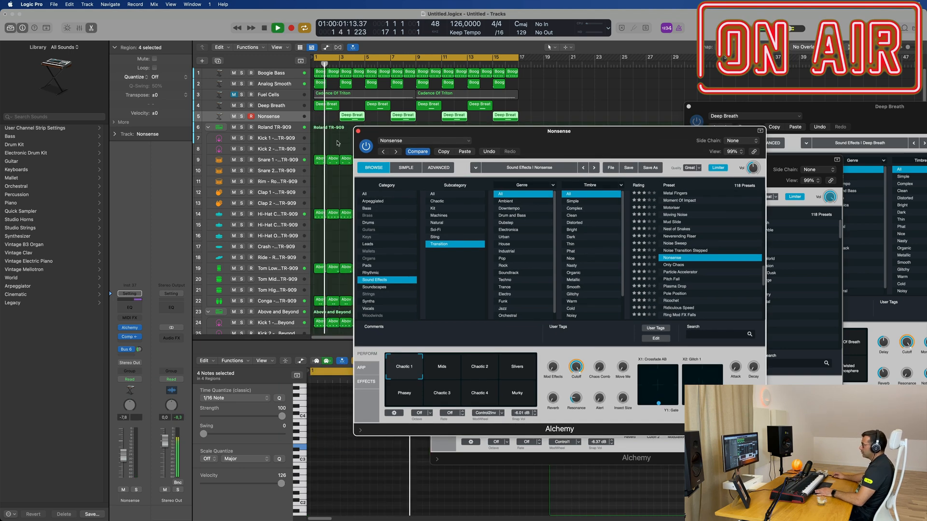
click(336, 128)
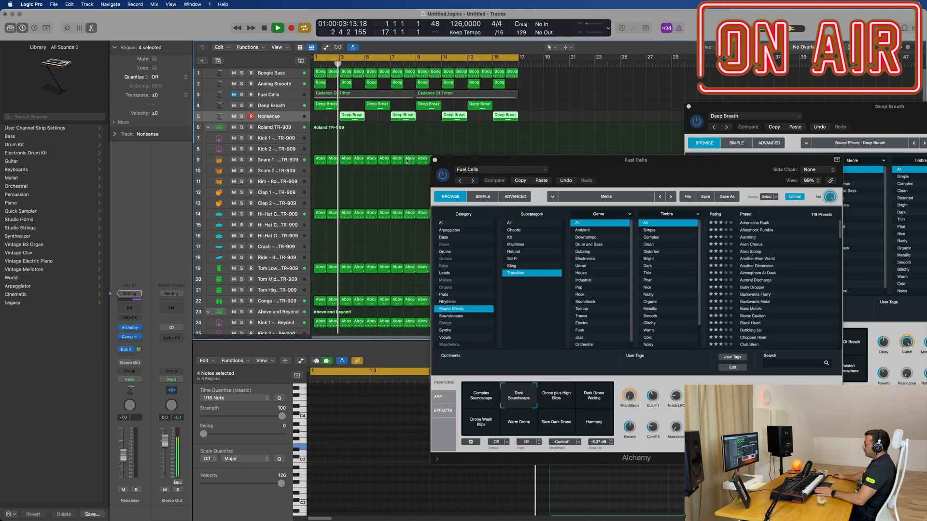
drag(434, 162, 435, 161)
click(435, 162)
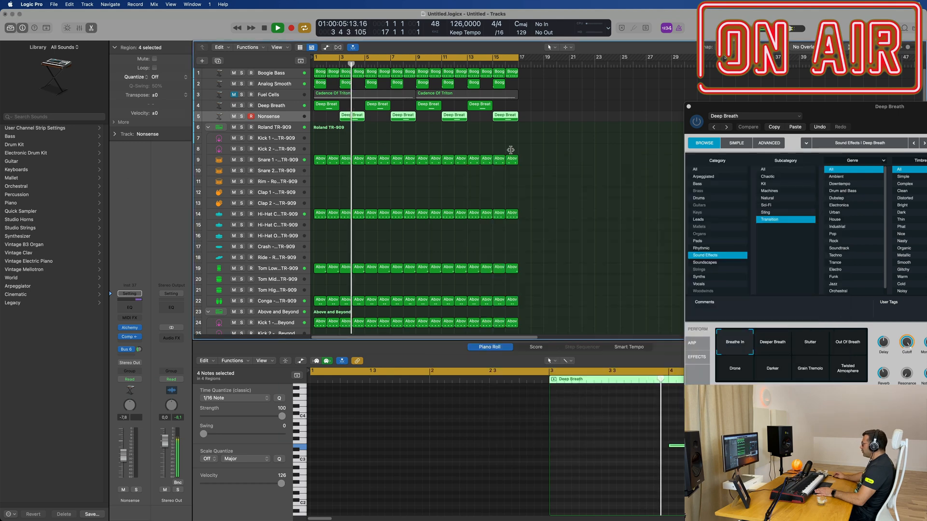
drag(688, 109, 452, 131)
click(452, 129)
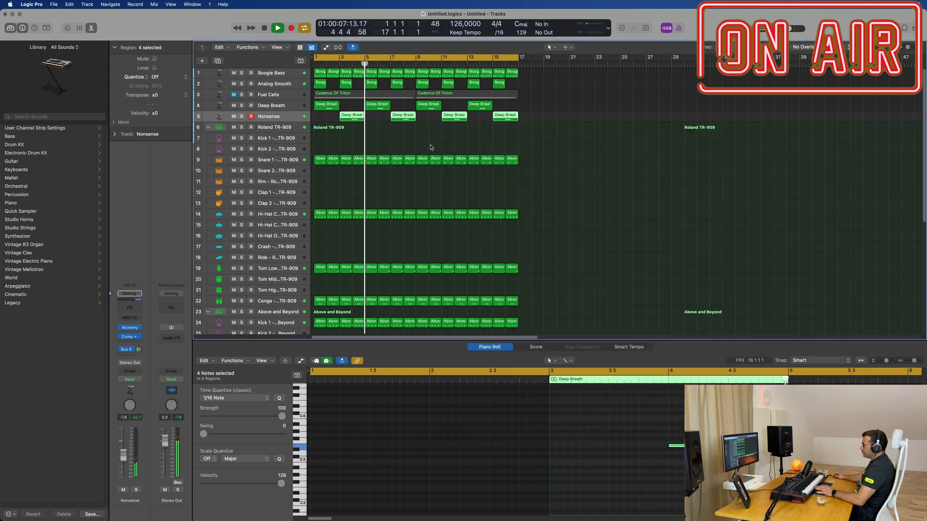
Unmute the Fuel Cells track, restart the loop, and add a Channel EQ that cuts the track's low frequencies.
key(Return)
click(288, 95)
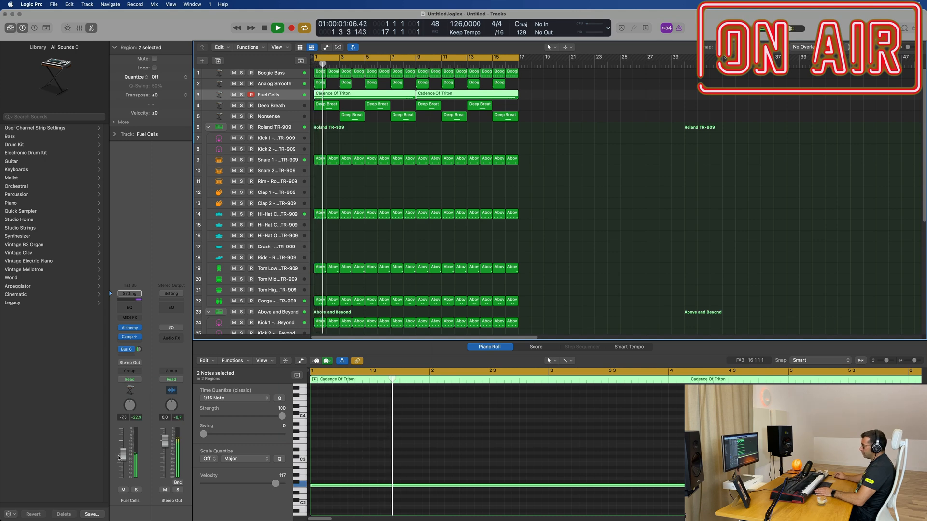
click(130, 307)
click(330, 143)
drag(349, 195, 558, 194)
key(super+w)
Lower the Fuel Cells track's volume to about -15 dB and the Nonsense track's volume to about -10.6 dB.
drag(123, 460, 123, 468)
key(space)
key(space)
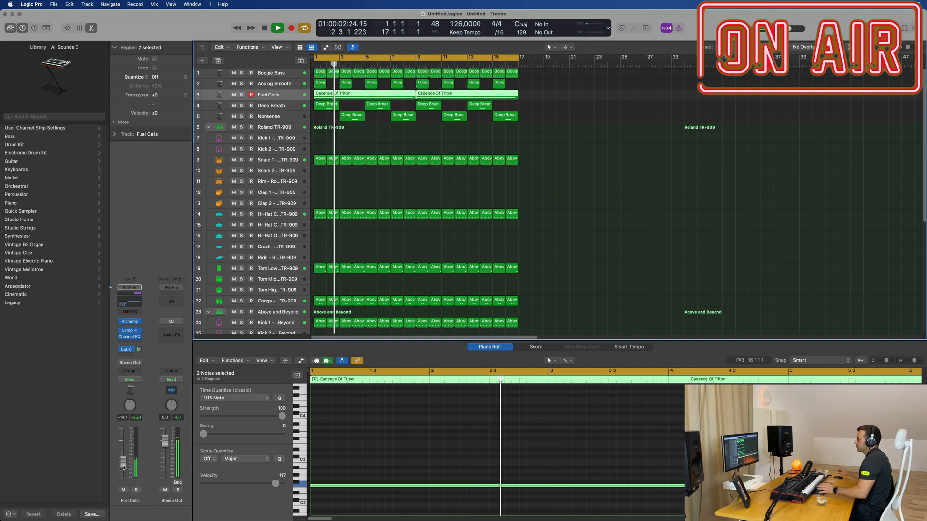
drag(124, 464, 123, 467)
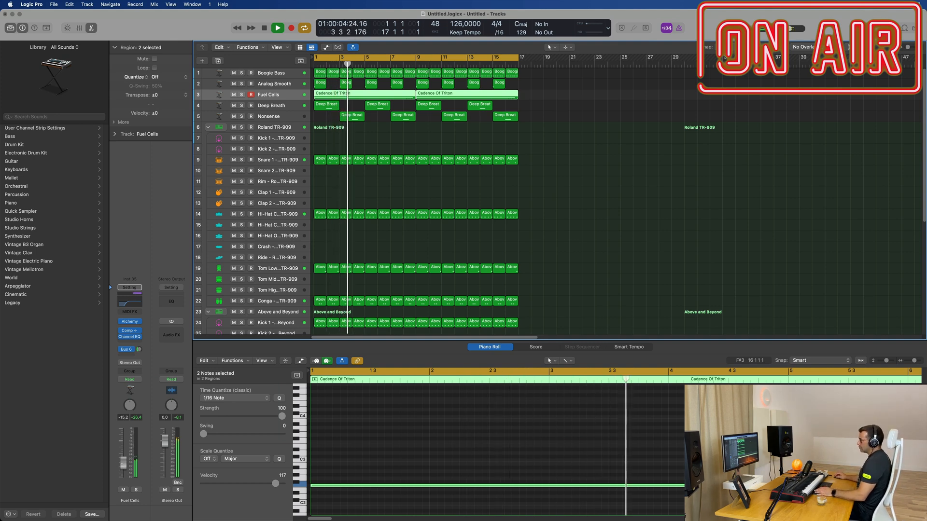
click(288, 117)
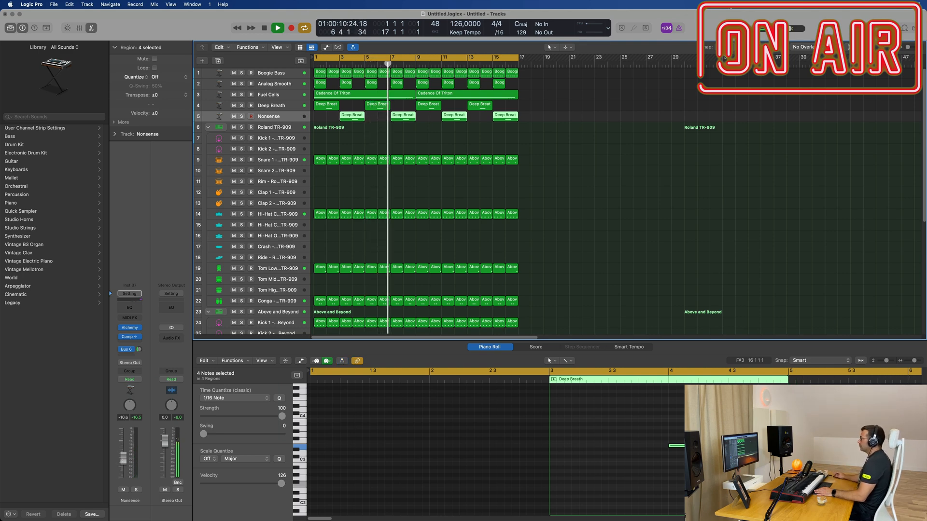
click(610, 141)
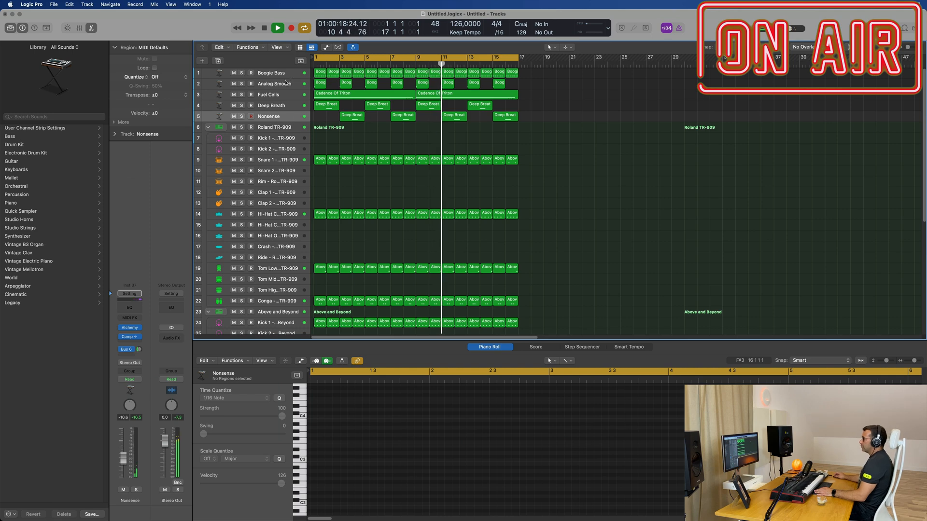
Duplicate the Boogie Bass track and browse the Keys category in the duplicate's Alchemy instrument.
click(229, 69)
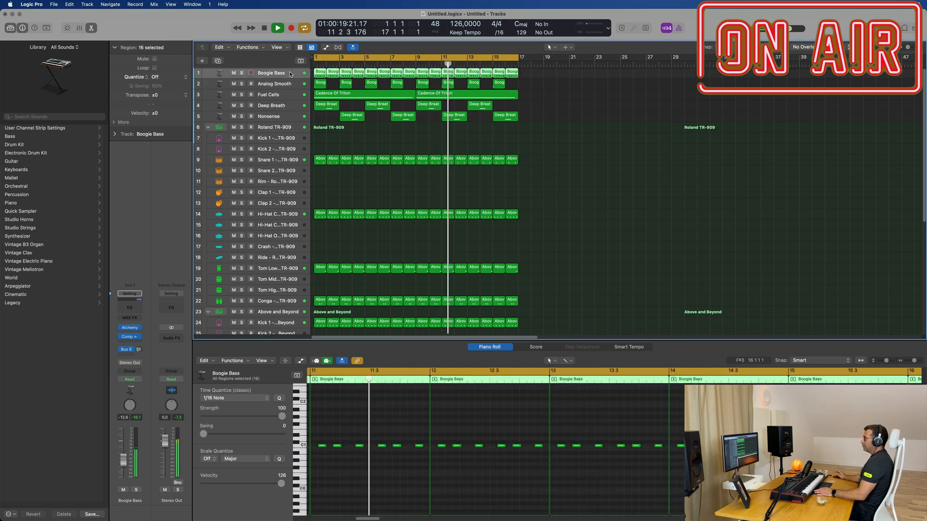
click(218, 60)
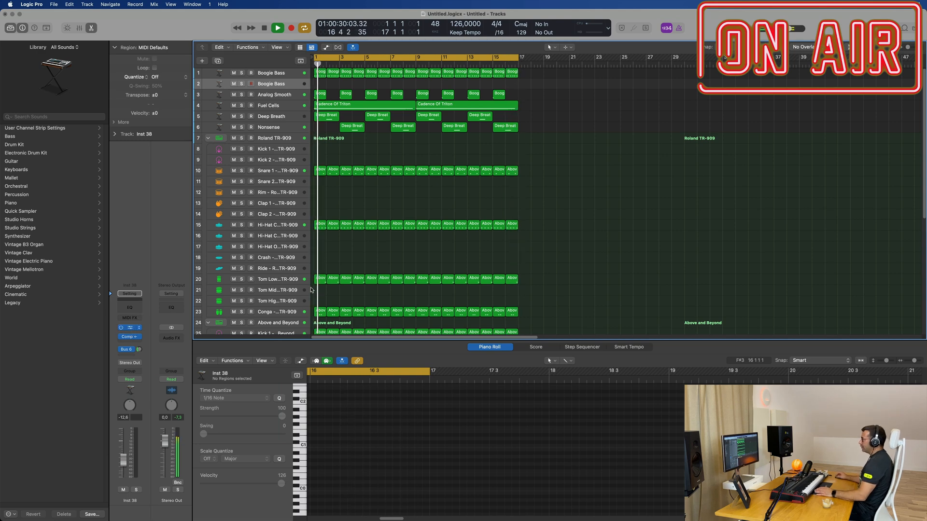
click(130, 329)
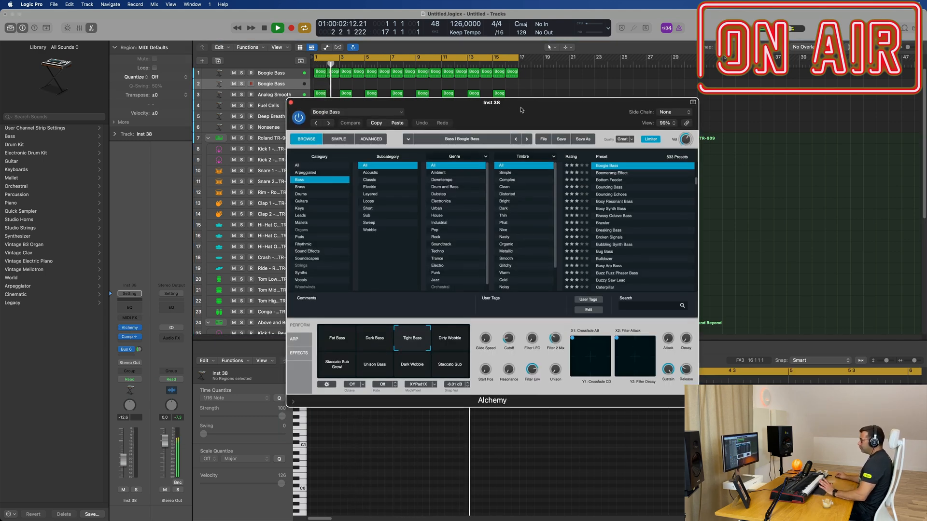
drag(508, 111, 494, 111)
click(284, 208)
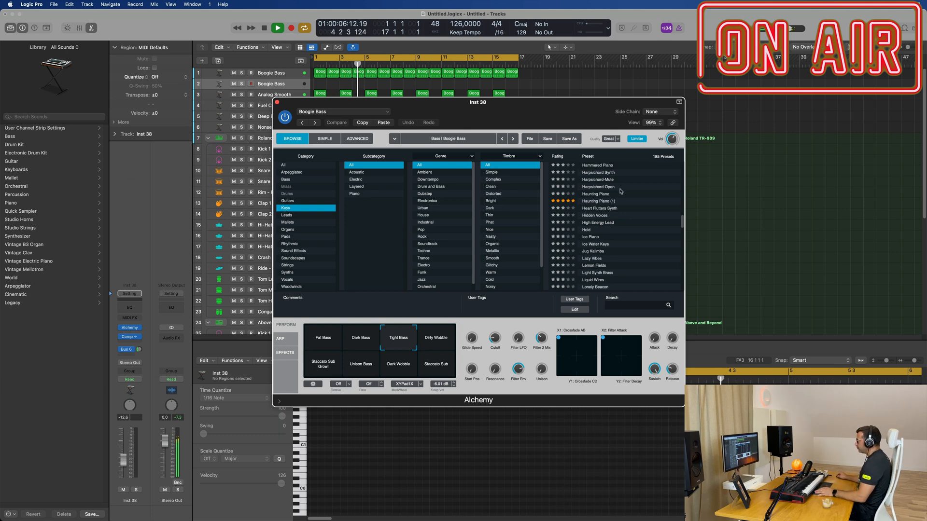
Audition the Hammered Piano, Groundwater and Glassy Bell Pad presets on the new track.
scroll(620, 192, up, 1)
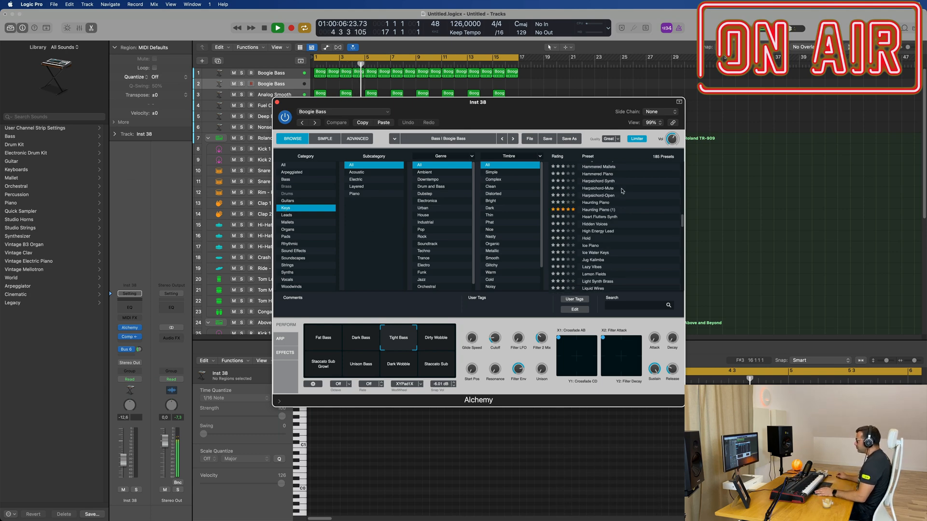
click(594, 174)
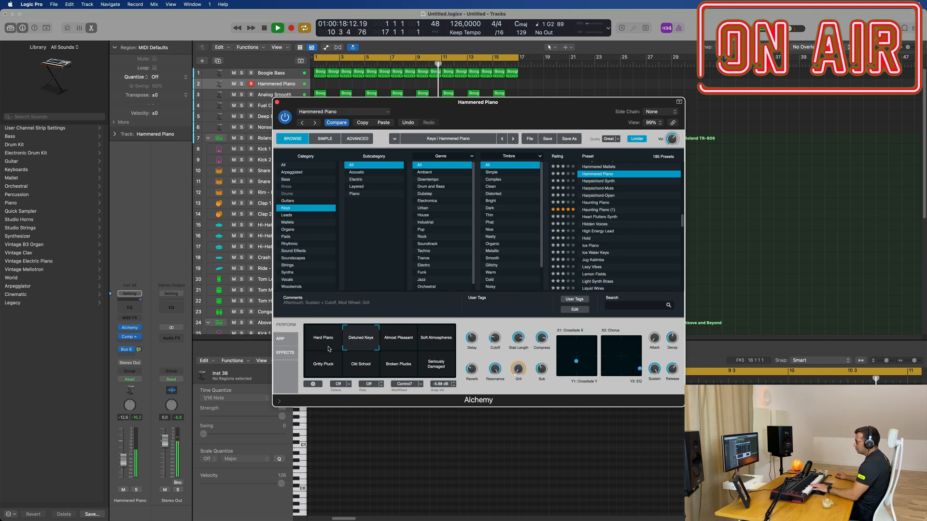
scroll(616, 212, up, 5)
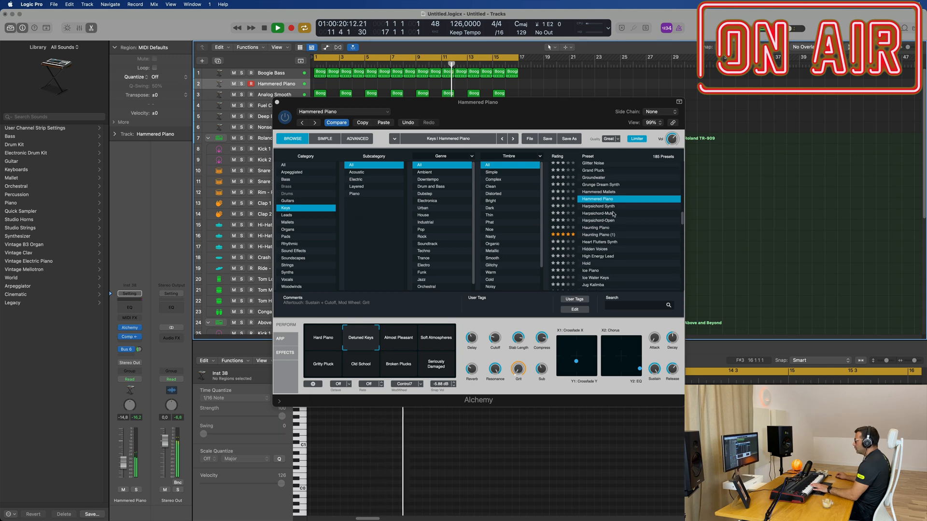
click(594, 218)
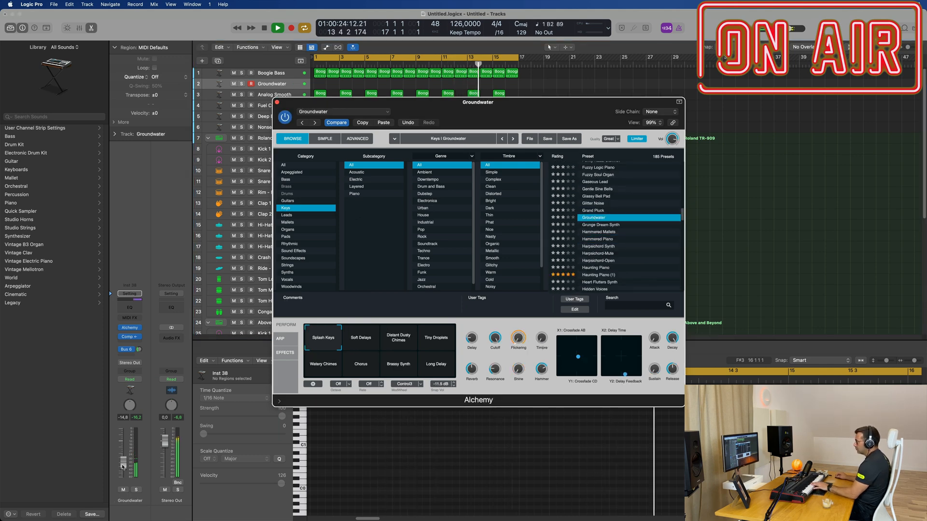
click(719, 186)
click(603, 195)
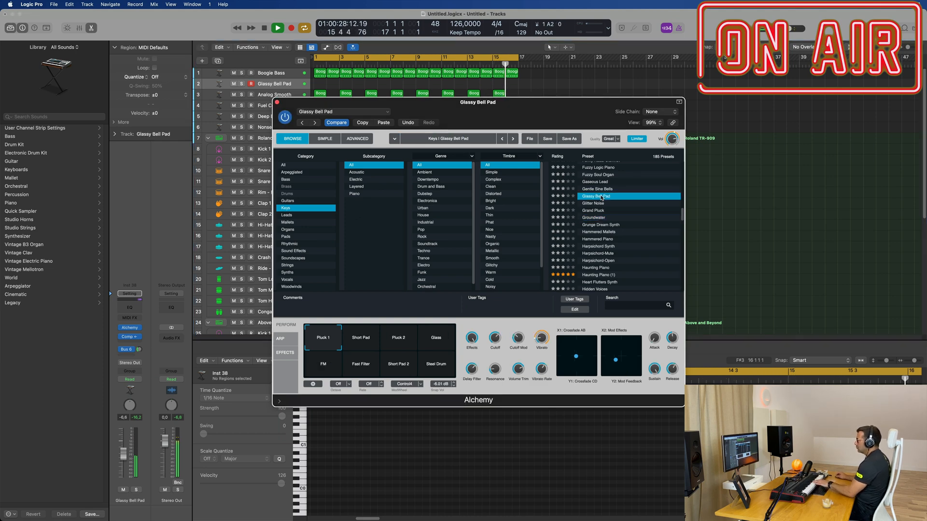
Add a Bus 8 send to the new keys track and insert SilverVerb on the Aux 8 channel.
click(125, 359)
mouse_move(144, 367)
click(205, 264)
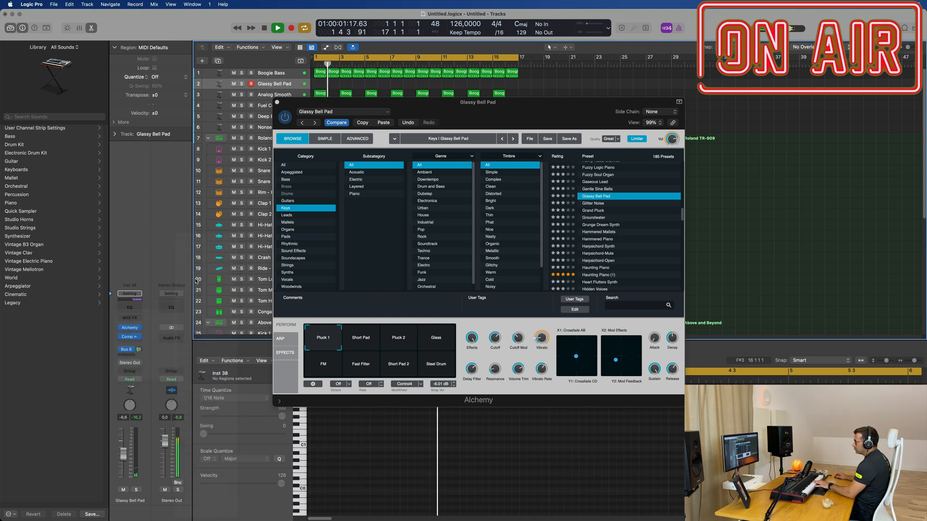
click(170, 330)
mouse_move(183, 365)
click(229, 366)
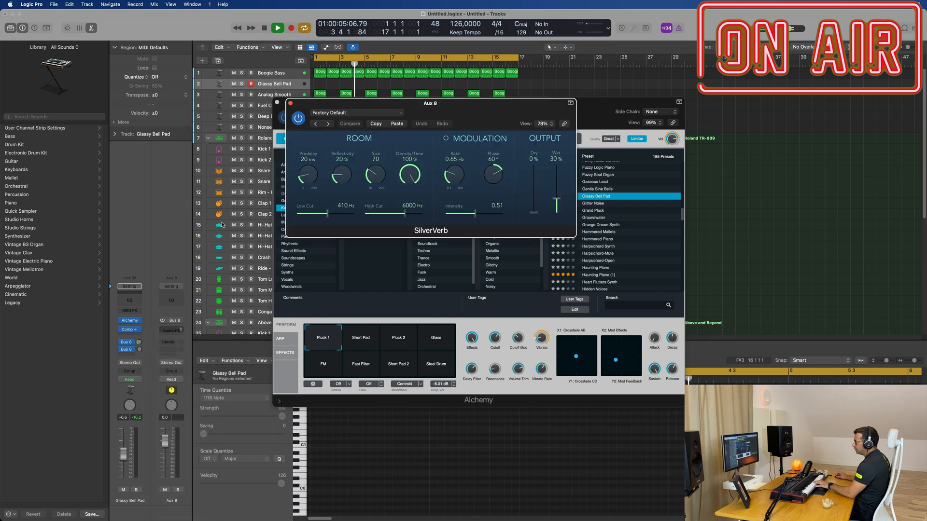
Load the grandiose setting in SilverVerb and raise the keys track's Bus 8 send level, keeping both plug-in windows visible.
click(367, 113)
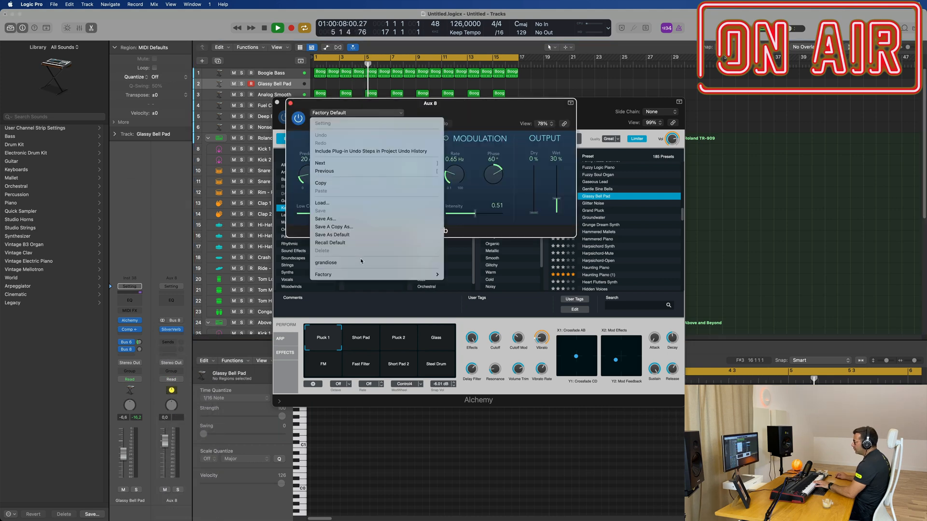
click(367, 261)
drag(561, 111, 823, 107)
drag(144, 328, 144, 313)
drag(494, 113, 414, 186)
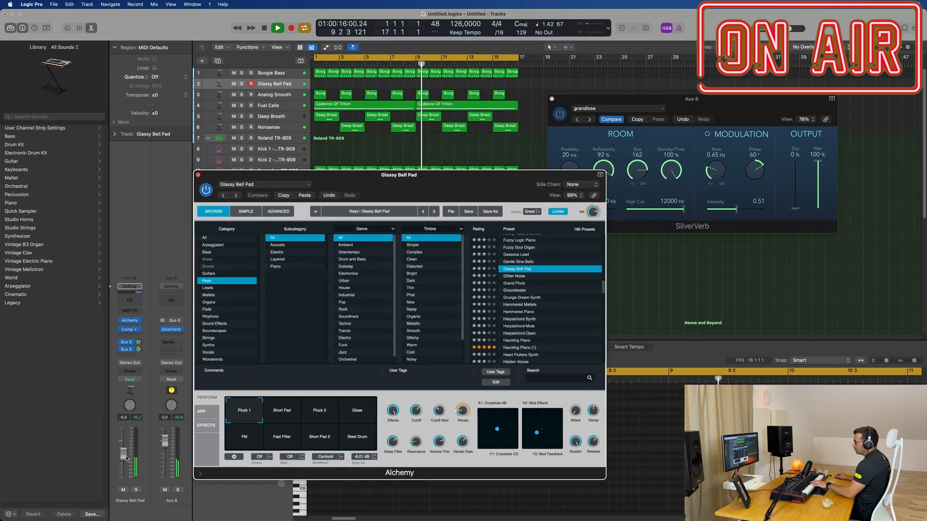
Raise the keys track's volume to about -2 dB and load the Gaseous Lead preset.
drag(126, 451, 125, 448)
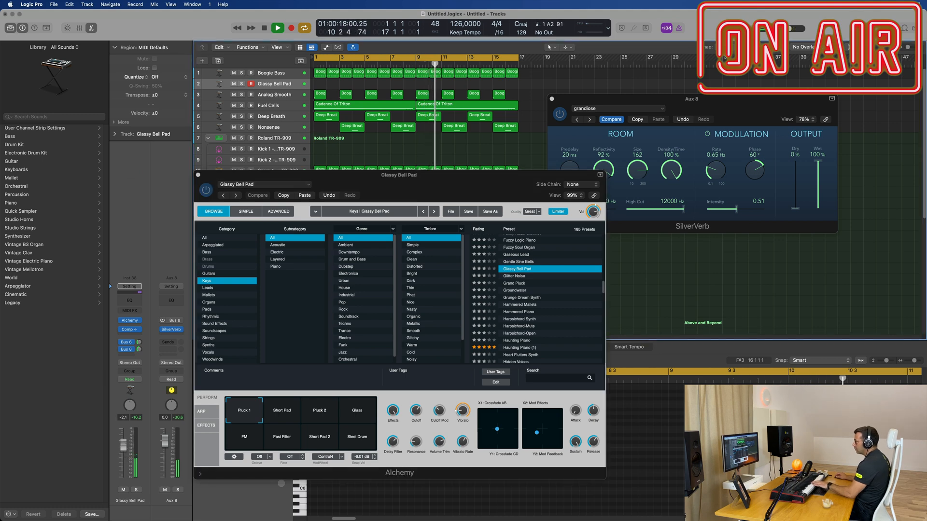
click(525, 255)
click(523, 256)
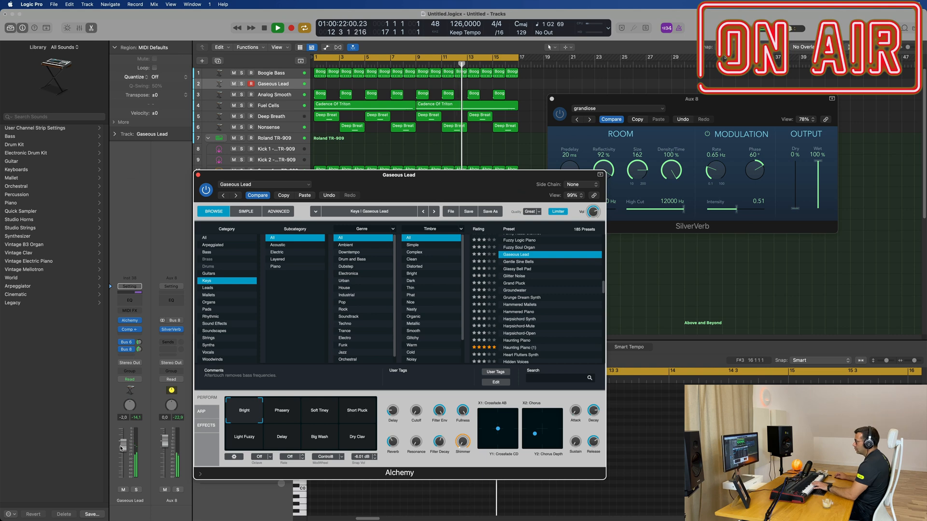
Lower the keys track's volume to about -11 dB and load the Four Walls preset.
drag(123, 453, 123, 458)
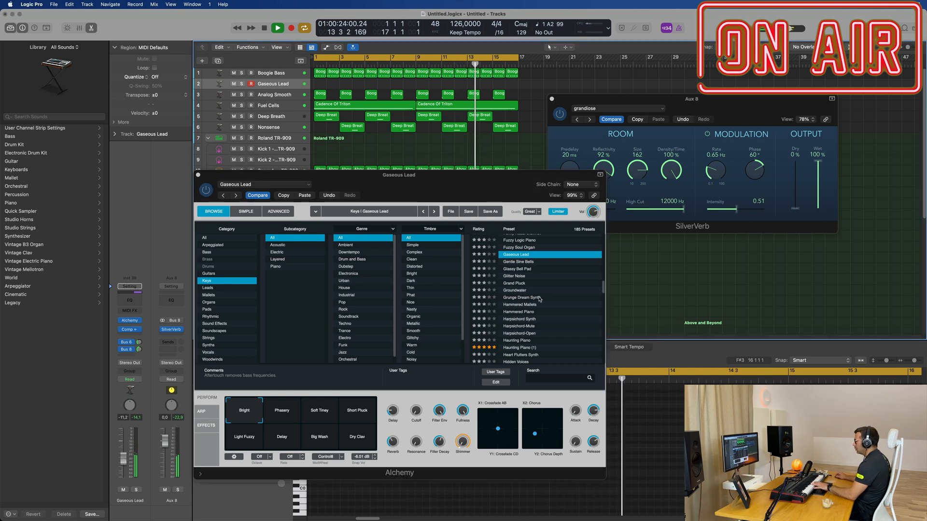
scroll(539, 303, up, 3)
click(521, 256)
click(522, 256)
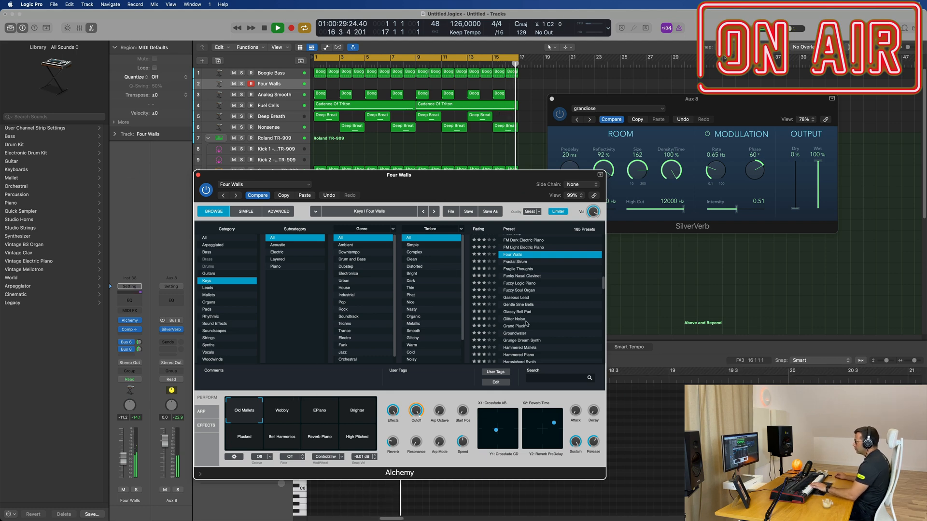
Audition the FM Dark Electric Piano, FM Light Electric Piano and Feedback Cut presets on the keys track.
scroll(536, 313, up, 3)
click(526, 297)
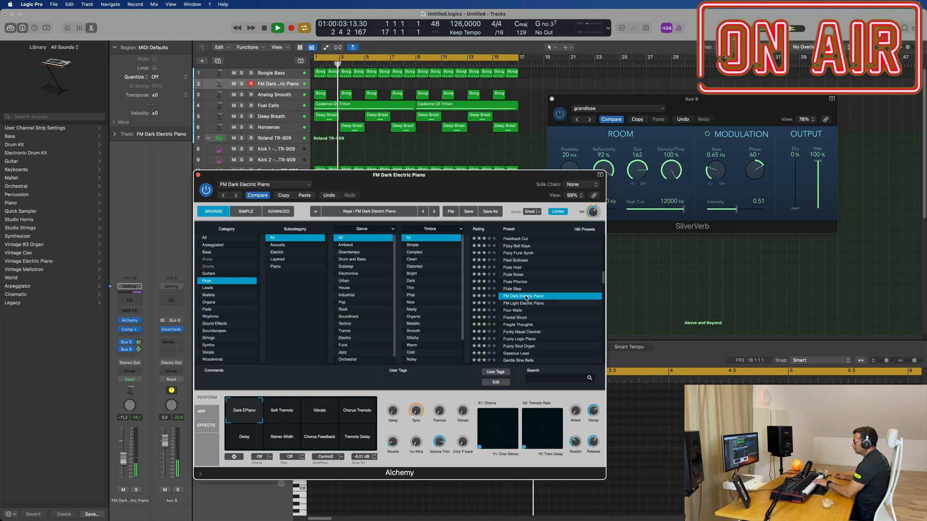
click(516, 303)
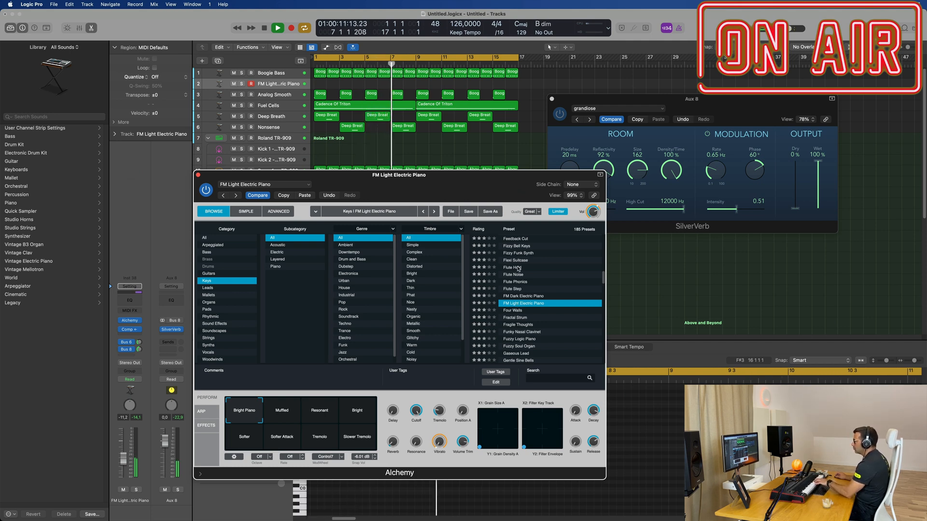
click(539, 295)
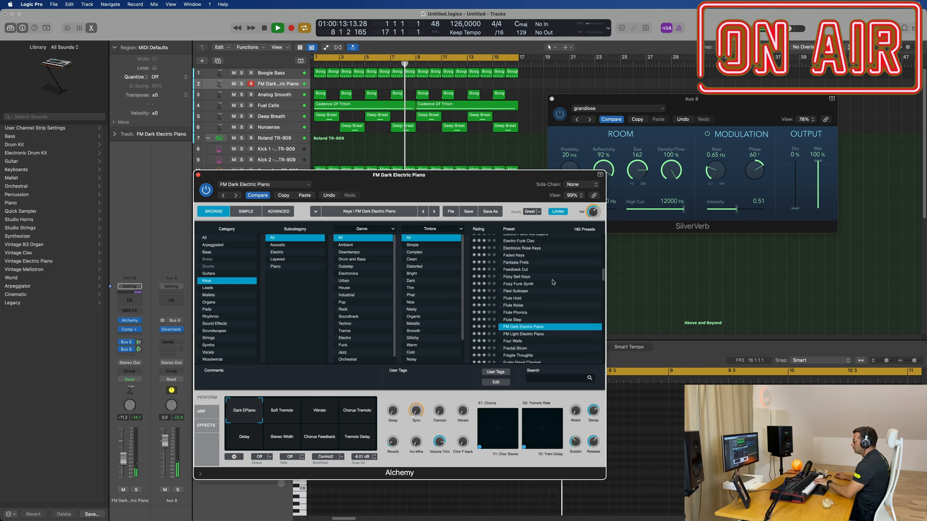
click(524, 281)
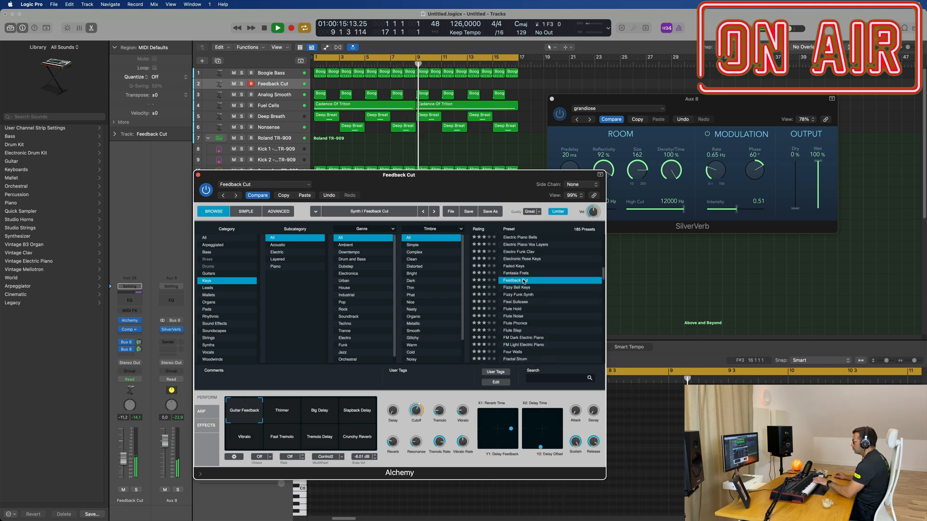
Audition the Dusty Record Synth, 80s Bell Vox Layers, 80s Digital Piano, 80s Glassy Electric Piano and 80s Pop Electric Piano presets.
scroll(526, 279, up, 2)
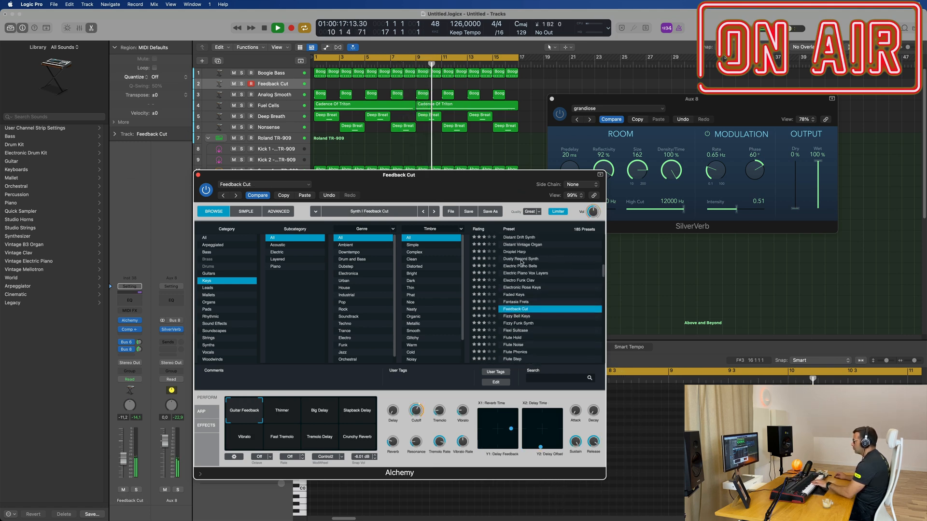
click(528, 259)
scroll(531, 263, up, 10)
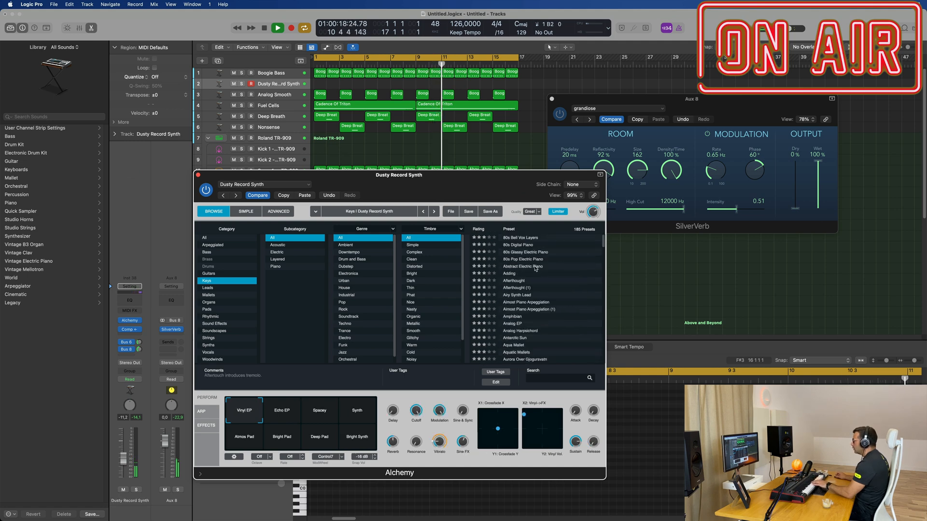
click(528, 238)
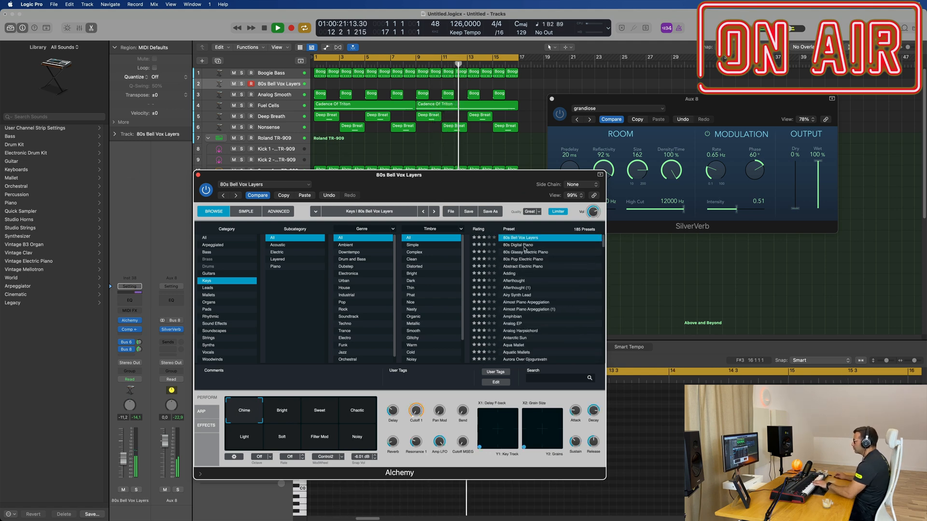
click(524, 245)
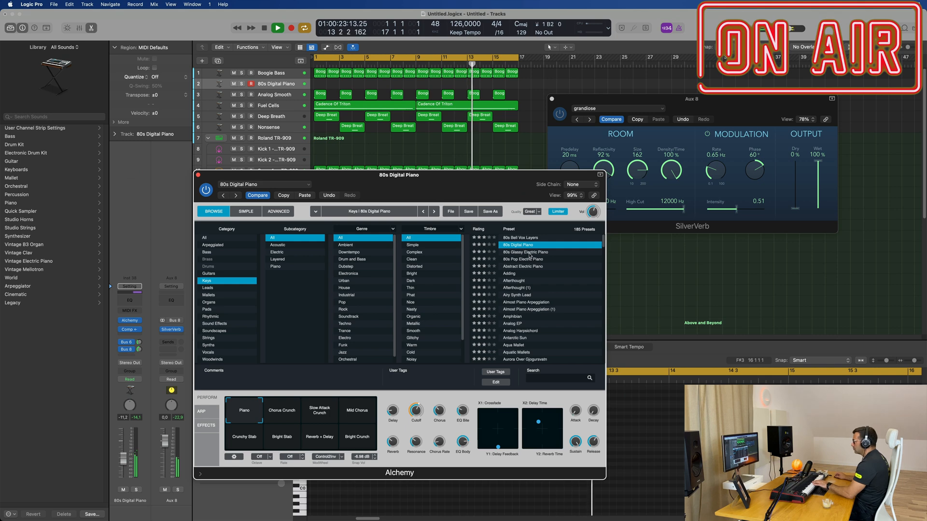
click(529, 252)
click(532, 260)
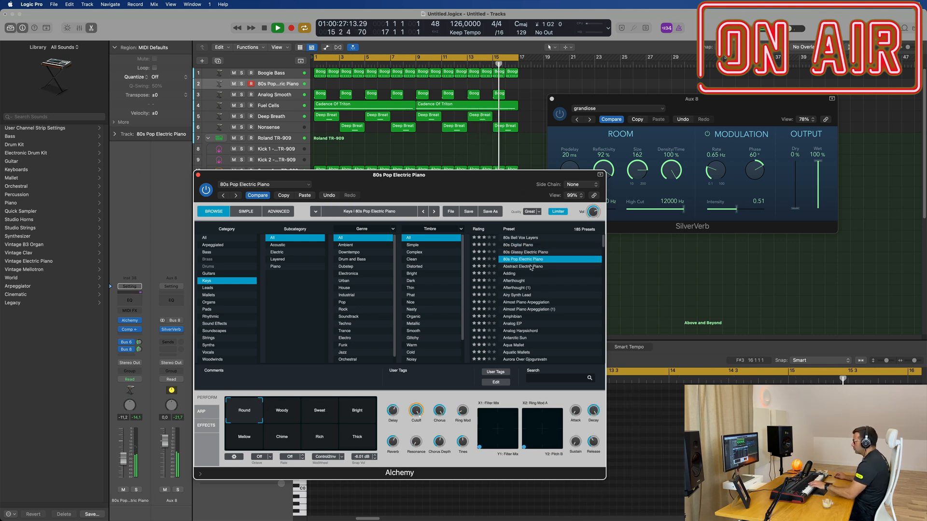
Try the Abstract Electric Piano and Adding presets, and load the Airy Synth Lead preset on the keys track.
click(530, 267)
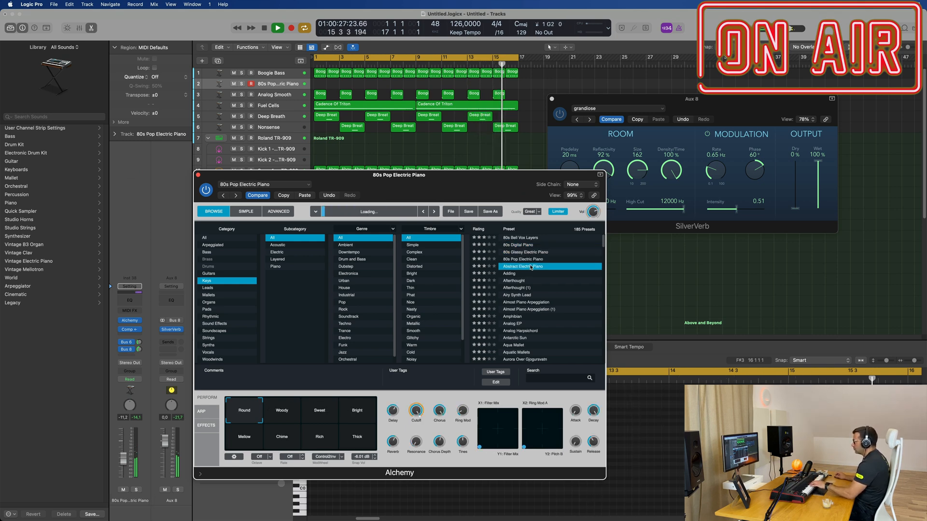
click(512, 274)
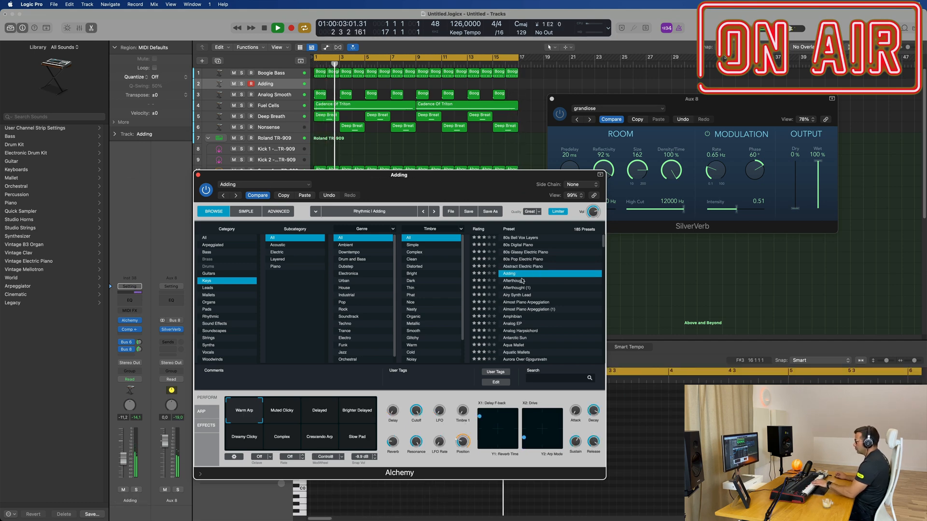
click(515, 295)
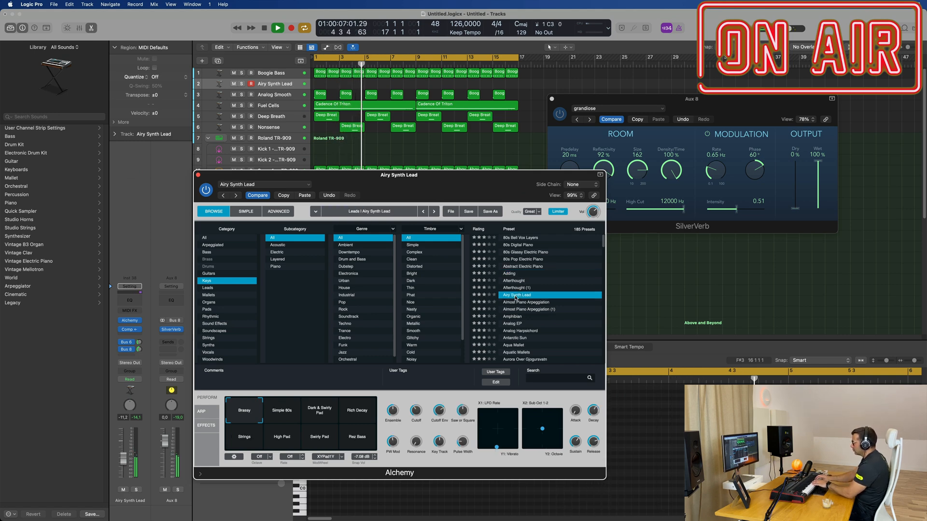
Check Airy Synth Lead's arpeggiator settings and lower the track's volume to about -17.6 dB.
drag(471, 179, 584, 151)
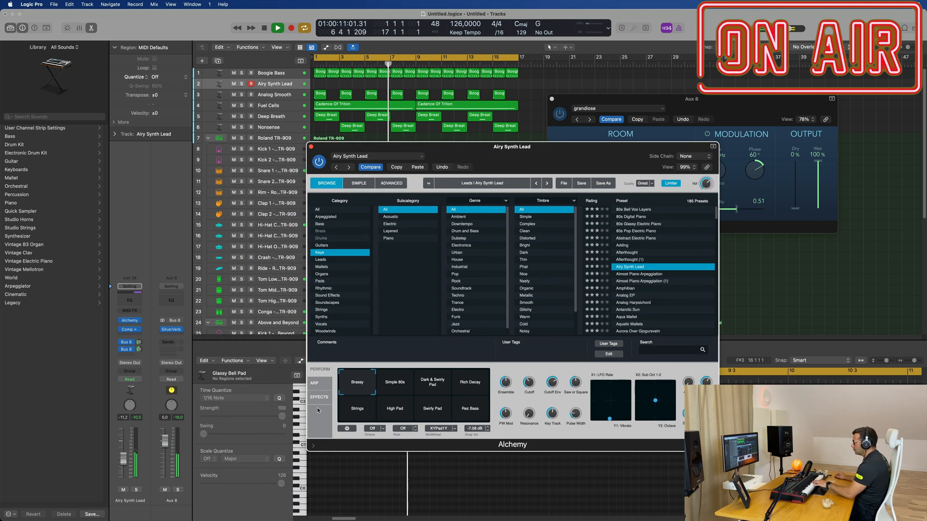
click(313, 384)
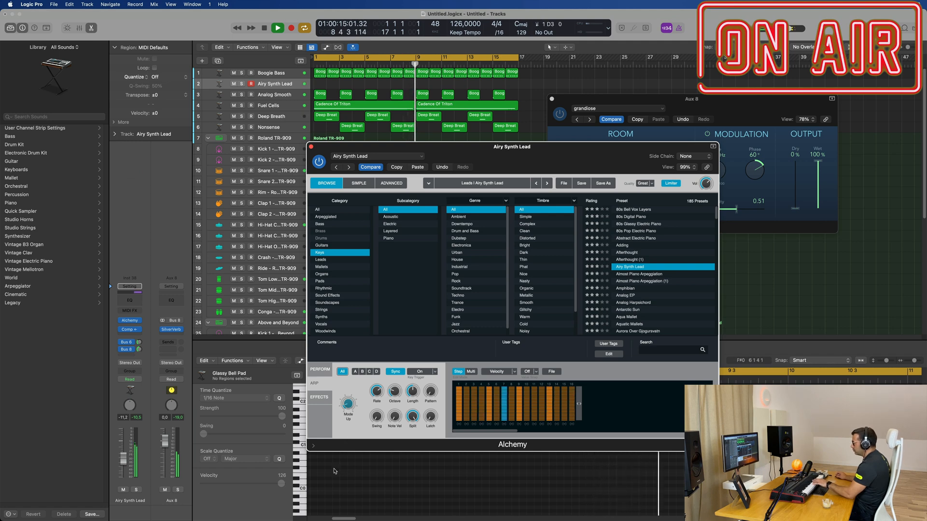
drag(125, 465, 124, 471)
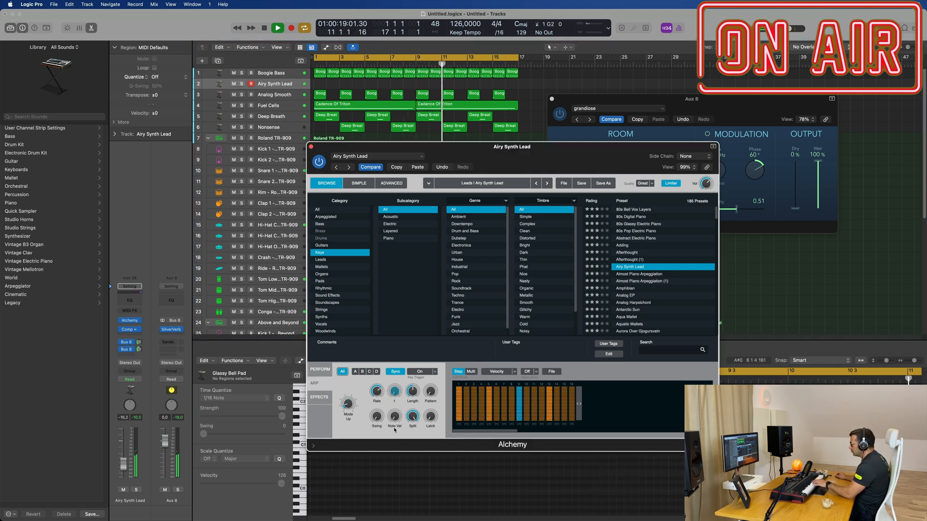
drag(123, 464, 124, 467)
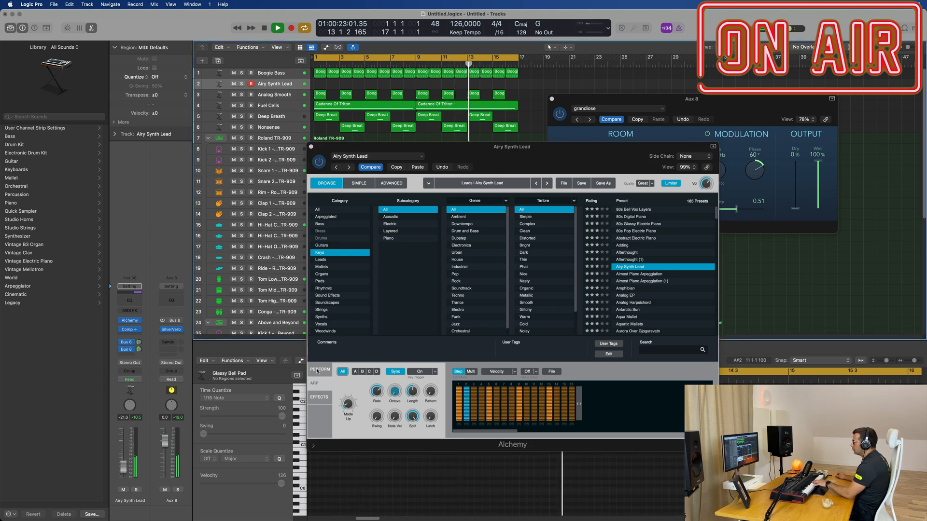
click(319, 368)
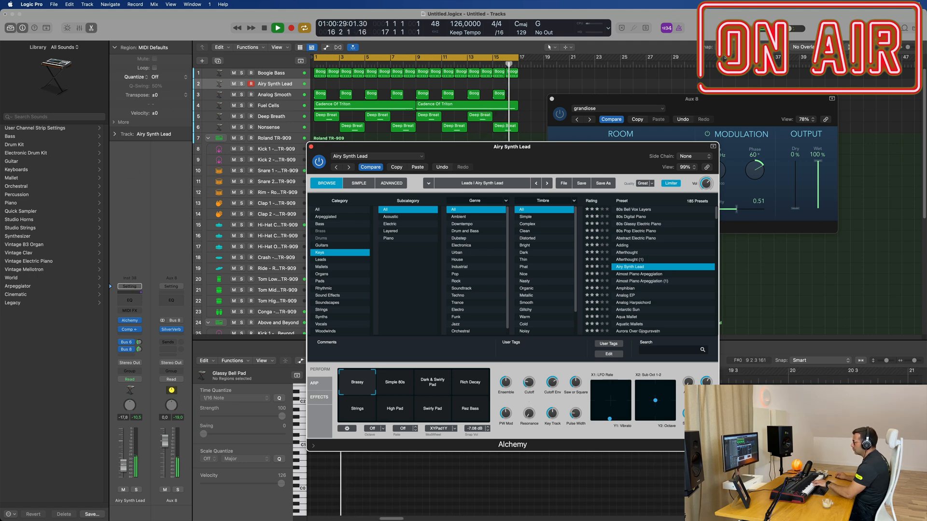
drag(123, 467, 123, 467)
Uncover the arrangement and record a held chord on the Airy Synth Lead track, stopping just before bar 7.
drag(377, 144, 632, 190)
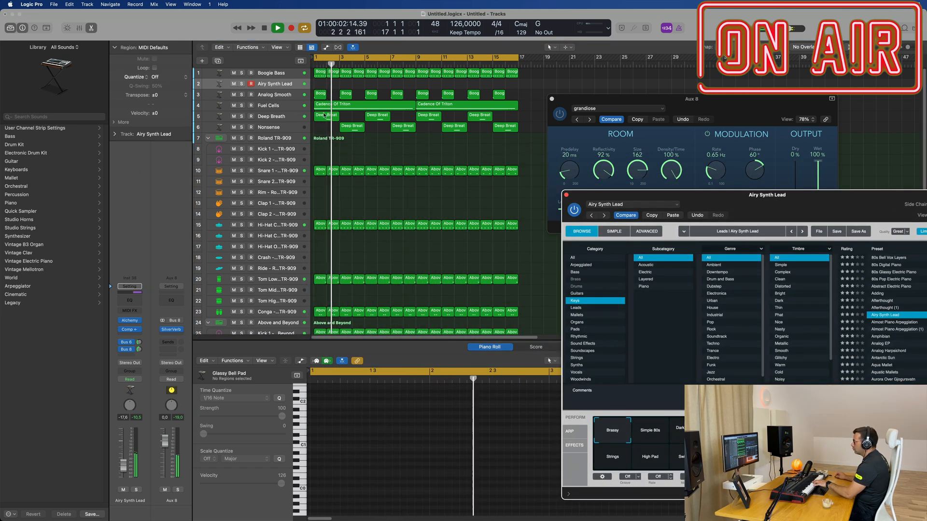
key(r)
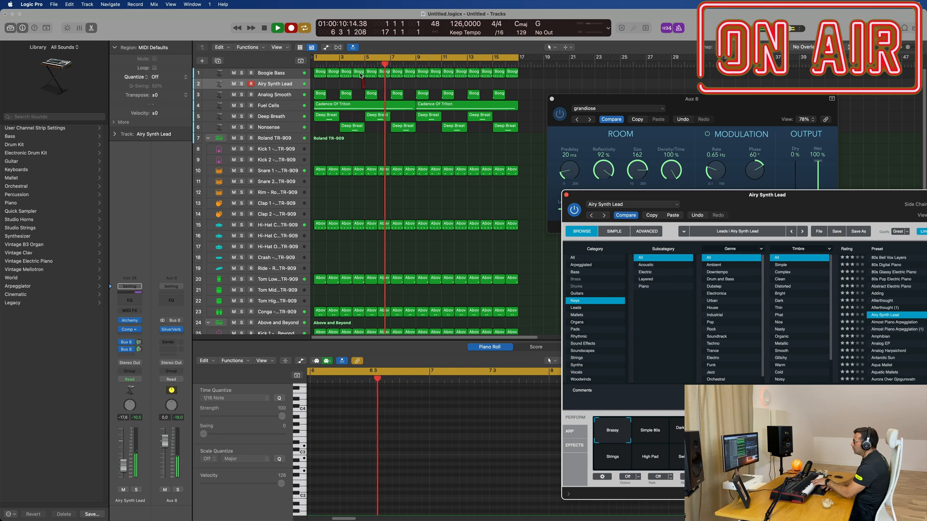
key(space)
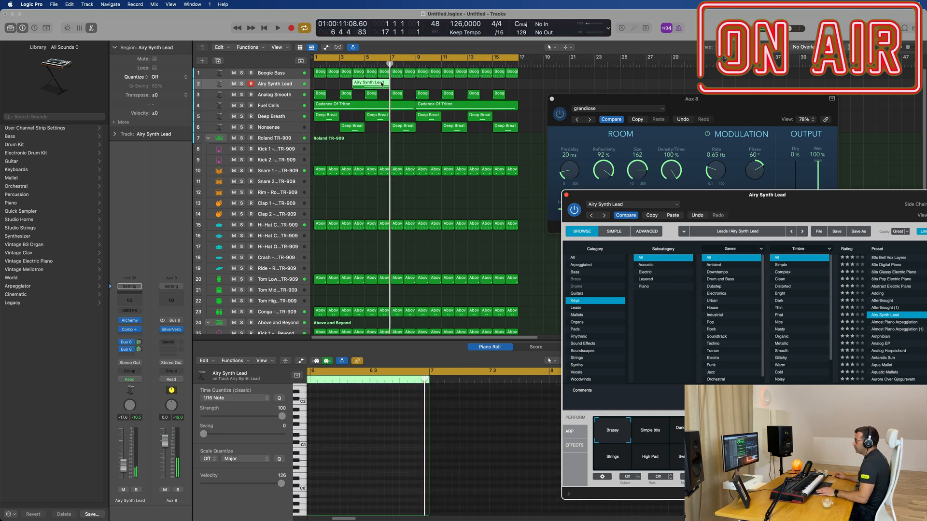
Split the recorded Airy Synth Lead region at bar 5, delete its first part and move the remaining part to bar 1.
super+double_click(365, 85)
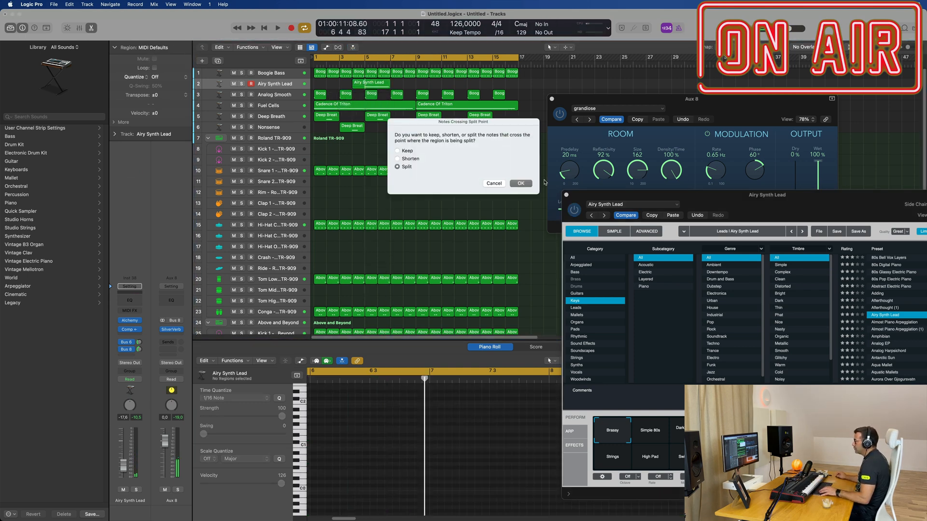
click(522, 183)
click(359, 85)
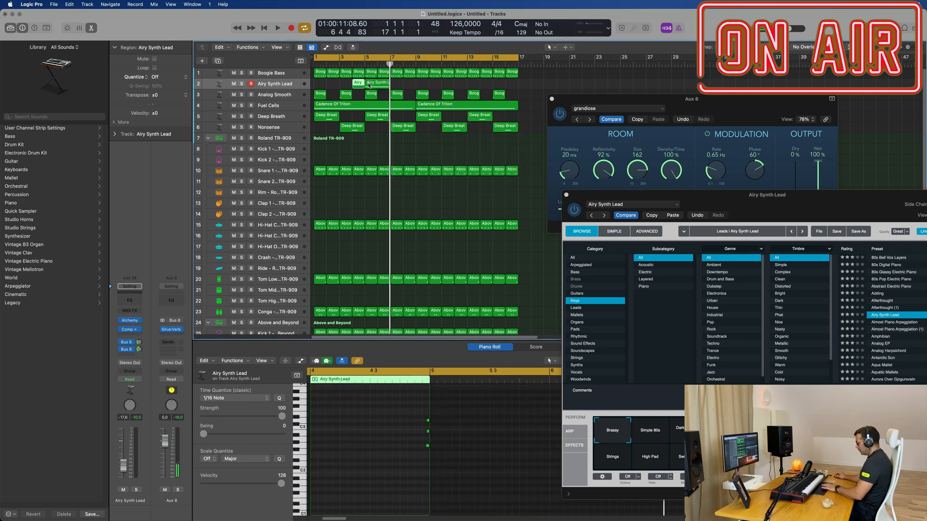
key(Delete)
drag(381, 84, 329, 84)
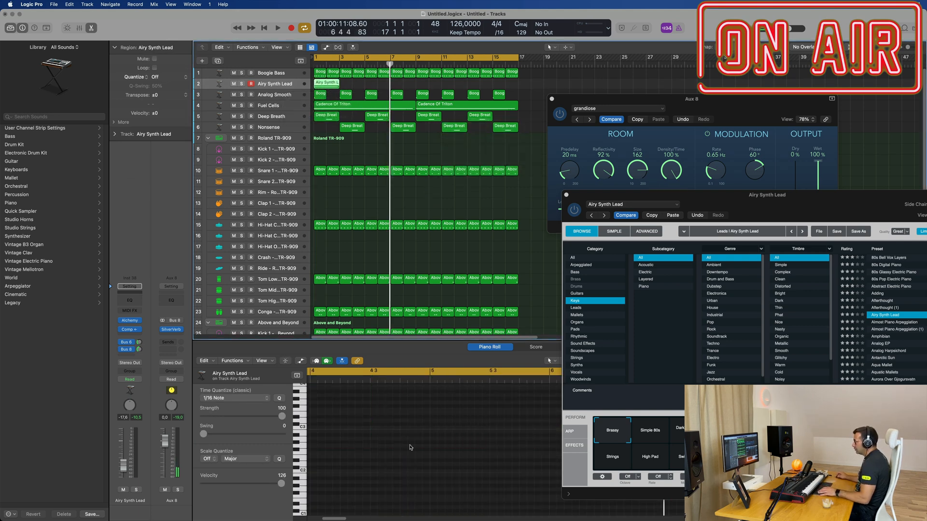
Extend all three chord notes of the Airy Synth Lead region to the region's end at bar 3 in the Piano Roll.
double_click(326, 87)
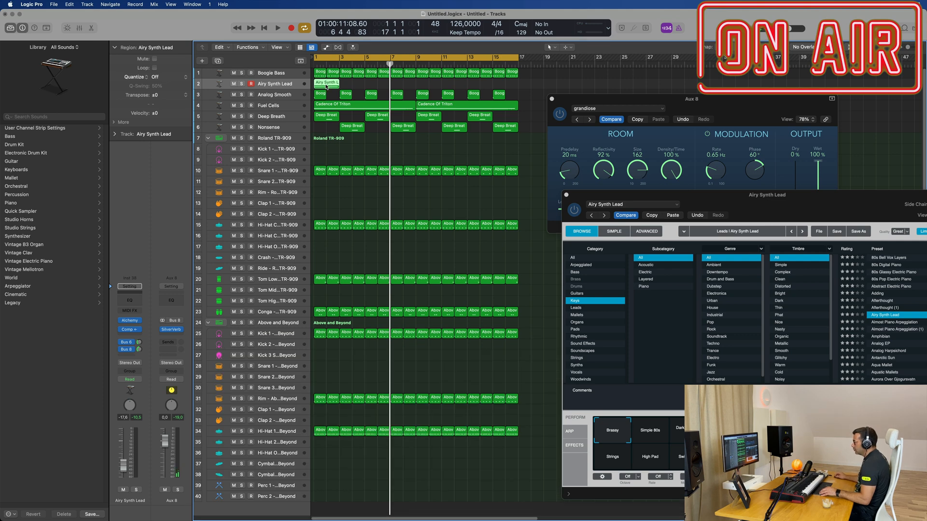
double_click(326, 87)
scroll(432, 427, up, 1)
scroll(432, 427, right, 3)
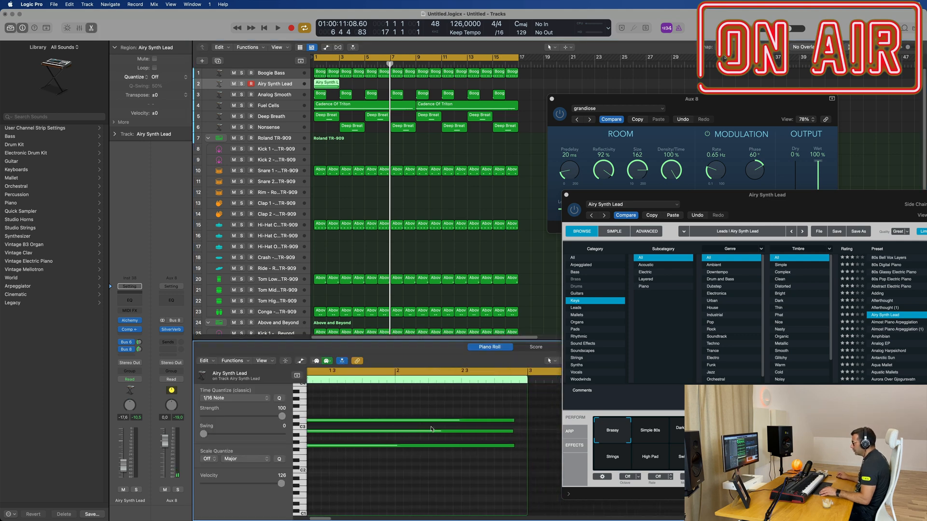
key(super+a)
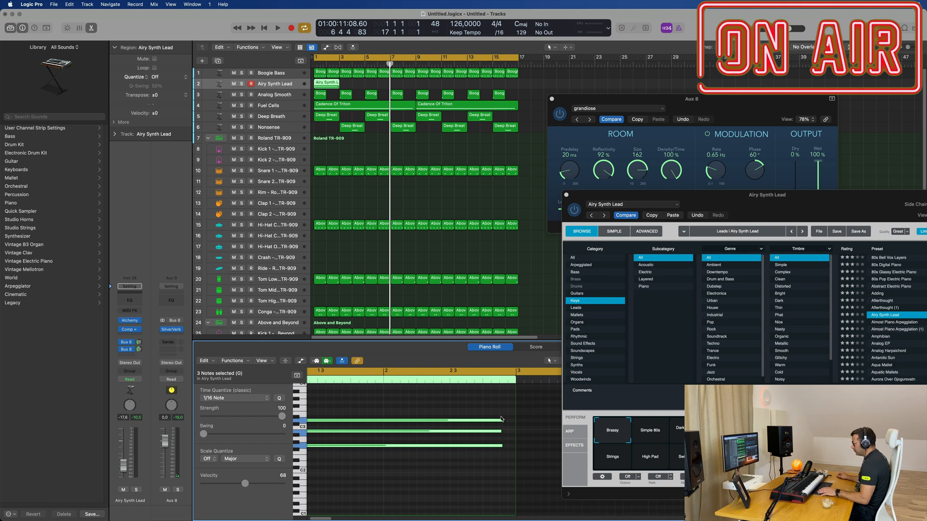
mouse_move(501, 420)
mouse_down()
mouse_move(516, 419)
mouse_move(514, 431)
mouse_up()
click(489, 407)
Play the edited chord from bar 1 and reposition the SilverVerb and Alchemy windows clear of the upper tracks.
key(space)
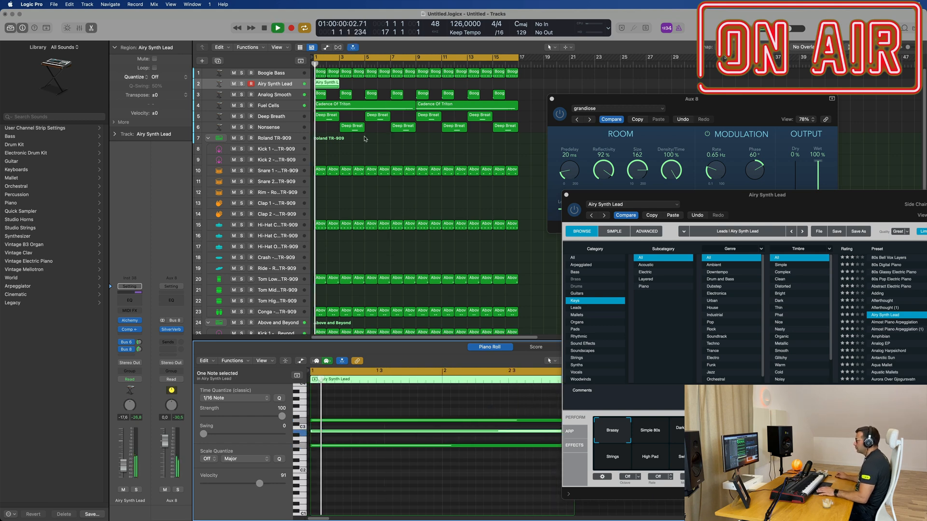
click(560, 139)
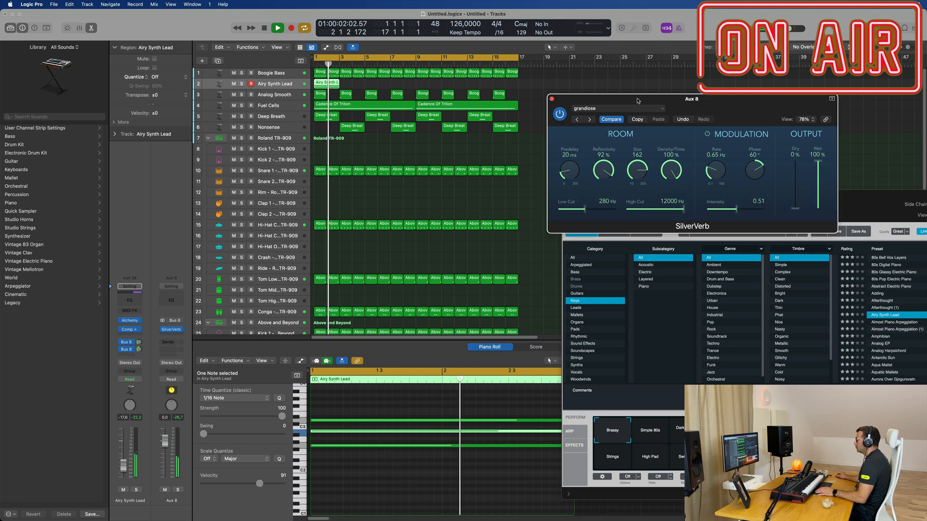
drag(627, 98, 760, 43)
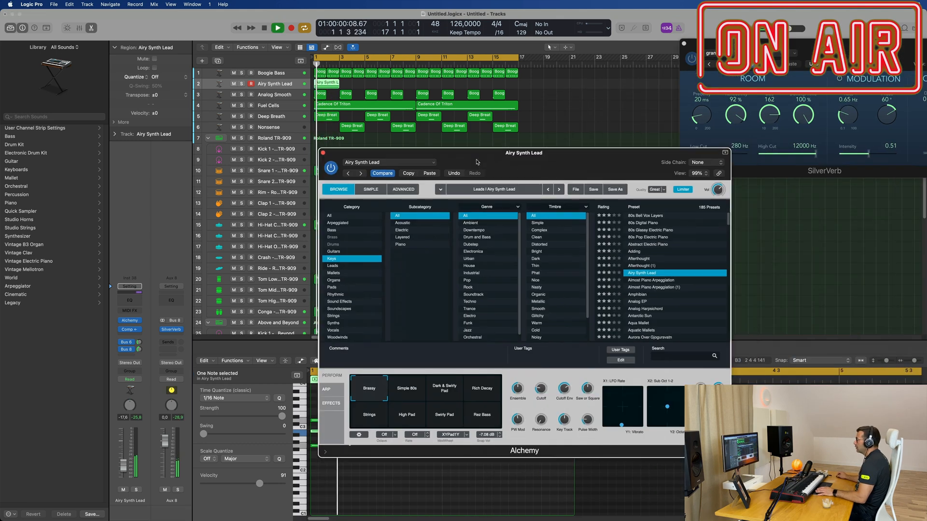
drag(477, 161, 428, 185)
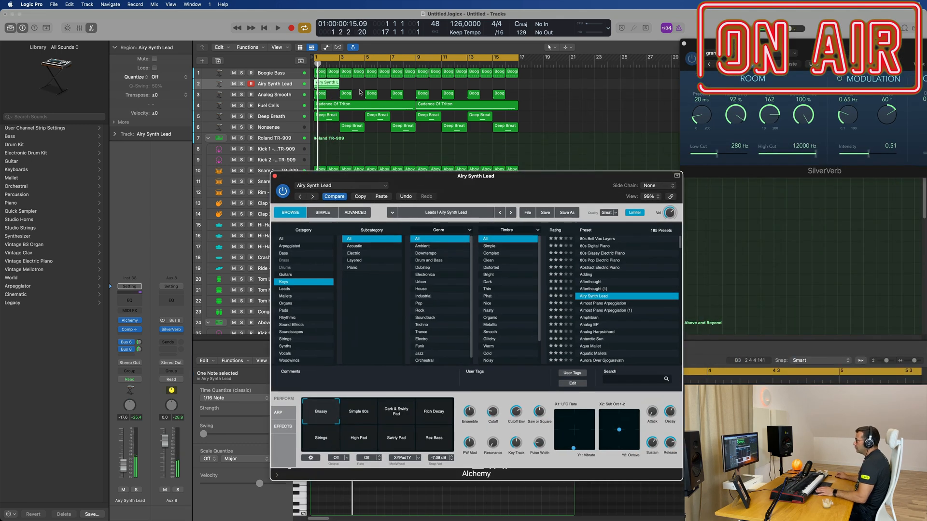
Repeat the two-bar Airy Synth Lead region along its track to fill the 16-bar cycle.
drag(304, 88, 304, 88)
key(super+r)
key(super+r)
key(super+r)
key(super+r)
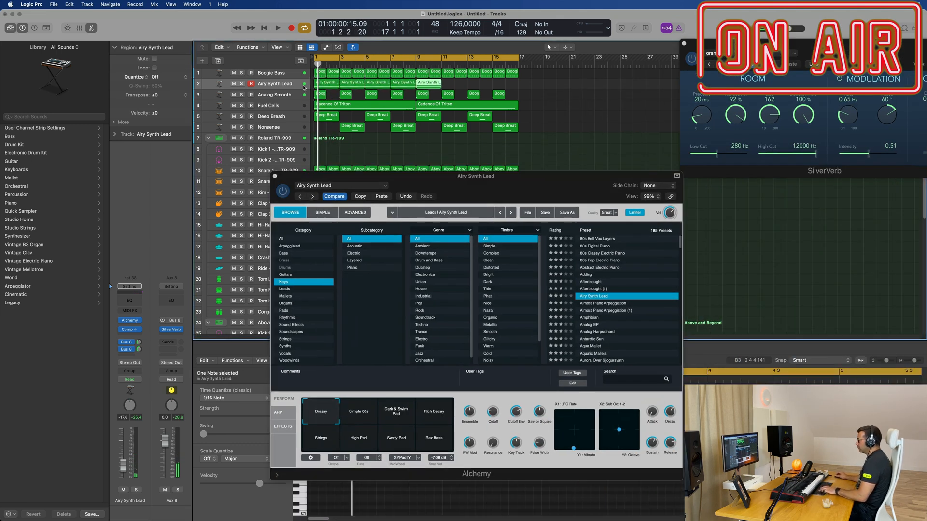
Play the loop and audition Airy Synth Lead's Simple 80s, Dark & Swirly Pad and Rich Decay performance snapshots.
drag(540, 184, 542, 125)
key(space)
click(360, 357)
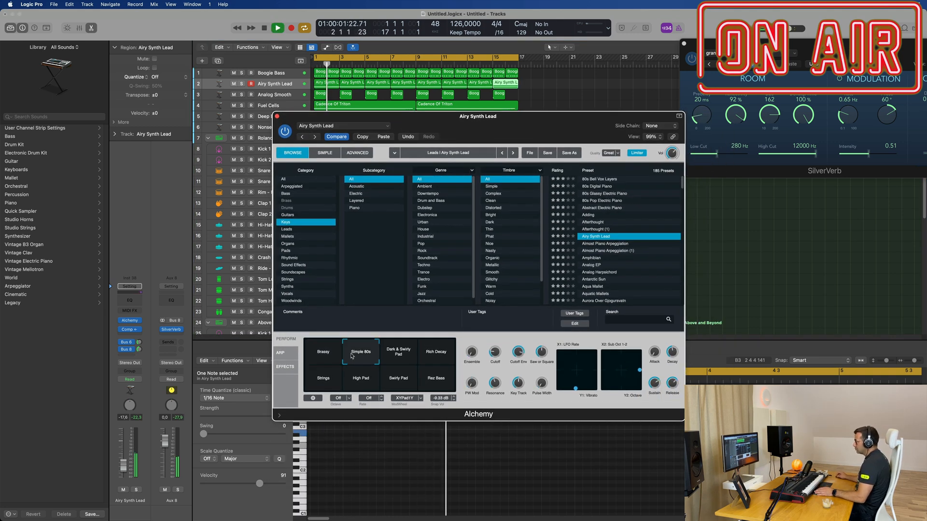
click(402, 358)
click(433, 358)
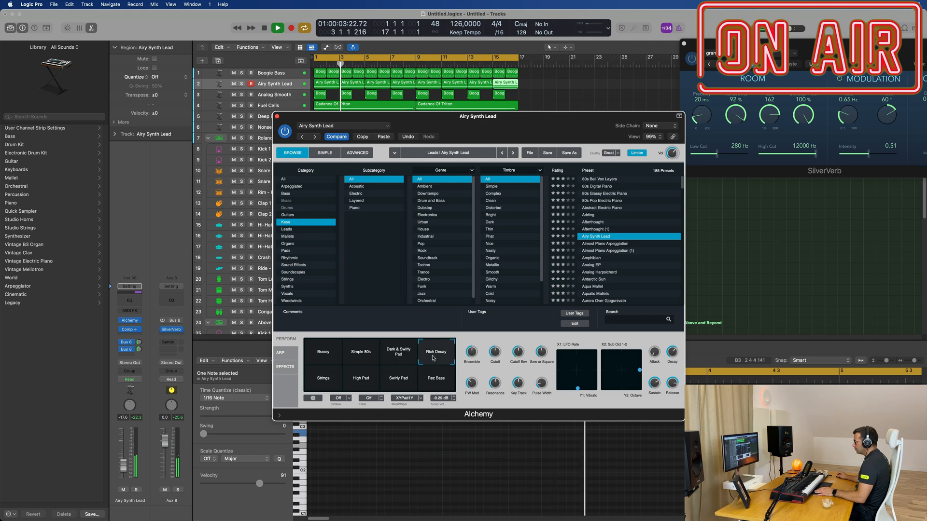
Audition the Strings, High Pad, Swirly Pad and Rez Bass snapshots, select Brassy, replay the loop and adjust the sound's Cutoff to 38.6%.
click(326, 379)
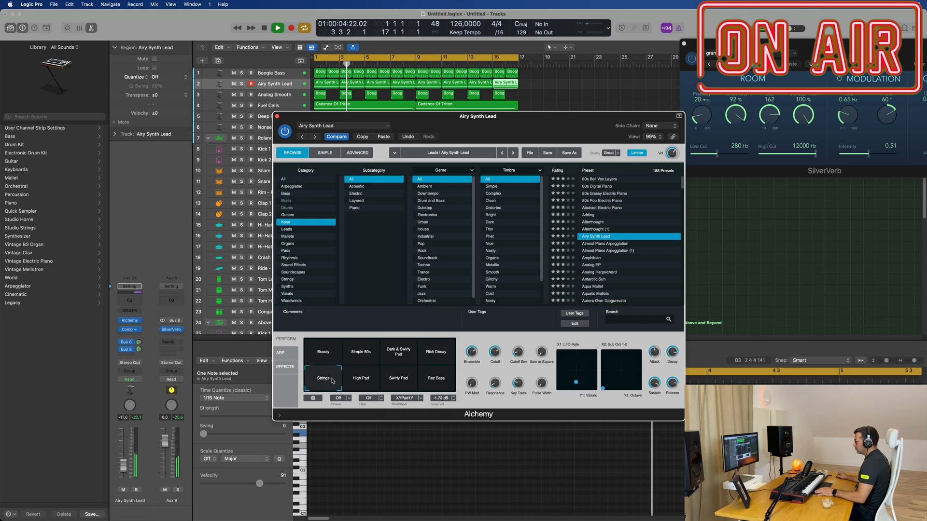
click(365, 381)
click(398, 379)
click(436, 379)
click(321, 356)
key(space)
key(space)
mouse_move(670, 353)
mouse_down()
mouse_move(656, 388)
mouse_move(673, 346)
mouse_up()
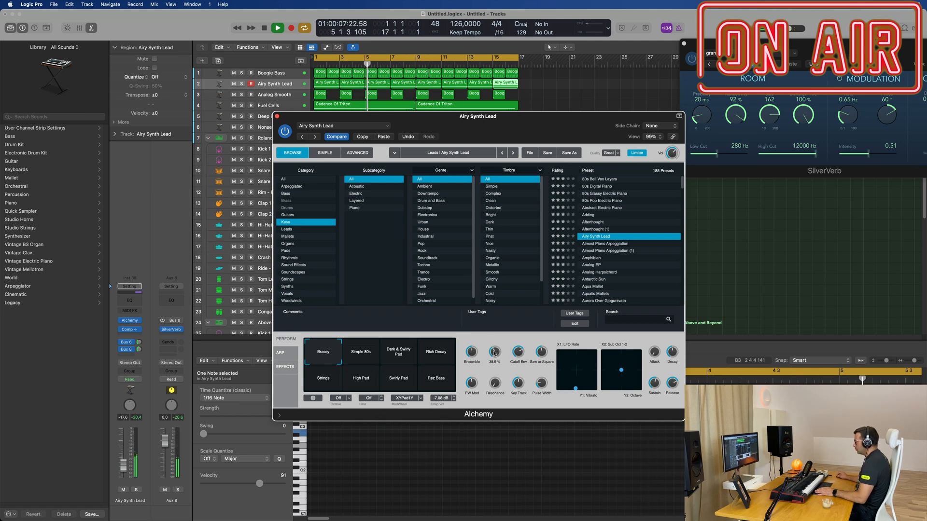
Load the Falling Pattern preset into Alchemy's arpeggiator sequencer and reposition the Alchemy window over the arrangement.
drag(493, 133, 606, 91)
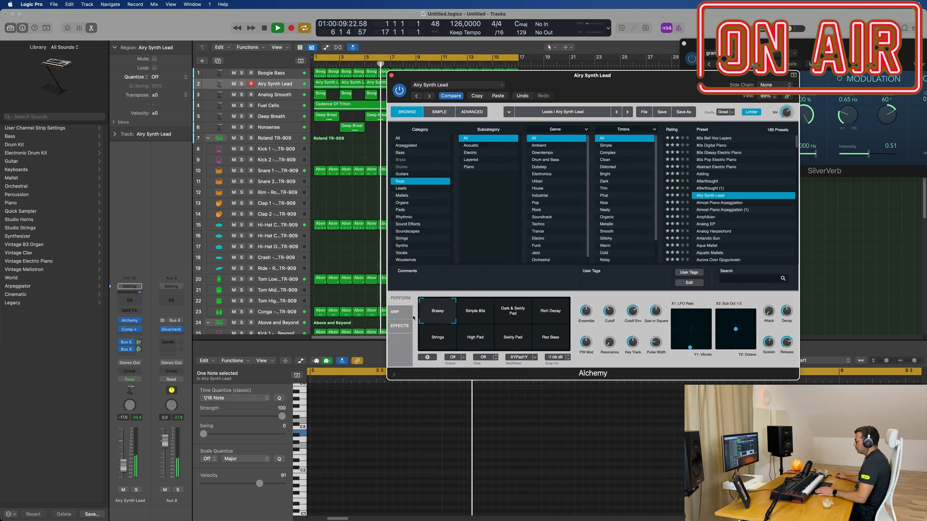
click(399, 327)
click(395, 312)
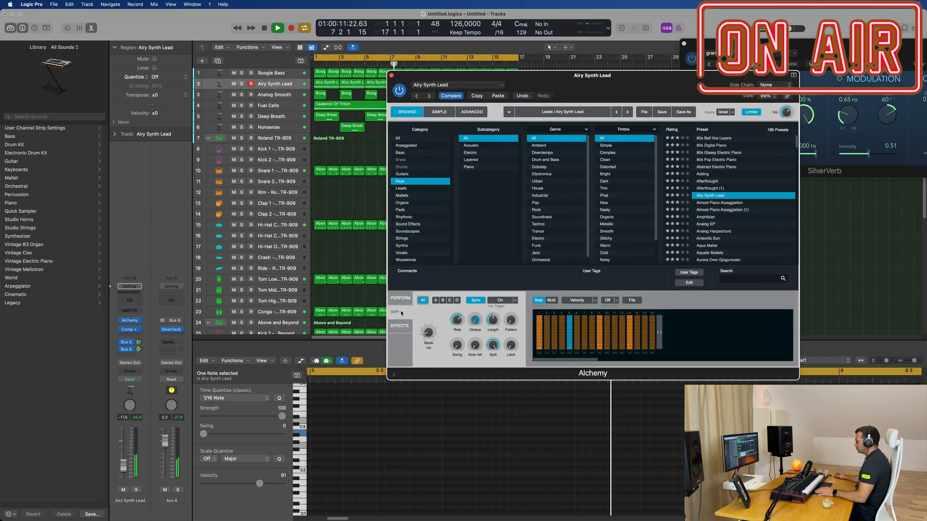
click(631, 300)
mouse_move(642, 312)
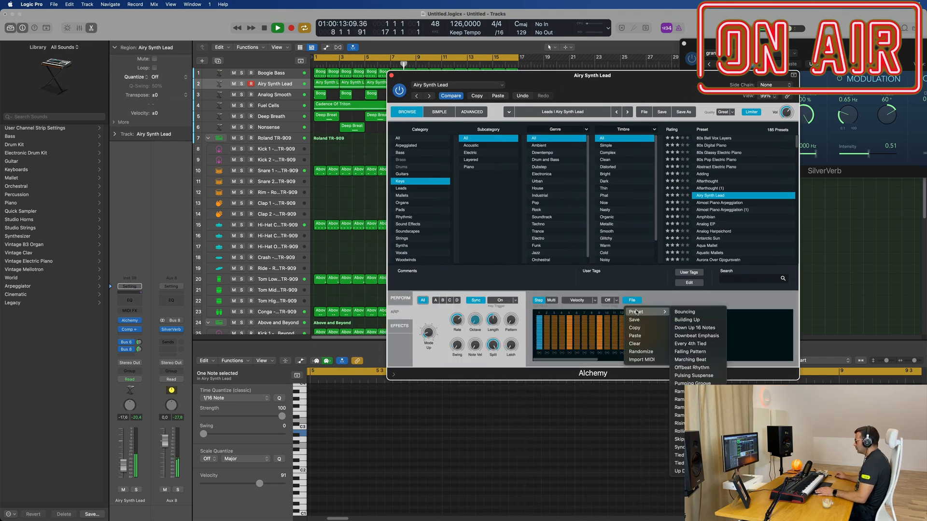
click(677, 351)
drag(656, 102, 576, 97)
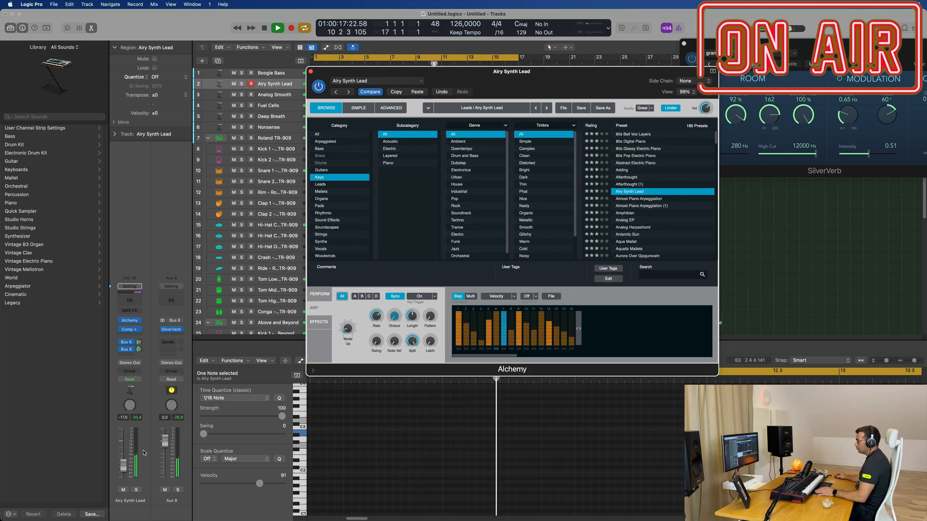
click(597, 14)
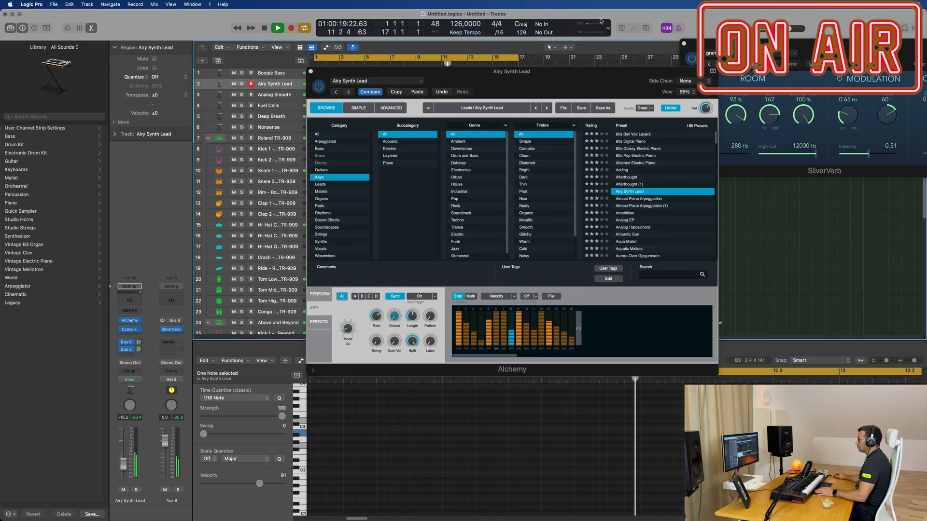
drag(577, 83, 593, 58)
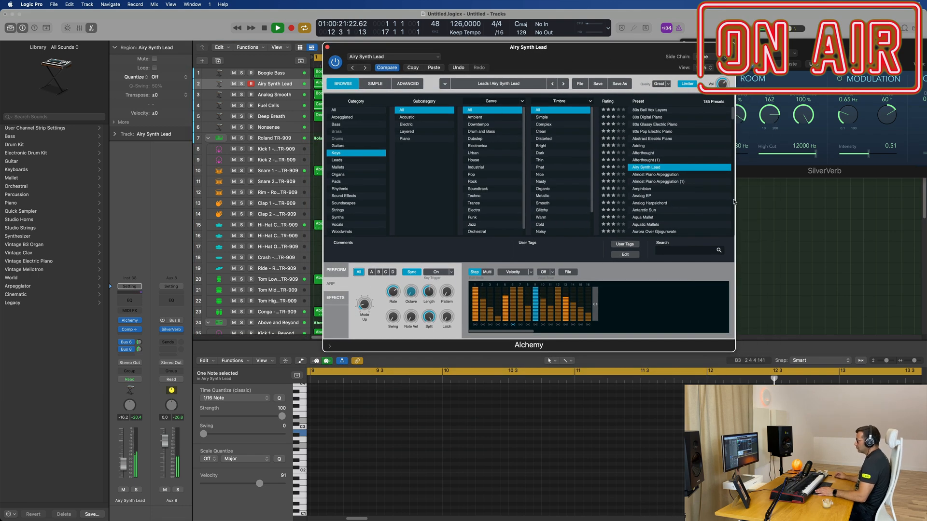
Audition the Ramp Up 16 Notes and Rising Tied presets in the arpeggiator sequencer.
click(569, 272)
mouse_move(587, 283)
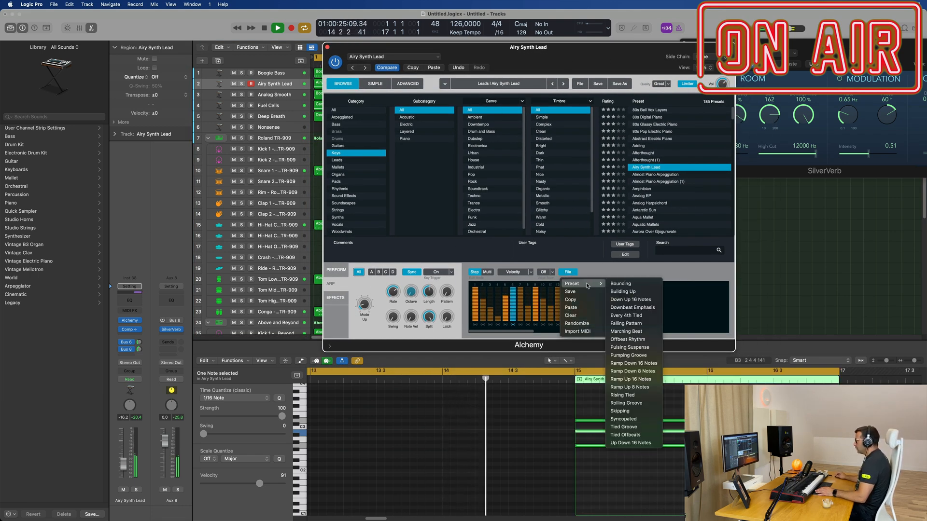
click(629, 372)
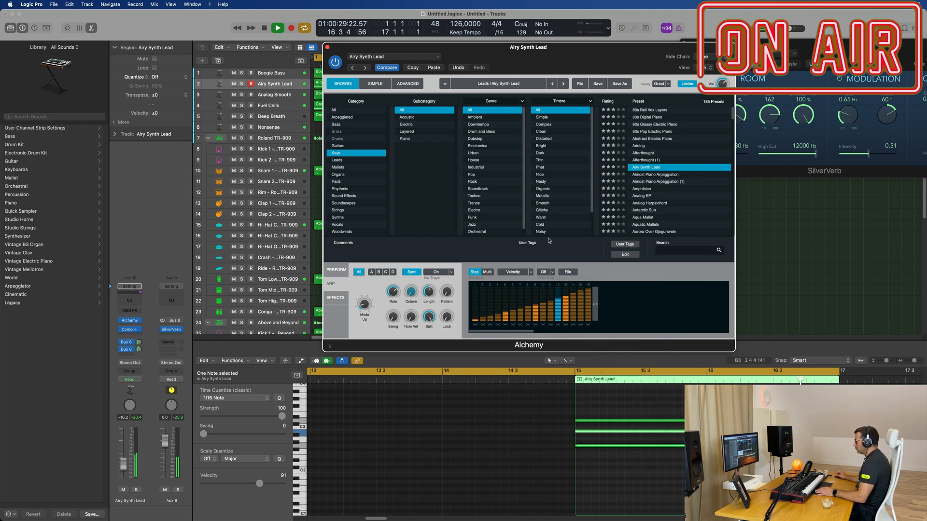
click(568, 271)
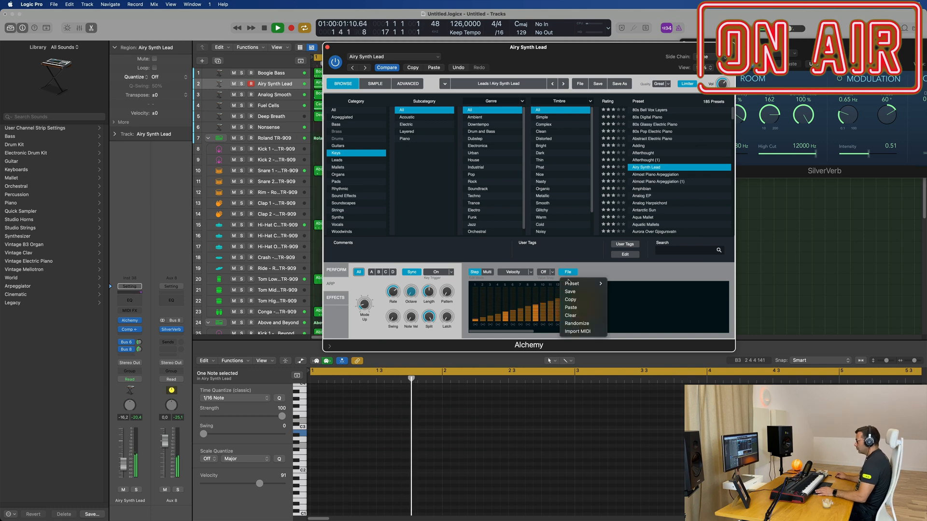
mouse_move(587, 285)
click(623, 395)
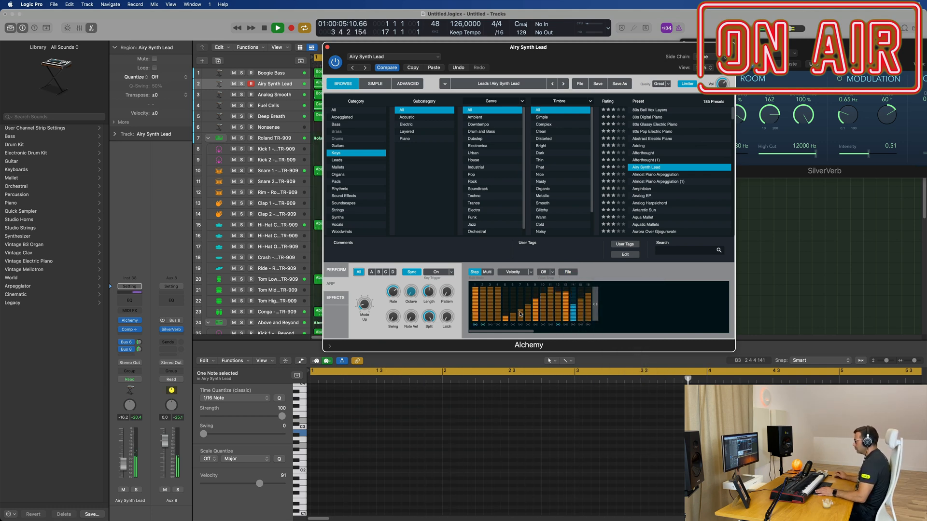
Try the Syncopated and Every 4th Tied presets in the arpeggiator sequencer.
click(567, 272)
mouse_move(586, 284)
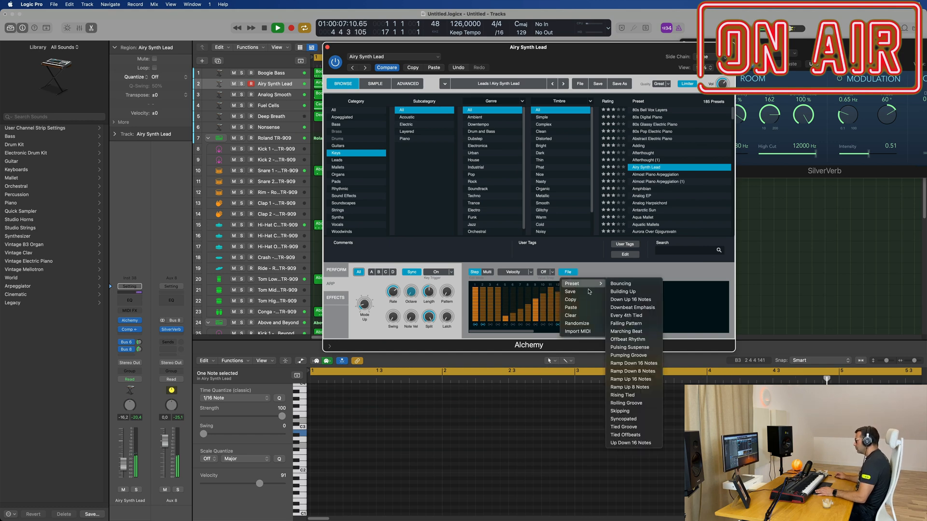
click(635, 419)
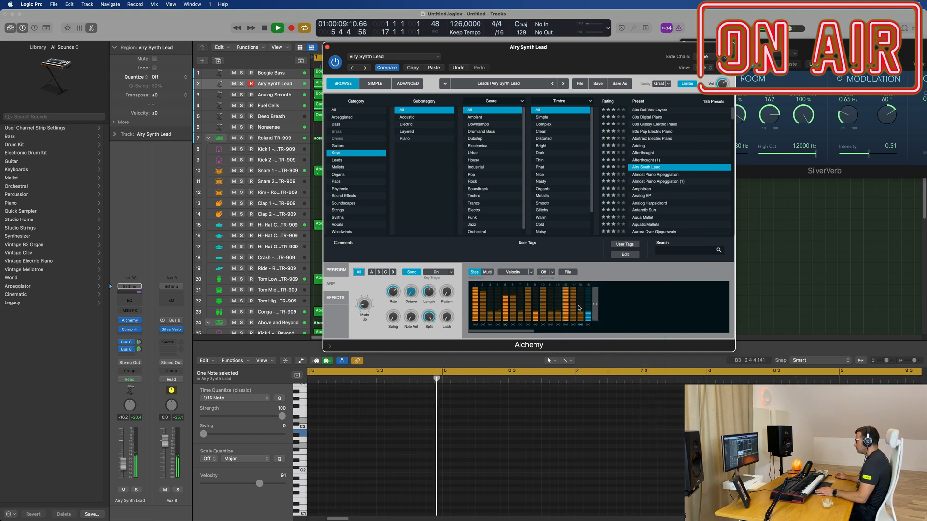
click(568, 272)
mouse_move(588, 283)
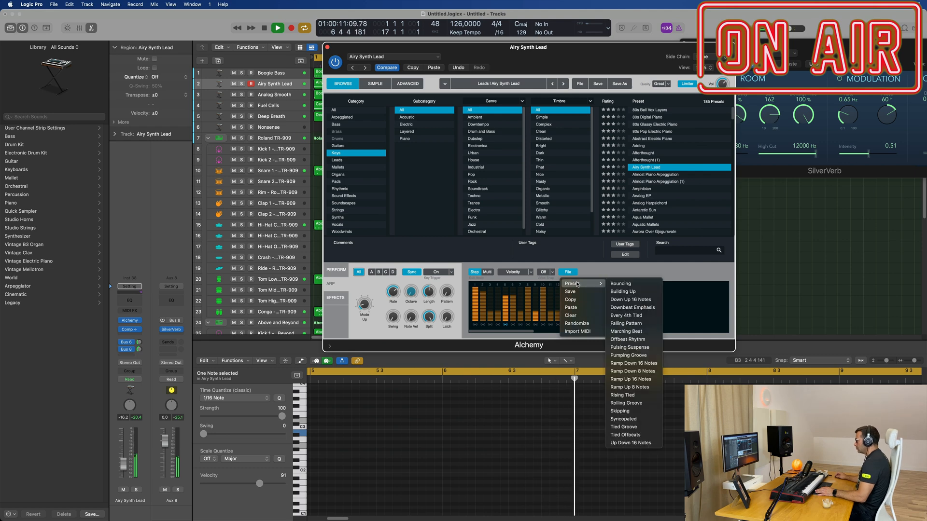
click(642, 316)
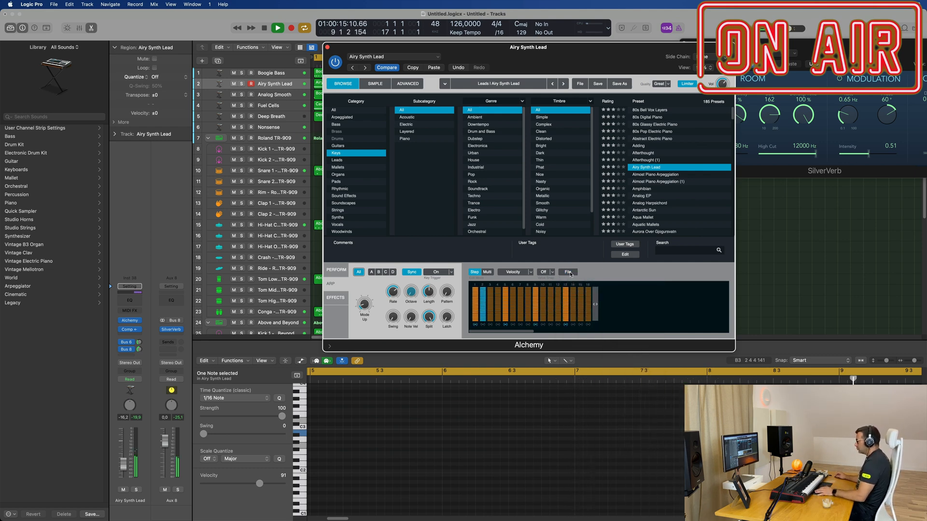
Return from the arpeggiator to Airy Synth Lead's performance controls at the Brassy snapshot.
click(285, 84)
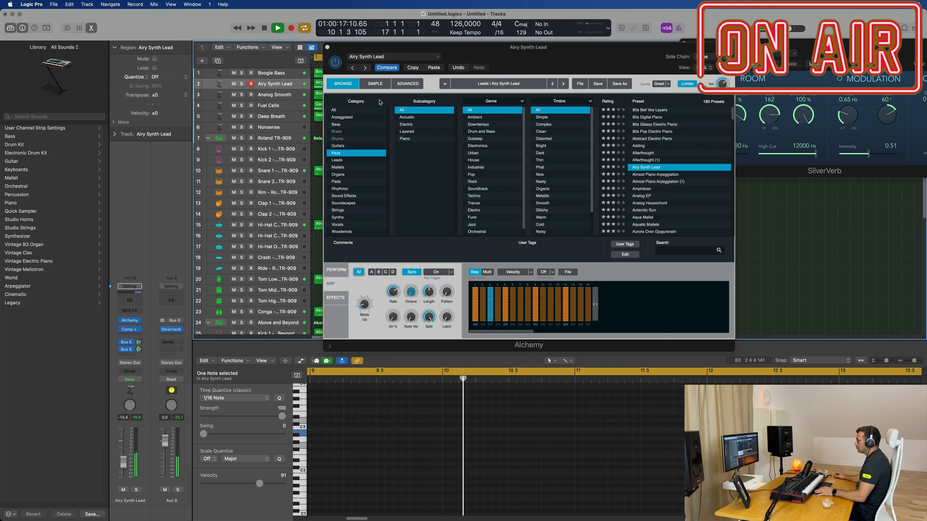
click(336, 269)
drag(414, 287, 378, 283)
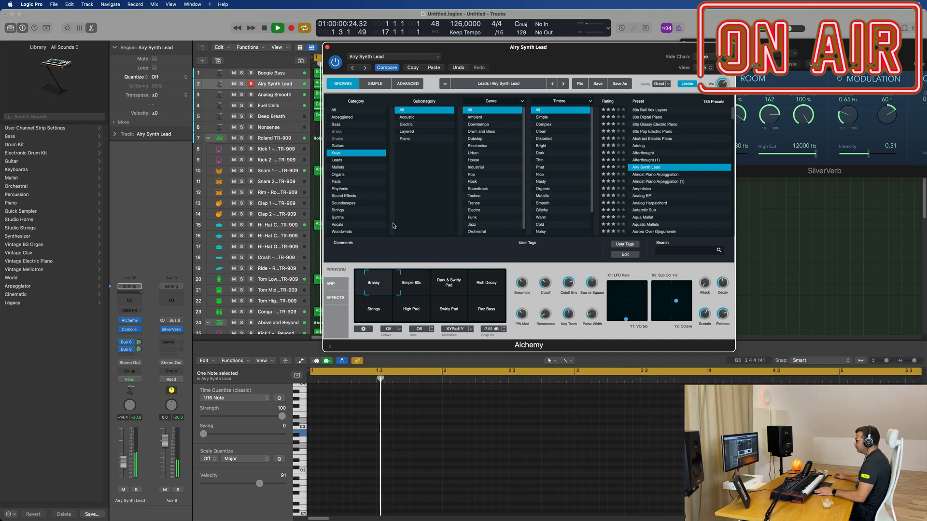
Load the After Image Echoes preset from Alchemy's Arpeggiated category, move the window aside and play the loop from bar 1.
click(357, 118)
click(654, 131)
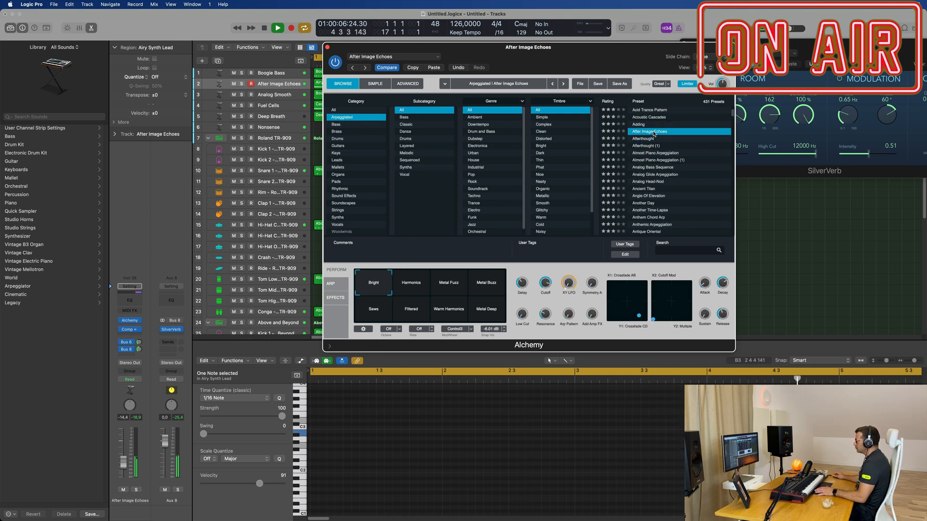
drag(679, 74, 608, 85)
key(space)
key(space)
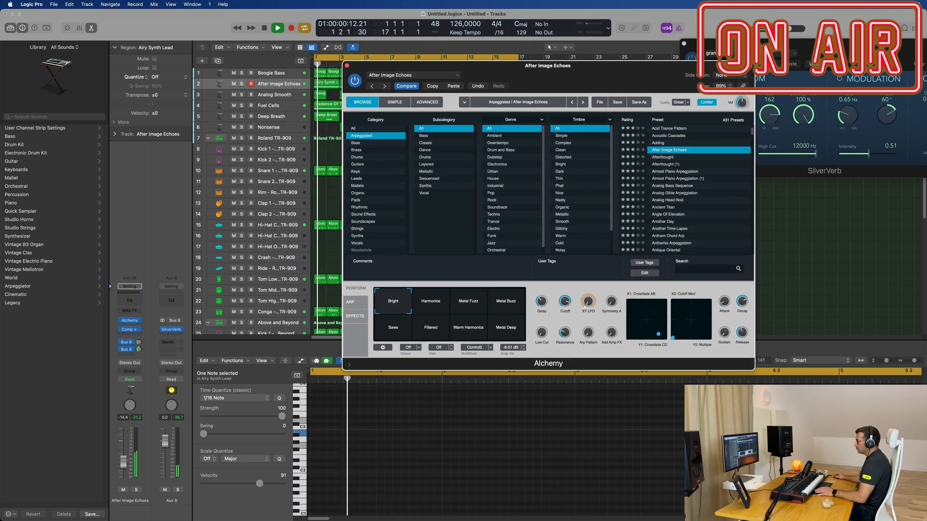
drag(564, 301, 562, 326)
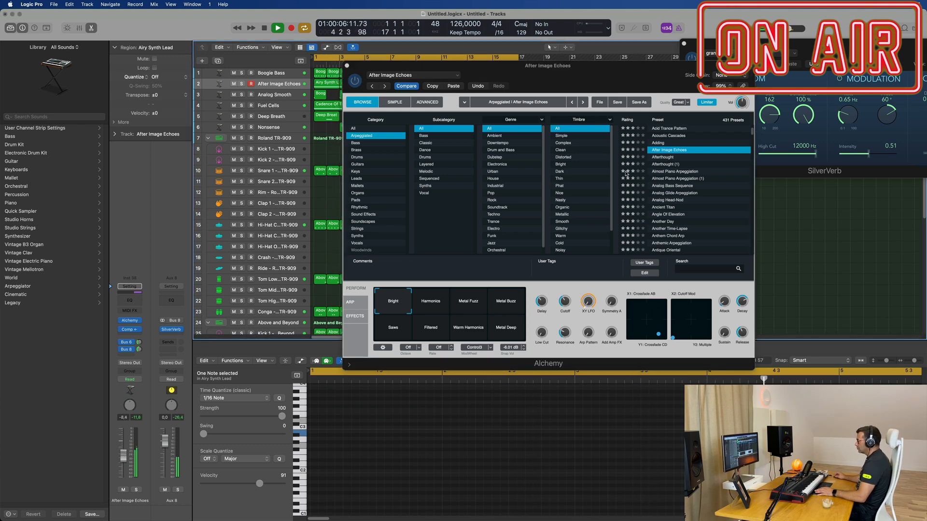
Add a Channel EQ to the After Image Echoes track with a 128 Hz low cut, and move its window below the arrangement.
click(133, 302)
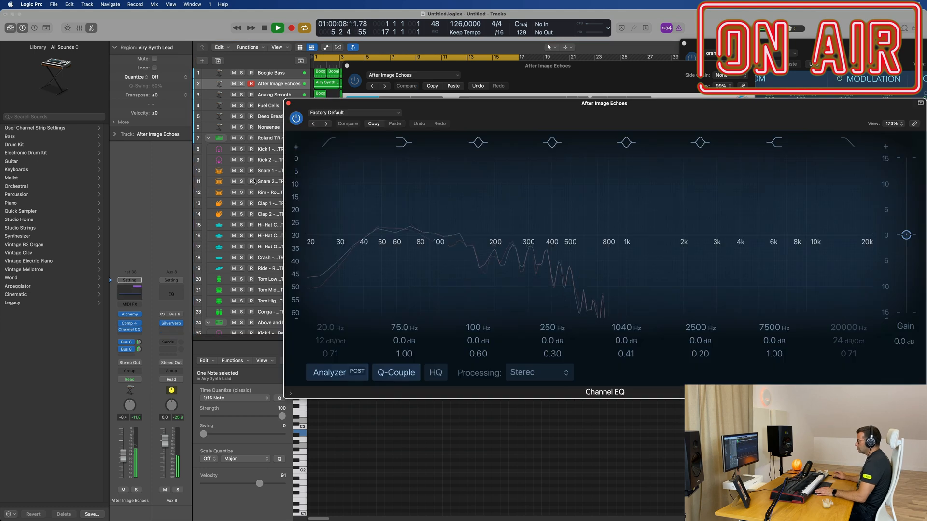
click(330, 143)
drag(319, 200, 470, 180)
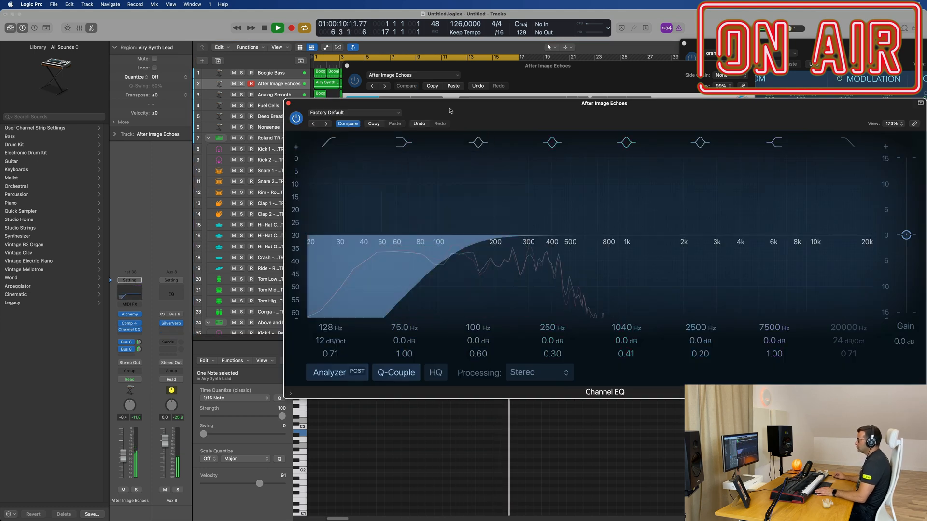
drag(477, 112, 515, 349)
Set After Image Echoes' Cutoff to 47.1% and place the Alchemy window clear of the upper tracks.
drag(578, 75, 464, 71)
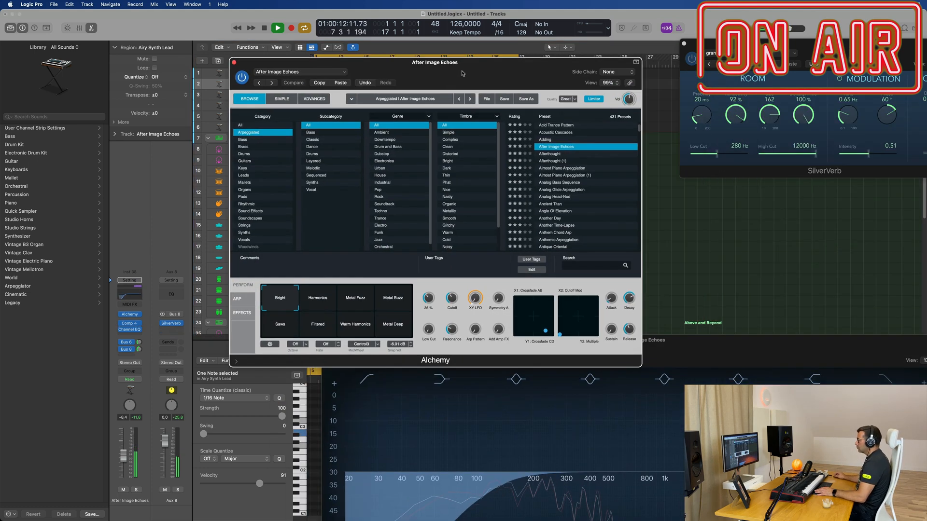
drag(452, 300, 452, 297)
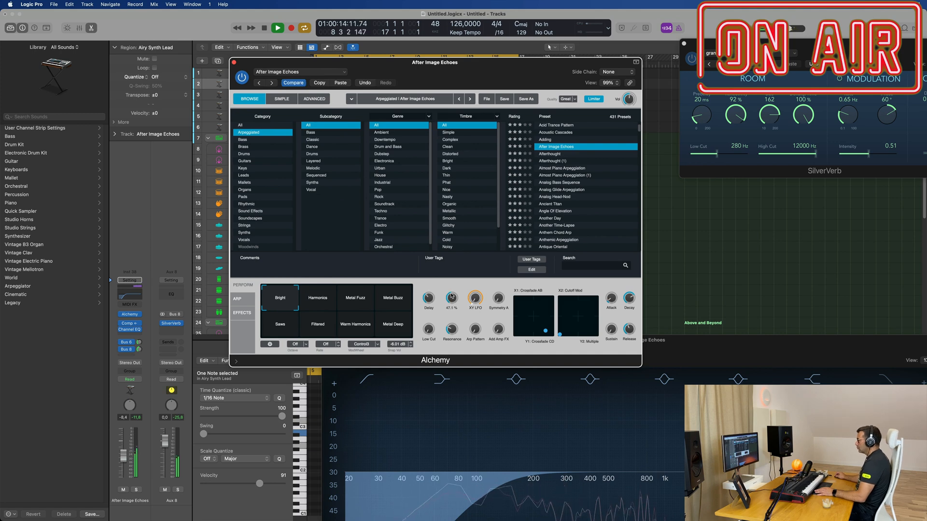
drag(486, 67, 538, 134)
Audition After Image Echoes' Harmonics, Metal Fuzz, Metal Buzz, Metal Deep, Warm Harmonics, Filtered and Saws snapshots.
click(373, 360)
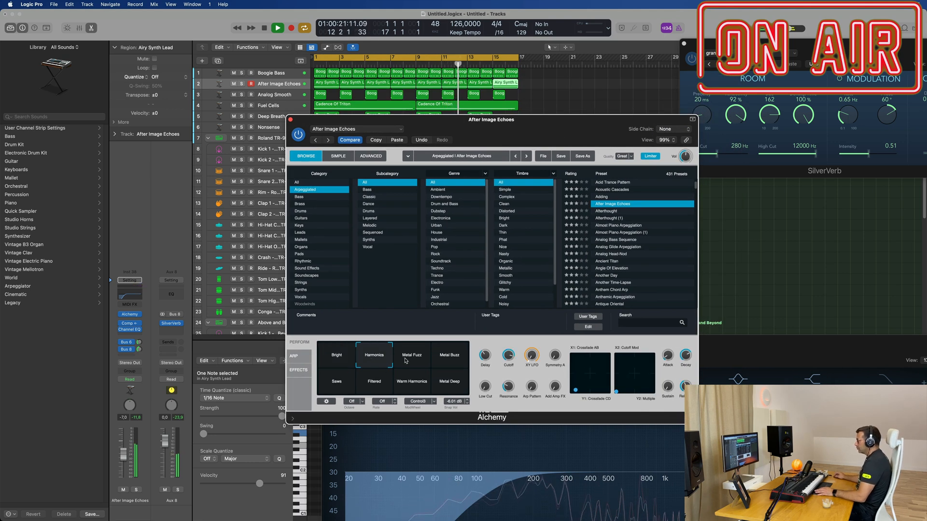
click(405, 360)
click(437, 361)
click(447, 381)
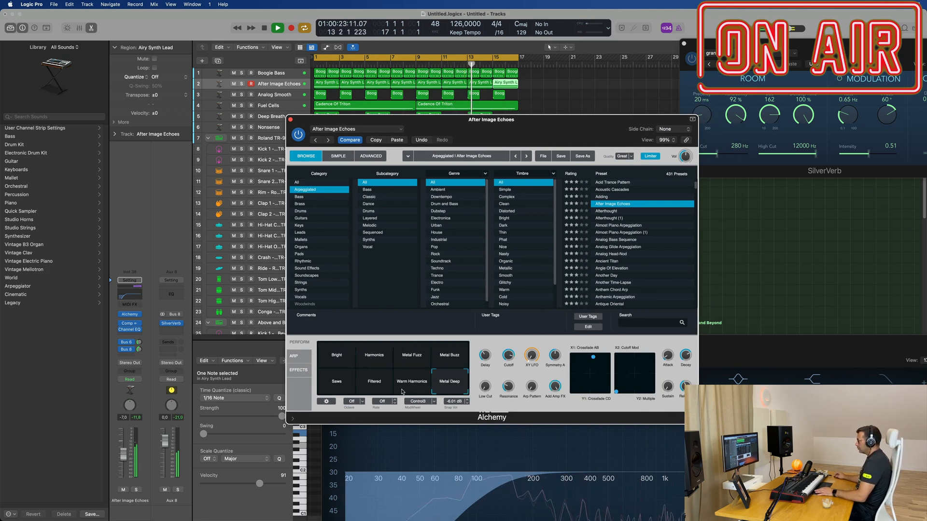
click(409, 389)
click(384, 390)
click(348, 391)
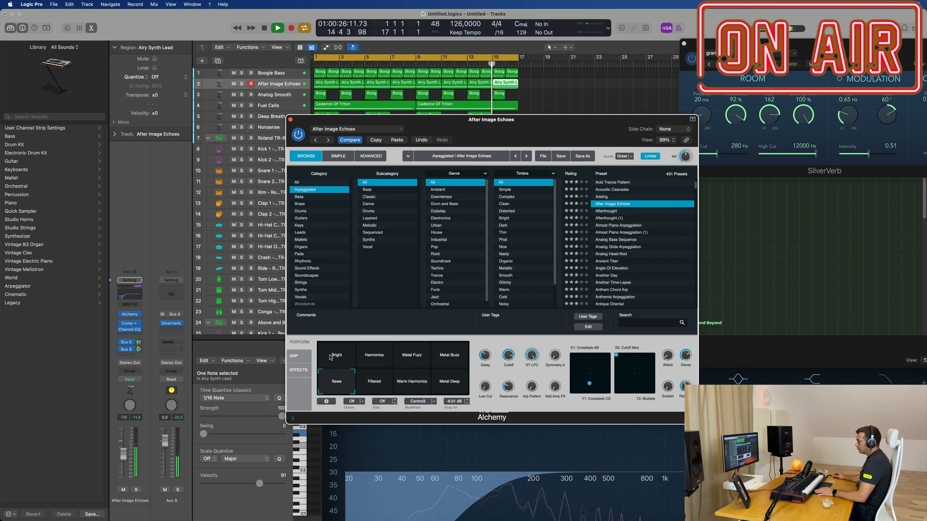
Compare the Bright, Harmonics and Metal Fuzz snapshots, settle between Bright and Harmonics, and set Cutoff to 48.2%.
click(328, 357)
click(369, 357)
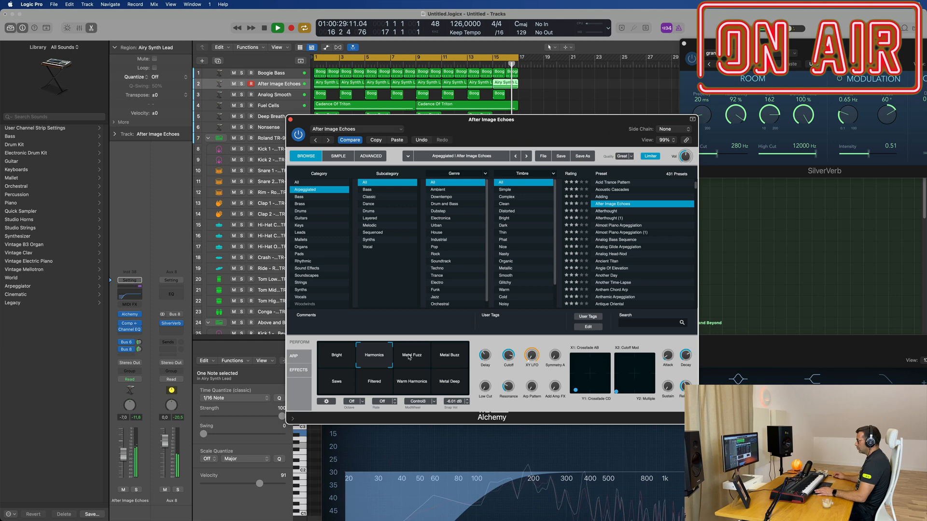
click(409, 357)
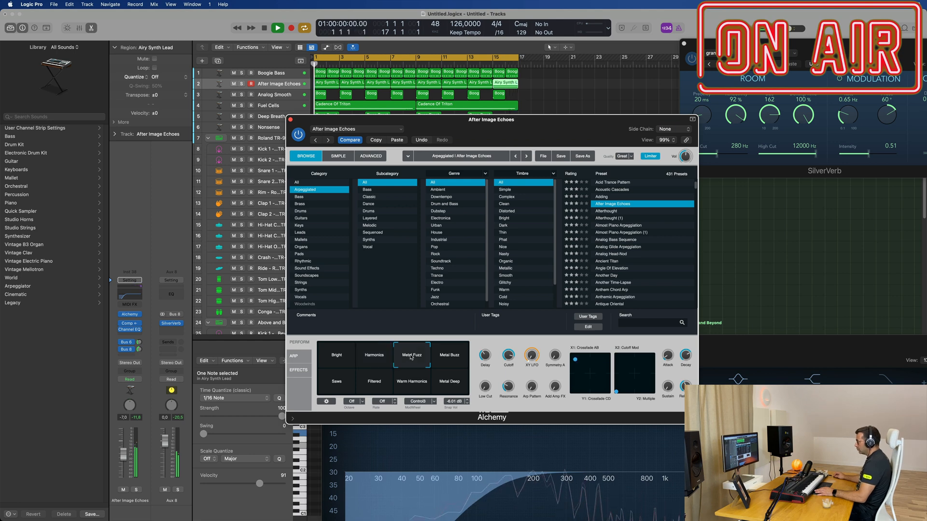
click(383, 357)
click(347, 357)
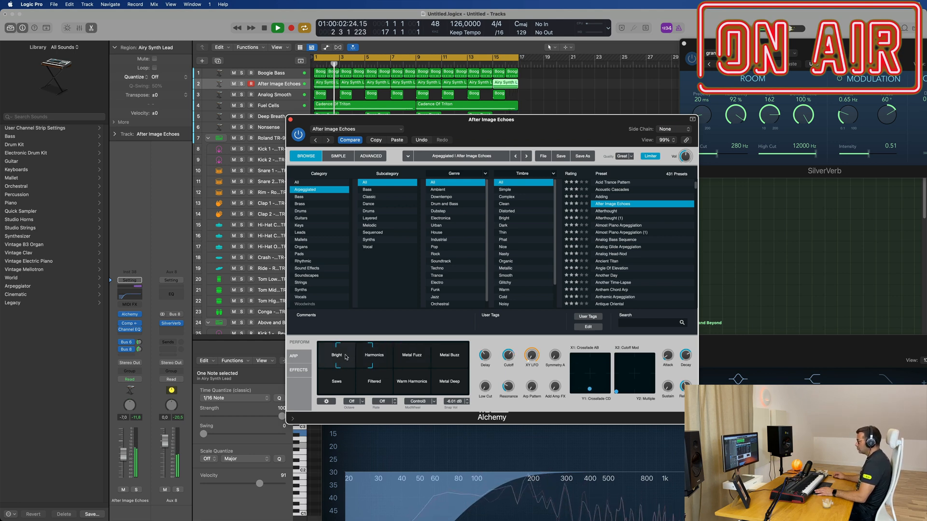
mouse_move(509, 359)
drag(509, 360, 506, 365)
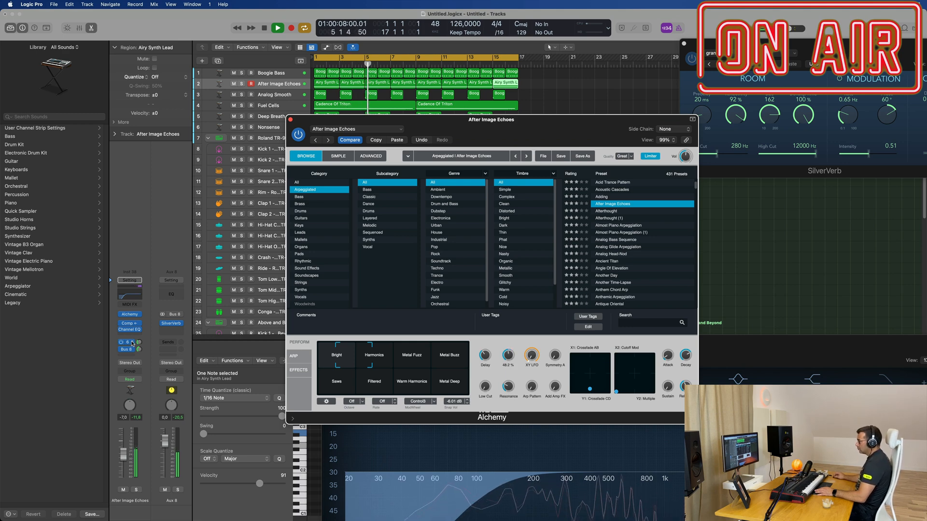
Set the After Image Echoes channel fader to -8.2 dB and rebalance its two bus sends, with the second at -18.9 dB.
drag(140, 342, 141, 362)
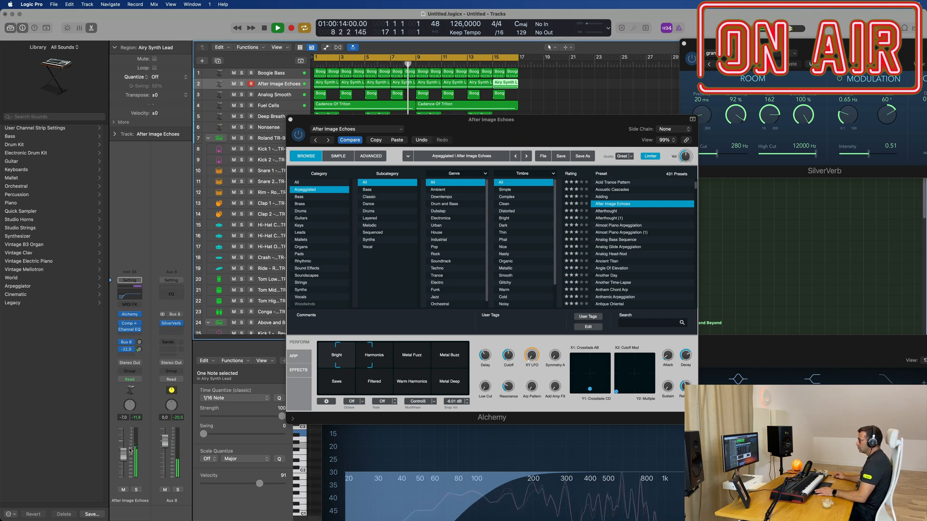
drag(122, 461, 124, 456)
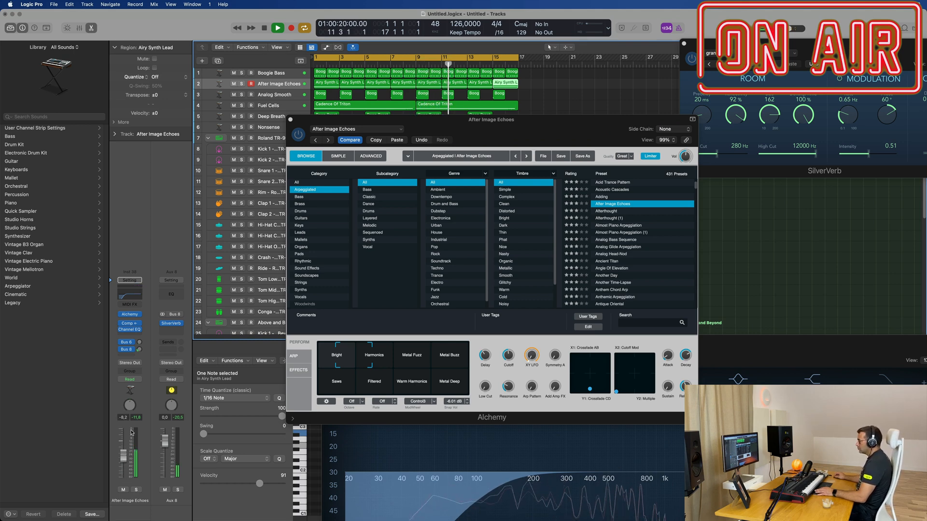
click(139, 342)
drag(142, 343, 140, 345)
click(139, 349)
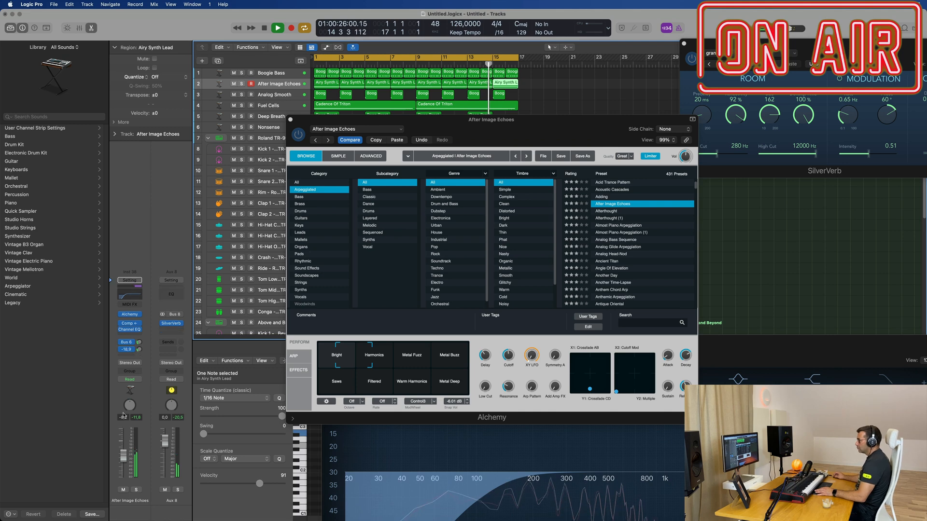
Fine-tune the After Image Echoes channel fader to -8.2 dB and close its Alchemy window.
drag(124, 455, 124, 455)
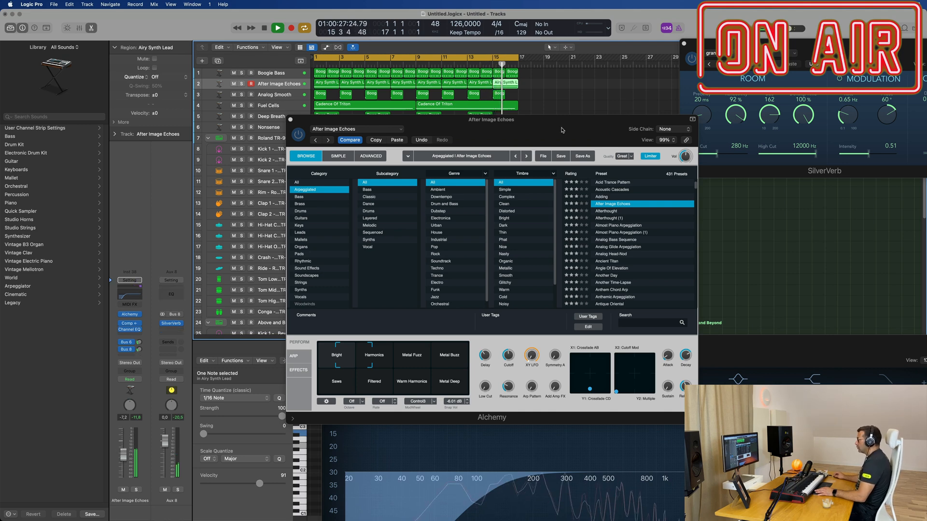
drag(290, 118, 204, 167)
click(206, 169)
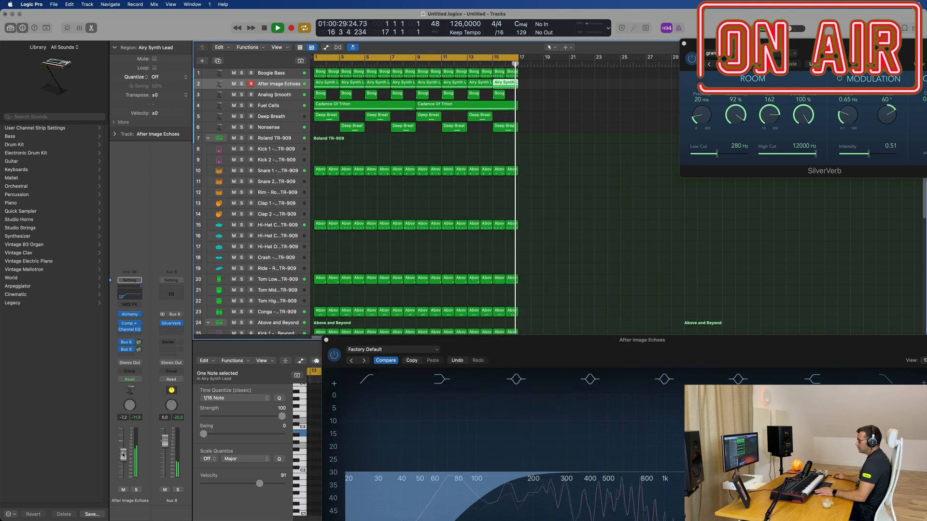
Repeat all regions once from bar 17 to bar 33 and extend the cycle range to bar 33.
click(463, 147)
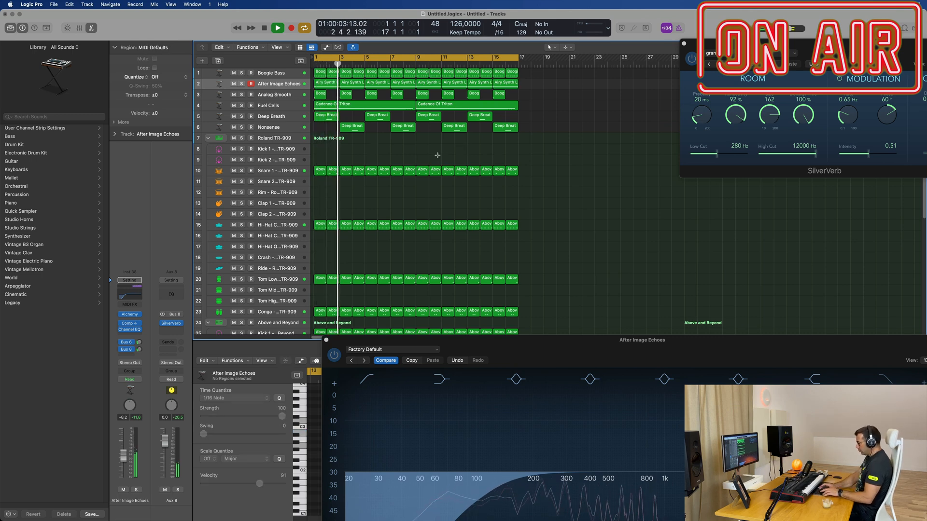
key(super+a)
key(super+r)
key(super+Left)
key(super+Left)
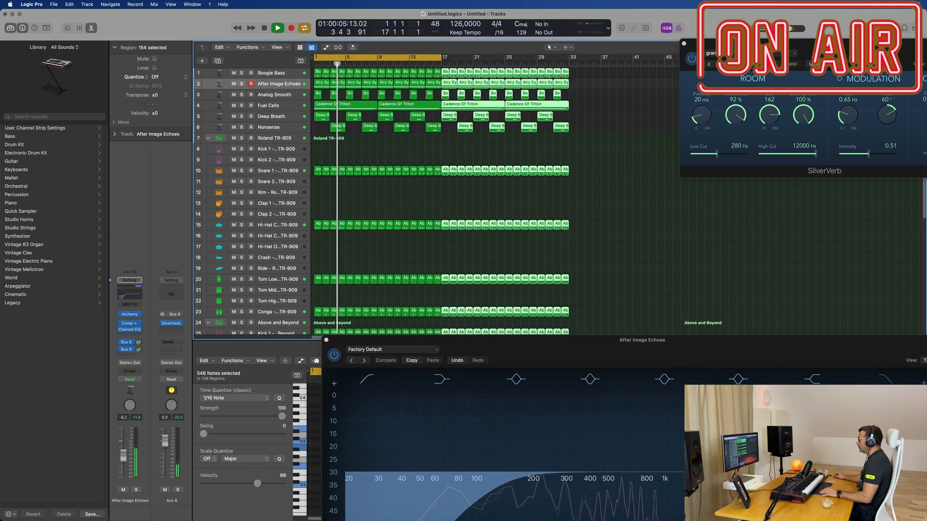
drag(445, 60, 569, 67)
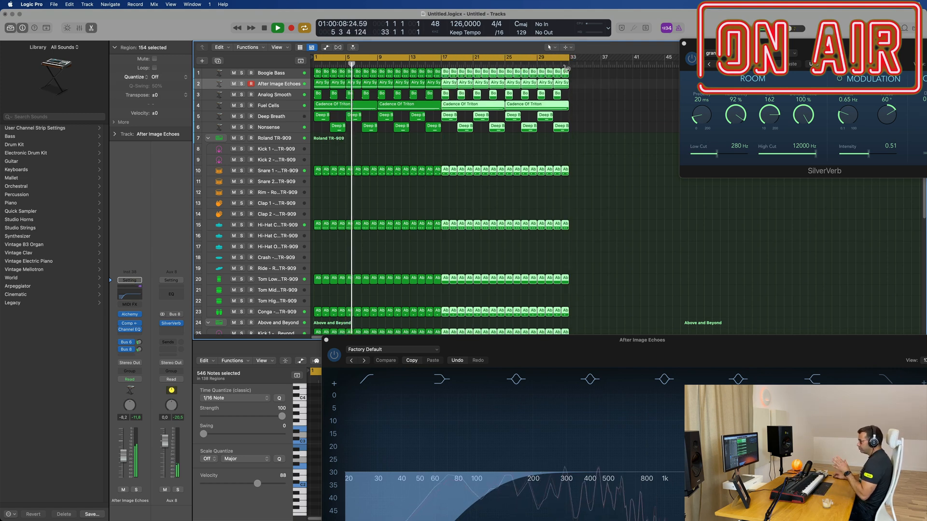
click(454, 148)
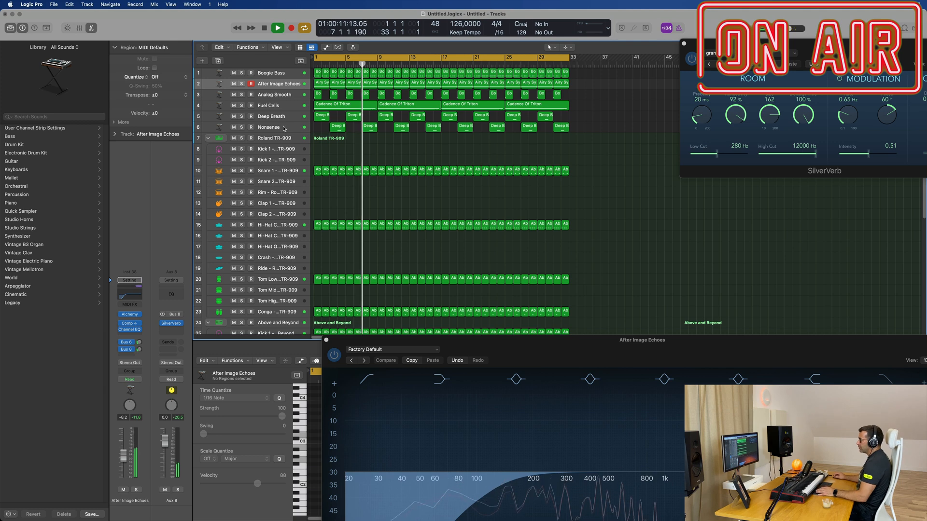
Duplicate the After Image Echoes track and load Alchemy's Arctic Noise Lead preset from the Leads category on the copy.
click(277, 84)
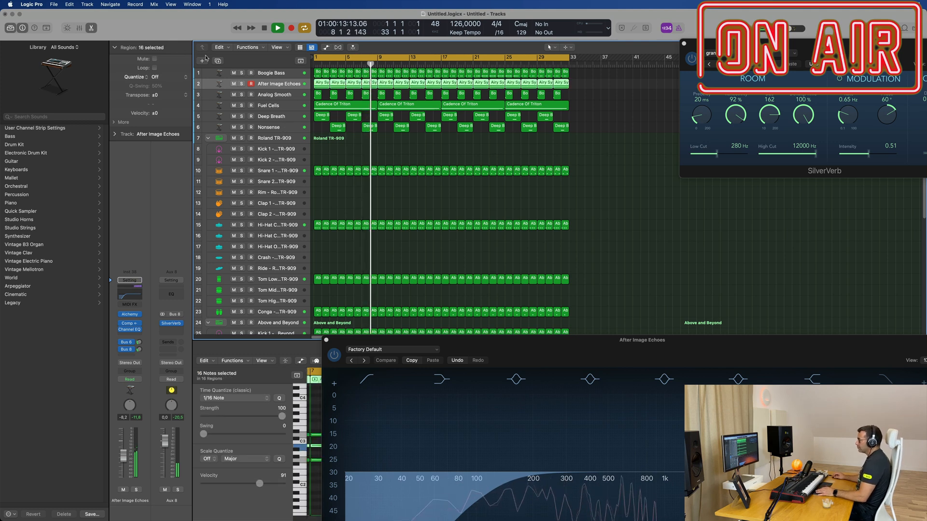
key(super+d)
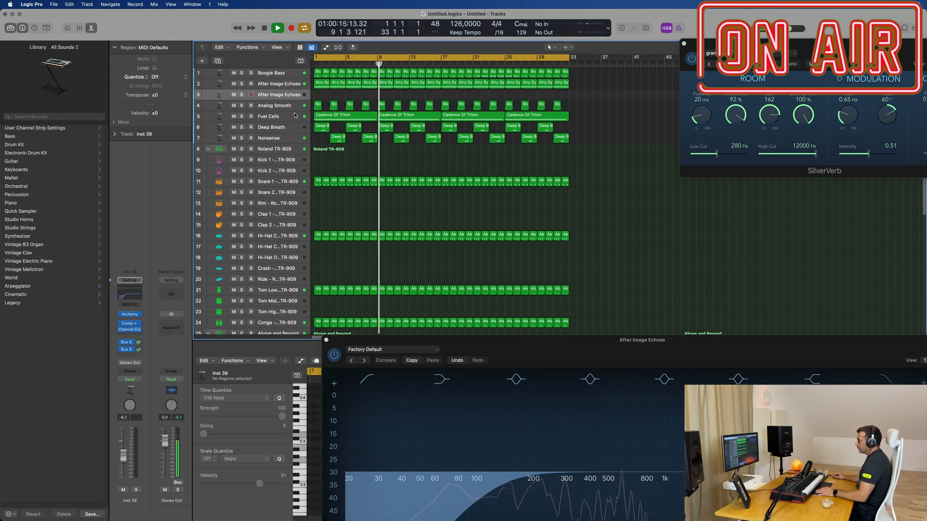
click(130, 318)
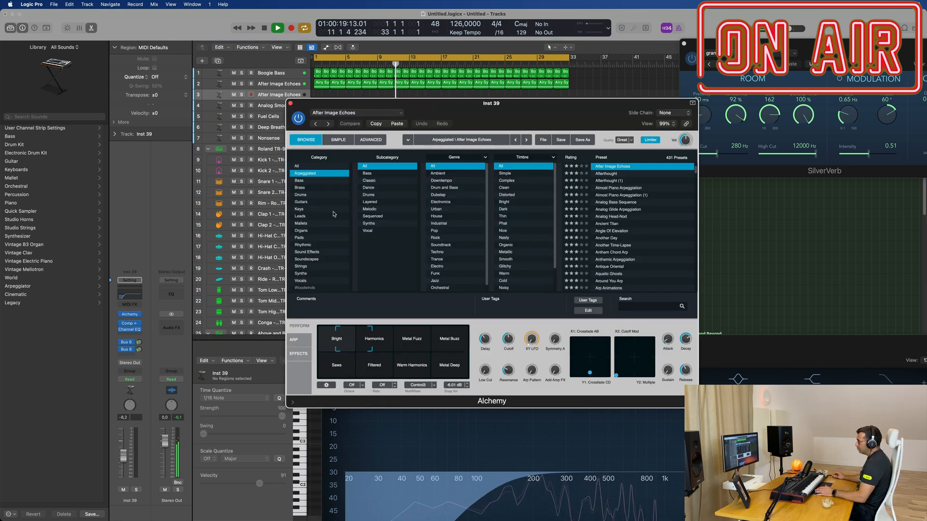
click(301, 216)
click(612, 209)
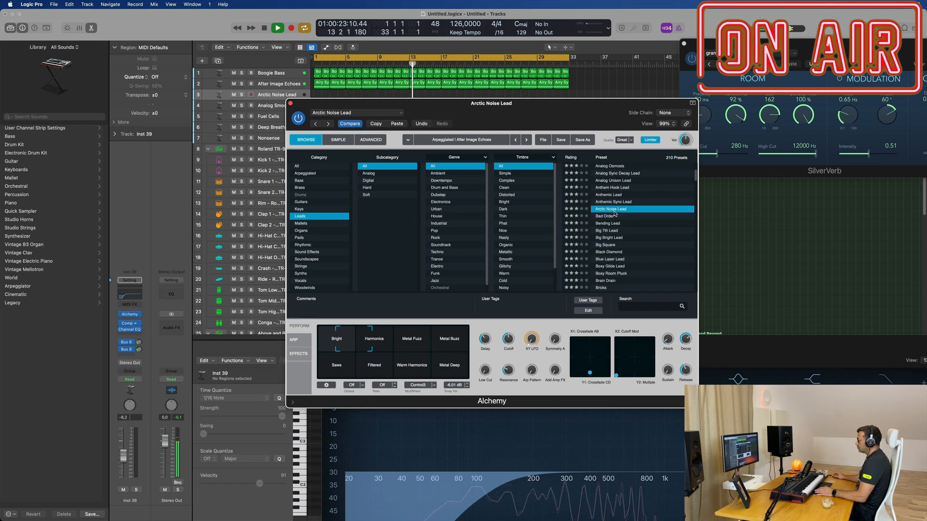
Lower the Arctic Noise Lead channel fader to about -19 dB and adjust the channel's two bus sends.
click(139, 349)
drag(123, 456, 128, 477)
drag(141, 340, 141, 339)
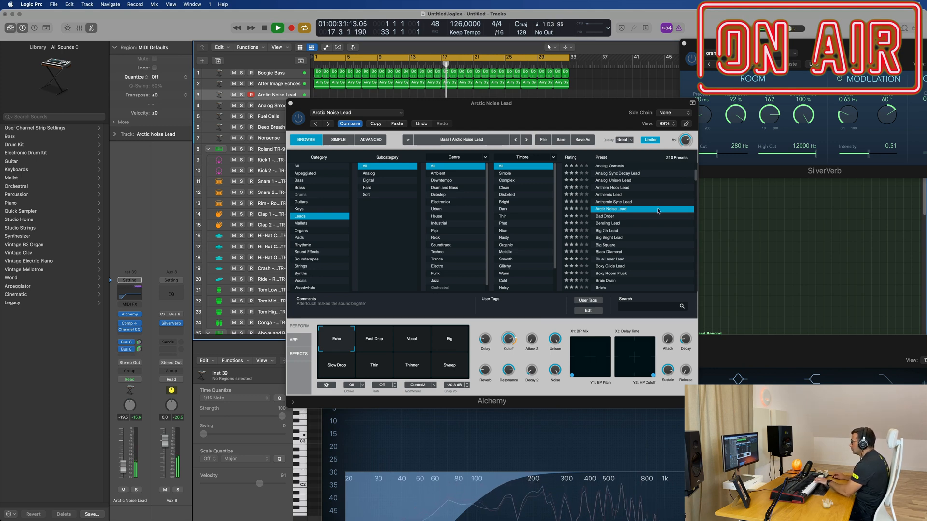
Audition the lead presets Bad Order, Bending Lead, Big 7th Lead, Blue Laser Lead and Boxy Glide Lead.
click(598, 216)
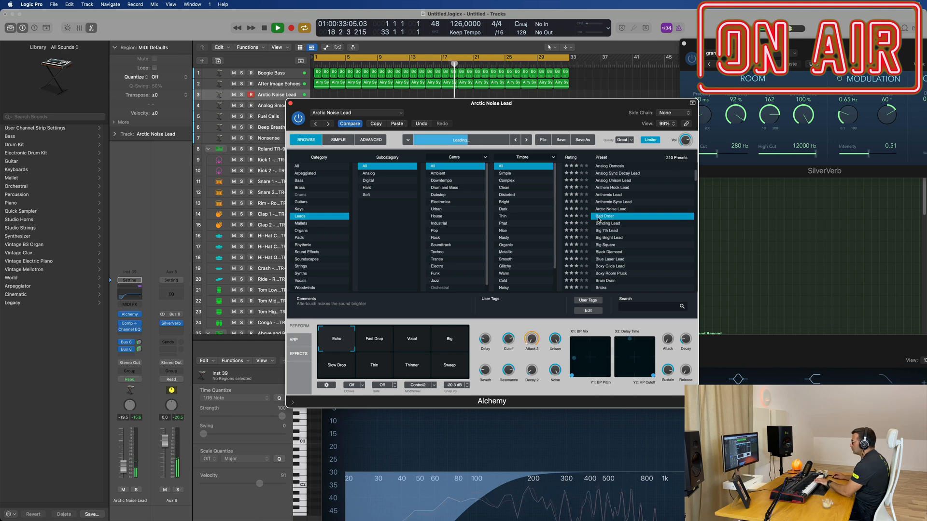
click(609, 223)
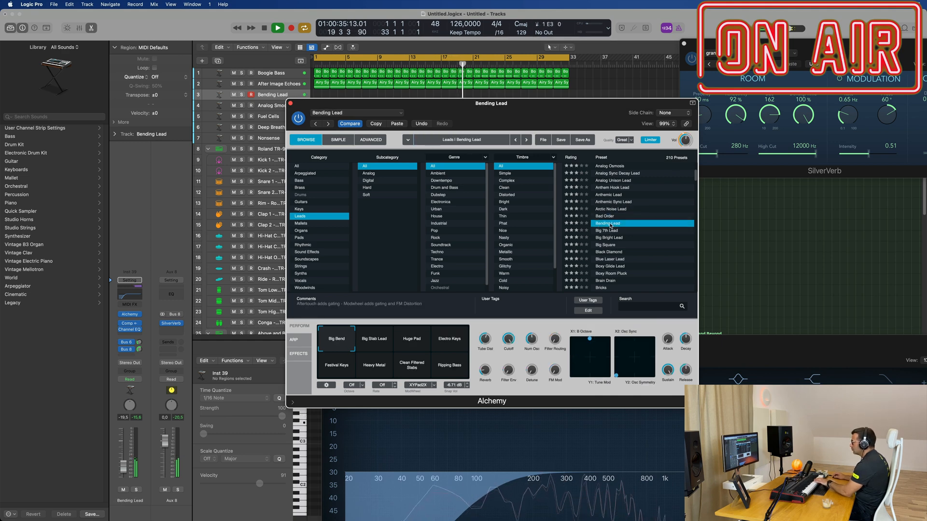
click(611, 231)
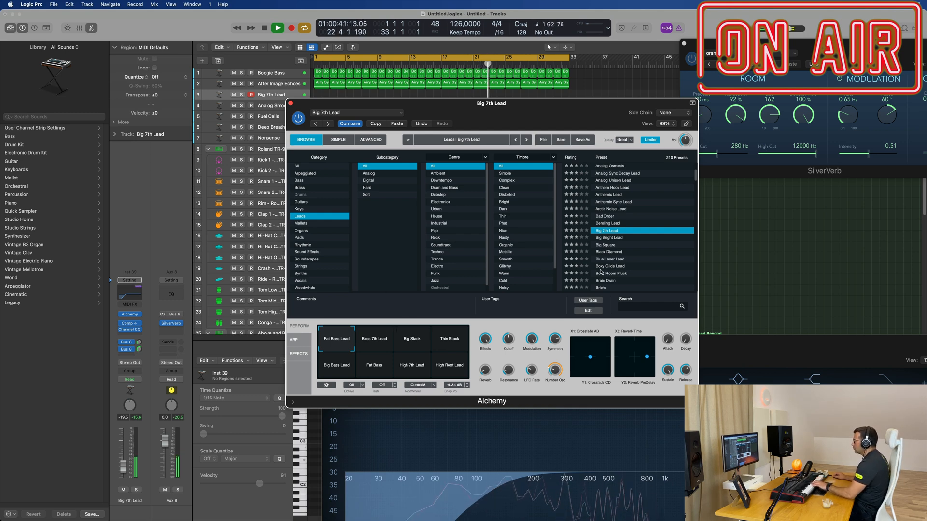
click(612, 261)
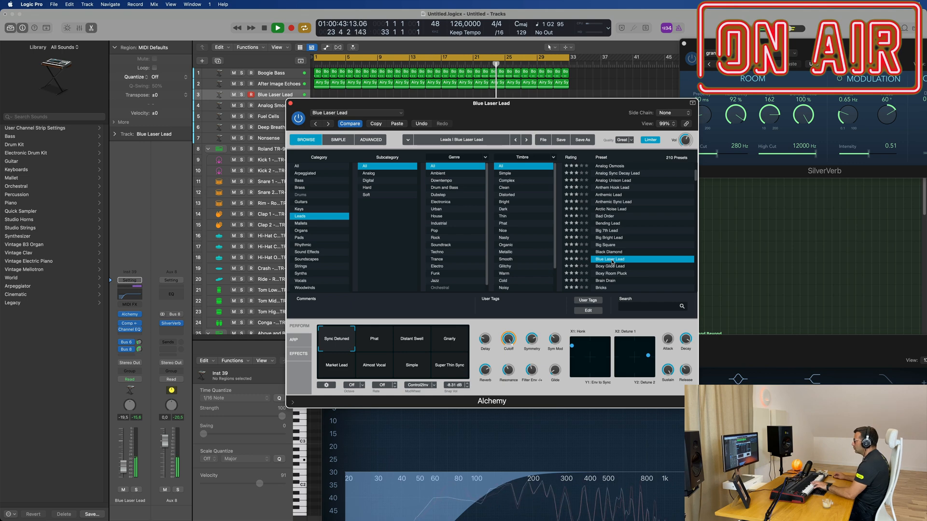
click(614, 267)
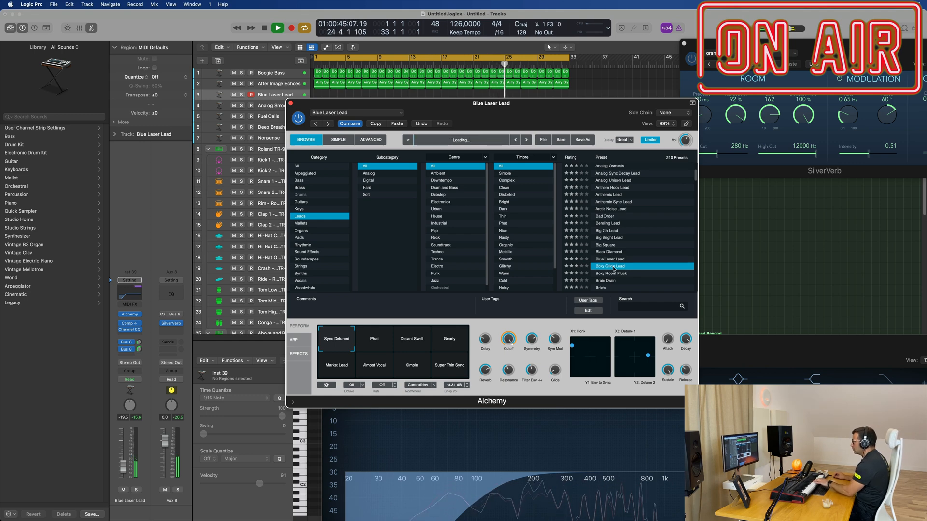
scroll(611, 263, down, 3)
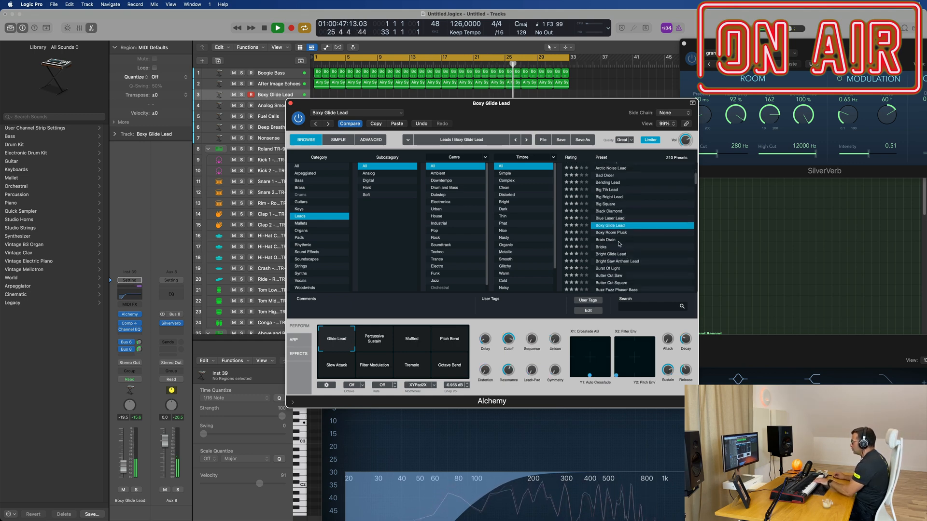
Audition the Bricks preset with its Bright, Unison, Thin and Powerful Fifth Lead and Bright Pad snapshots, setting the channel fader to -13.4 dB.
click(604, 248)
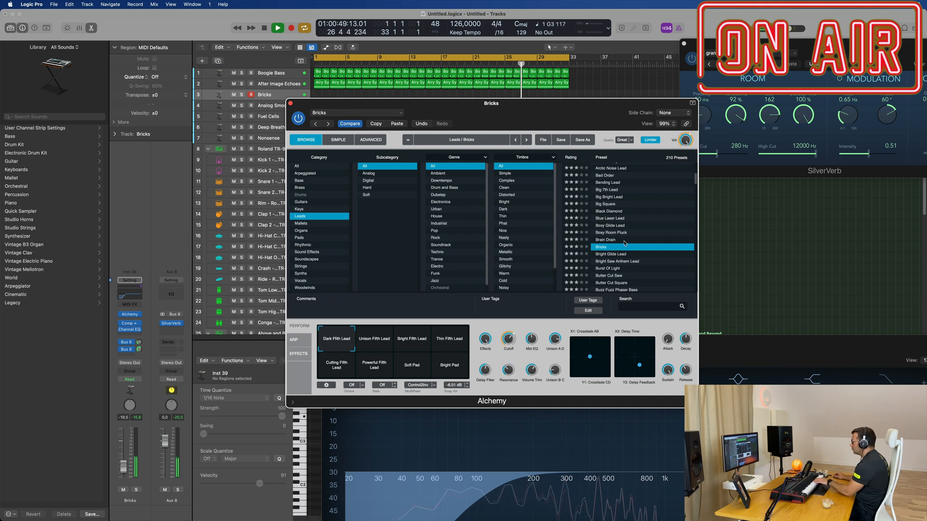
scroll(624, 244, down, 2)
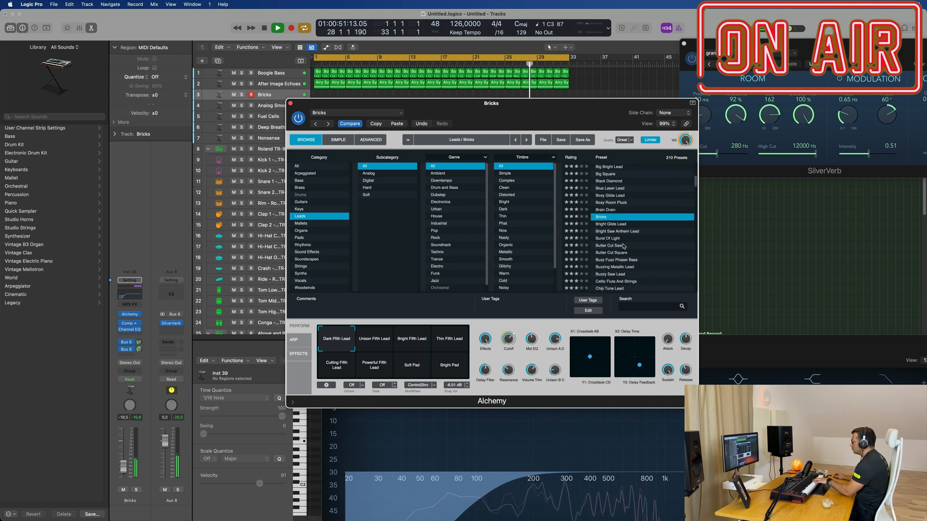
click(411, 344)
click(364, 344)
click(449, 342)
click(449, 374)
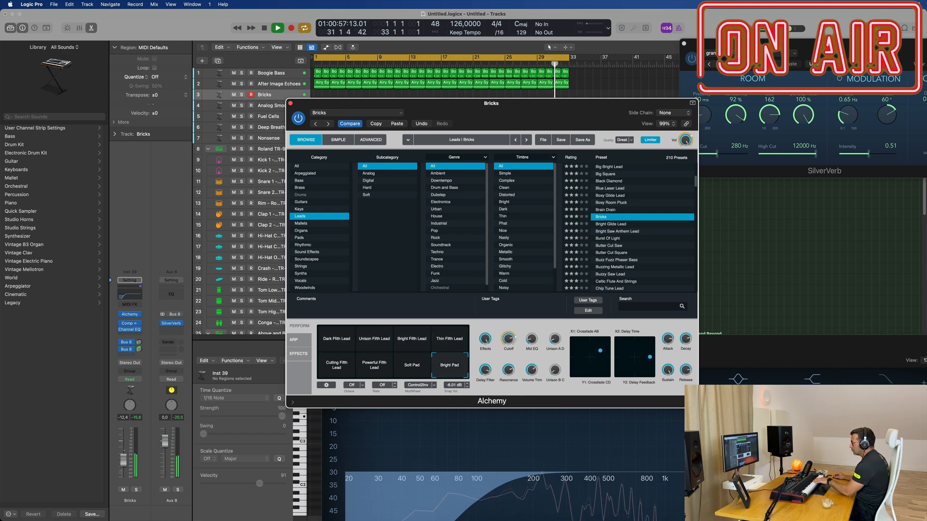
click(123, 452)
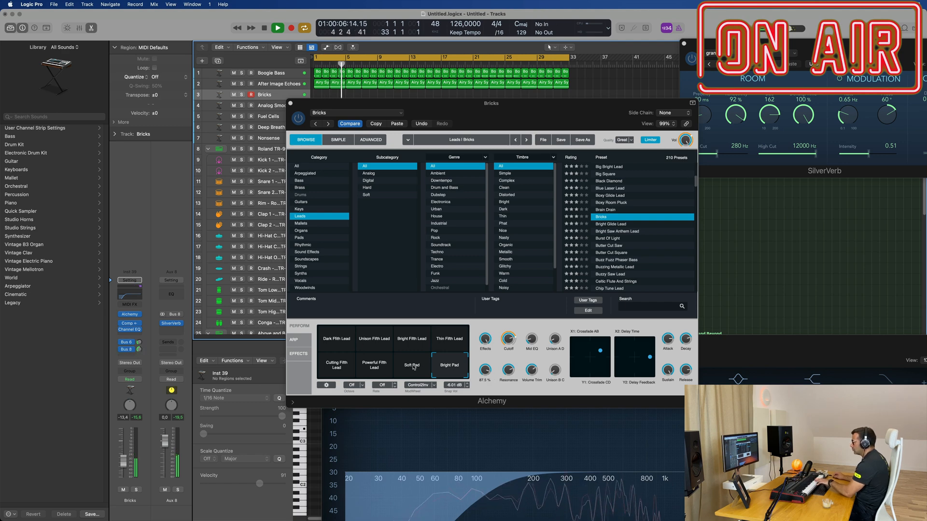
click(370, 366)
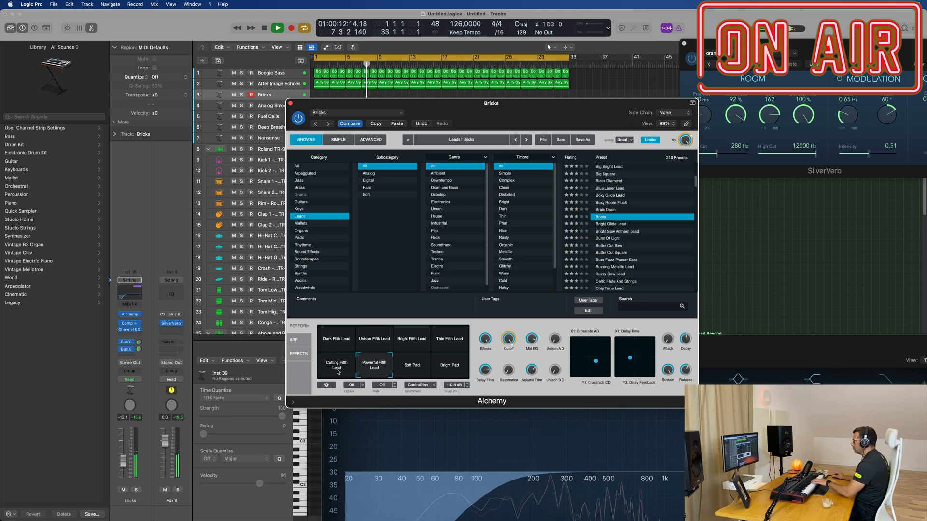
Audition Bright Glide Lead, Bright Saw Anthem Lead, Burst Of Light and Butter Cut Saw, lowering the channel fader to -17.6 dB.
click(620, 225)
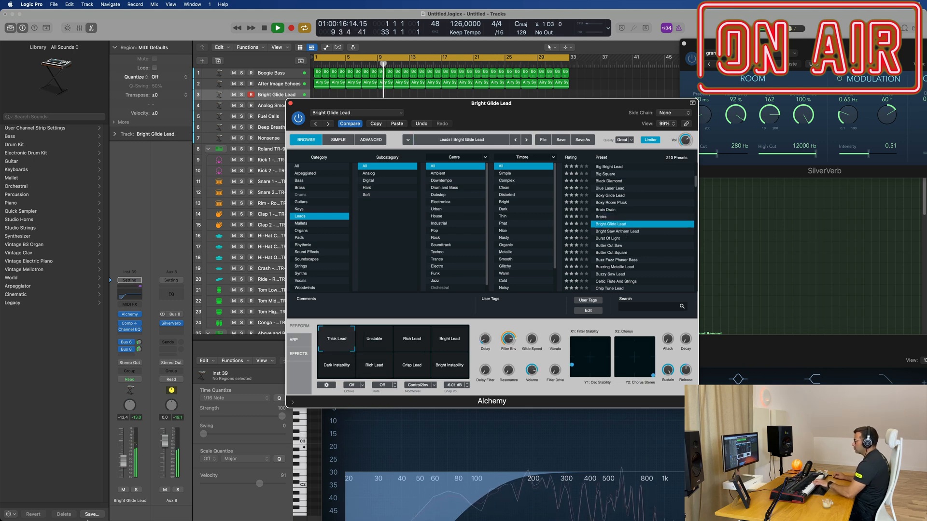
drag(118, 459, 117, 464)
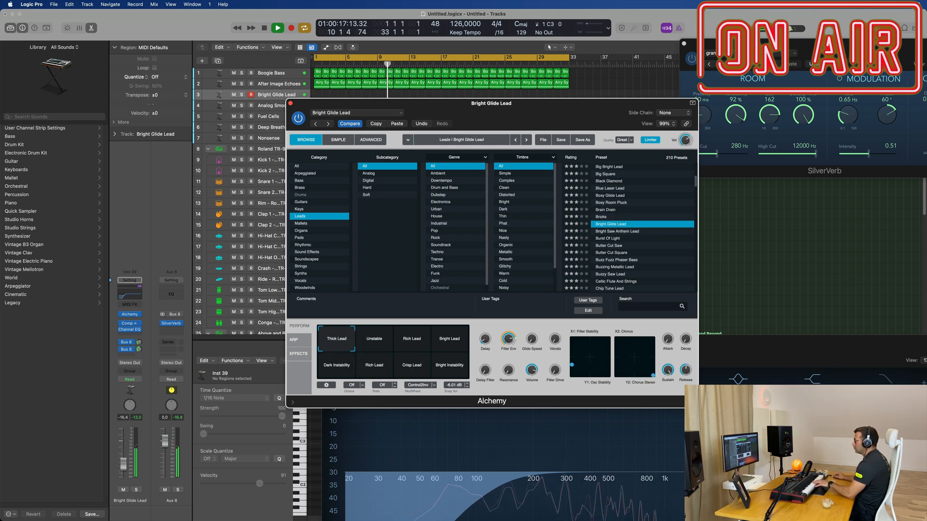
click(623, 232)
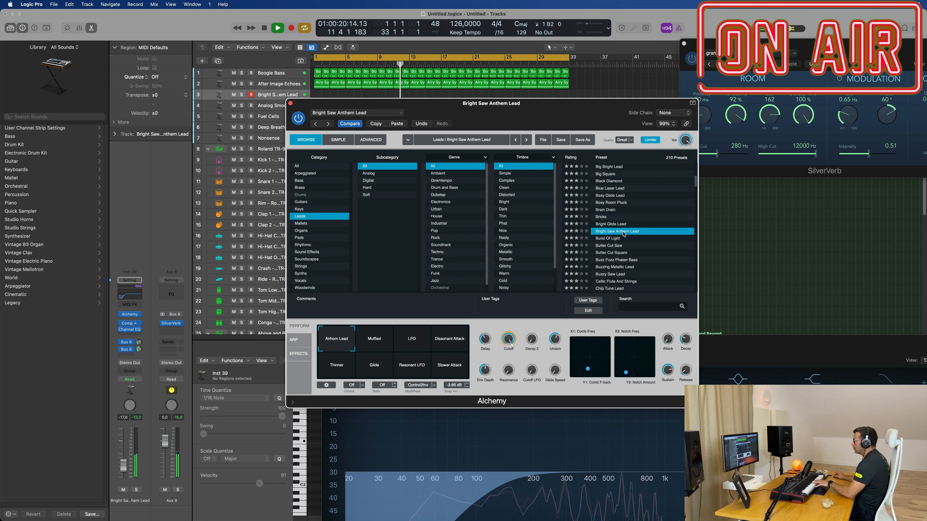
click(607, 239)
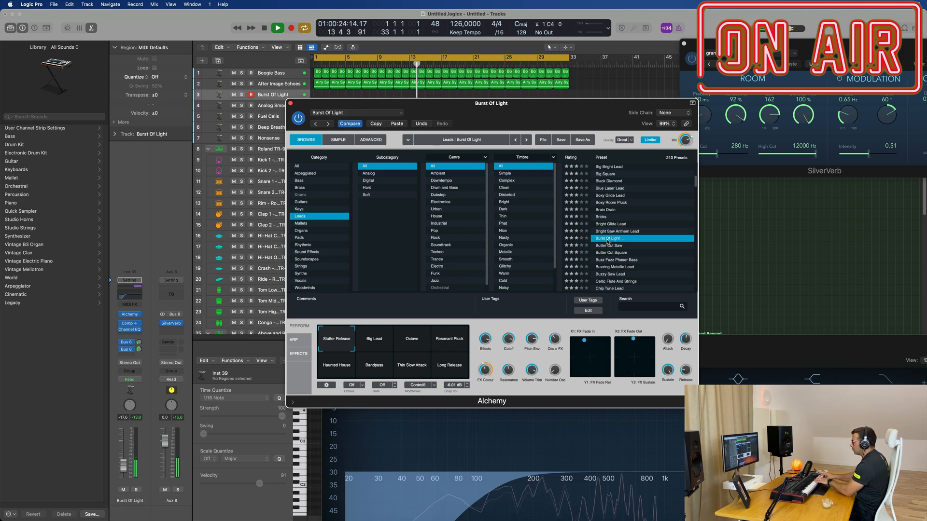
click(615, 247)
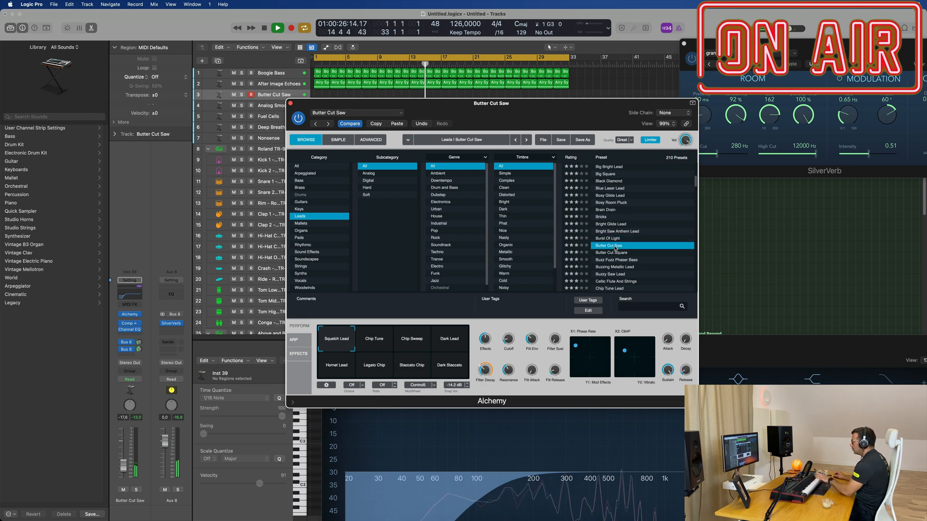
Compare Bright Saw Anthem Lead, including its Slower Attack snapshot, with Bright Glide Lead, and try Brain Drain.
click(620, 232)
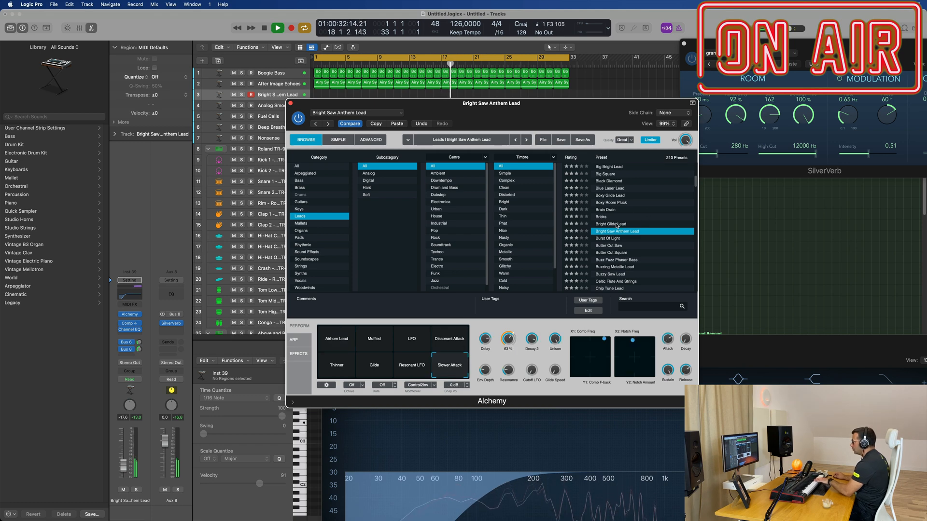
click(617, 225)
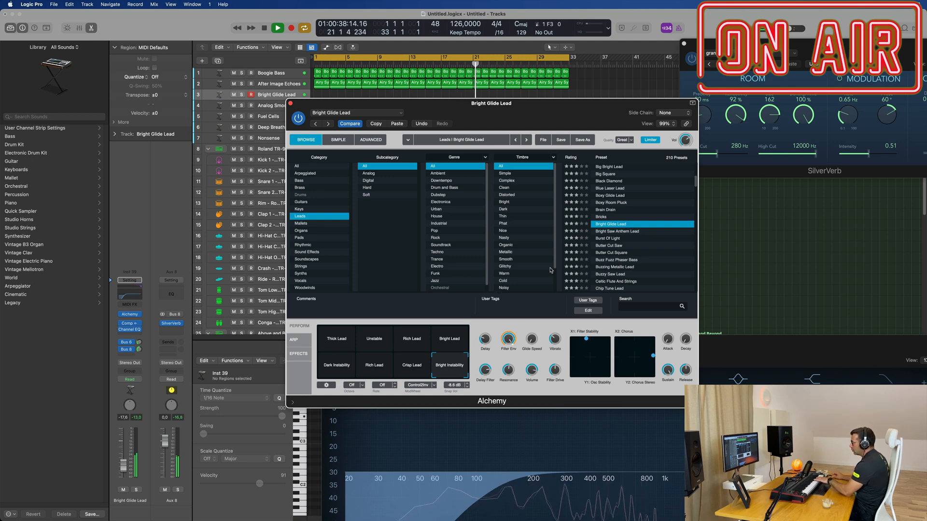
key(Down)
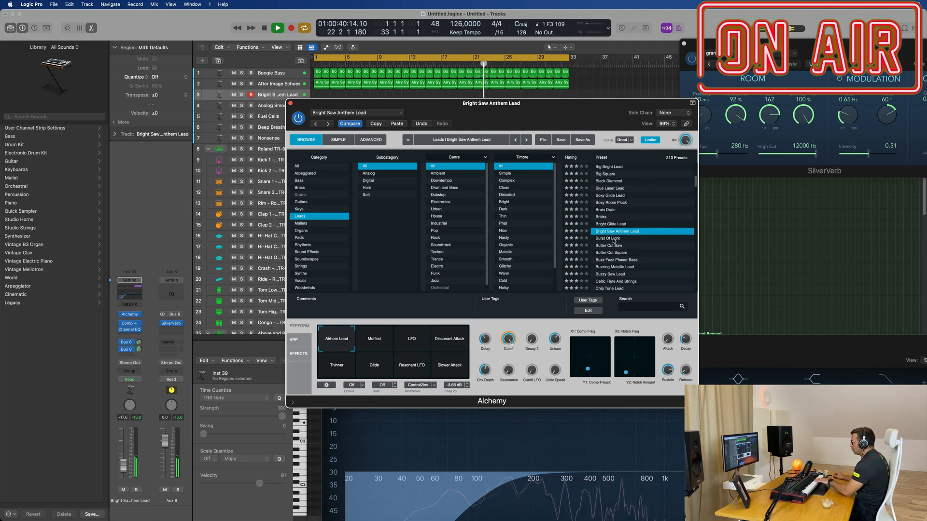
click(445, 377)
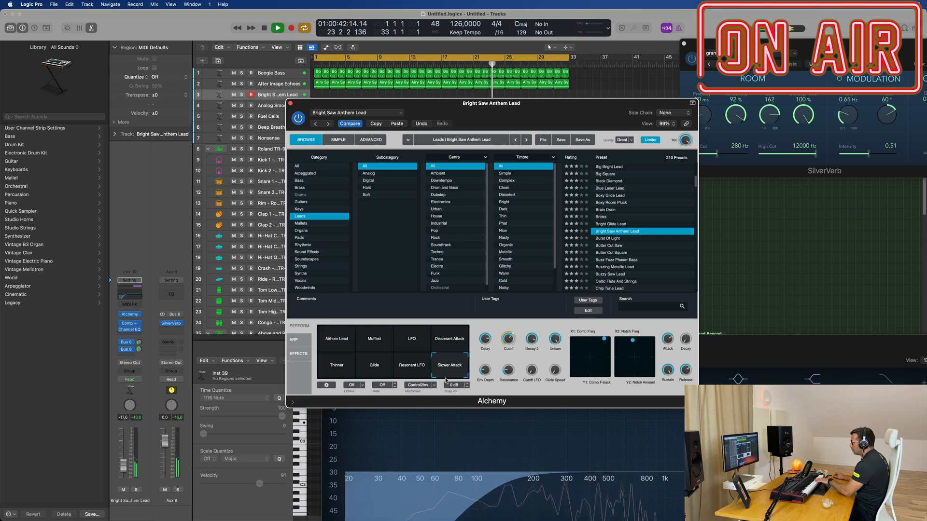
click(607, 211)
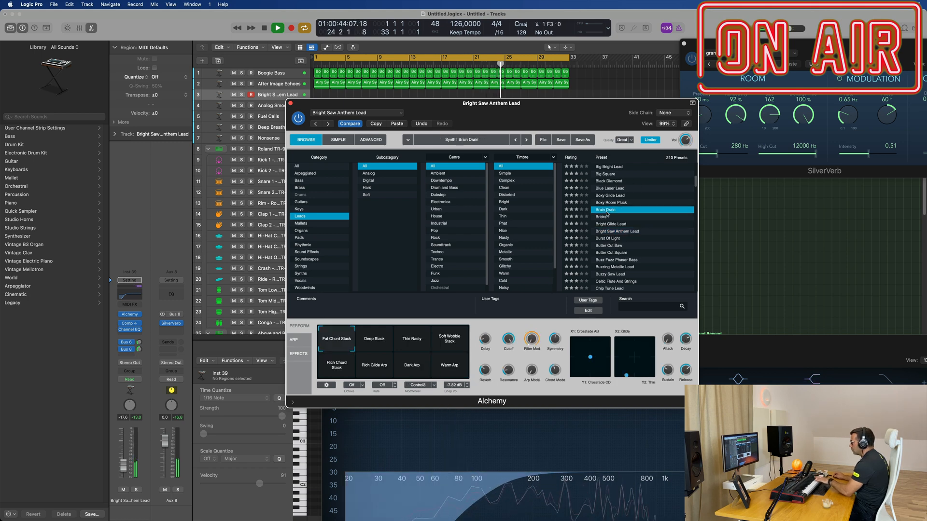
Load the Bricks preset on the lead track again and set its channel fader to -15.2 dB.
click(603, 219)
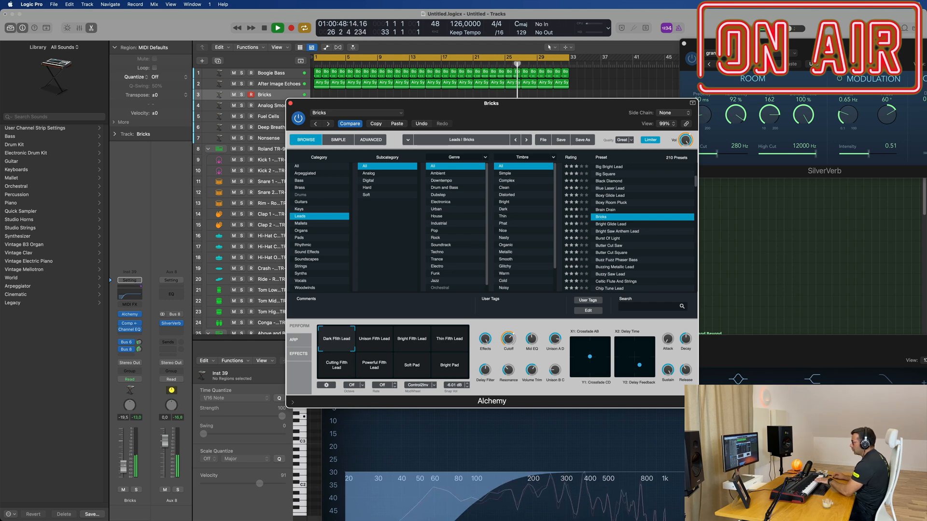
click(126, 469)
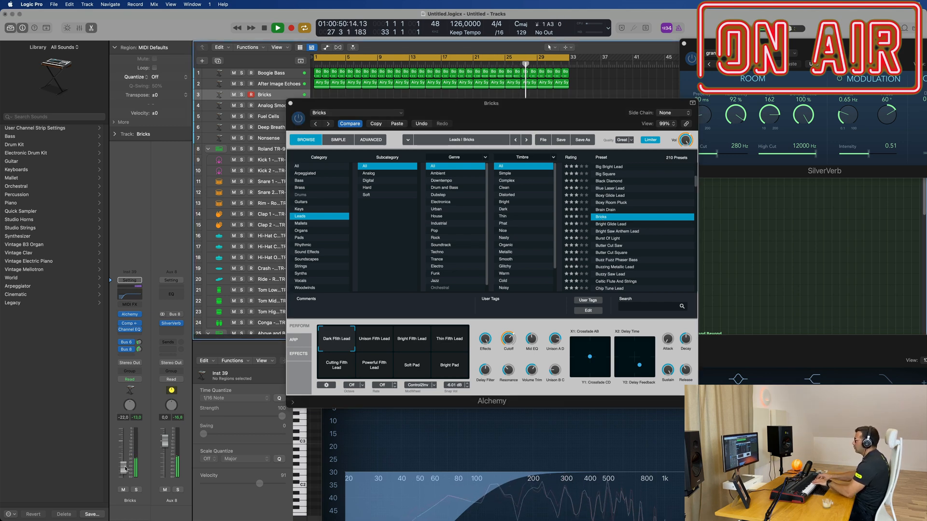
drag(124, 472, 123, 461)
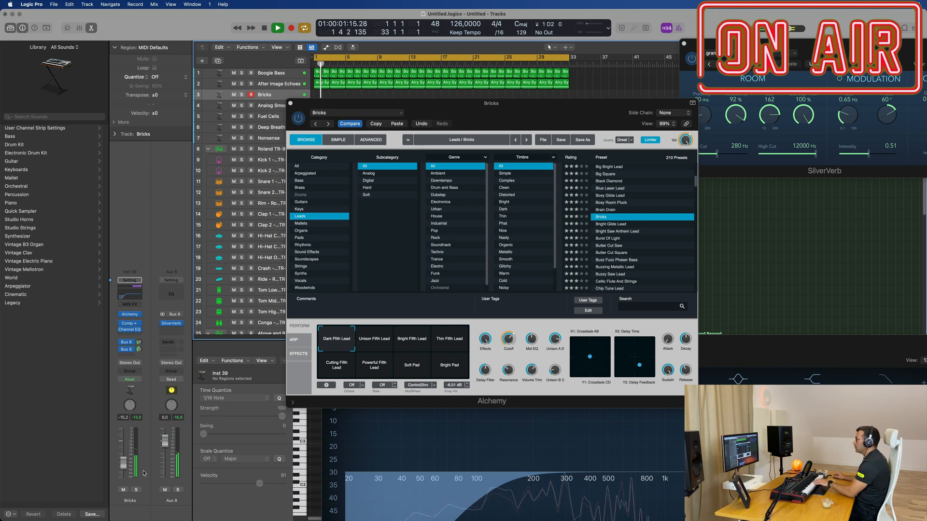
Audition the Powerful Fifth Lead, Cutting Fifth Lead and Bright Pad snapshots of Bricks, setting the channel fader to -6.2 dB.
click(377, 368)
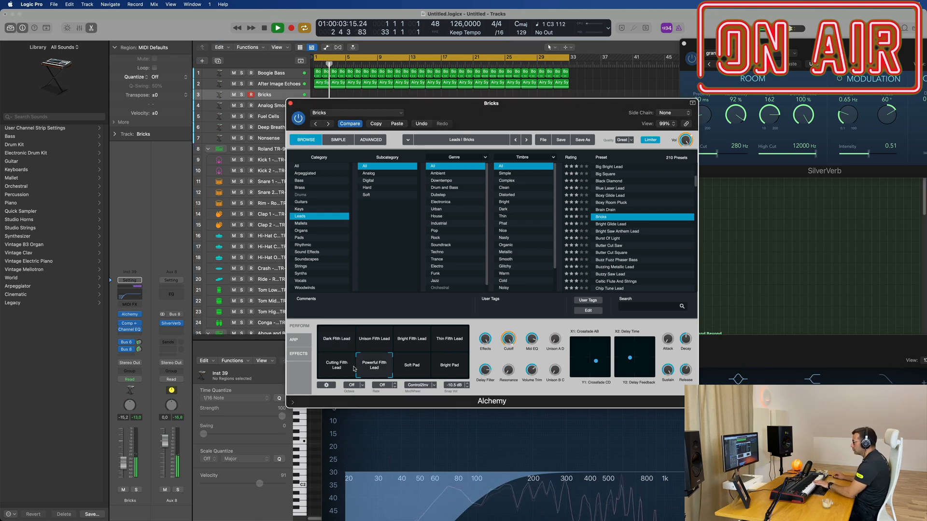
click(337, 370)
click(448, 370)
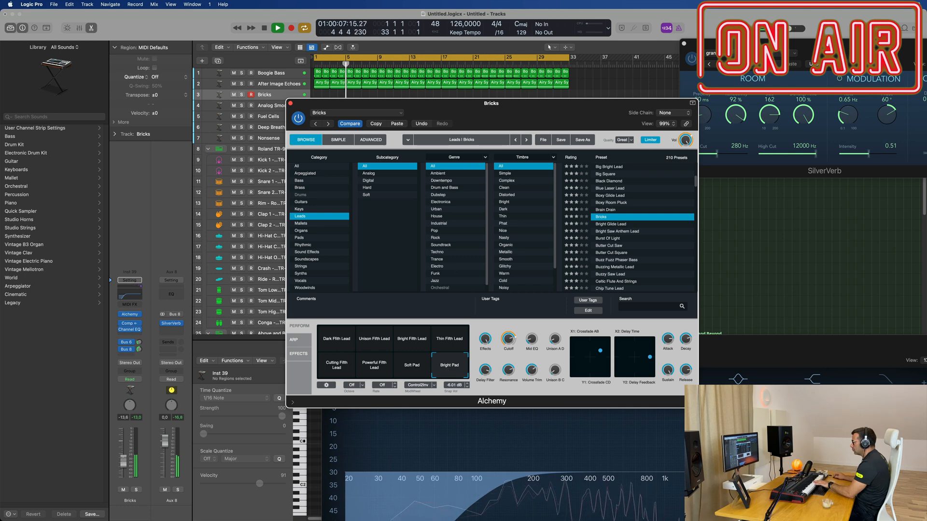
drag(123, 462, 124, 459)
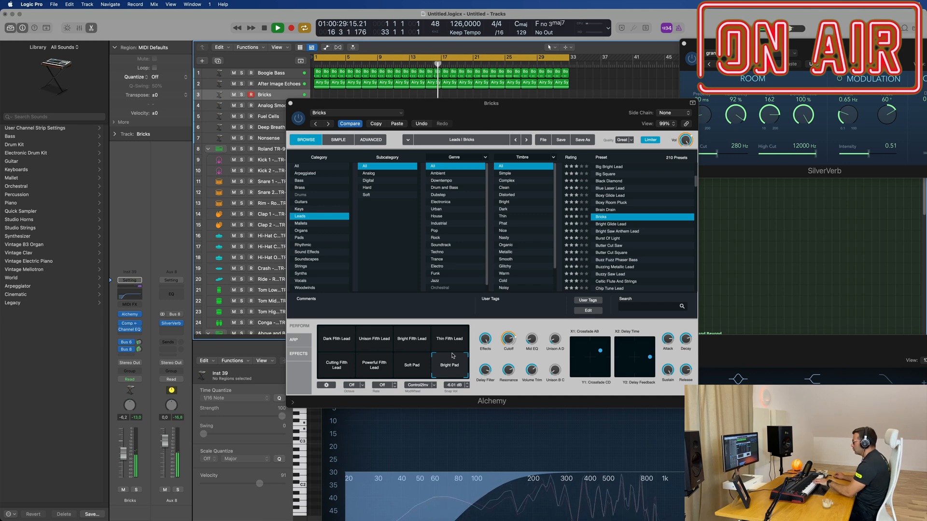
Try the Buzzy Saw Lead and Classic presets on the lead track, lowering the channel fader to -17.0 dB.
drag(595, 104, 659, 150)
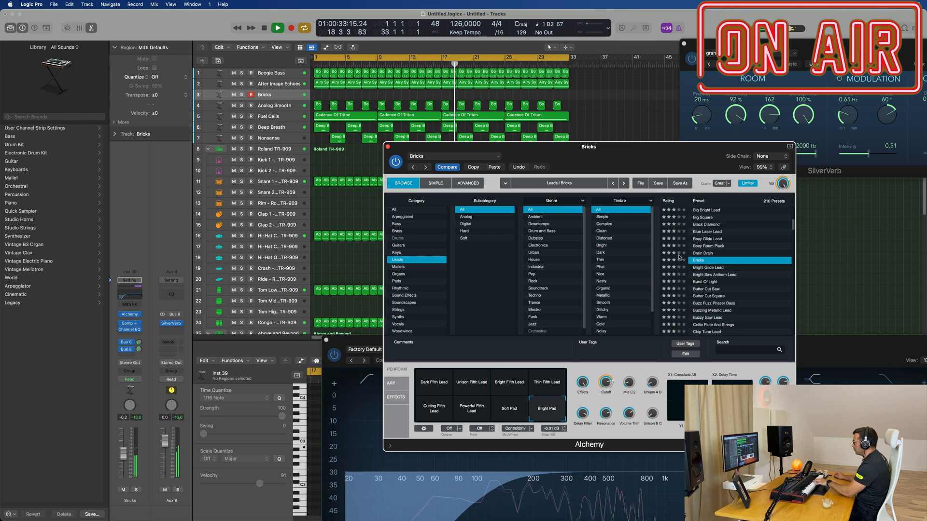
scroll(746, 285, down, 2)
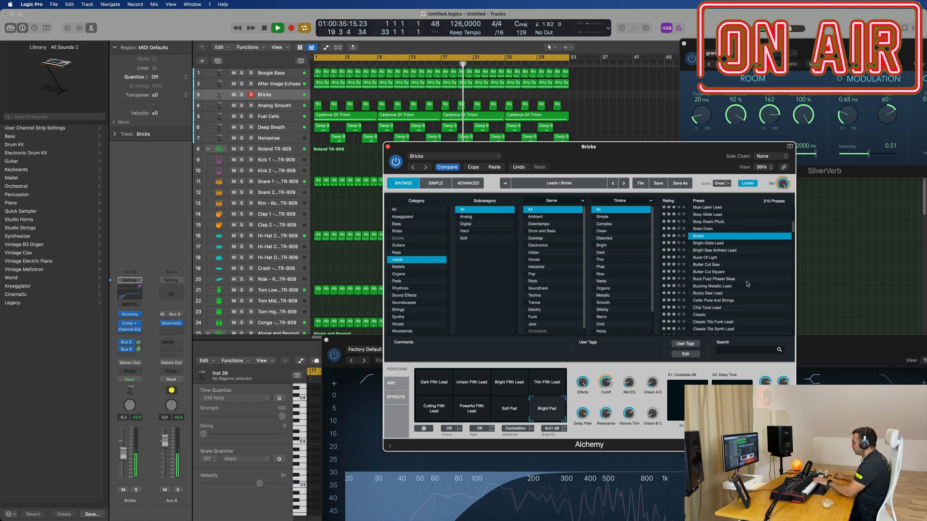
click(724, 293)
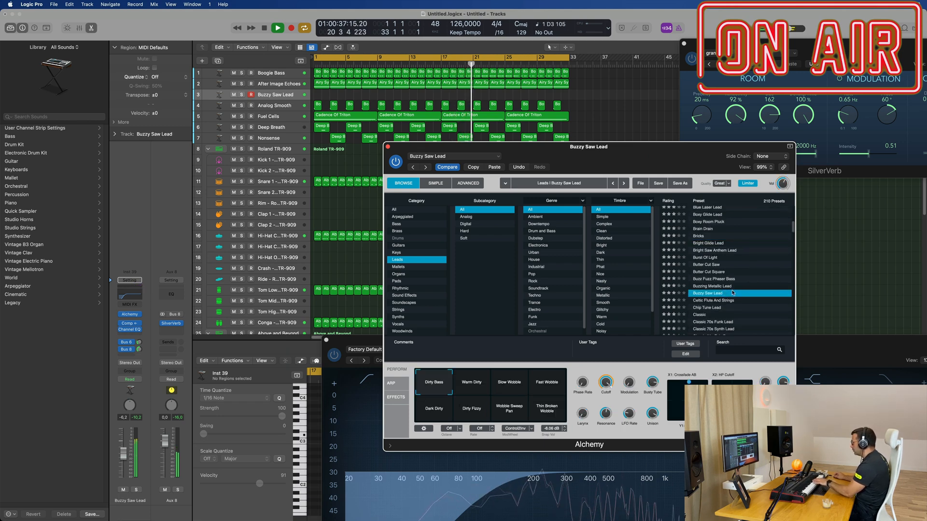
scroll(751, 291, down, 2)
click(714, 299)
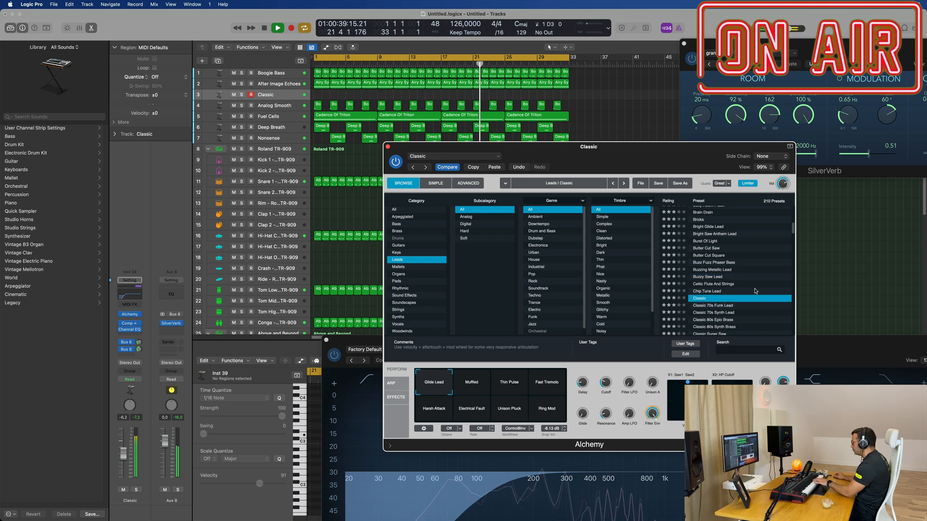
scroll(755, 291, down, 4)
drag(123, 458, 121, 474)
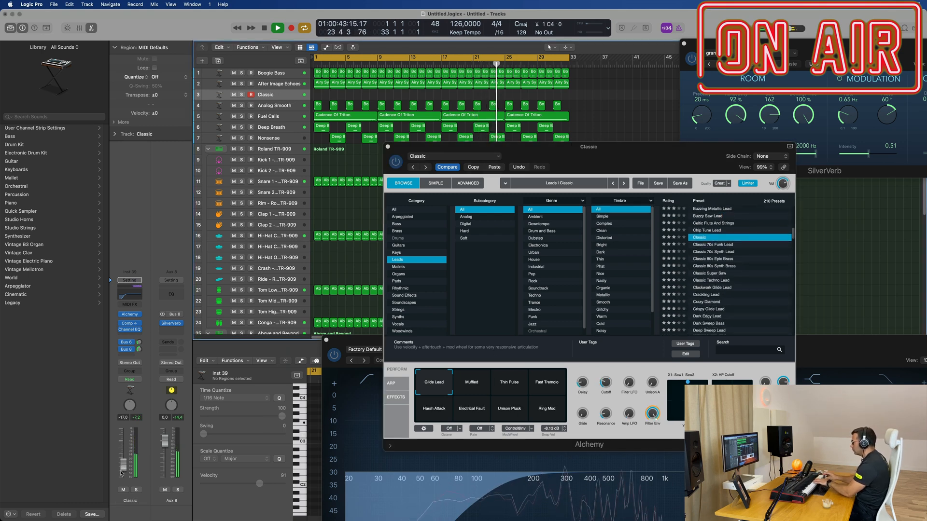
Audition the Fast Tremolo, Ring Mod and Unison Pluck snapshots of the Classic preset, ending on Ring Mod.
click(550, 389)
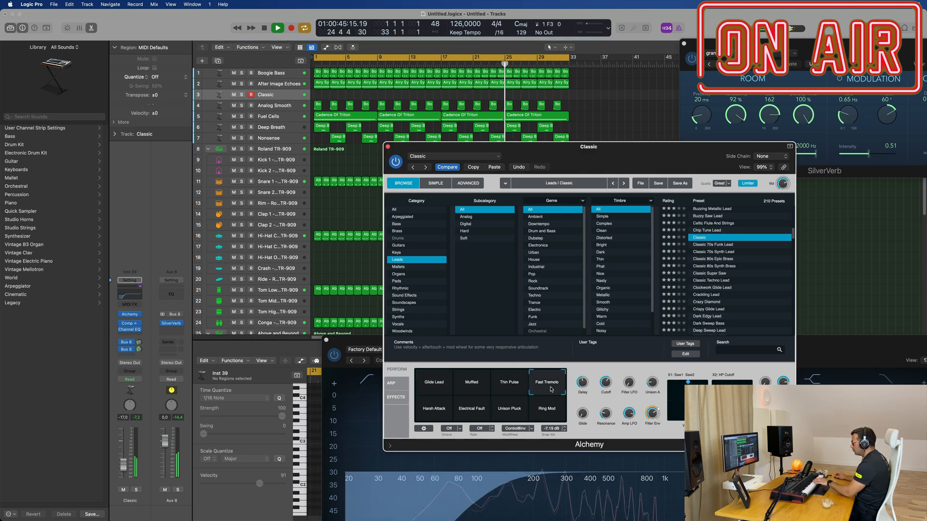
click(548, 417)
click(507, 414)
click(544, 413)
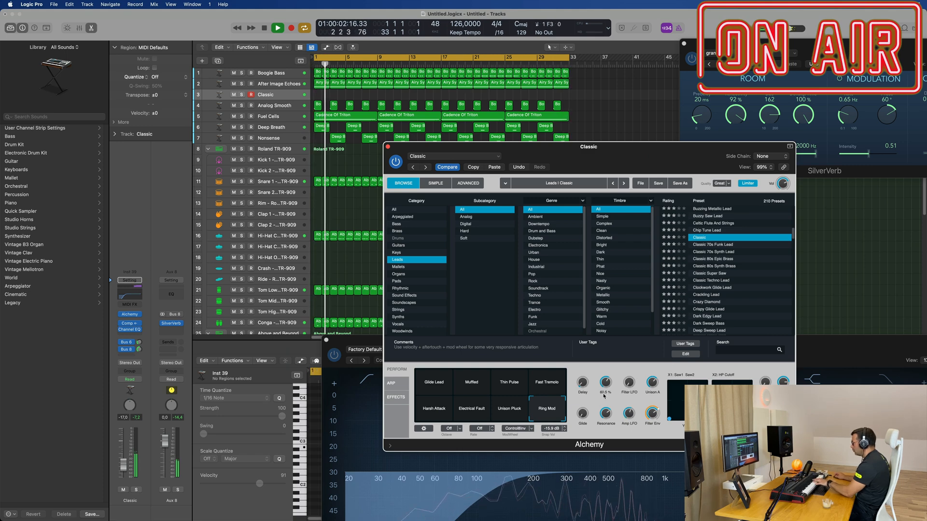
Try Classic 70s Funk Lead, load Classic Techno Lead and set the channel fader to -20.5 dB.
click(719, 244)
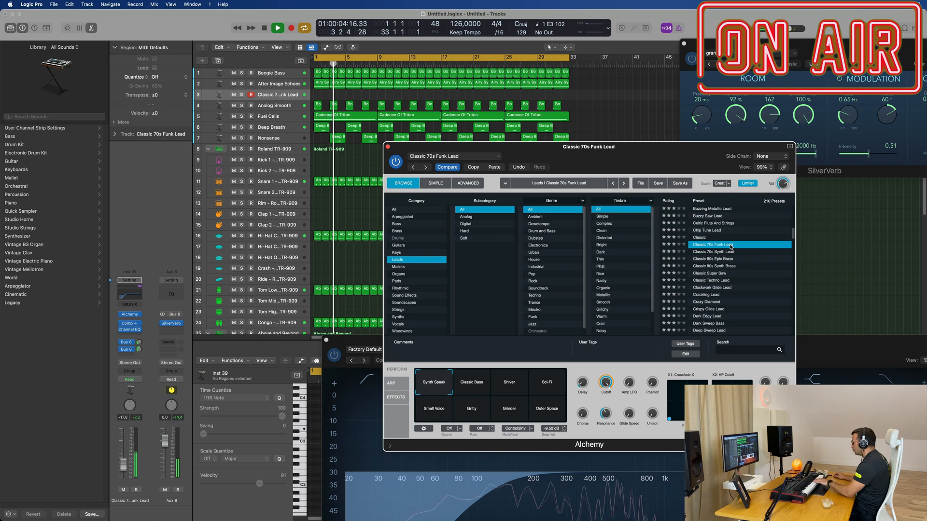
click(711, 280)
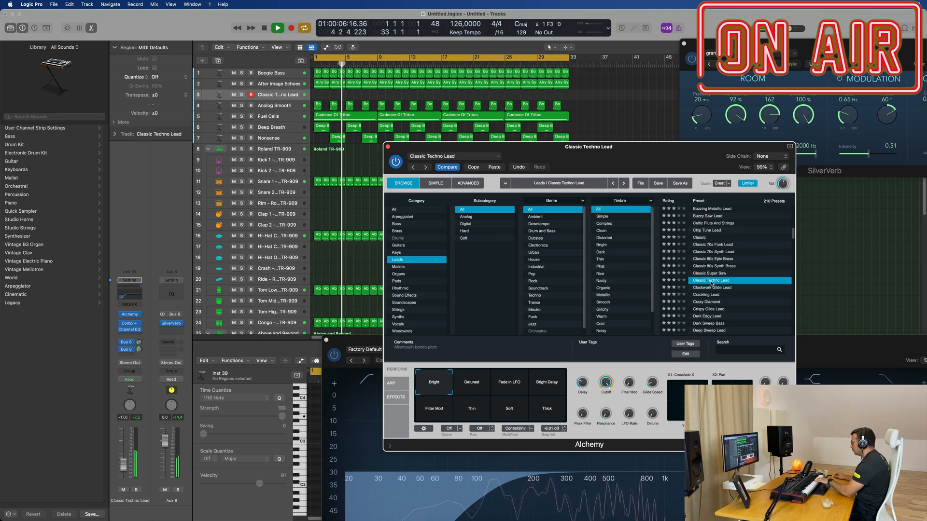
drag(124, 465, 125, 469)
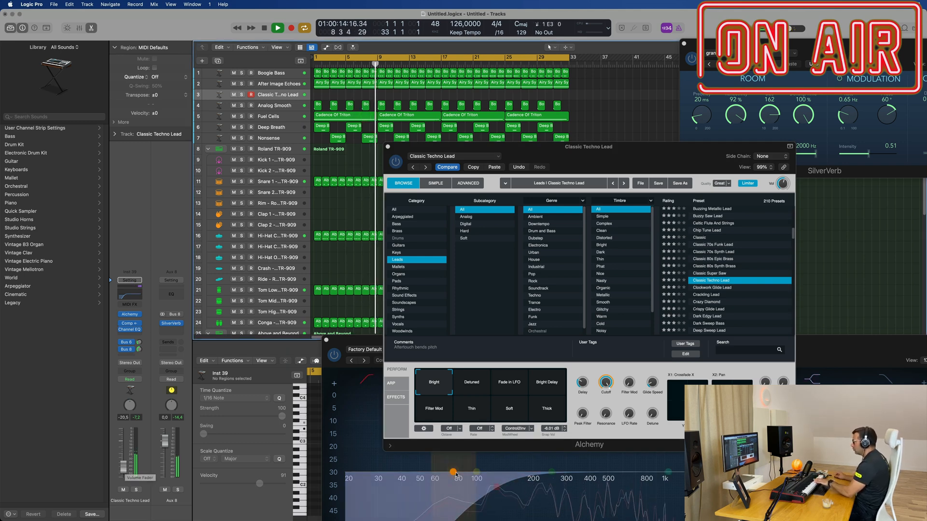
Audition the Fade in LFO, Bright Delay, Detuned, Filter Mod, Thin, Soft and Thick snapshots of Classic Techno Lead.
click(504, 387)
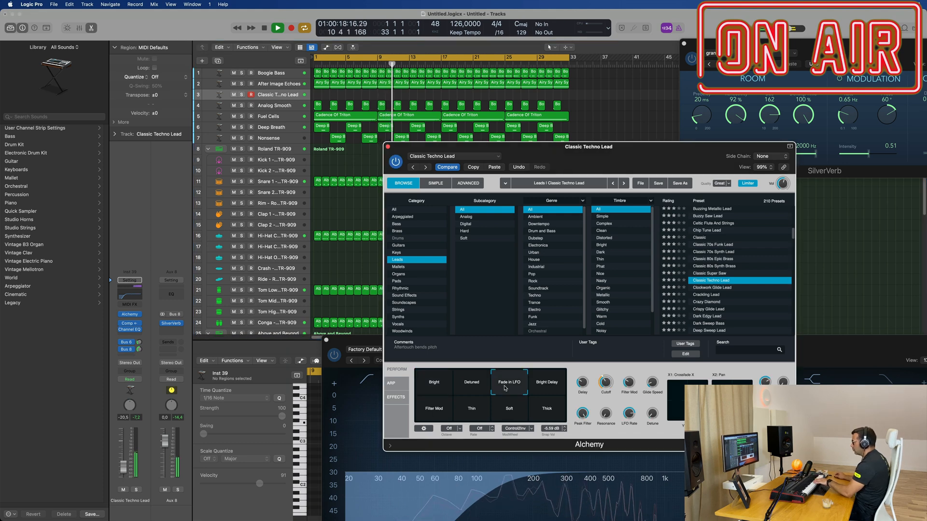
click(549, 385)
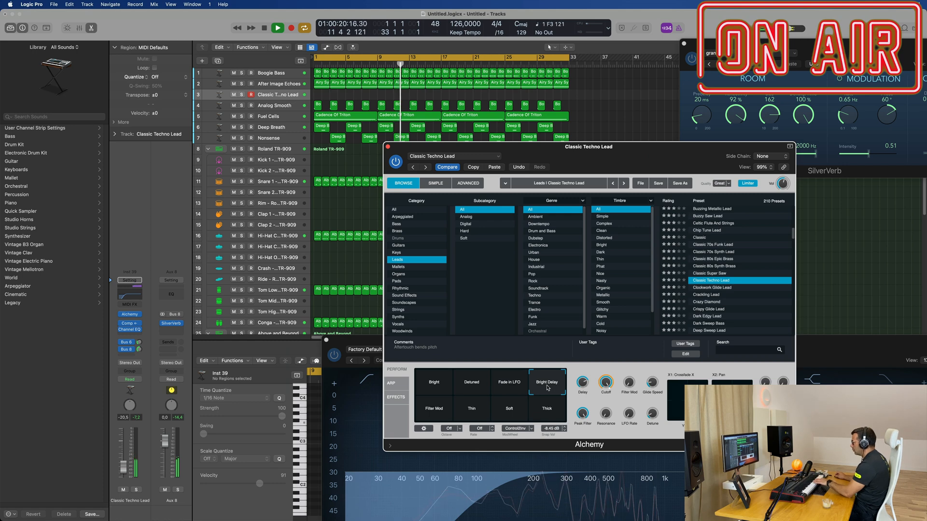
click(476, 386)
click(427, 414)
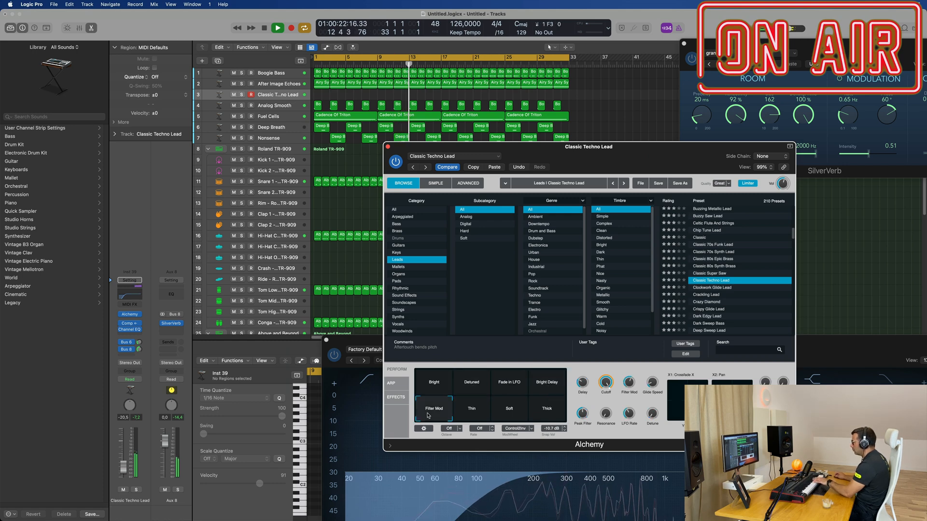
click(473, 414)
click(512, 414)
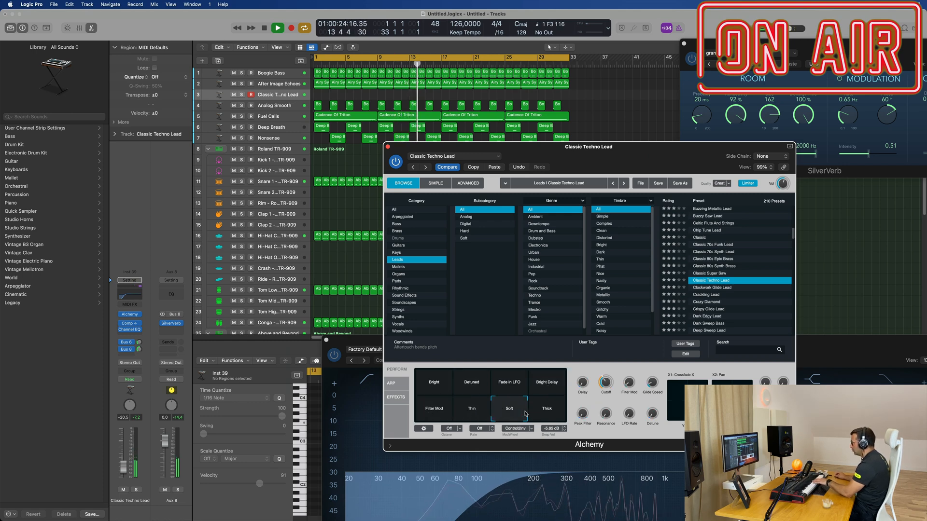
click(553, 413)
Compare the Bright Delay snapshot with Fade in LFO, keep Fade in LFO and set the channel fader to -16.4 dB.
click(549, 389)
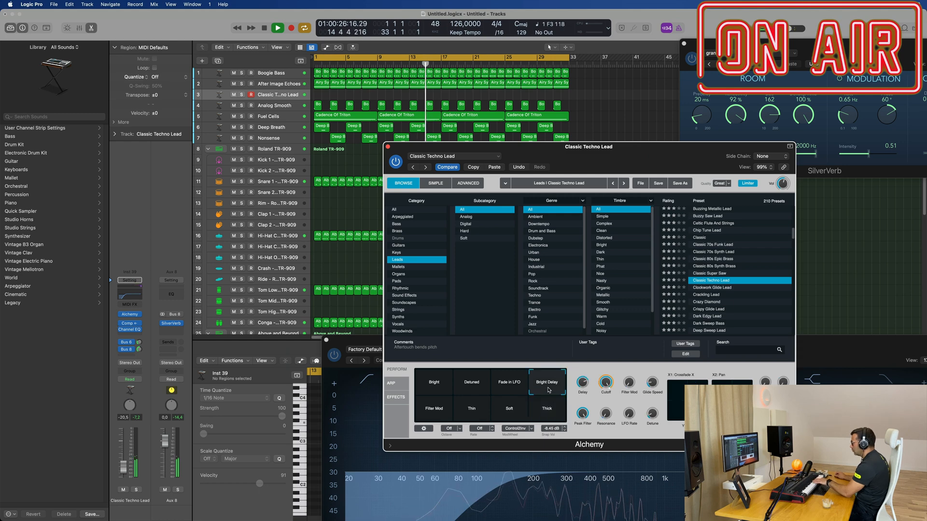
click(509, 386)
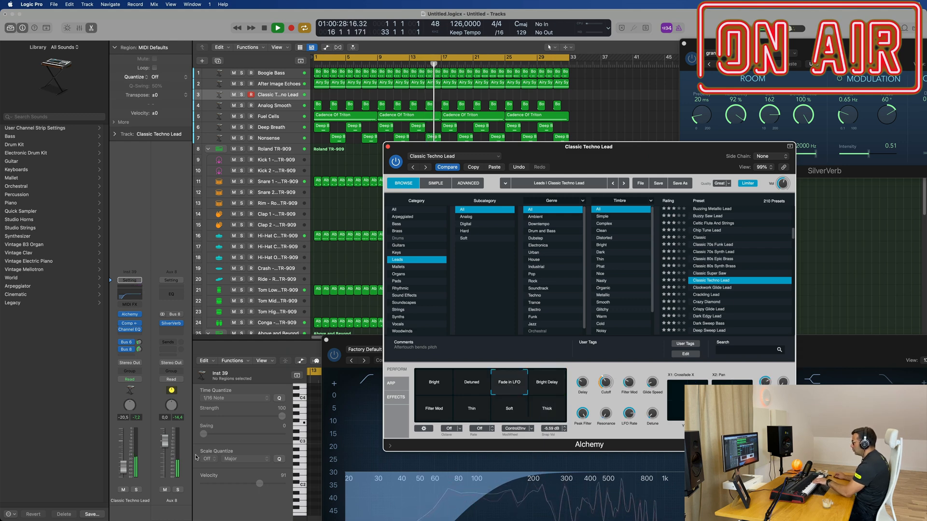
drag(124, 466, 123, 465)
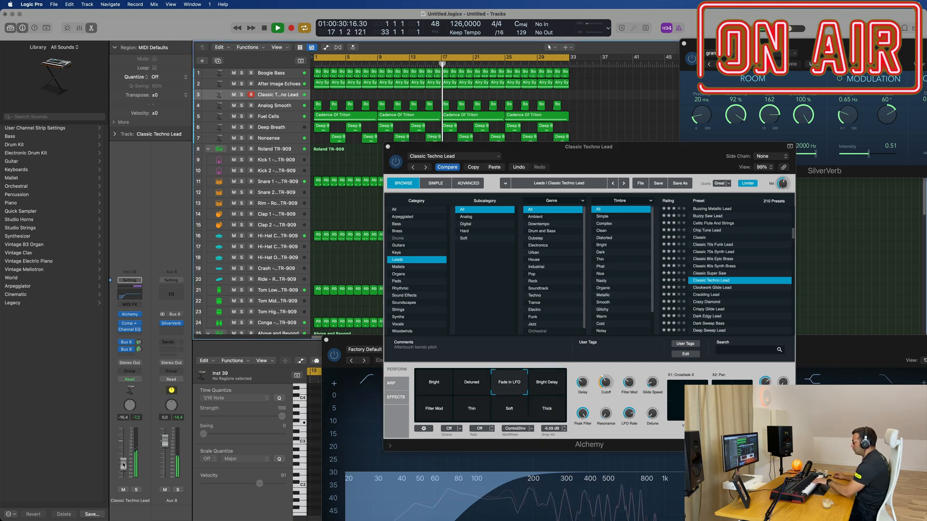
Record a lead part from about bar 20 to the end of the cycle and return the playhead to the start.
drag(611, 156, 617, 327)
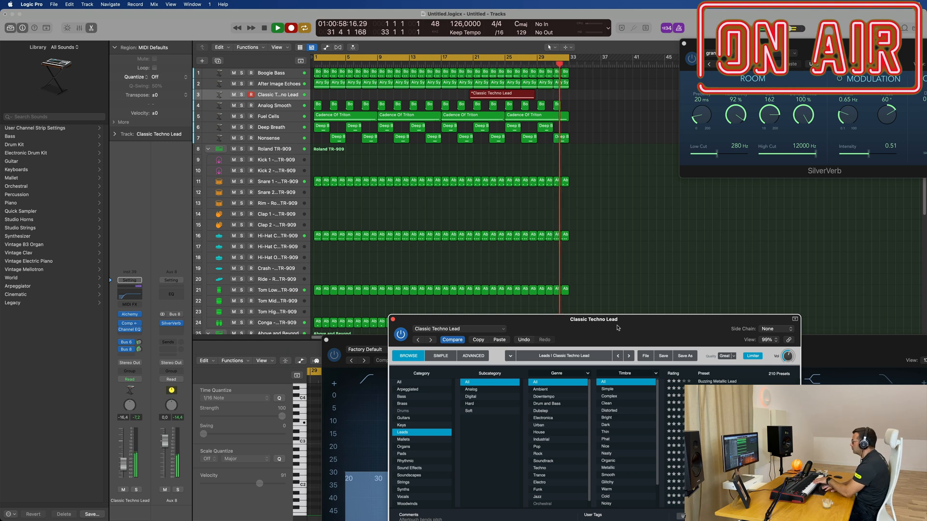
key(space)
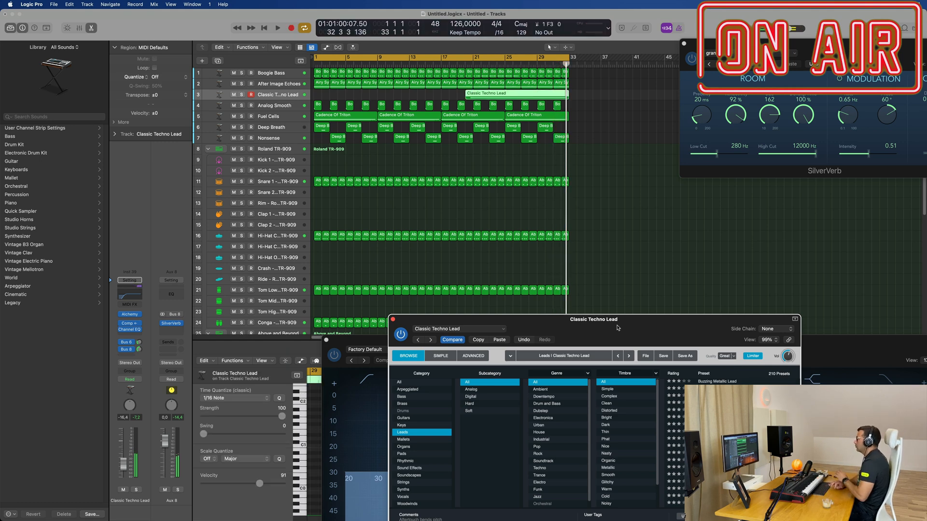
key(Return)
key(space)
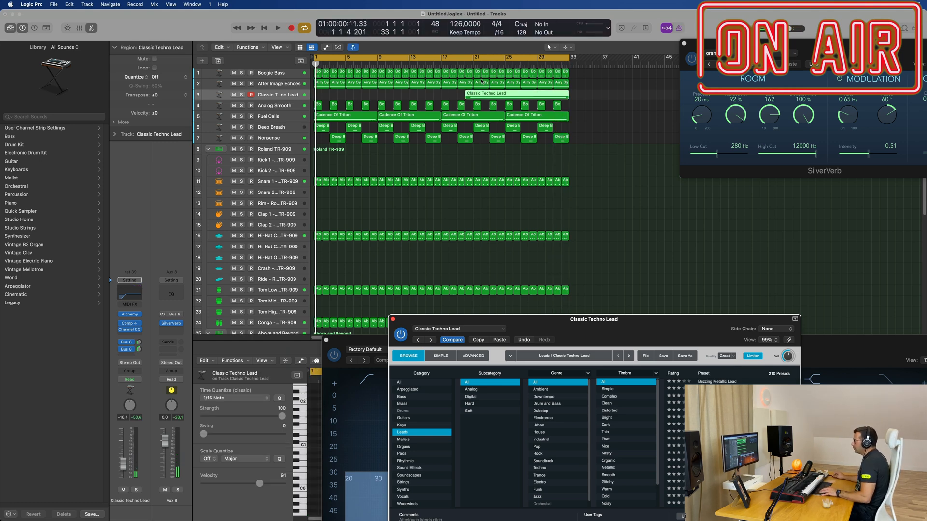
Split the recorded lead region near bar 21, splitting crossing notes, and move the longer part to bar 1 without the short opening piece.
super+double_click(474, 97)
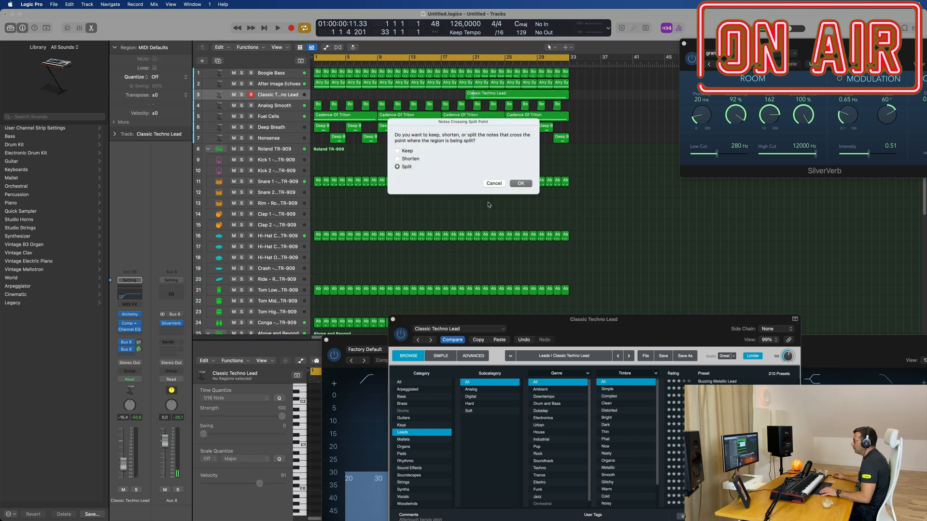
key(Return)
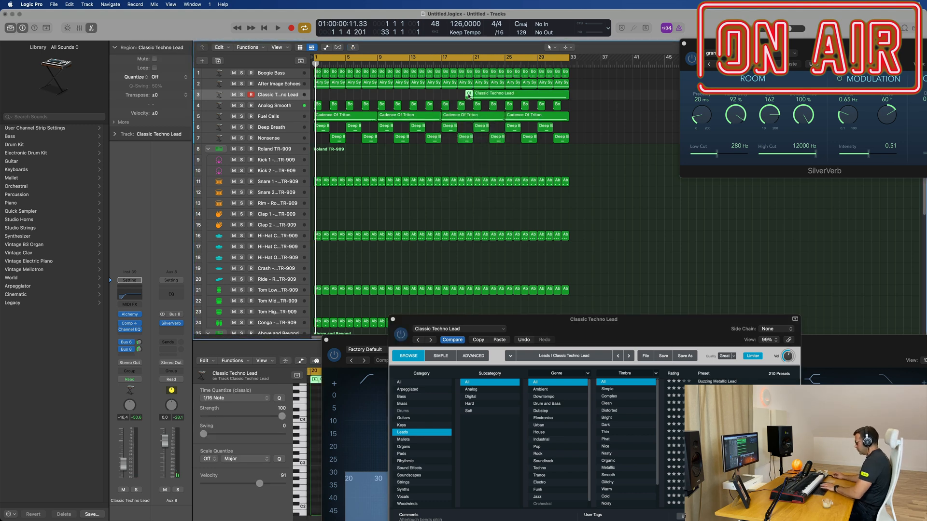
drag(474, 96, 324, 96)
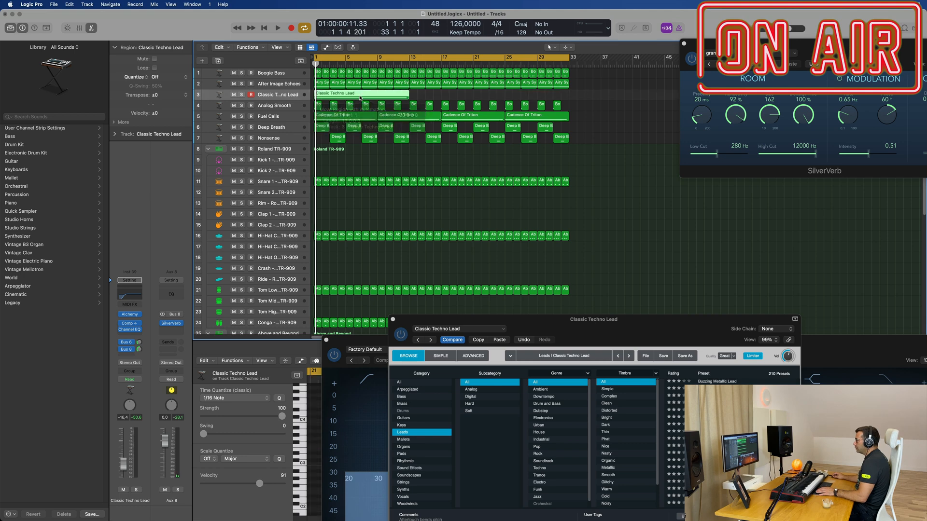
Open the Classic Techno Lead region in an enlarged Piano Roll and close the Alchemy and After Image Echoes EQ windows.
key(e)
double_click(362, 96)
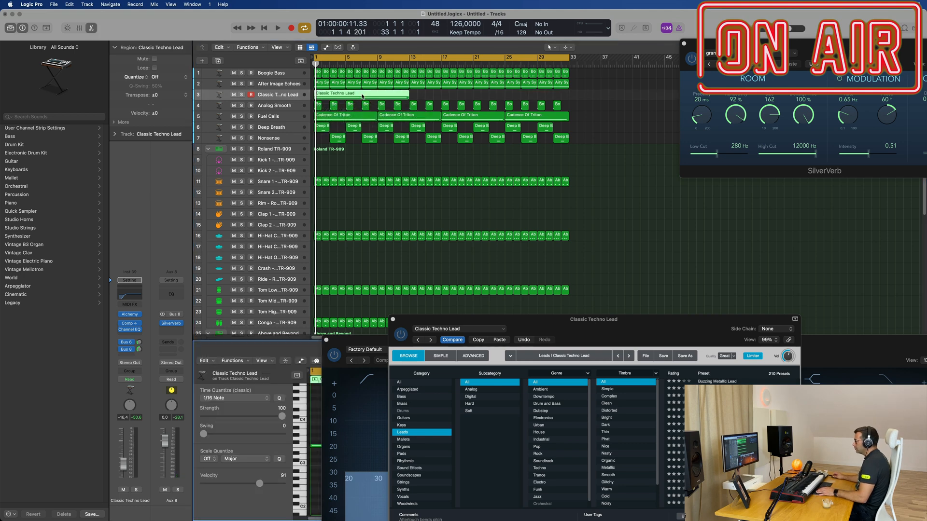
click(393, 321)
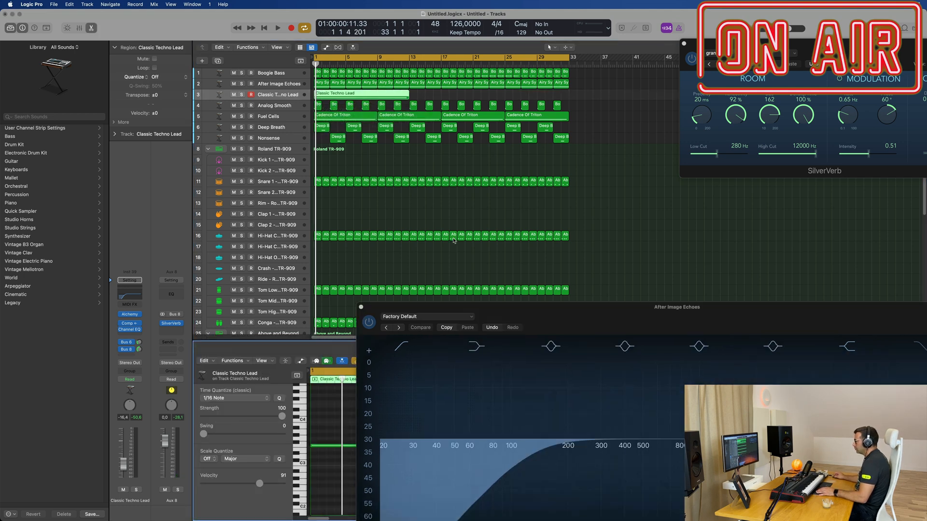
click(422, 186)
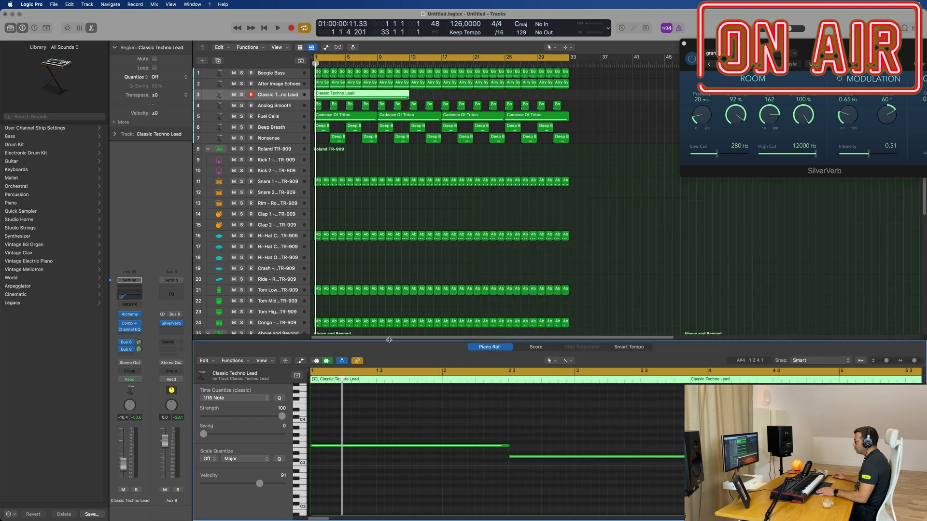
drag(388, 340, 388, 215)
Move the second lead note to start at bar 3 and lengthen the first note to meet it.
key(super+a)
key(space)
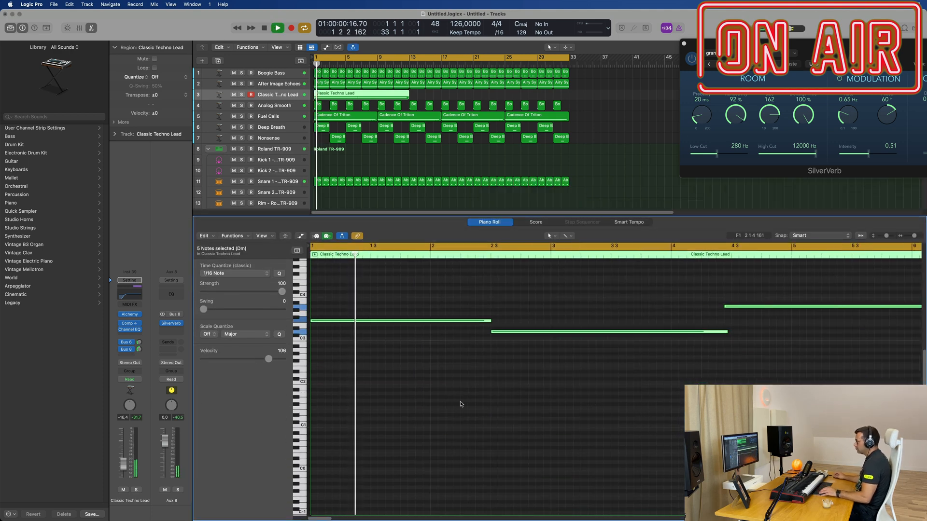
scroll(451, 197, down, 2)
scroll(451, 197, down, 2)
scroll(446, 338, down, 2)
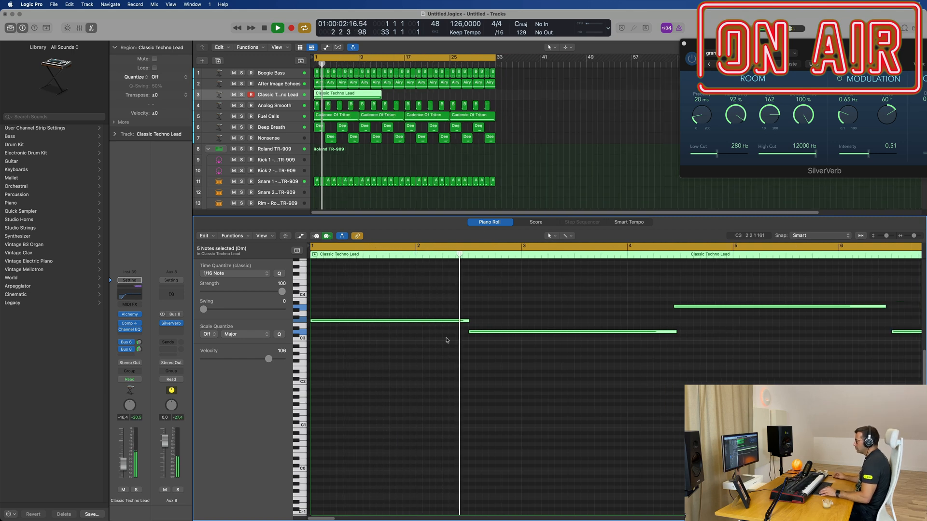
scroll(445, 347, down, 3)
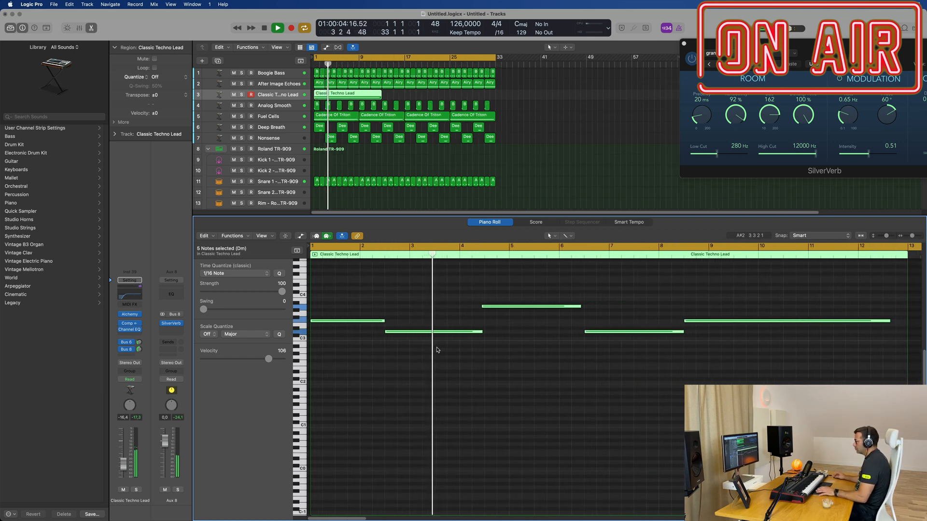
click(440, 316)
drag(434, 332, 459, 332)
key(space)
key(space)
drag(384, 321, 409, 321)
Raise the lead channel fader to -12.8 dB and mute the Fuel Cells, Deep Breath and Nonsense tracks.
drag(124, 465, 124, 462)
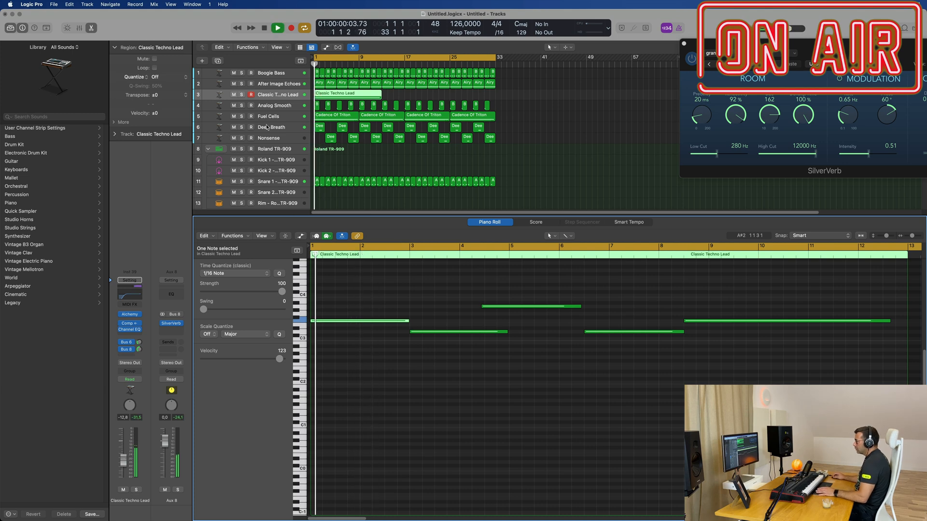
click(234, 116)
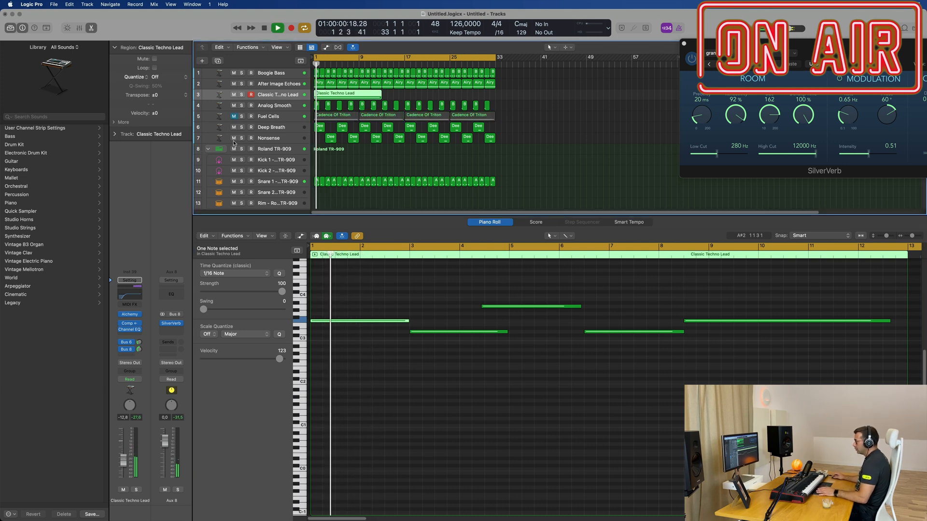
click(234, 127)
click(234, 138)
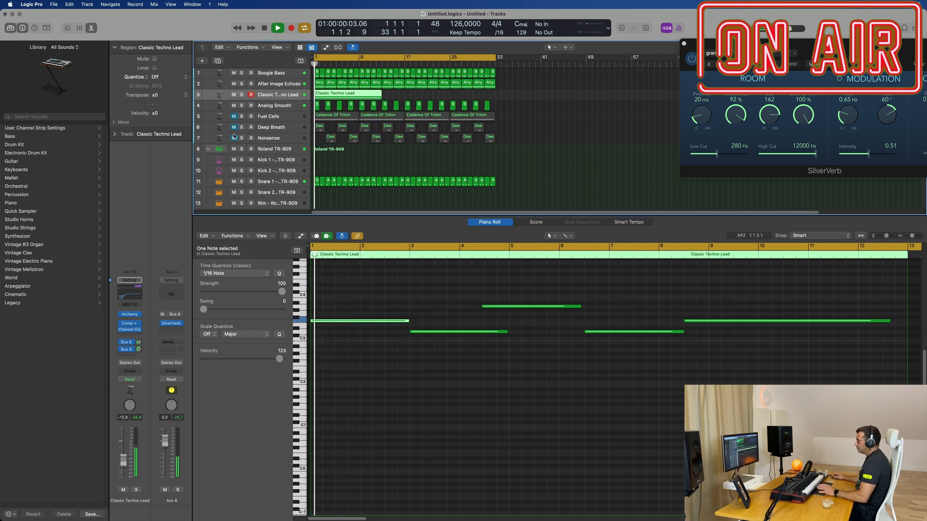
Play from the start and check the After Image Echoes track's Alchemy settings, then close the instrument.
key(Return)
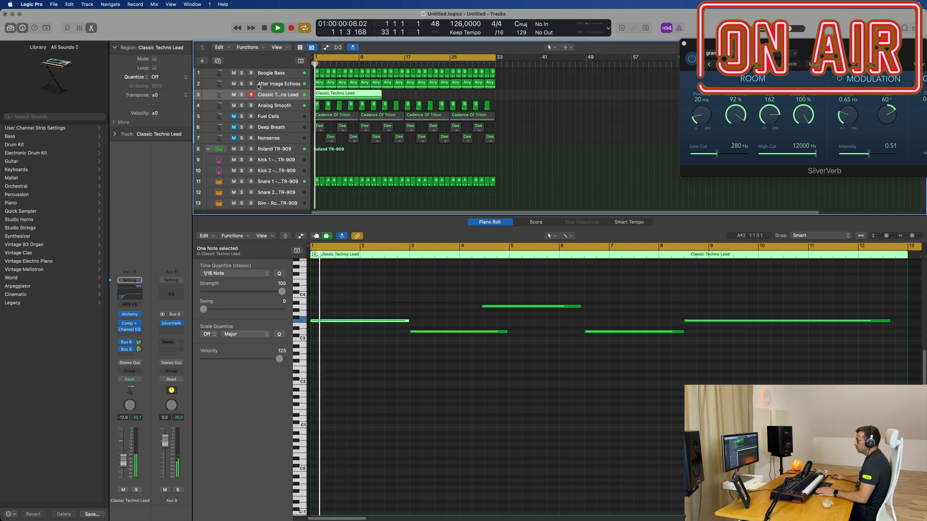
click(277, 84)
key(space)
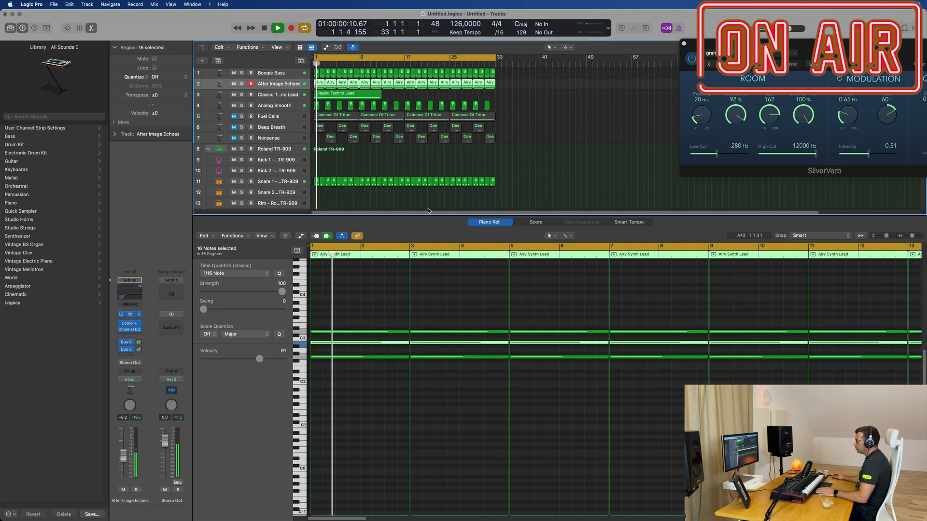
click(130, 316)
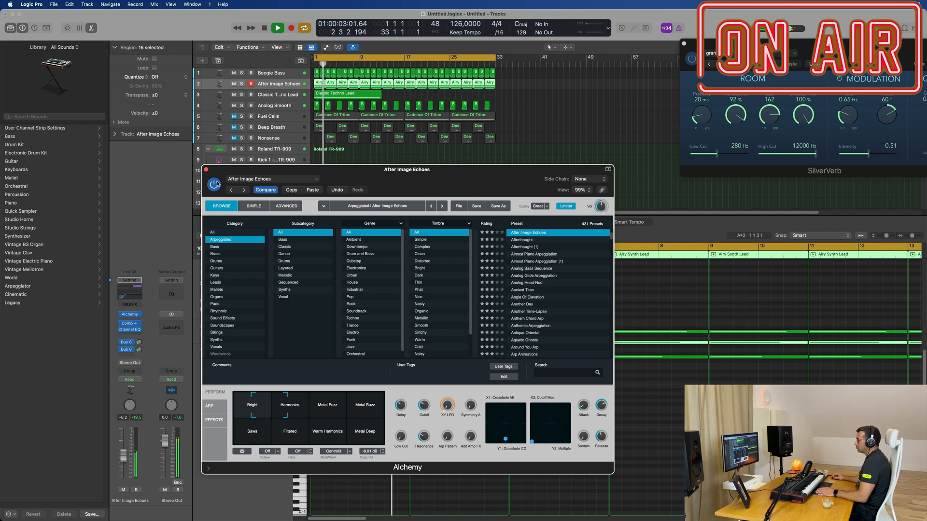
click(205, 170)
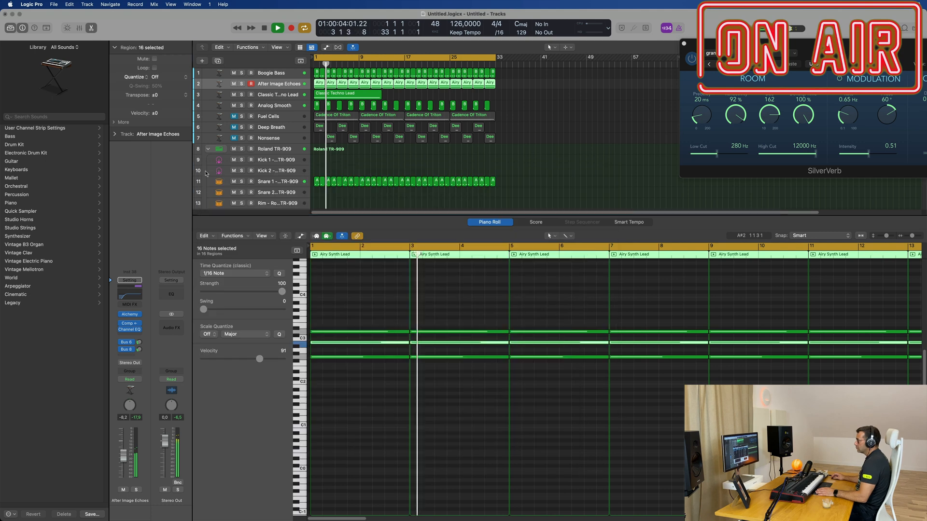
In the Classic Techno Lead region, nudge the A3 note slightly later and lengthen the bar 3 D3 note to exactly two bars.
click(363, 95)
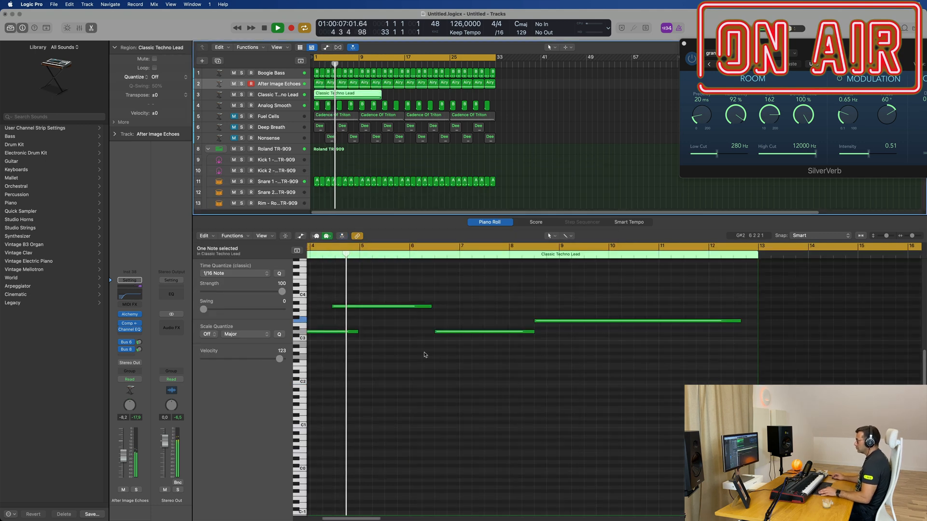
key(Return)
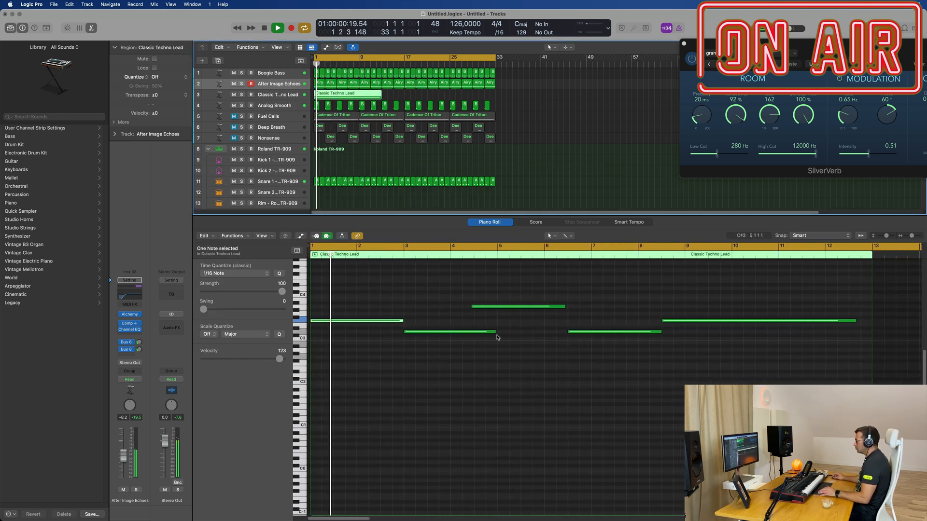
drag(482, 307, 486, 307)
key(Return)
click(497, 332)
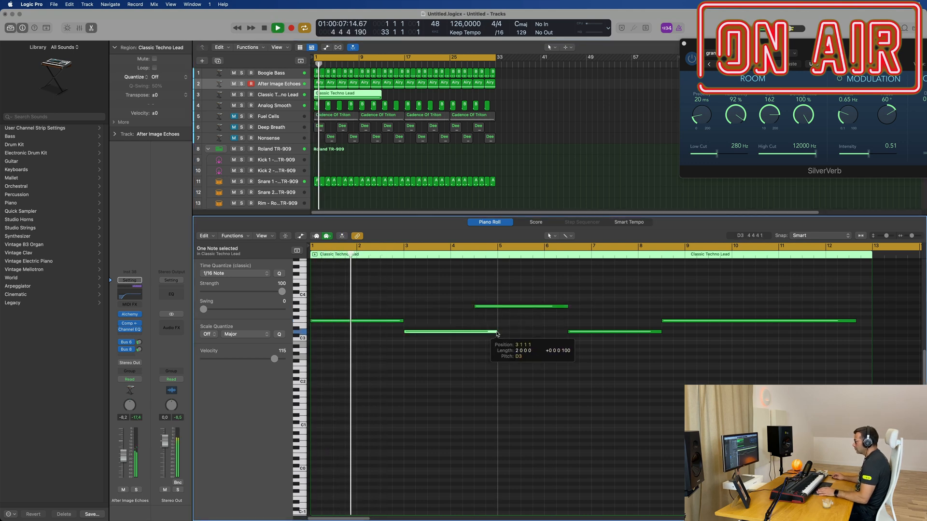
click(486, 358)
key(Return)
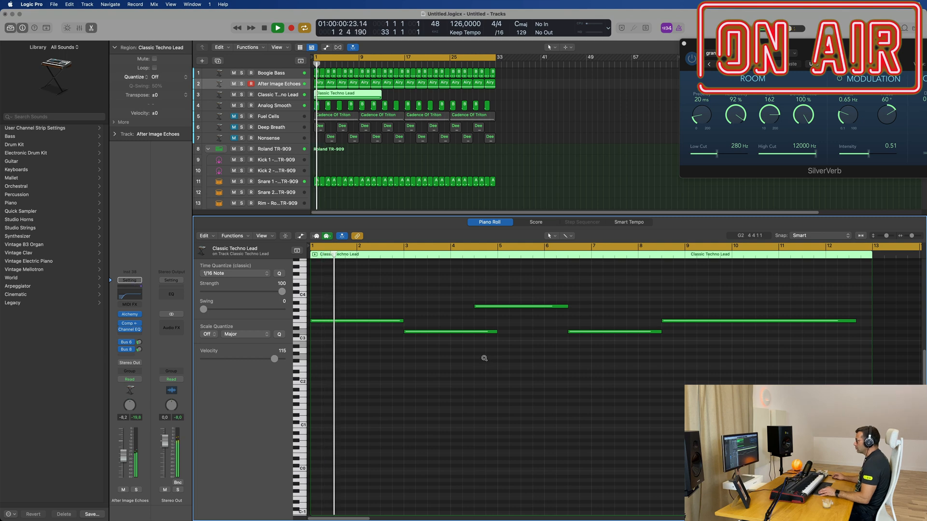
key(super+Left)
scroll(484, 360, up, 2)
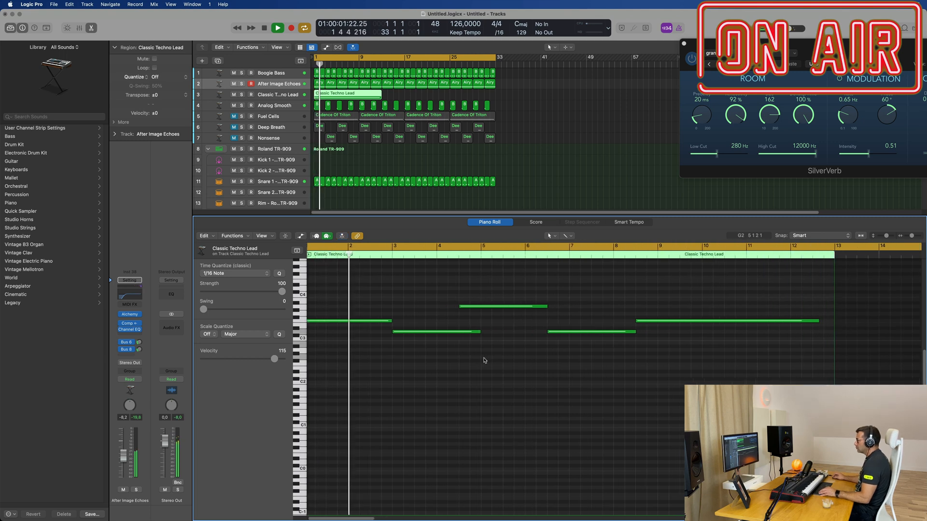
Raise the low-cut frequency in the After Image Echoes Channel EQ to 260 Hz.
click(127, 295)
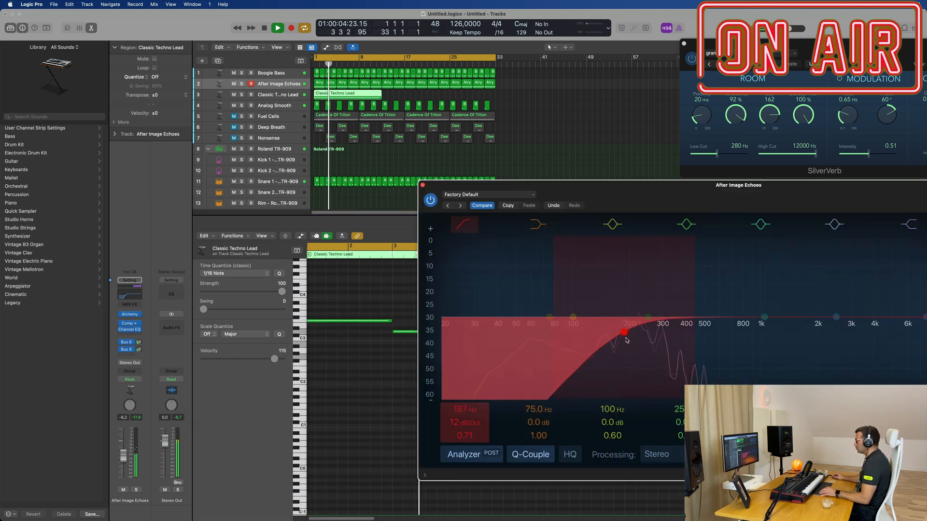
drag(642, 334, 651, 331)
drag(644, 181, 597, 161)
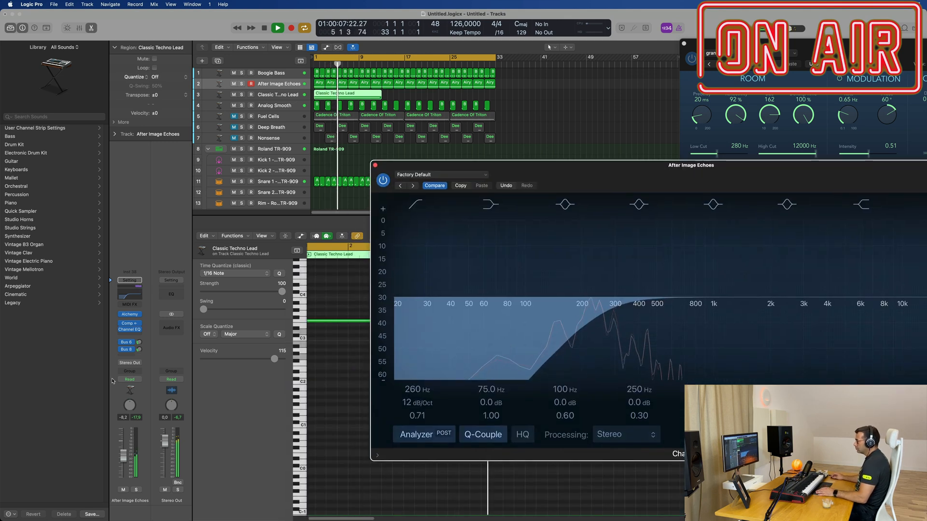
Adjust the Alchemy Cutoff of After Image Echoes during playback, bringing it down to 27.5 %.
click(129, 315)
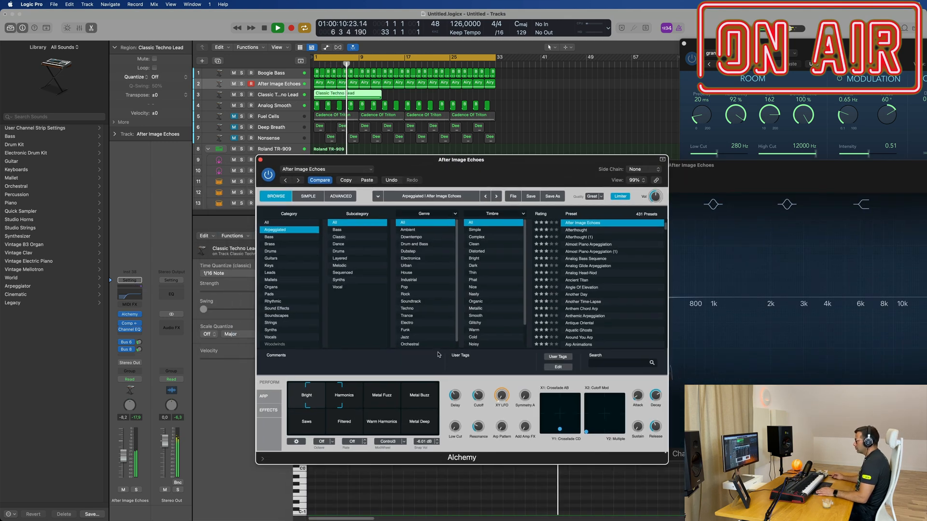
mouse_move(480, 387)
mouse_down()
mouse_move(483, 375)
mouse_move(483, 390)
mouse_up()
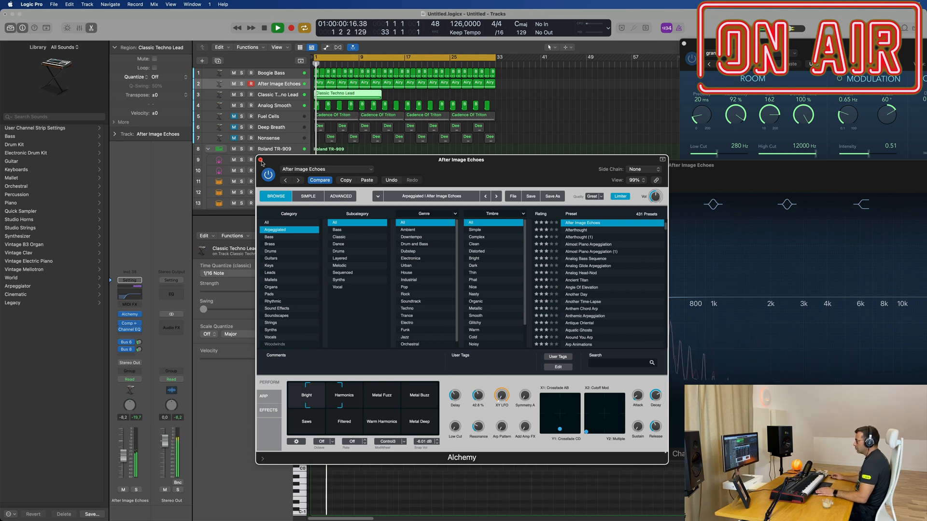
click(261, 160)
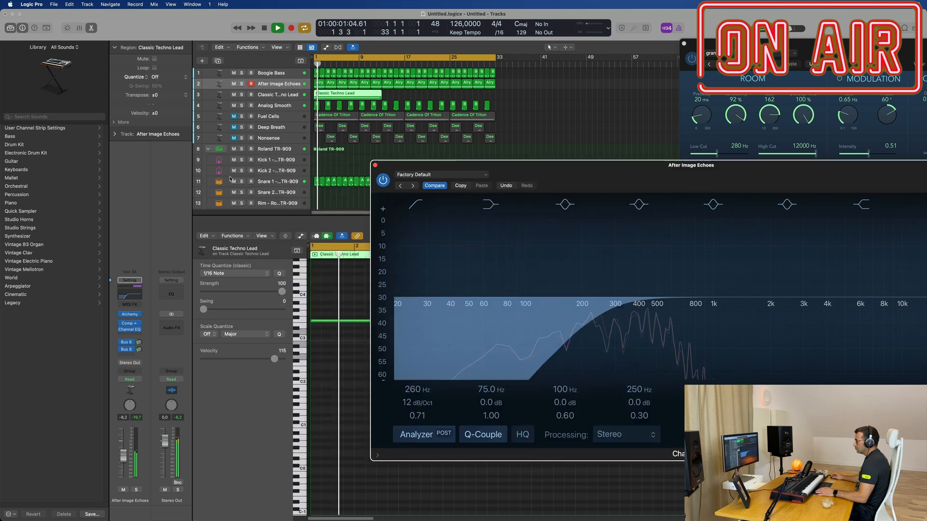
click(129, 316)
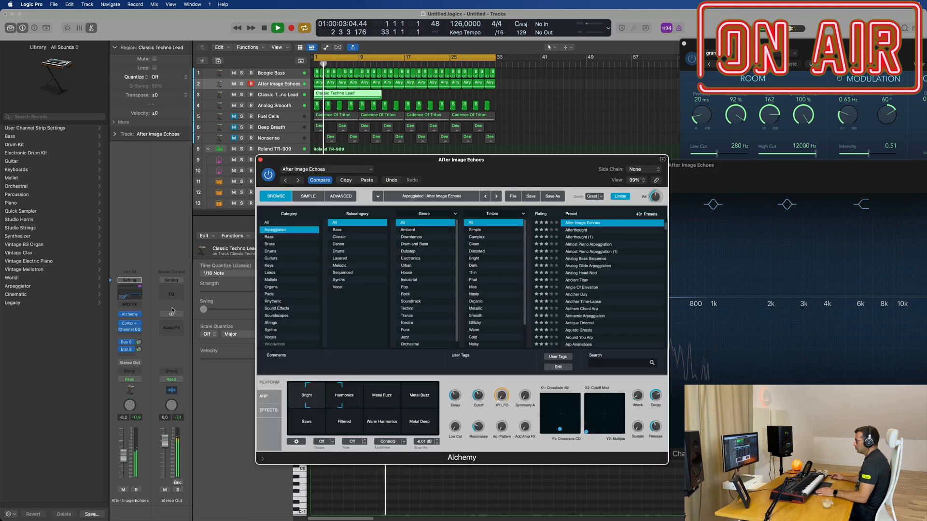
drag(481, 387, 481, 382)
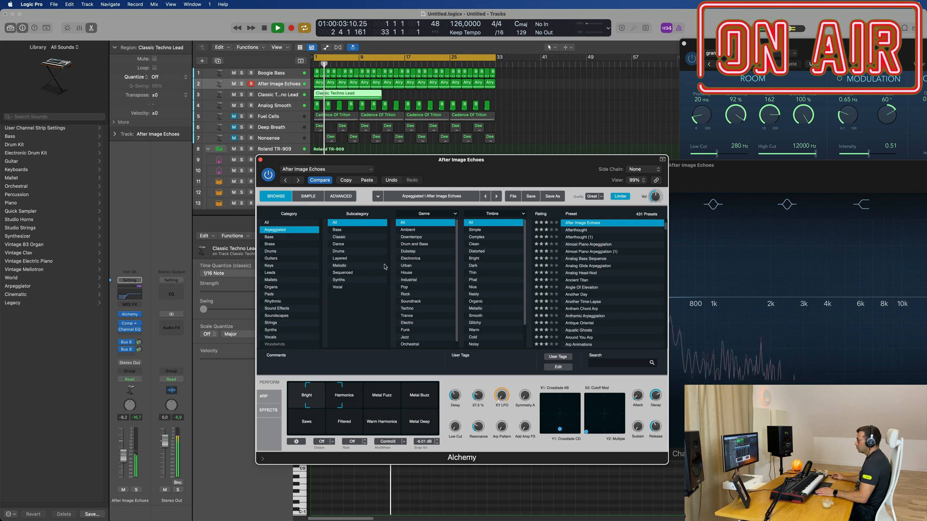
Set the performance knob beside Delay in the Classic Techno Lead's Alchemy to 52.3 % and lower the track's fader to -18.0 dB.
click(279, 95)
key(Return)
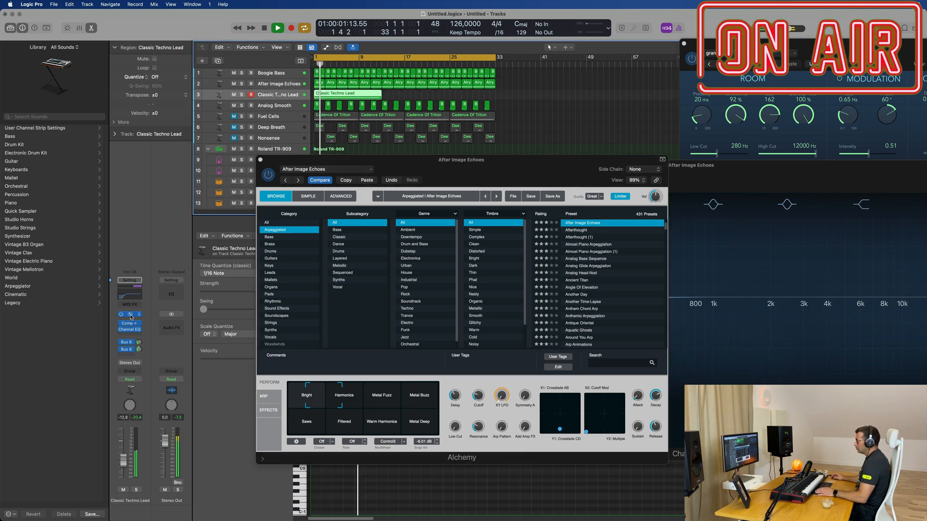
click(131, 317)
key(Return)
drag(611, 321, 596, 188)
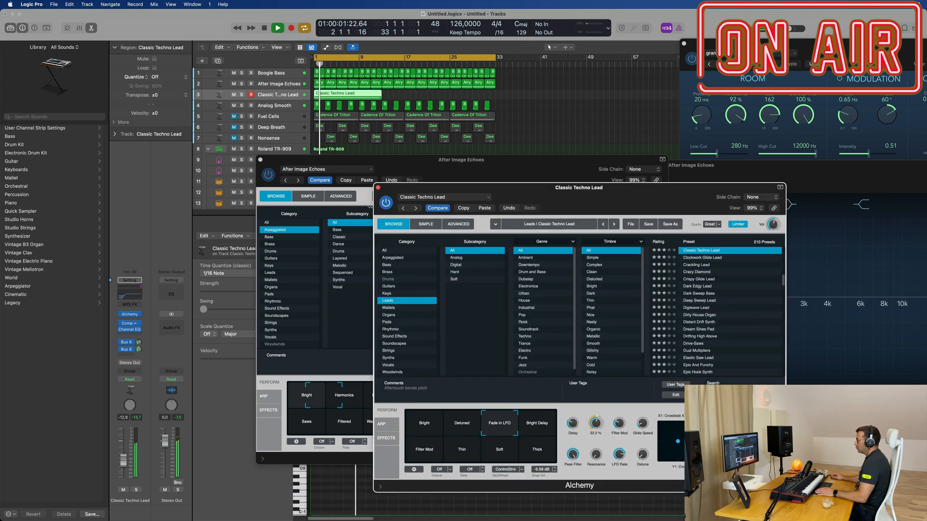
click(378, 188)
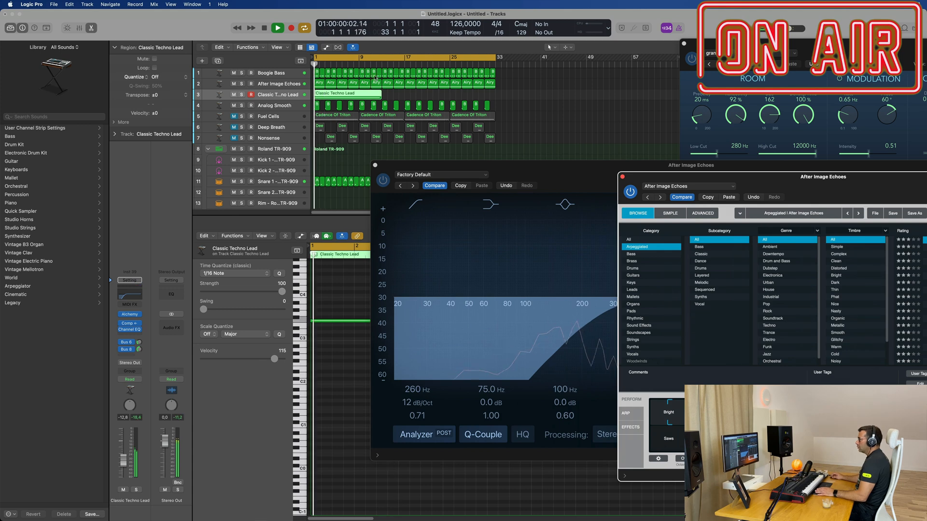
drag(123, 461, 124, 467)
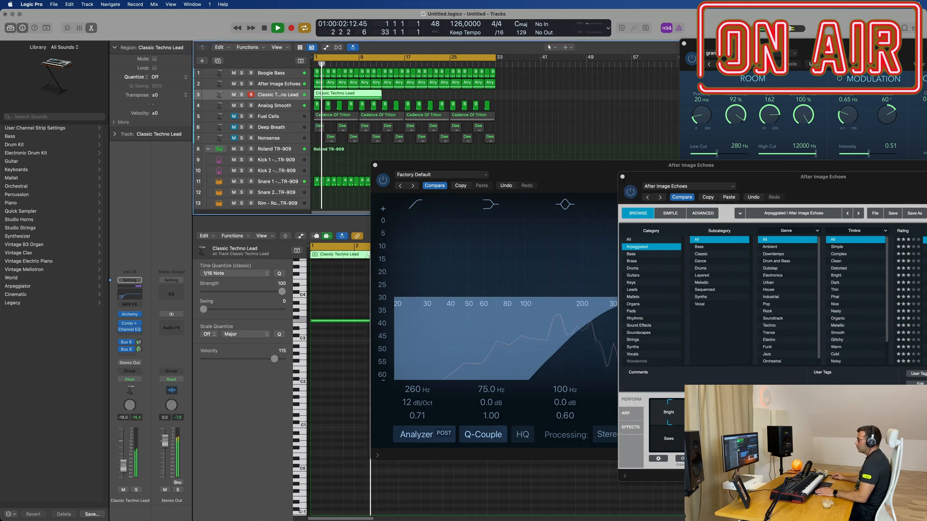
Set the Alchemy Cutoff of After Image Echoes to 40.5 % and close the instrument.
click(295, 84)
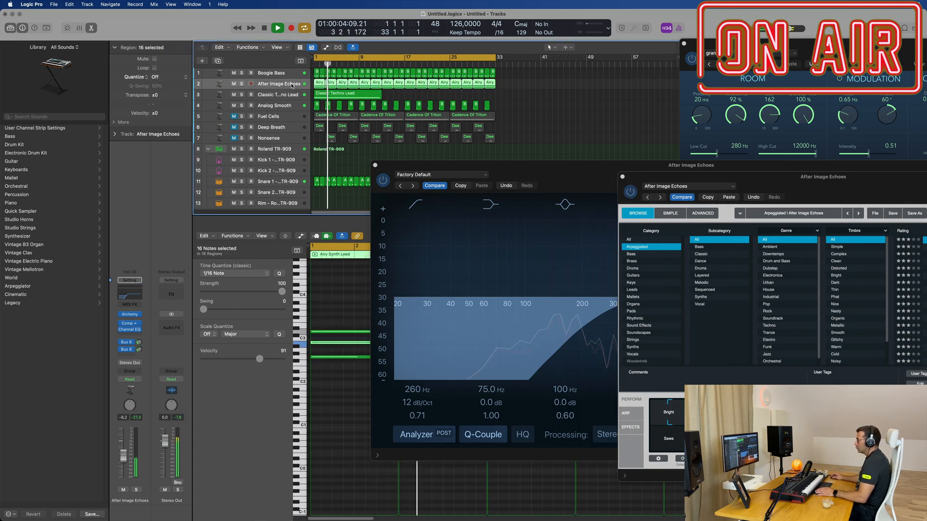
click(130, 314)
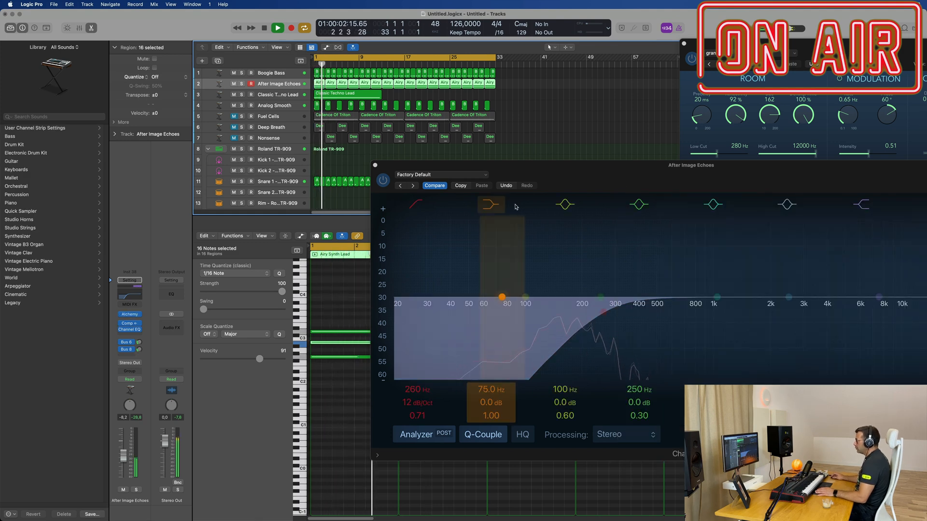
click(131, 315)
drag(863, 183, 547, 144)
key(space)
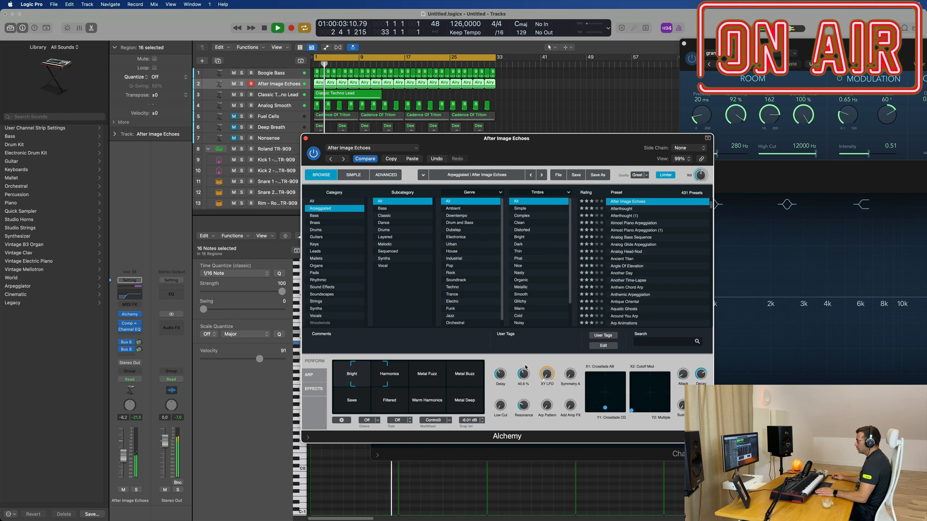
click(305, 139)
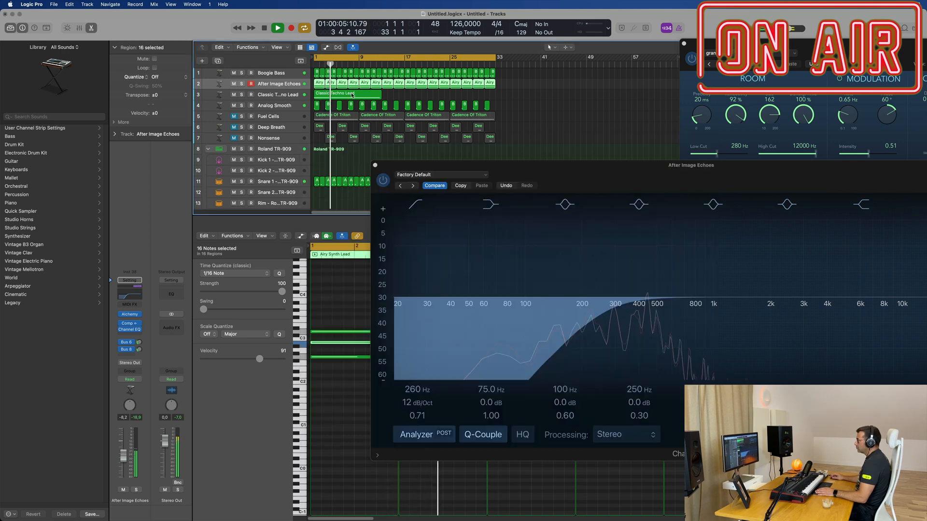
Move the third lead note to bar 5 and the fourth to bar 7, and remove the final long note.
drag(506, 175, 849, 145)
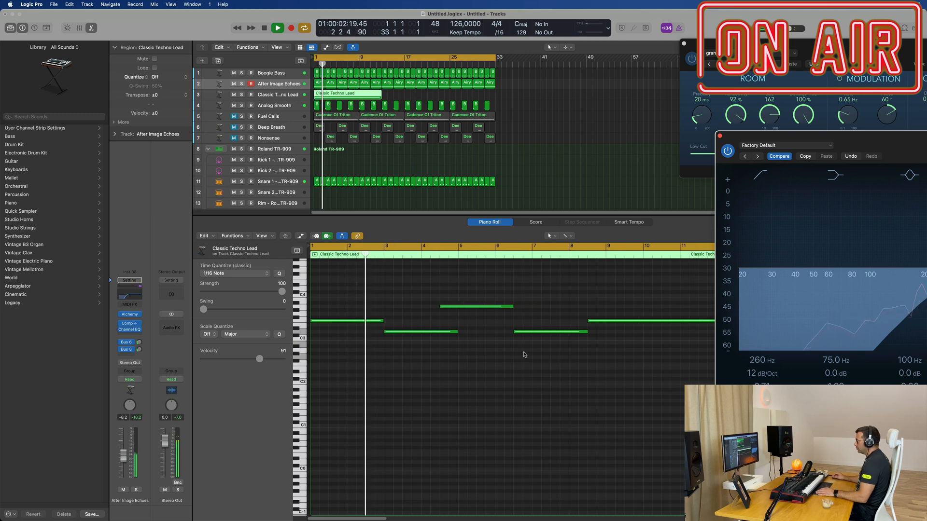
scroll(484, 352, down, 2)
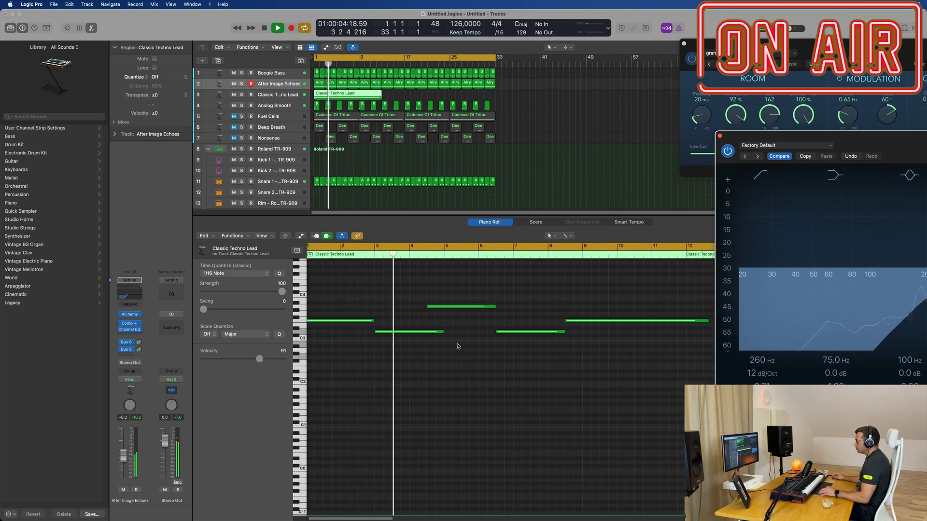
scroll(456, 348, down, 2)
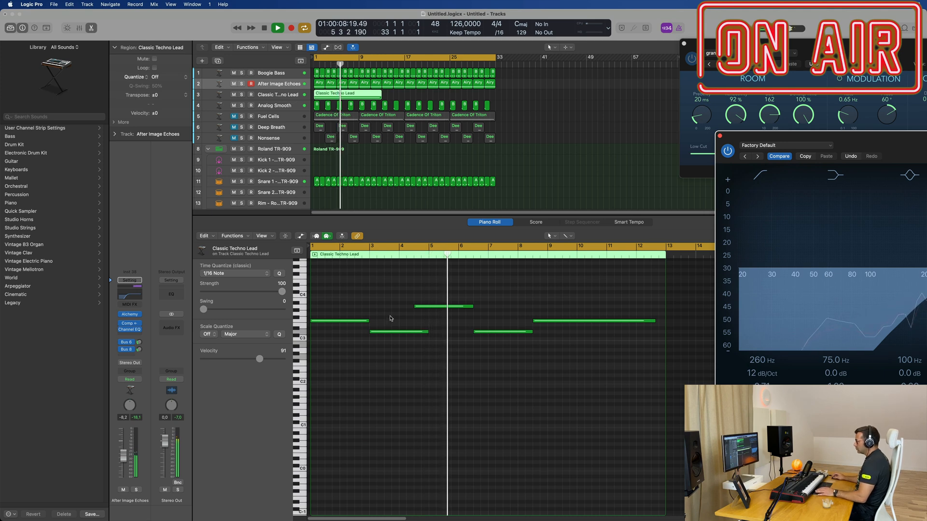
drag(438, 307, 454, 308)
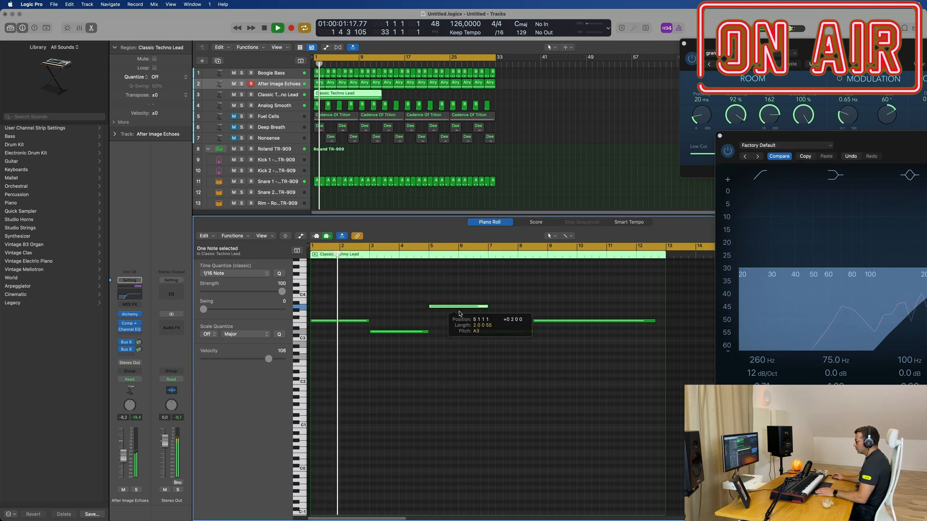
drag(503, 332, 519, 334)
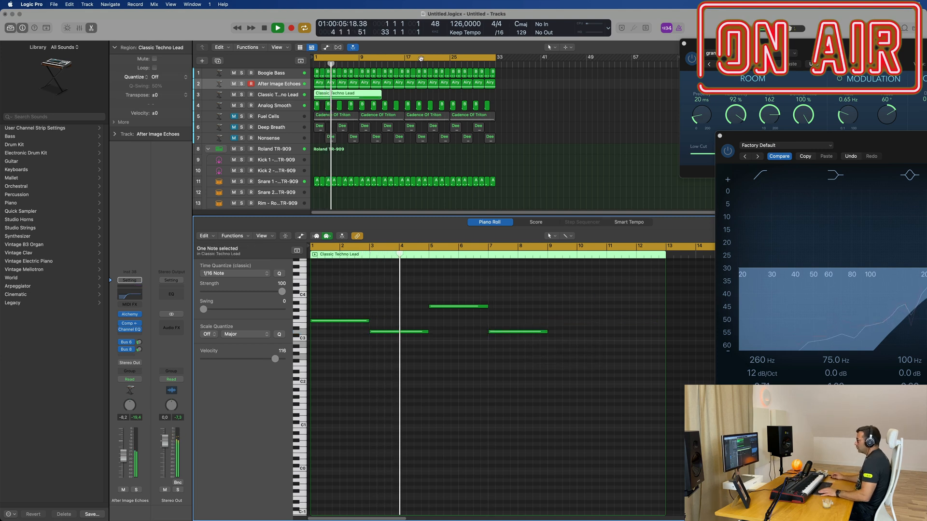
Split the Classic Techno Lead region at bar 9, splitting crossing notes, delete the piece after the split, and stop playback.
super+click(359, 95)
click(359, 94)
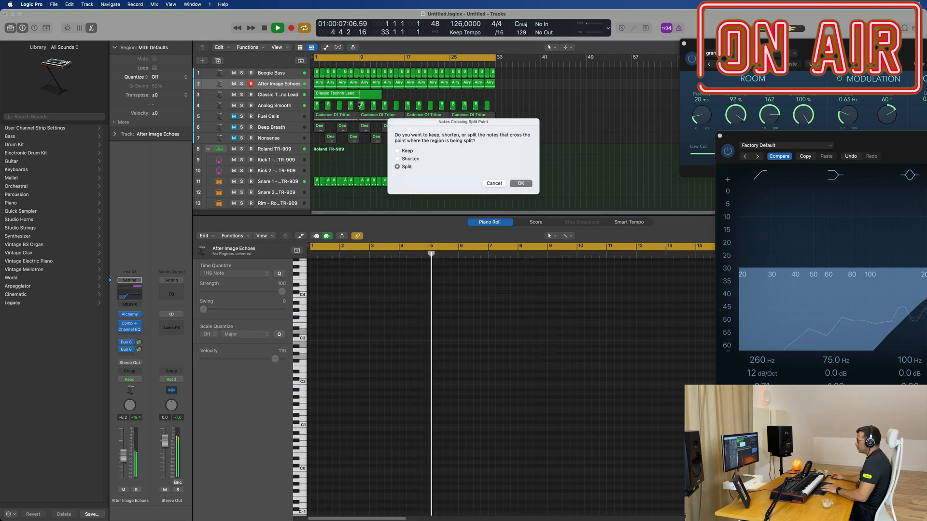
click(520, 184)
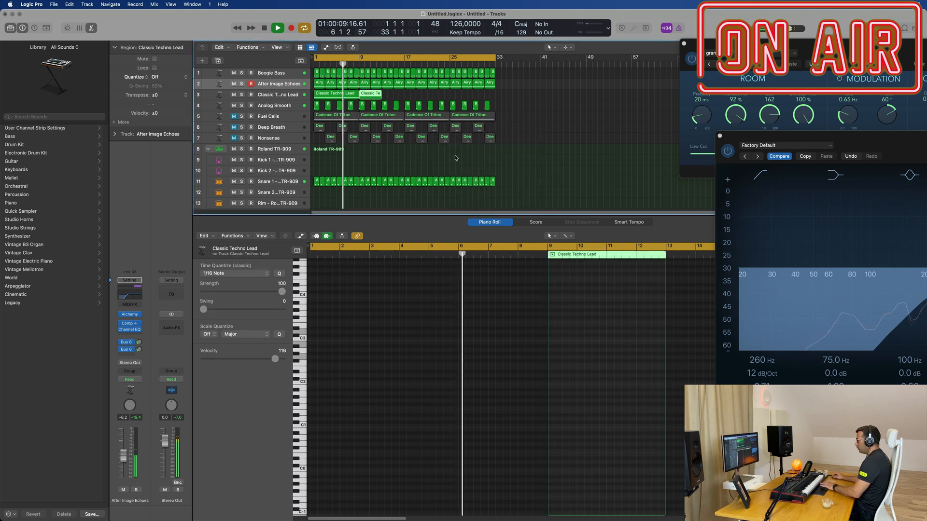
click(316, 92)
drag(315, 89, 315, 88)
key(space)
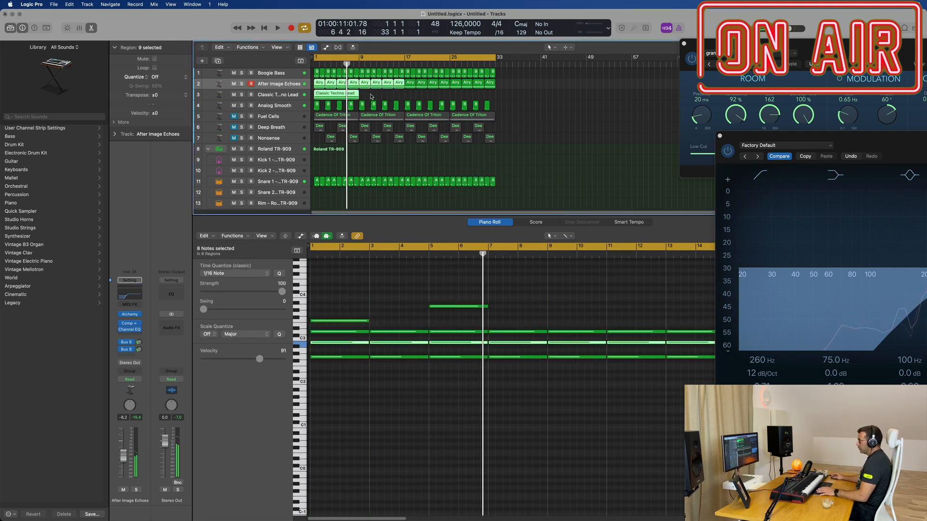
click(346, 95)
key(Delete)
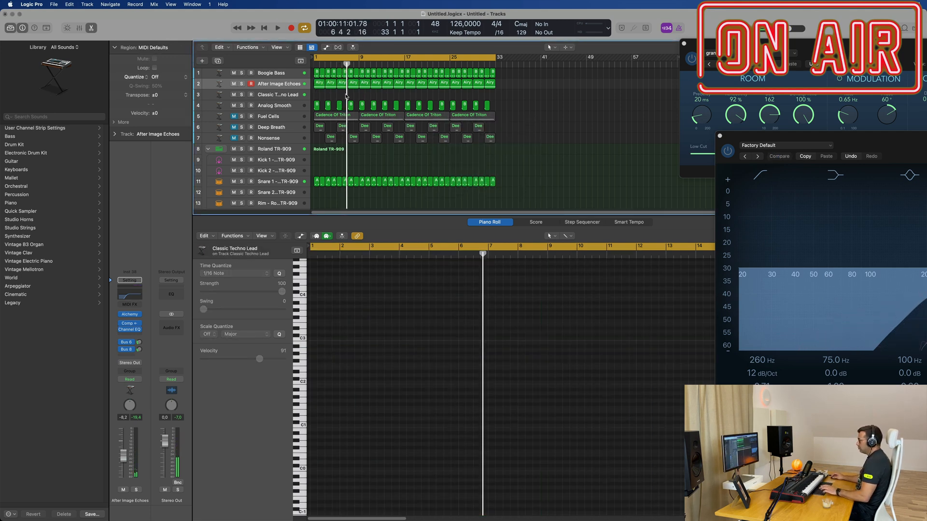
key(super+z)
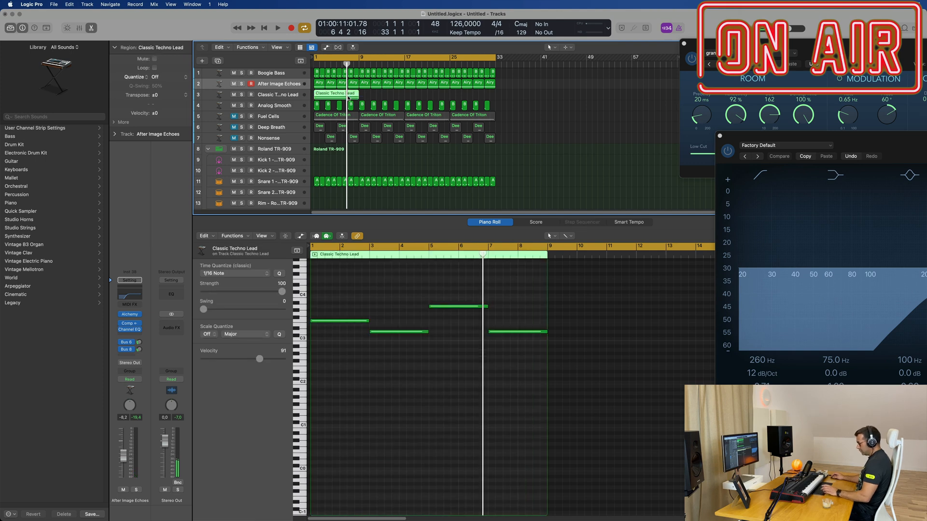
Repeat the eight-bar Classic Techno Lead region to fill all 32 bars and play the arrangement from the start.
key(super+r)
key(super+r)
key(space)
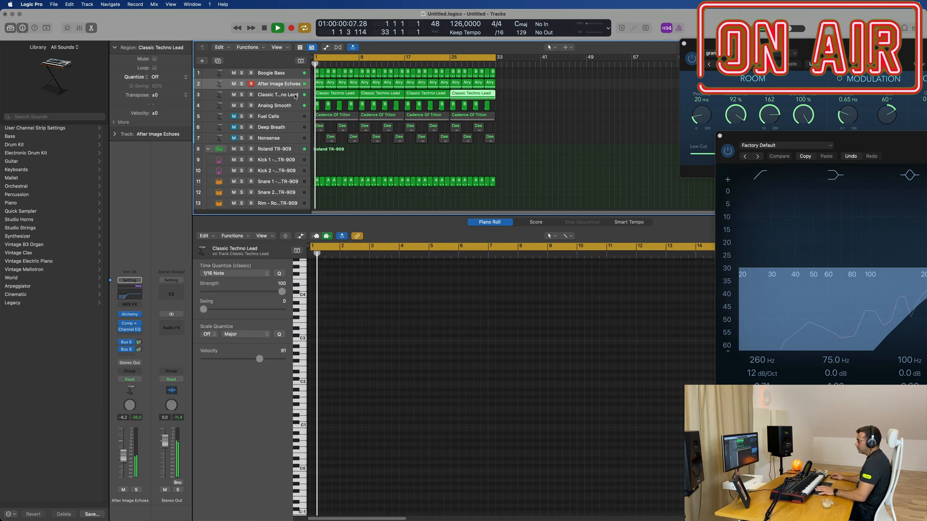
Select the Classic Techno Lead track and restart playback from the beginning of the arrangement.
click(286, 95)
key(space)
key(space)
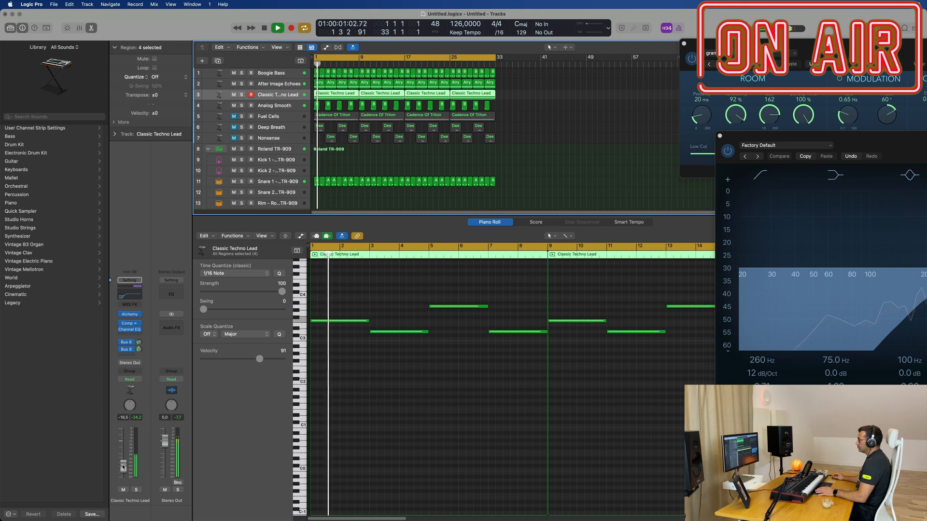
Close the floating Channel EQ window of After Image Echoes and the SilverVerb window of Aux 8.
drag(847, 136, 494, 148)
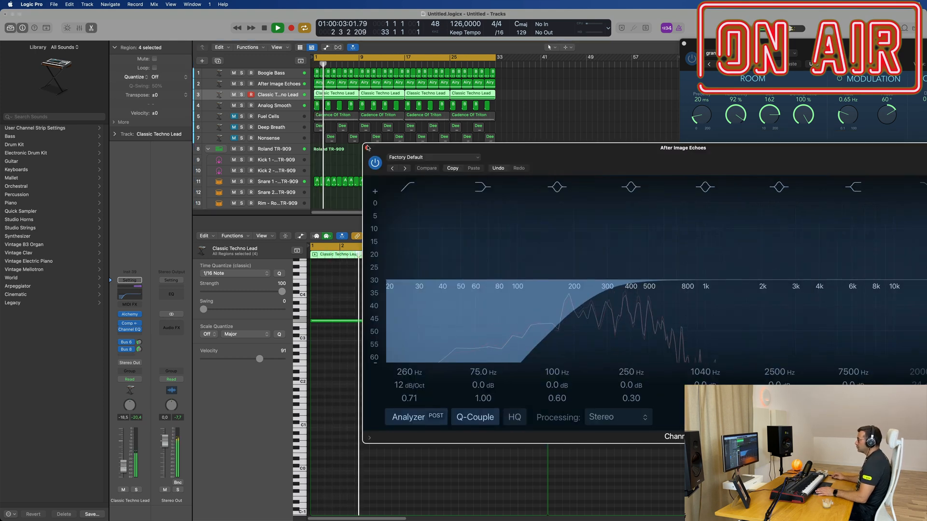
click(369, 148)
drag(809, 49, 434, 119)
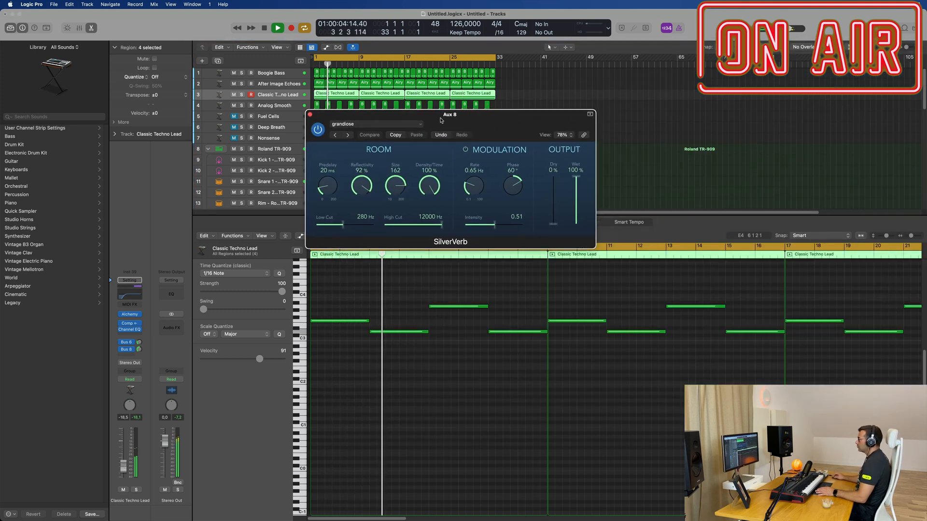
click(310, 115)
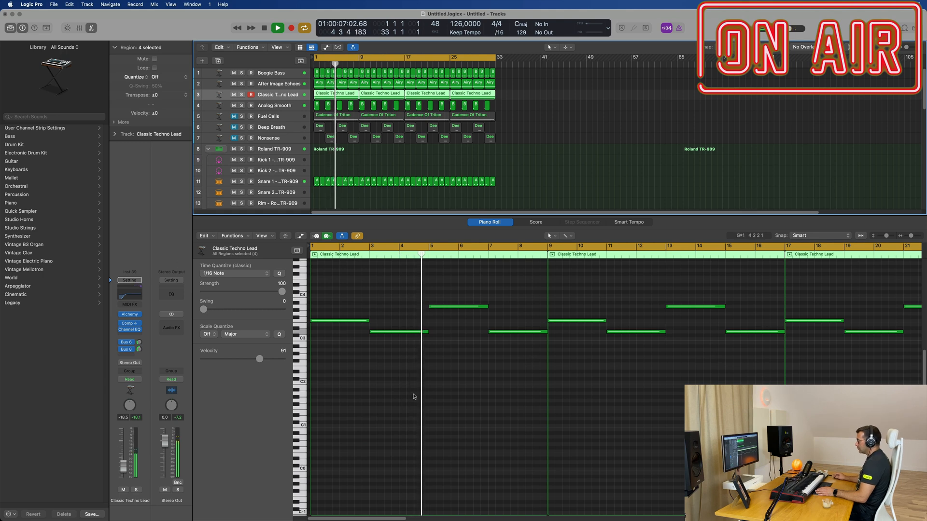
Try all the Classic Techno Lead notes one octave higher and transpose them back down an octave.
key(super+a)
key(alt+shift+Up)
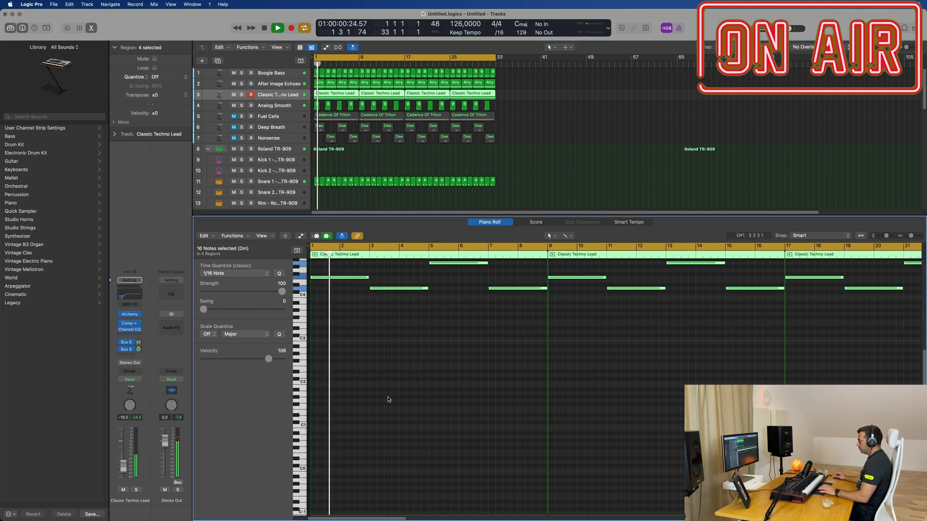
key(alt+shift+Down)
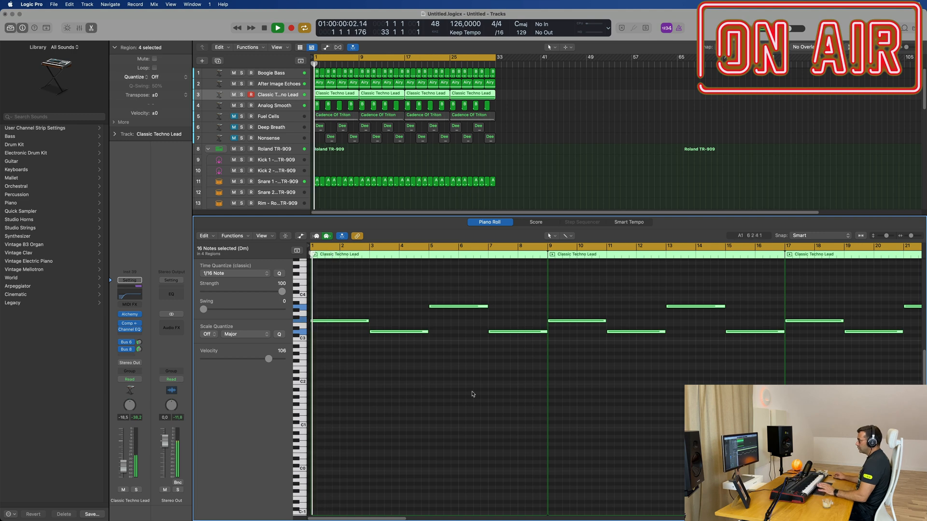
Unmute the Fuel Cells, Deep Breath and Nonsense tracks during playback.
click(234, 117)
click(276, 118)
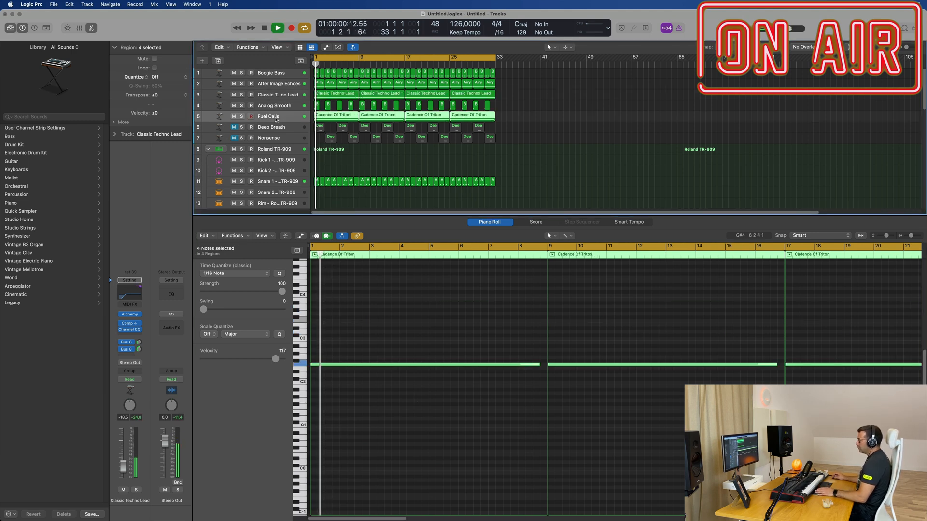
click(235, 128)
click(234, 139)
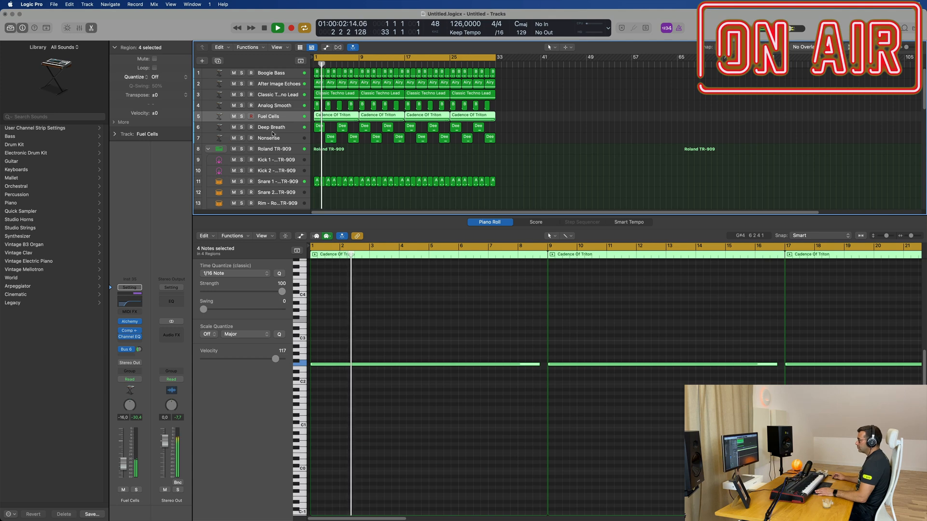
scroll(391, 174, up, 3)
scroll(392, 175, down, 3)
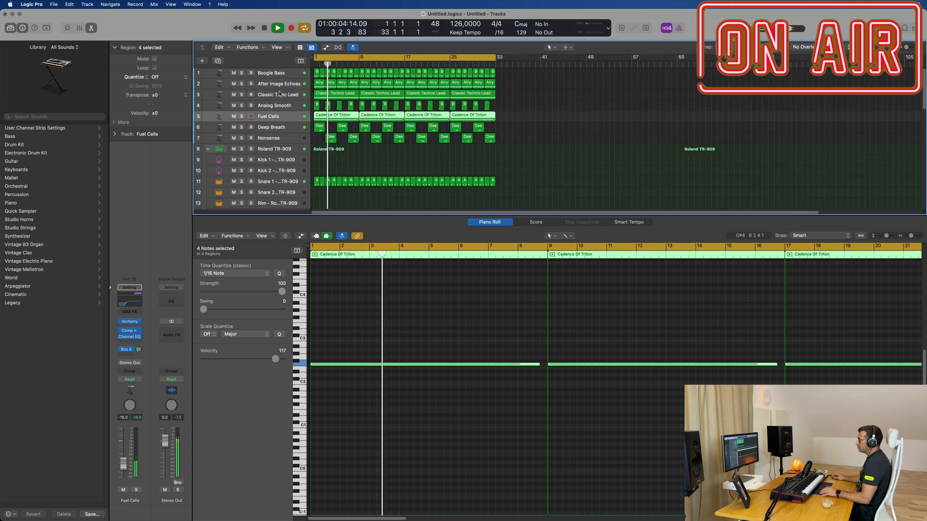
Select the Classic Techno Lead track, examine the track levels in the mixer, and close the mixer.
click(281, 96)
key(x)
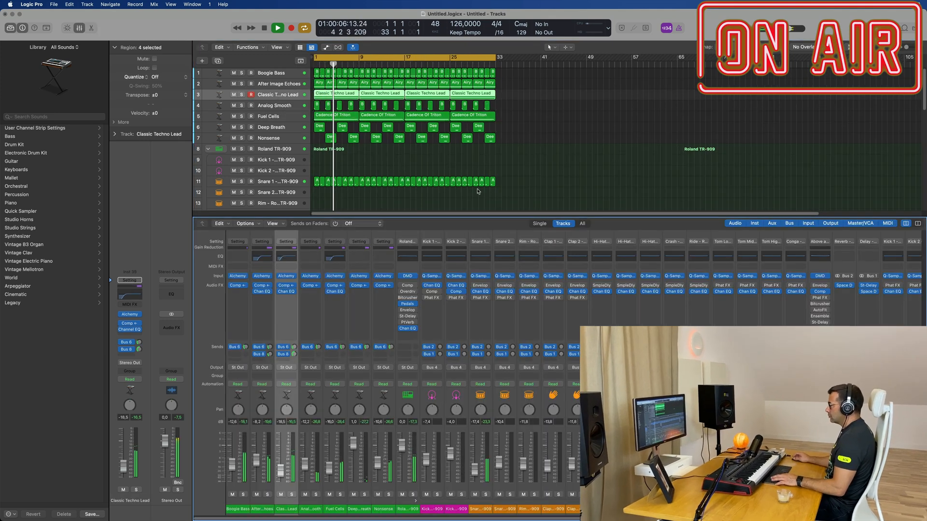
key(x)
scroll(464, 231, up, 3)
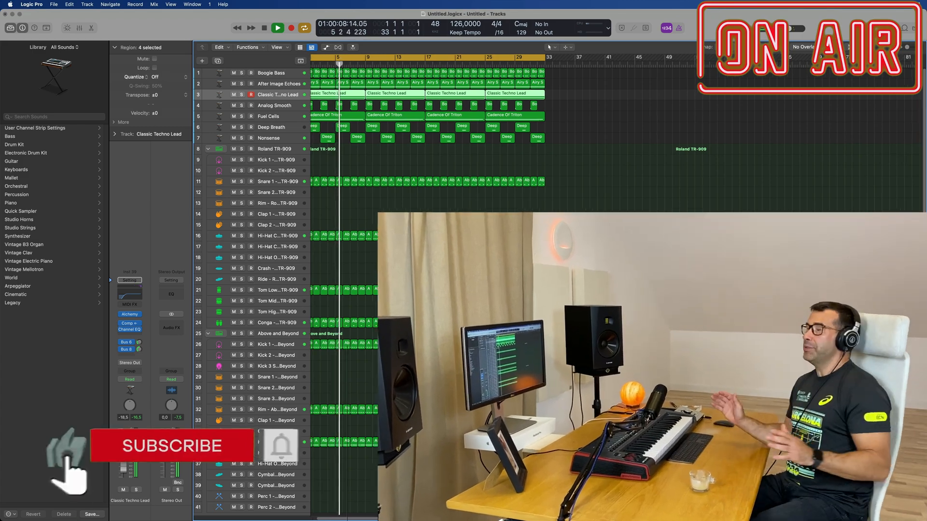